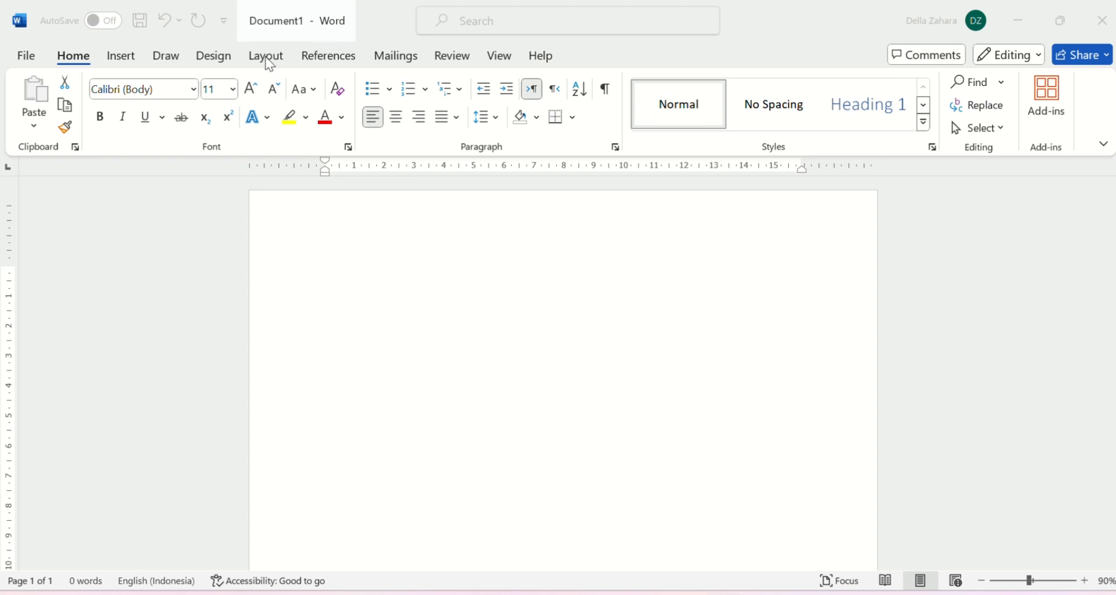
Open the page setup settings and set the top and left margins to 4 cm.
left_click(266, 57)
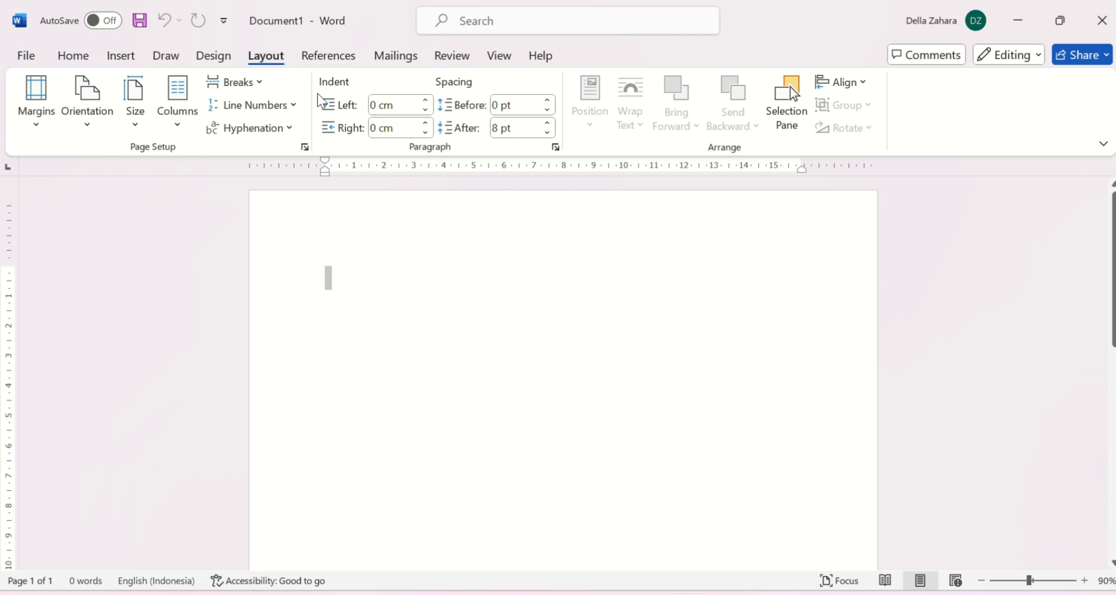
left_click(305, 147)
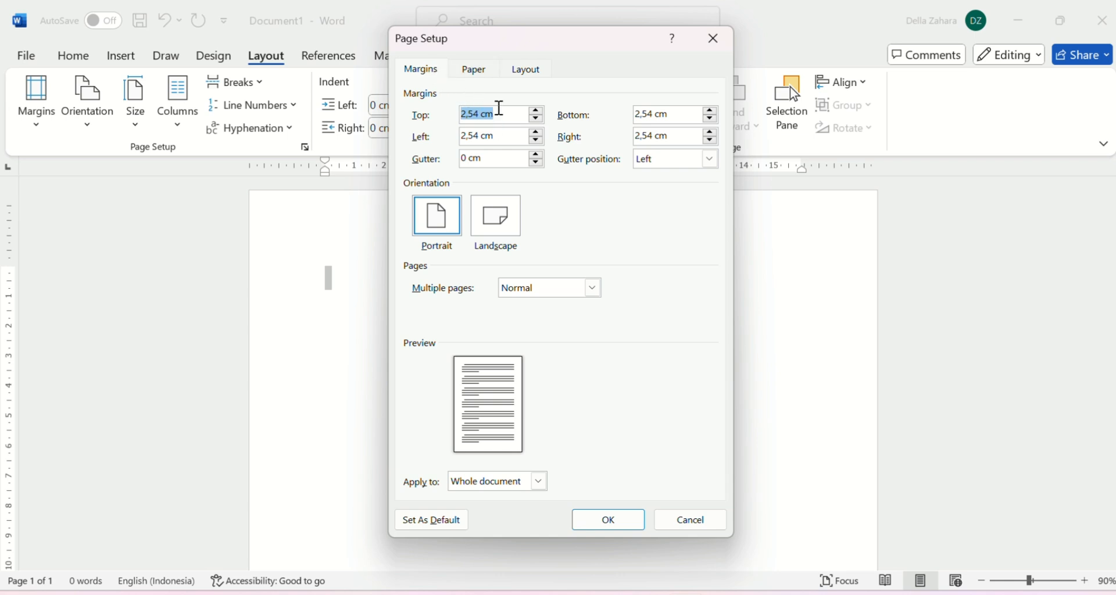
left_click(510, 119)
key("BackSpace")
key("BackSpace")
key("BackSpace")
key("BackSpace")
key("BackSpace")
key("BackSpace")
key("BackSpace")
type("4")
left_click(518, 144)
key("BackSpace")
key("BackSpace")
key("BackSpace")
key("BackSpace")
key("BackSpace")
key("BackSpace")
key("BackSpace")
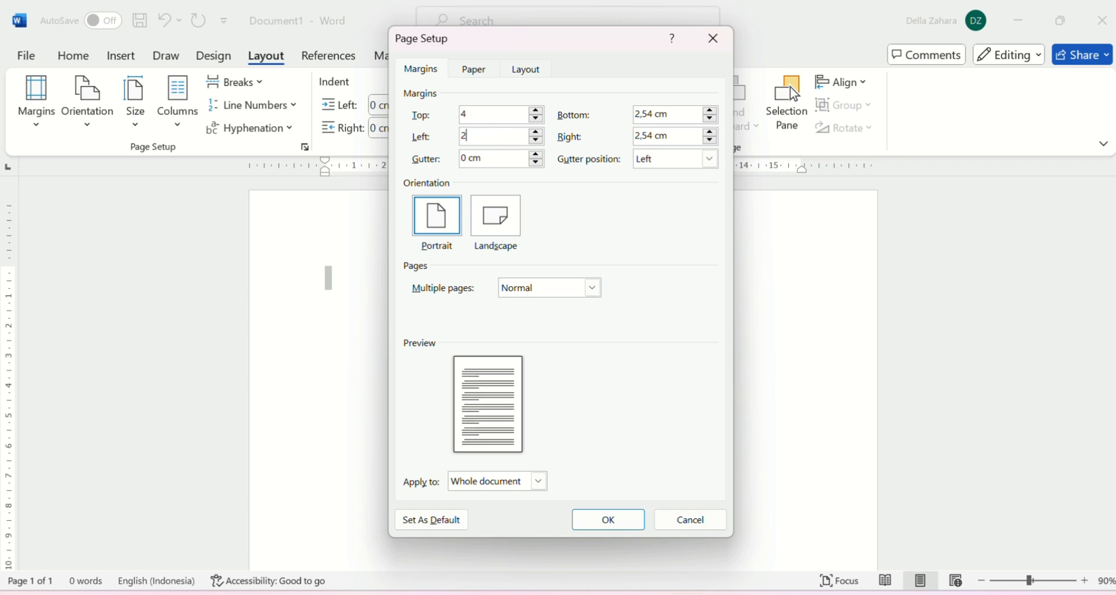
type("4")
Set the bottom and right margins to 3 cm and apply the page setup to the whole document.
left_click(676, 116)
key("BackSpace")
key("BackSpace")
key("BackSpace")
key("BackSpace")
key("BackSpace")
key("BackSpace")
key("BackSpace")
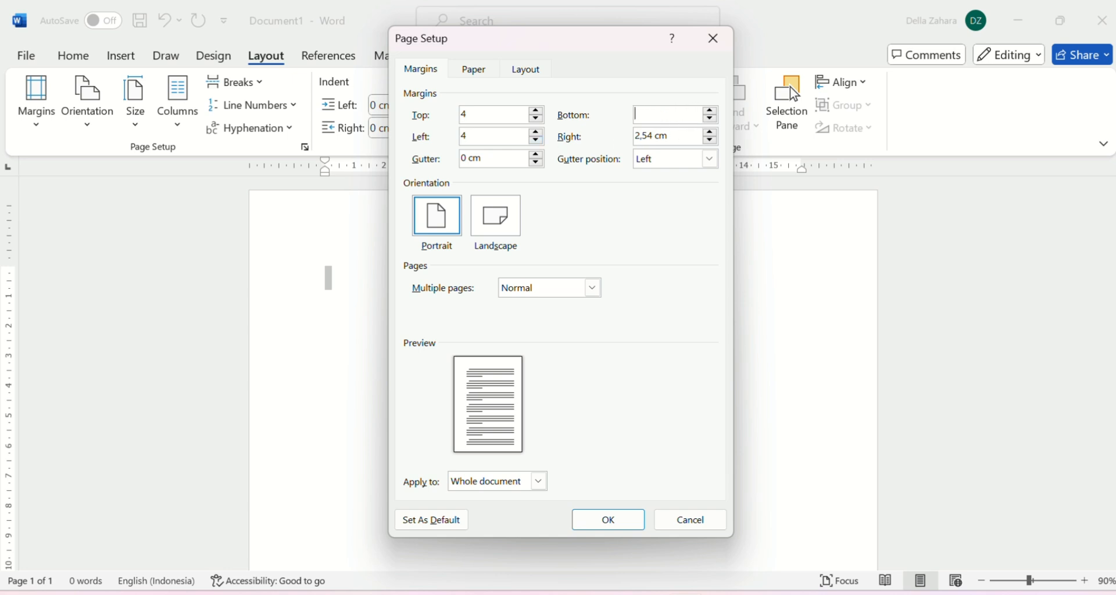
type("3")
left_click(670, 140)
key("BackSpace")
key("BackSpace")
key("BackSpace")
key("BackSpace")
key("BackSpace")
key("BackSpace")
key("BackSpace")
type("3")
left_click(616, 517)
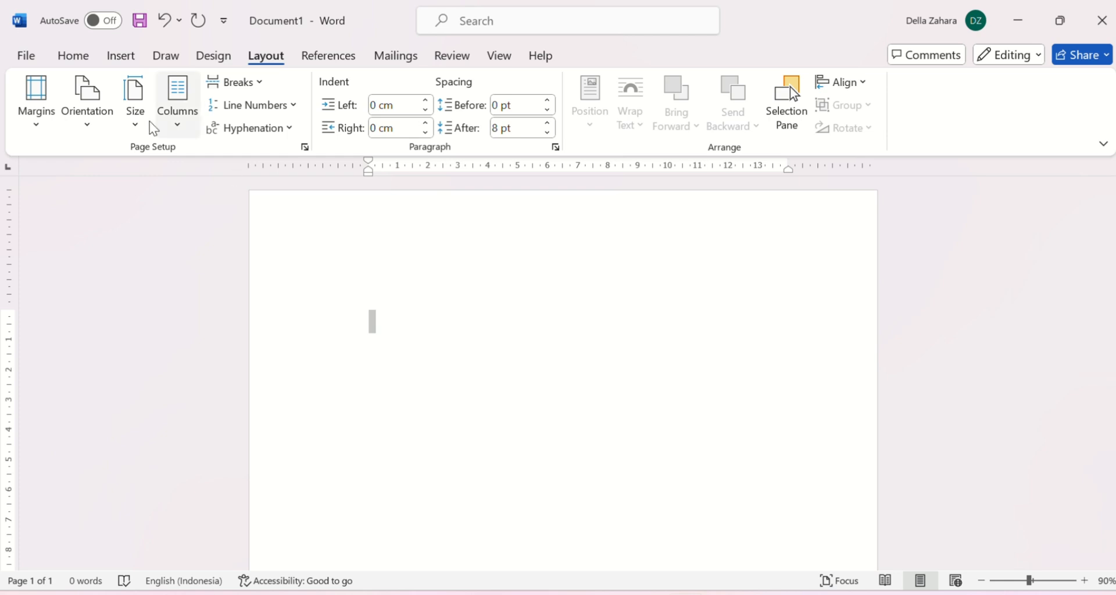
Enable "Show text boundaries" in the advanced Word options and apply the setting.
left_click(25, 58)
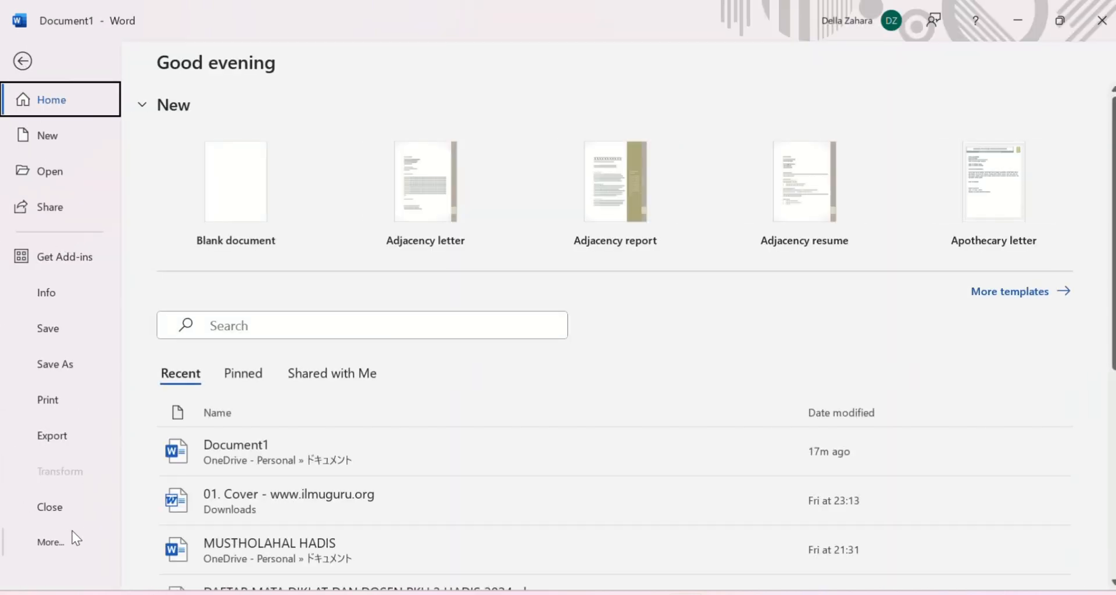
left_click(54, 543)
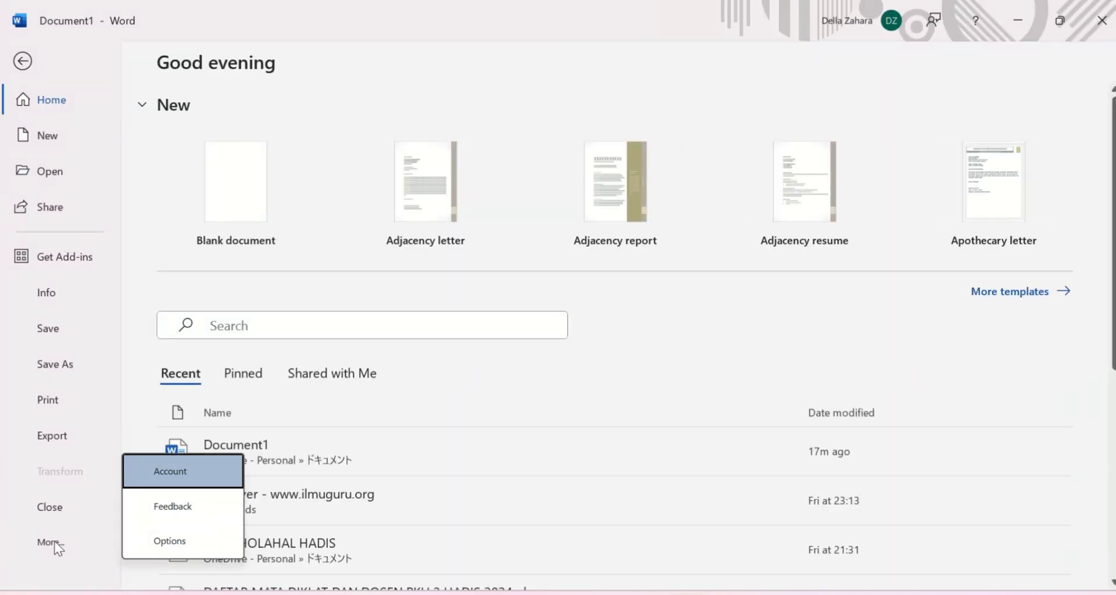
left_click(168, 539)
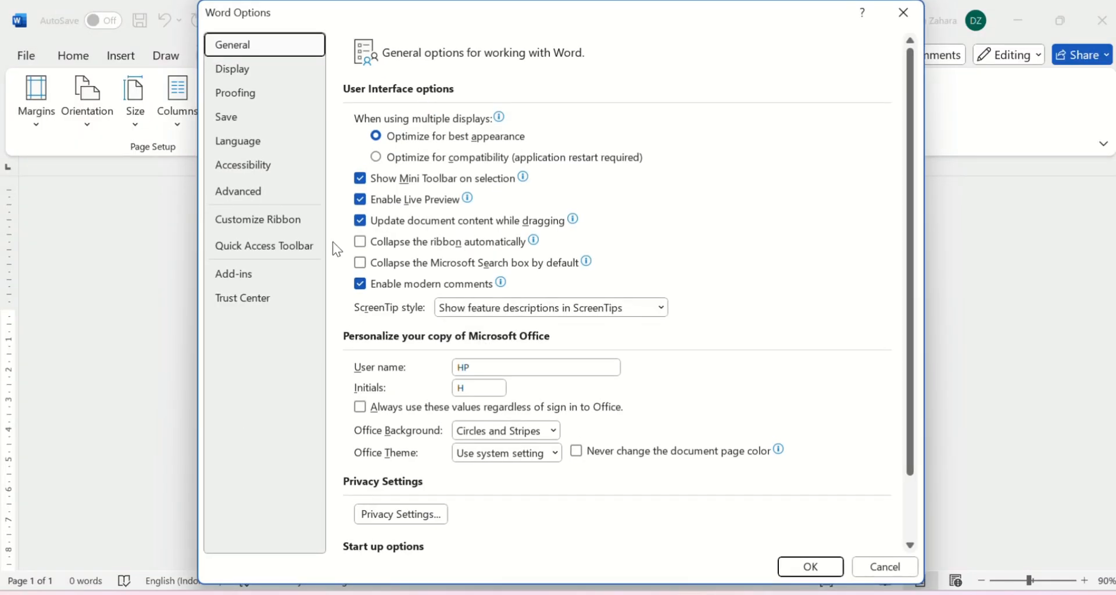
left_click(268, 193)
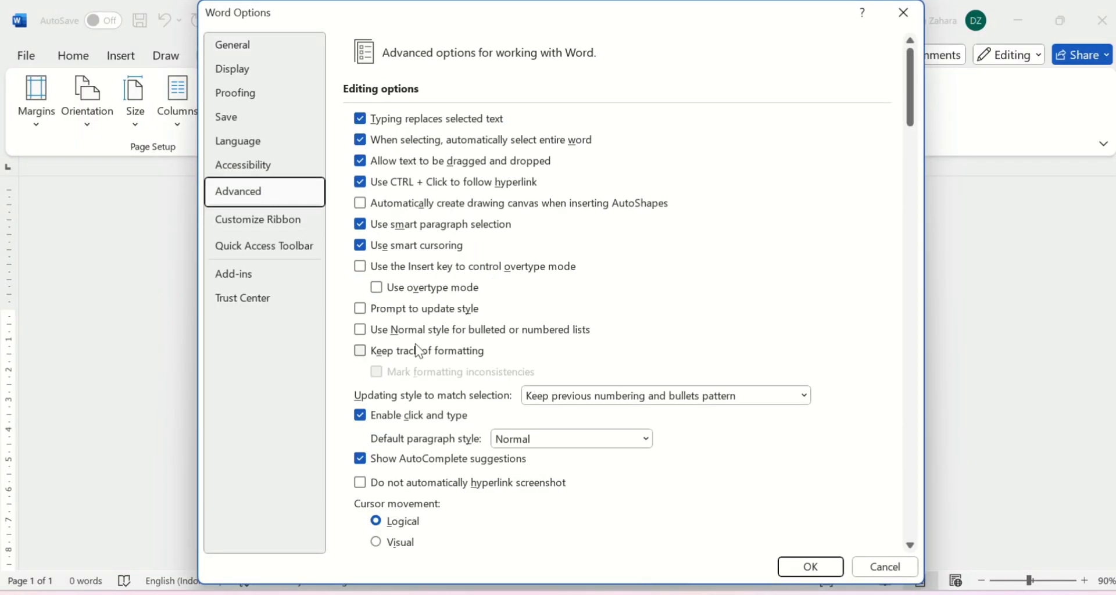
scroll(419, 352, "down", 3)
scroll(417, 350, "down", 12)
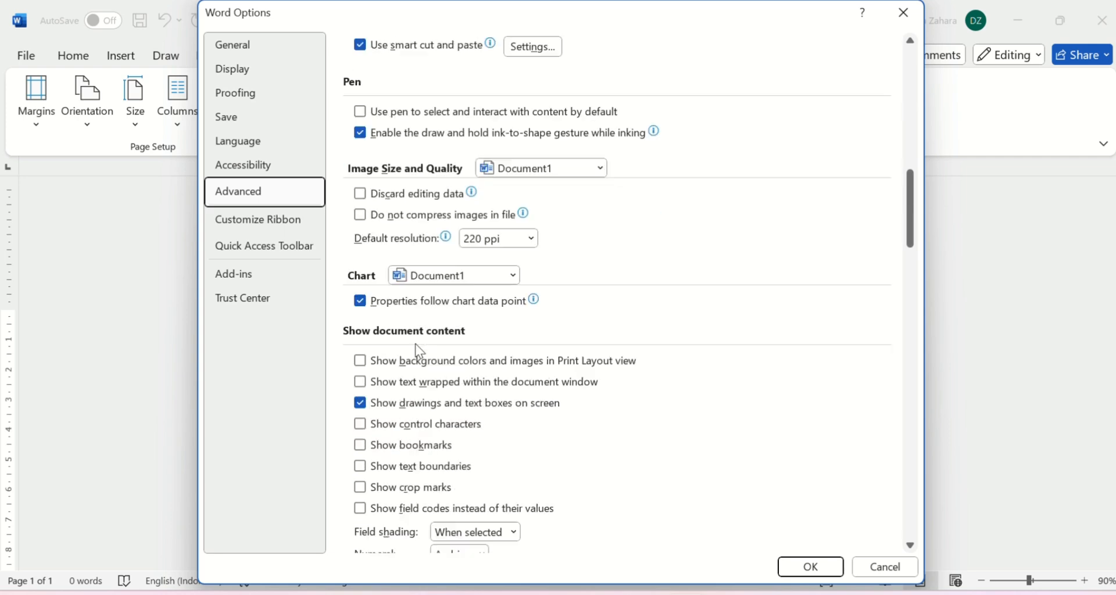
scroll(415, 343, "down", 10)
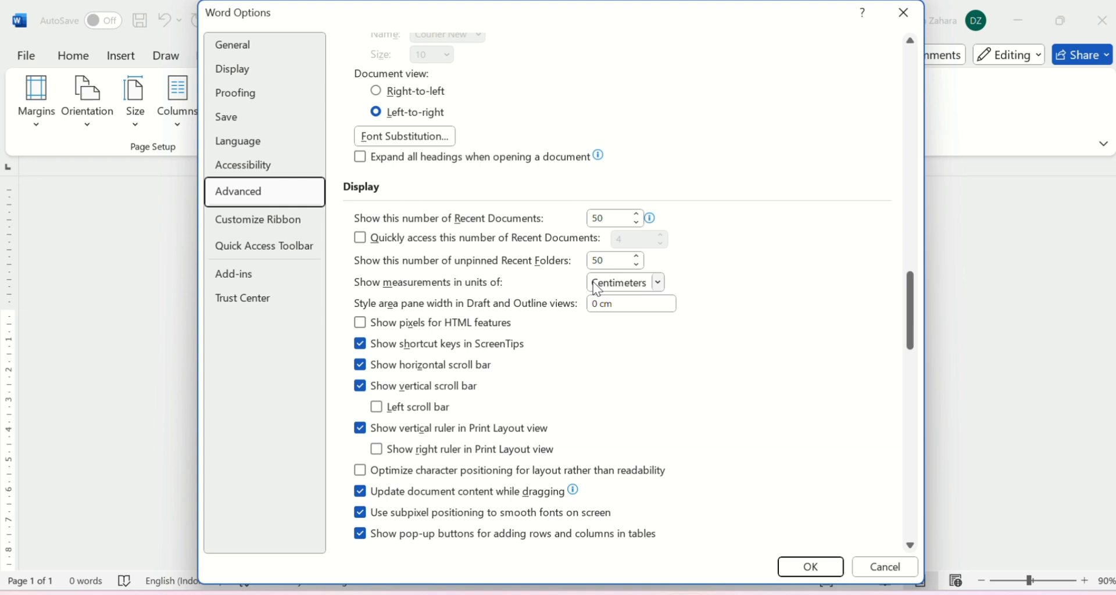
scroll(594, 283, "up", 8)
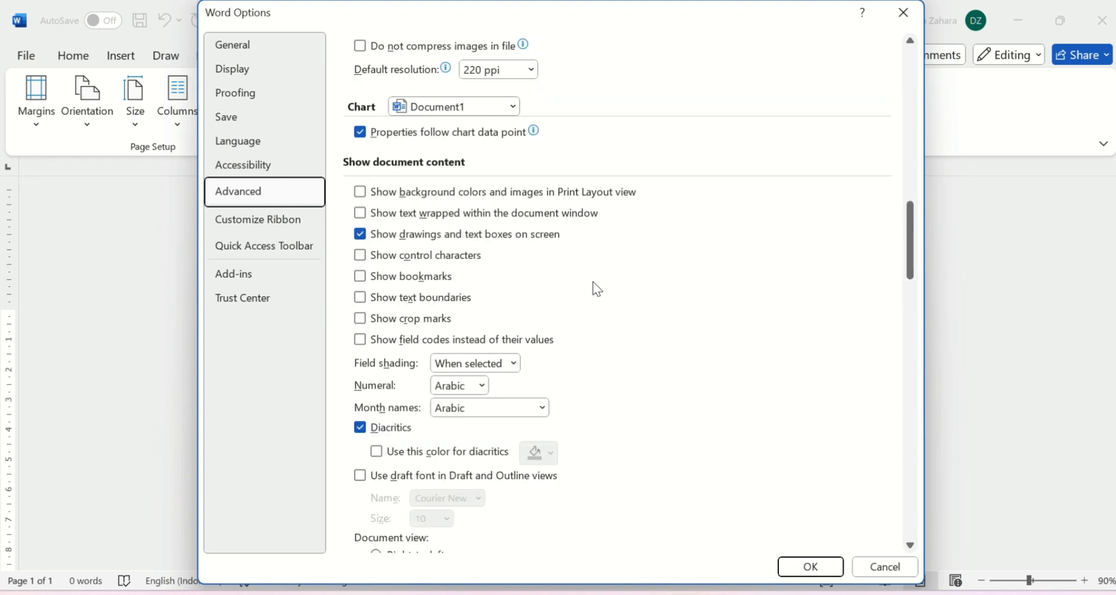
scroll(593, 281, "up", 2)
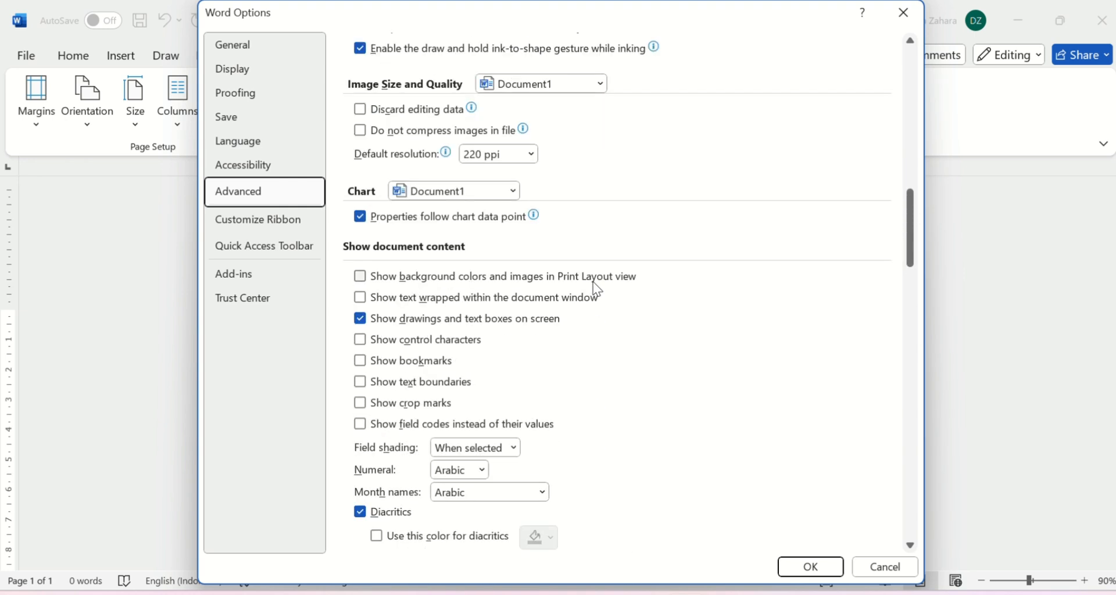
left_click(361, 383)
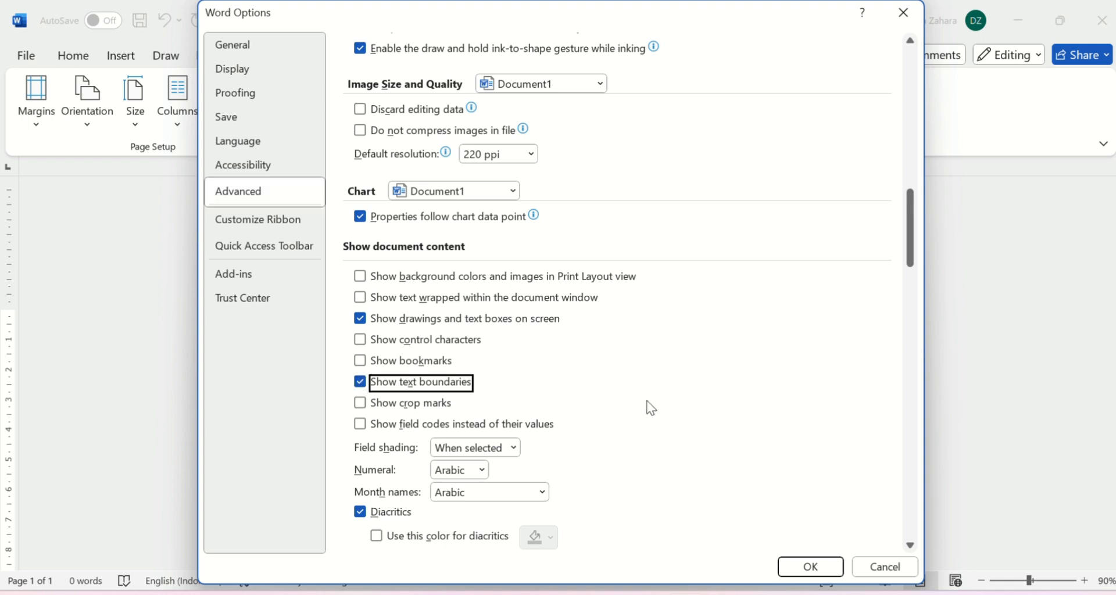
left_click(810, 567)
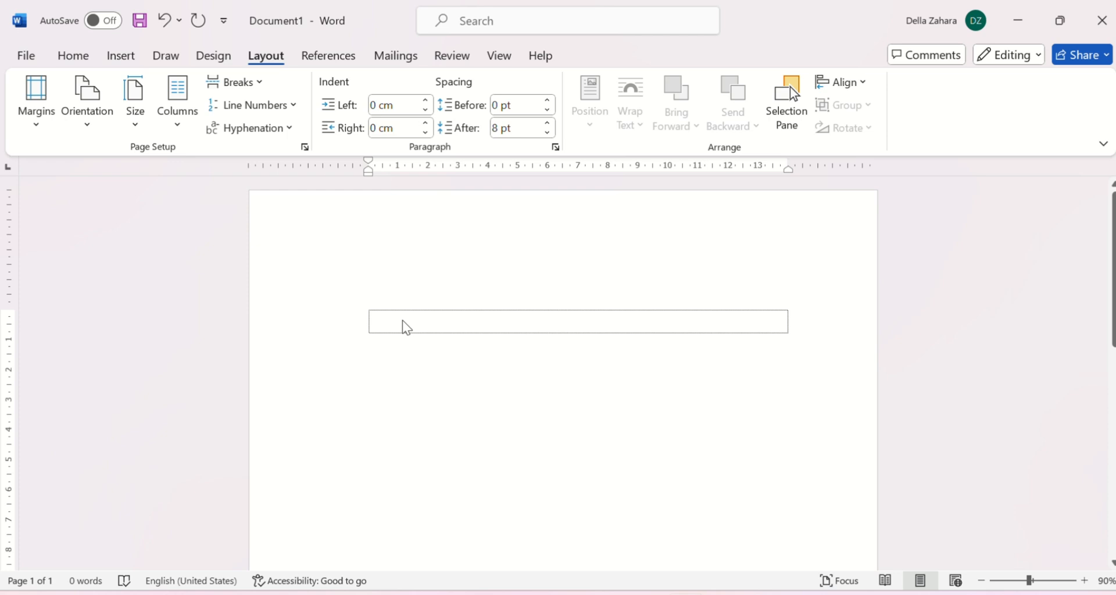
Enter "COVER" on the first page, add two blank lines below it and insert a Next Page section break.
type("COVE")
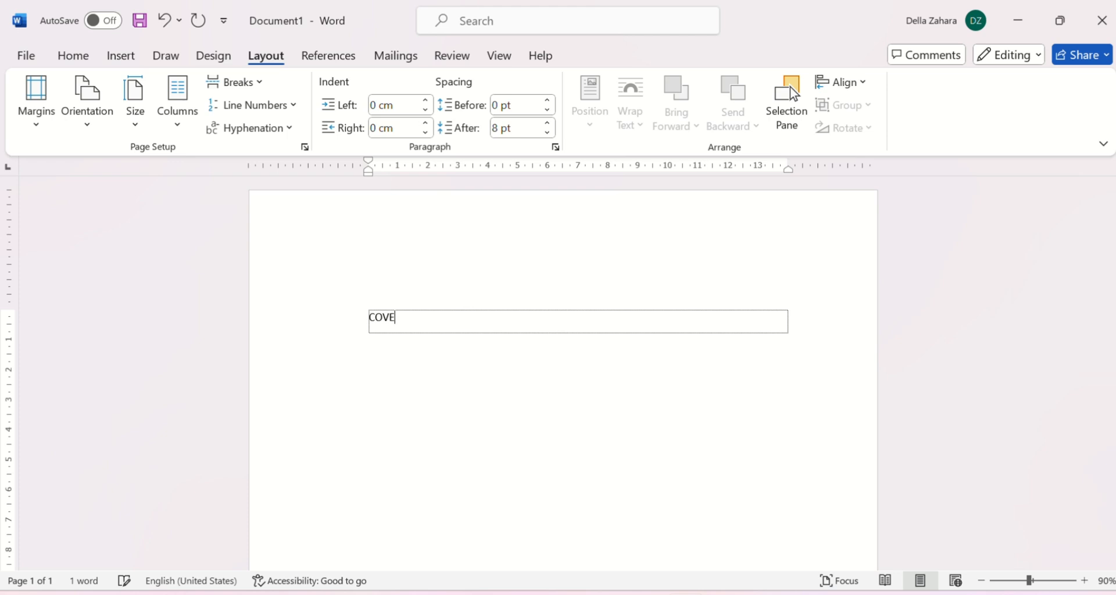
type("R")
key("Return")
key("Return")
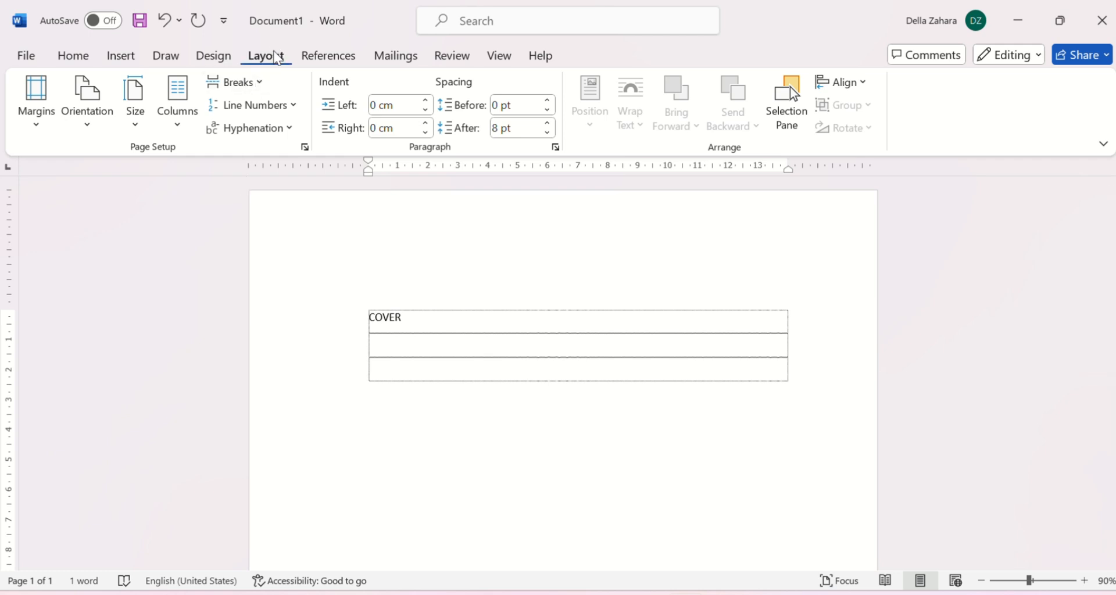
left_click(259, 88)
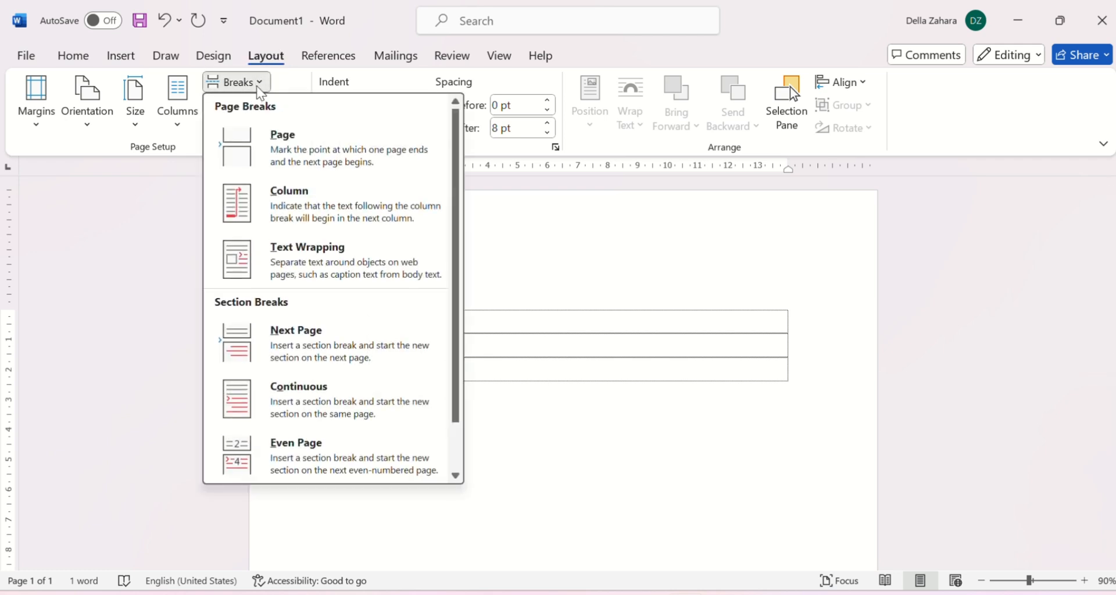
left_click(311, 351)
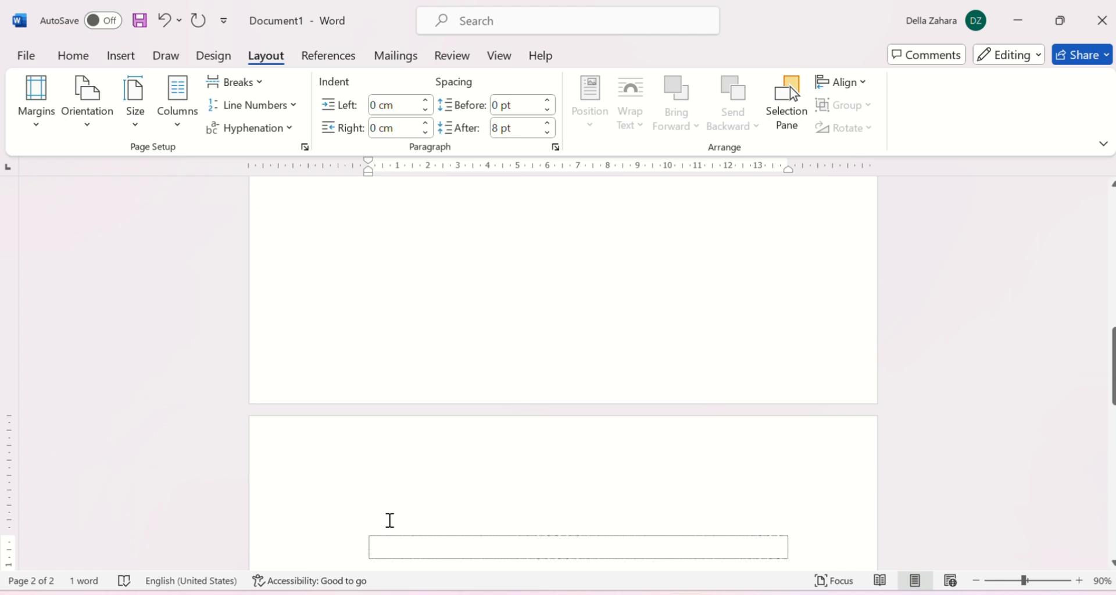
Enter the heading "Kata Pengantar" at the start of the second page.
scroll(390, 520, "down", 3)
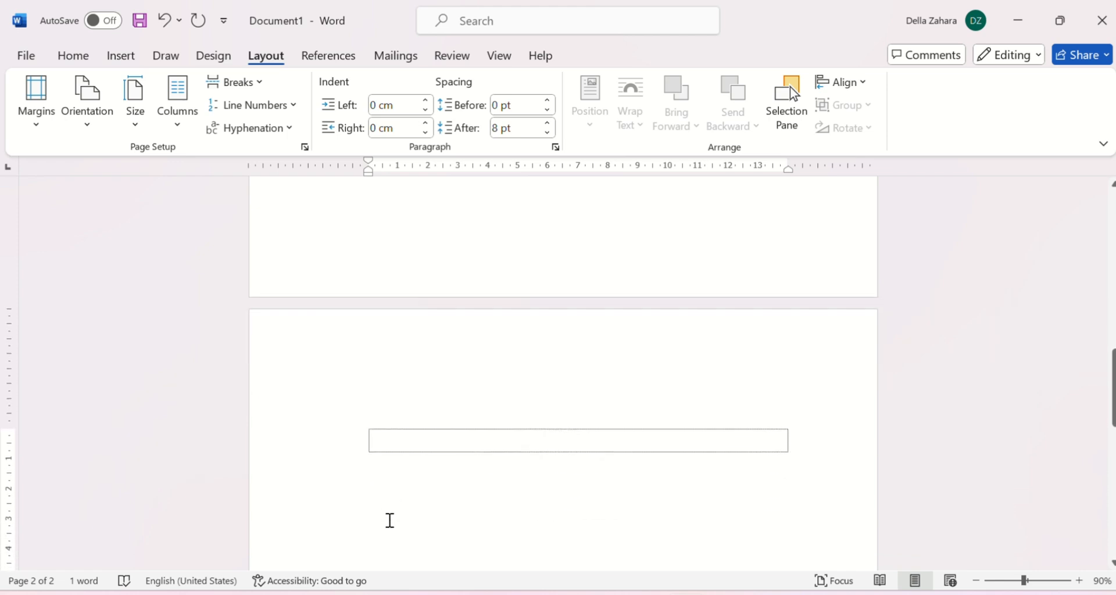
type("Kata F")
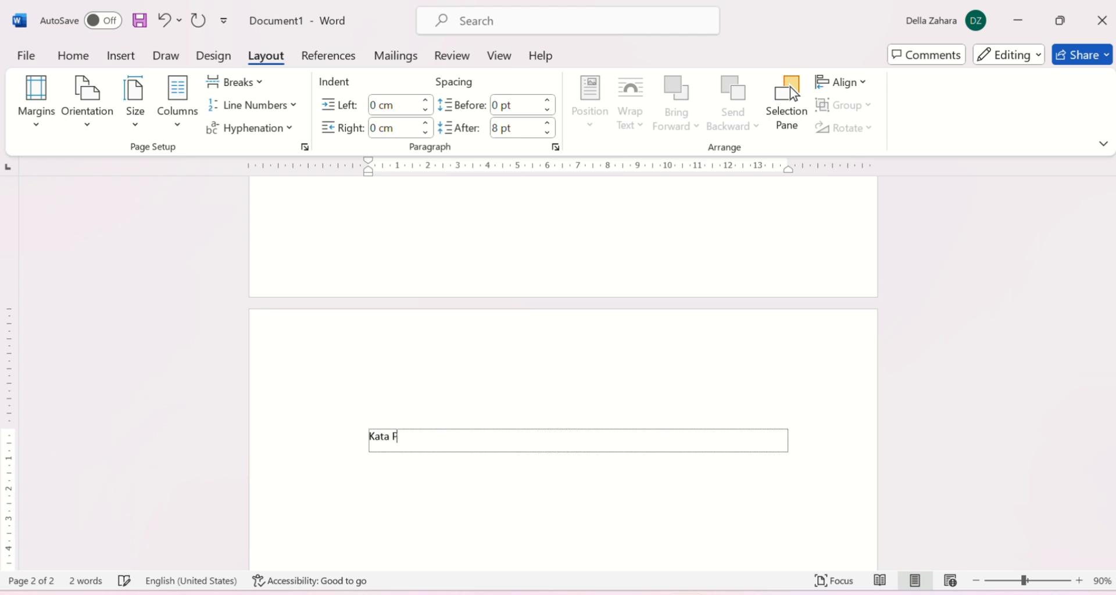
type("engantar")
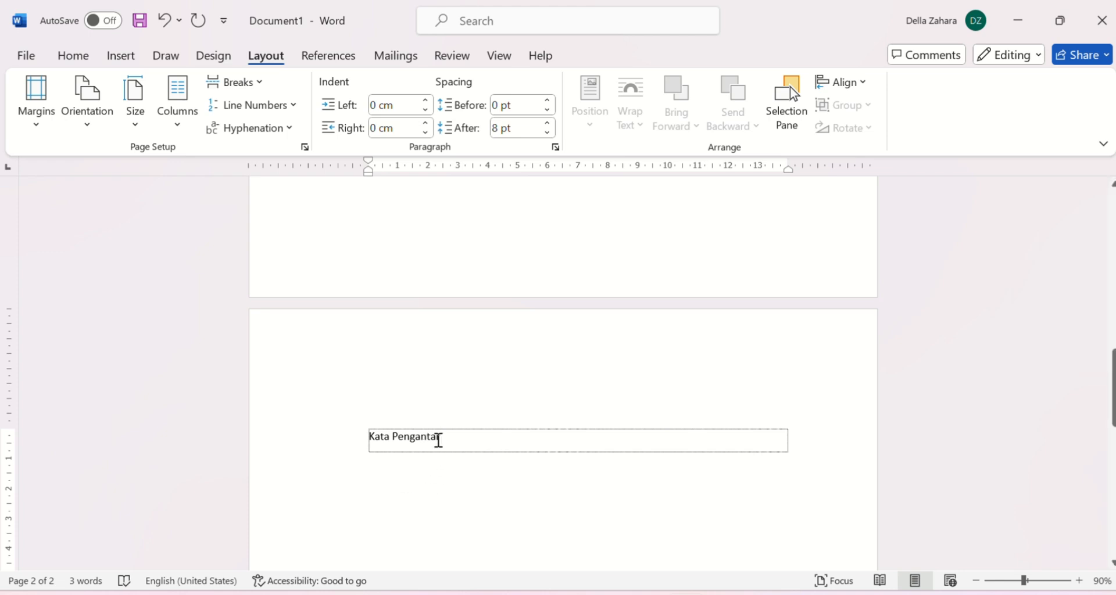
Examine the section labels in the second page's header area, then return to the body text.
double_click(420, 344)
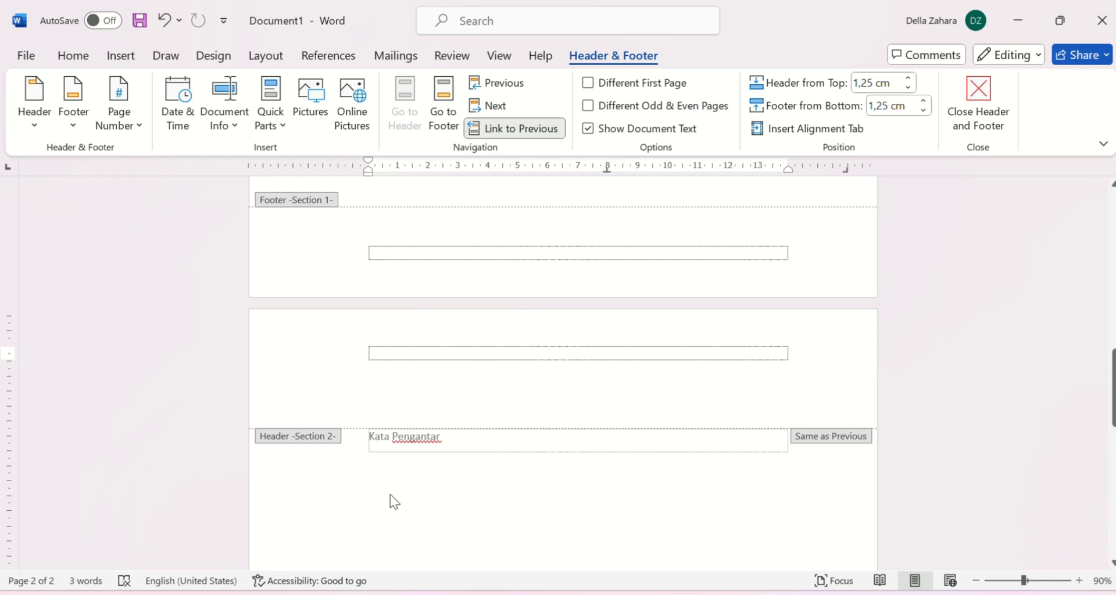
left_click(342, 359)
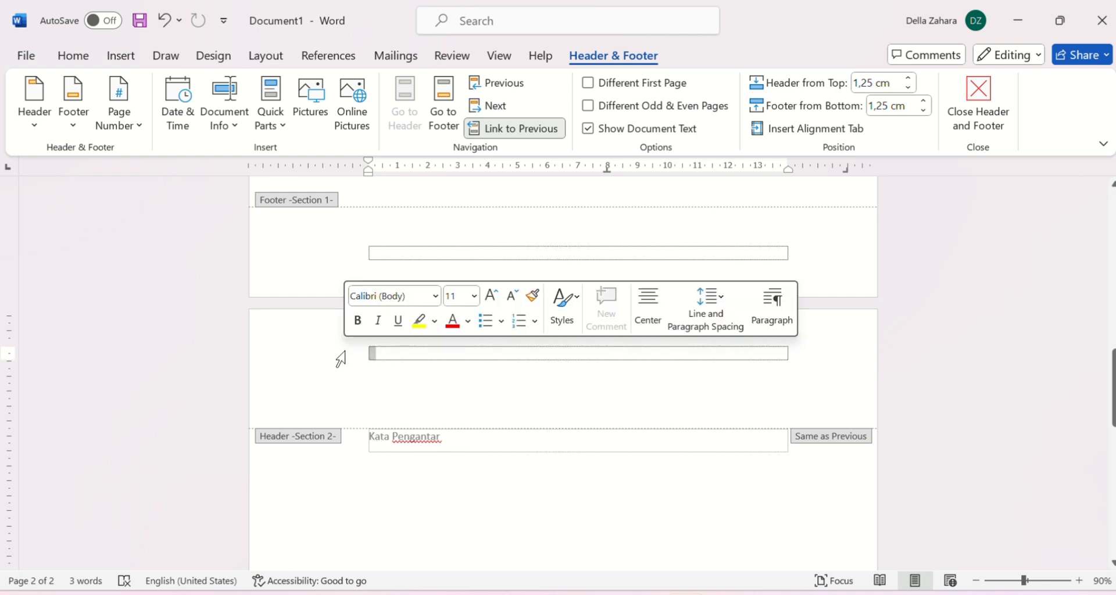
double_click(433, 510)
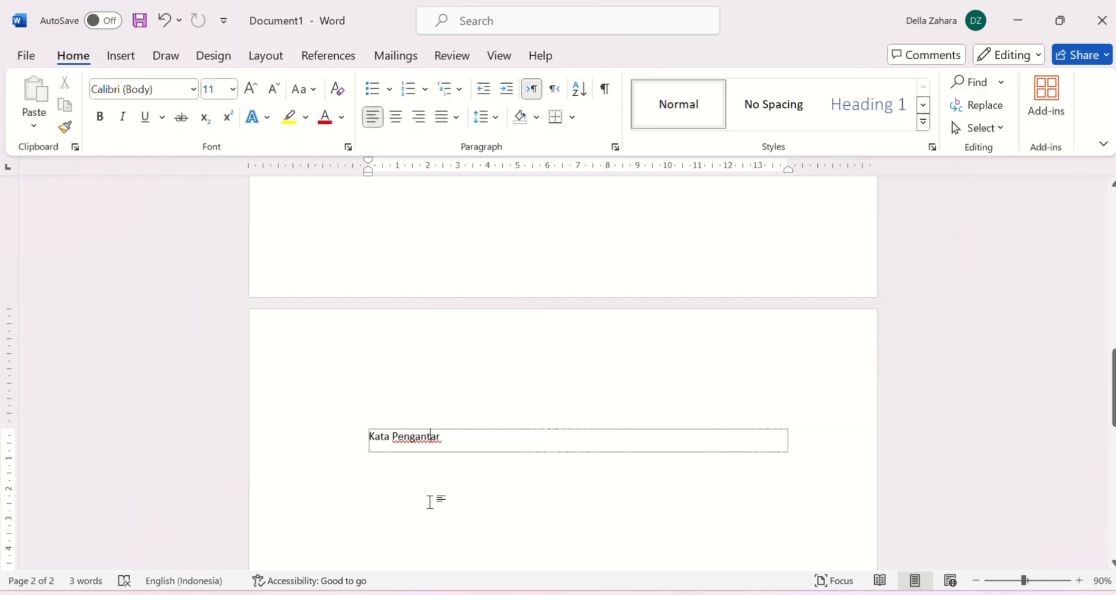
double_click(428, 367)
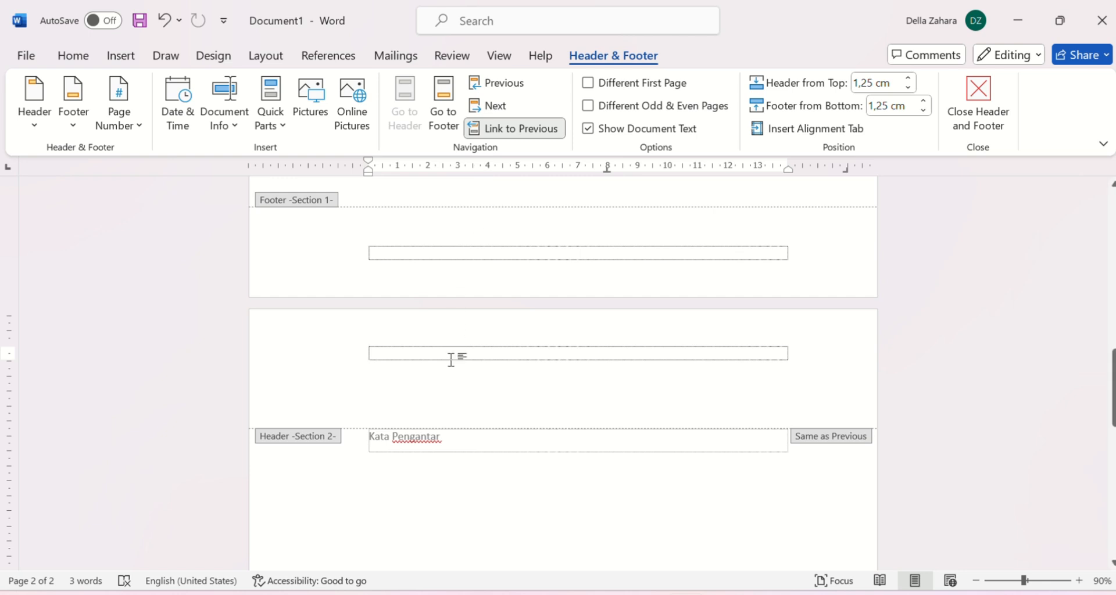
triple_click(448, 482)
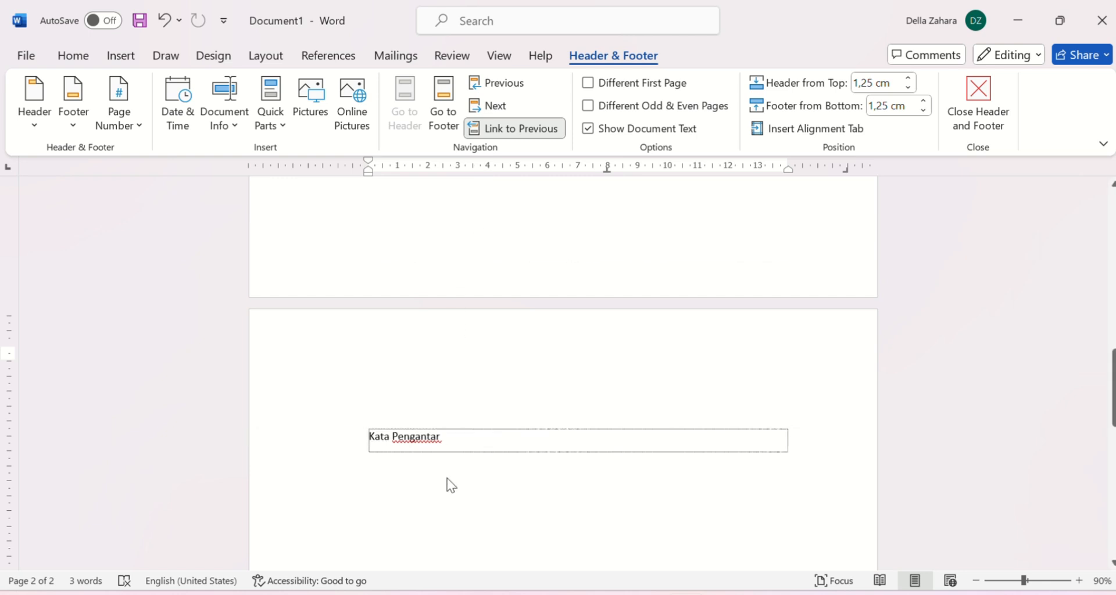
Add two blank lines below "Kata Pengantar" and insert a page break there.
left_click(389, 468)
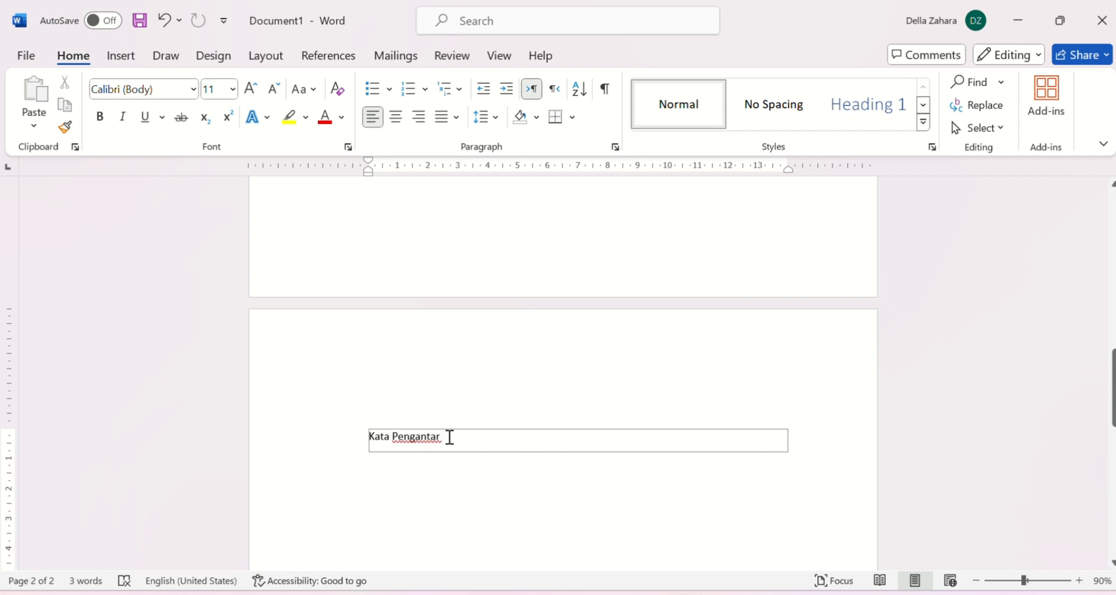
key("Tab")
key("Tab")
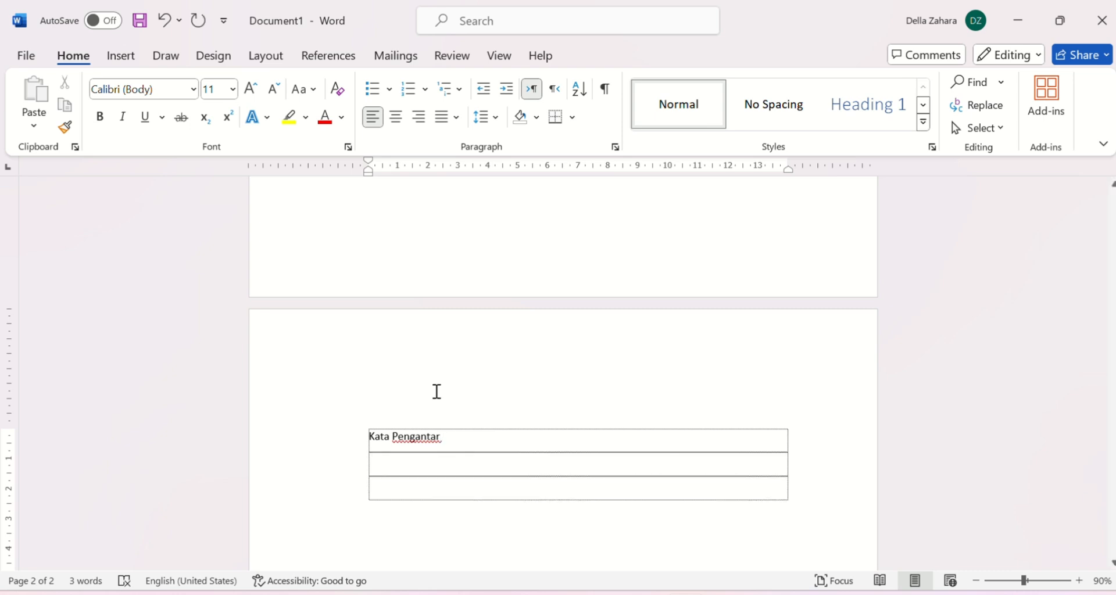
left_click(264, 58)
left_click(259, 82)
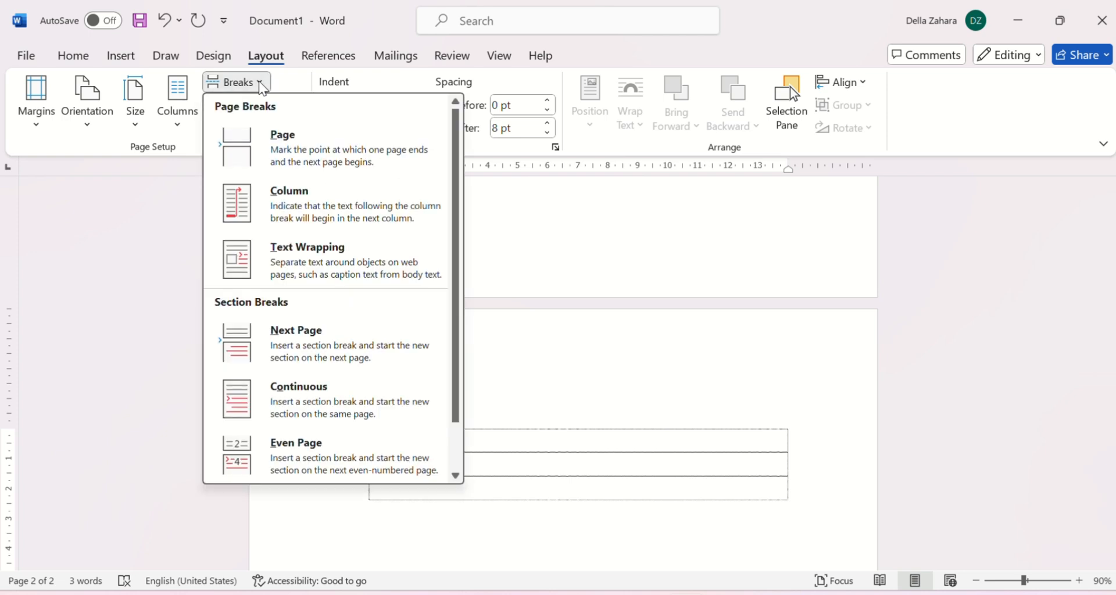
left_click(287, 155)
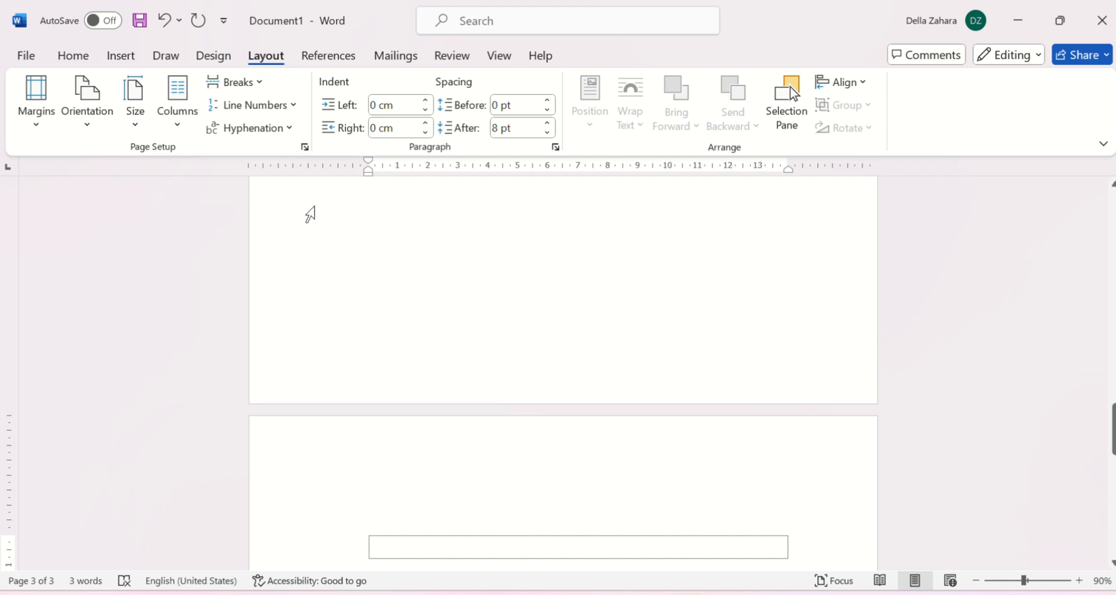
Enter the heading "Daftar Isi" on the third page with two blank lines below it, and insert a page break there.
scroll(425, 478, "down", 3)
scroll(423, 479, "down", 1)
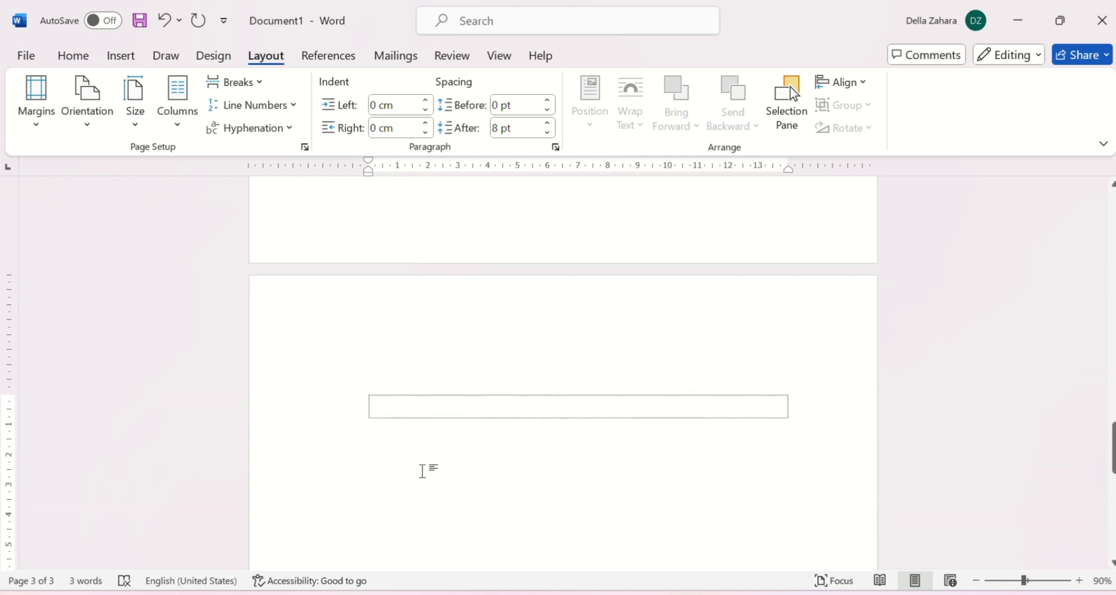
left_click(416, 410)
type("Da")
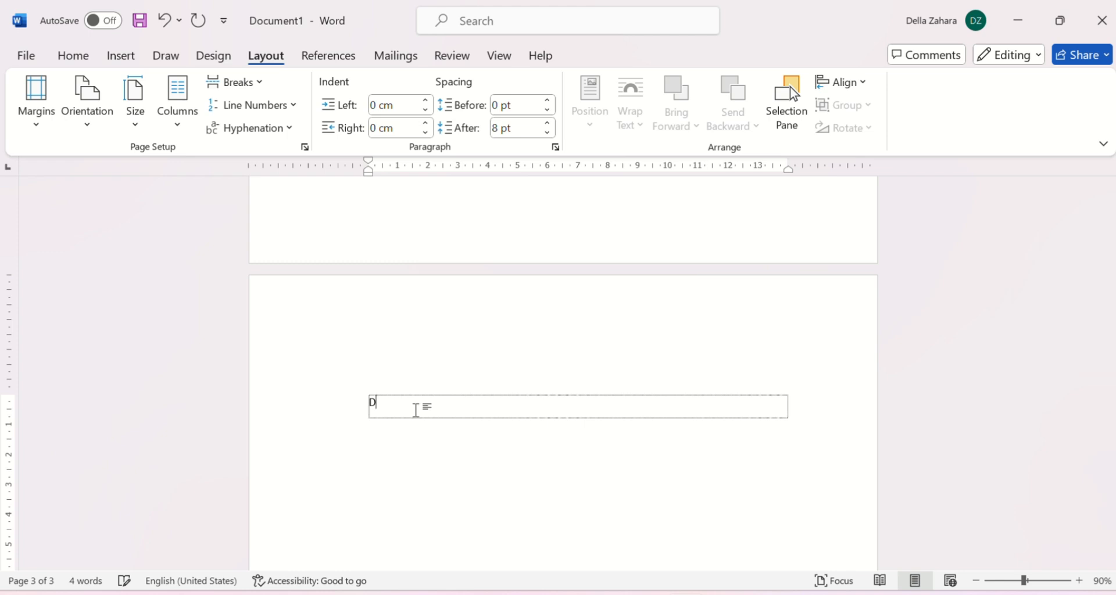
type("ftar Isi")
key("Tab")
key("Tab")
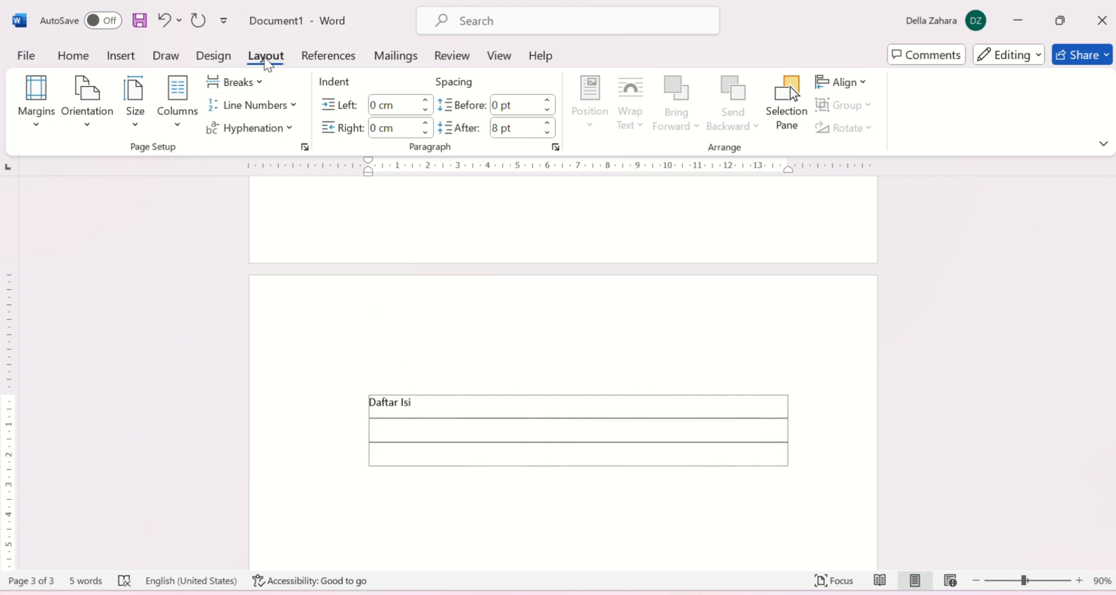
left_click(250, 86)
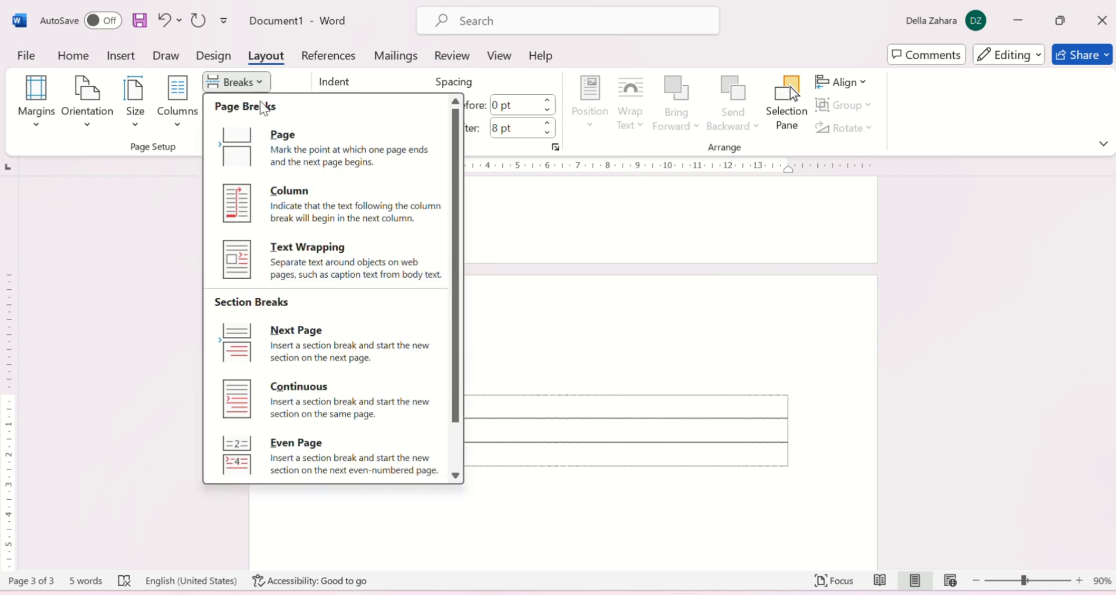
left_click(293, 154)
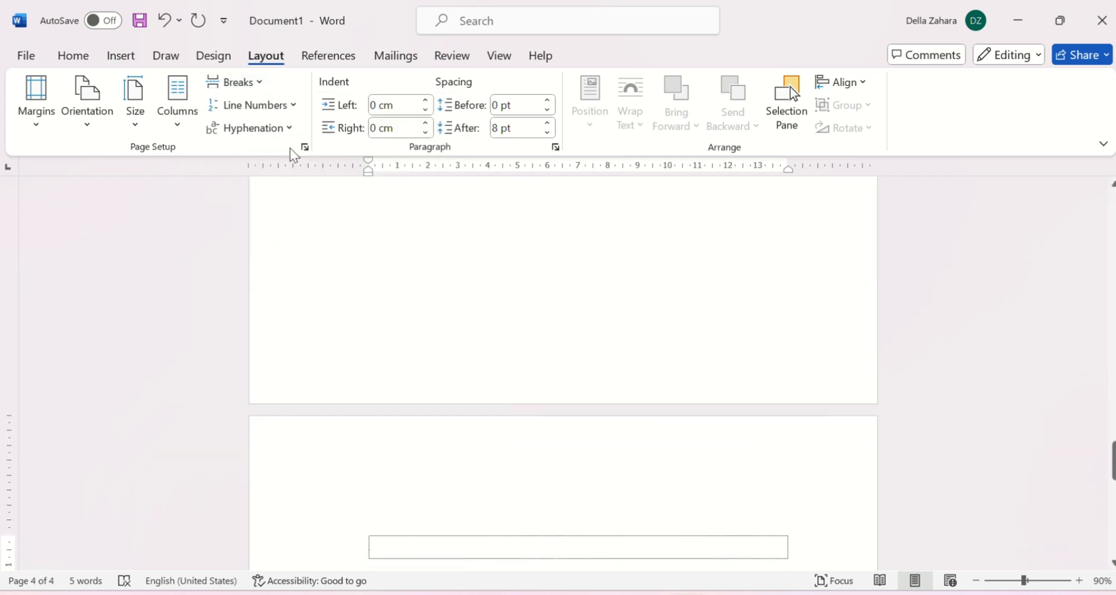
Enter the heading "Daftar Gambar" on the fourth page with two blank lines below it, and insert a page break there.
type("Daftar Gamb")
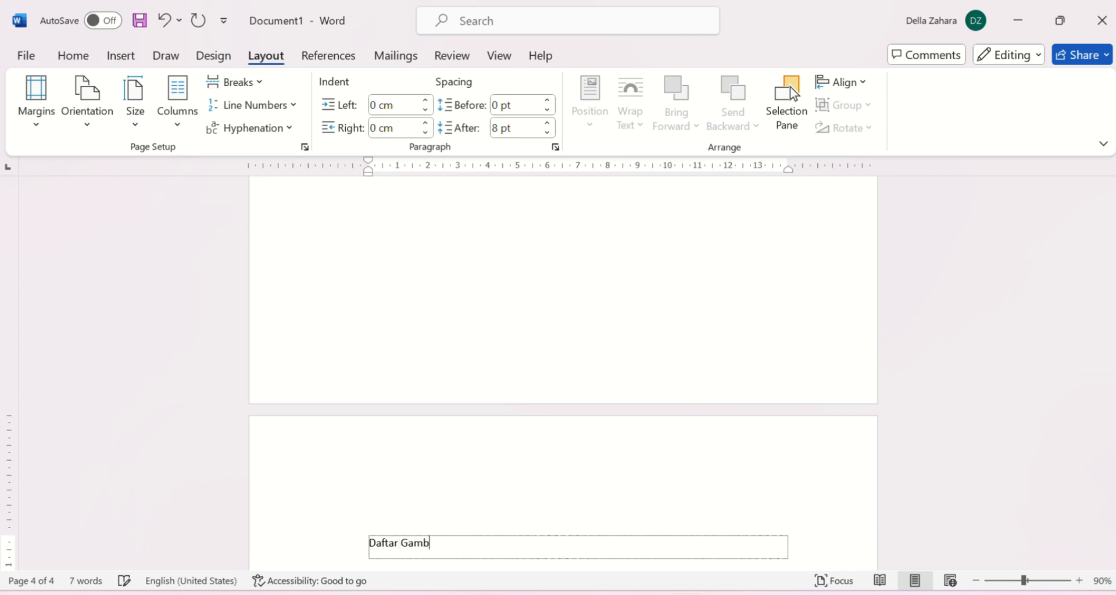
type("ar")
key("Return")
key("Return")
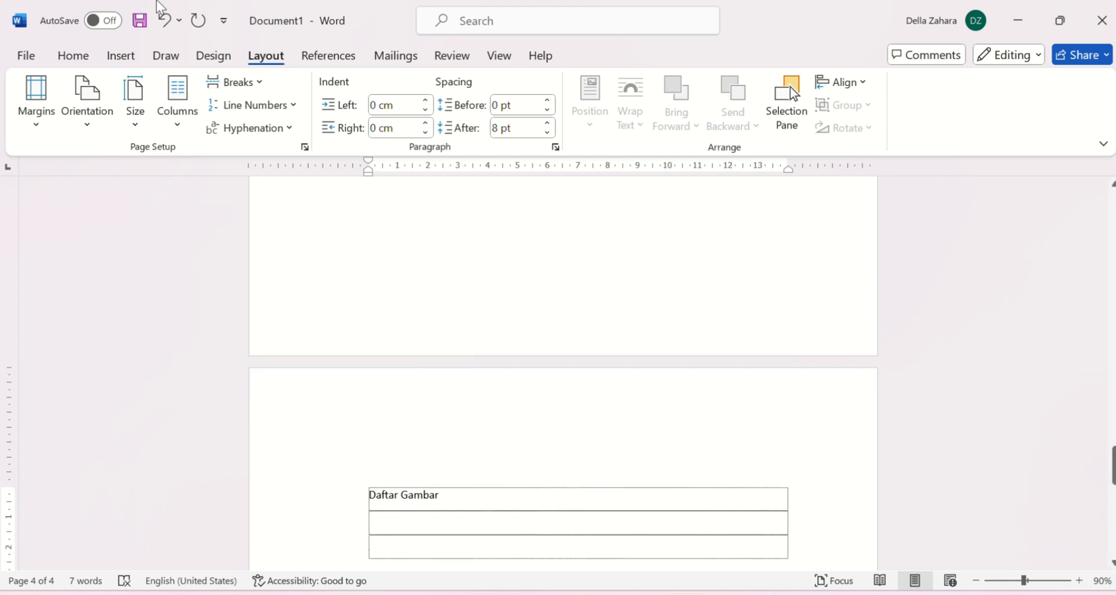
left_click(256, 84)
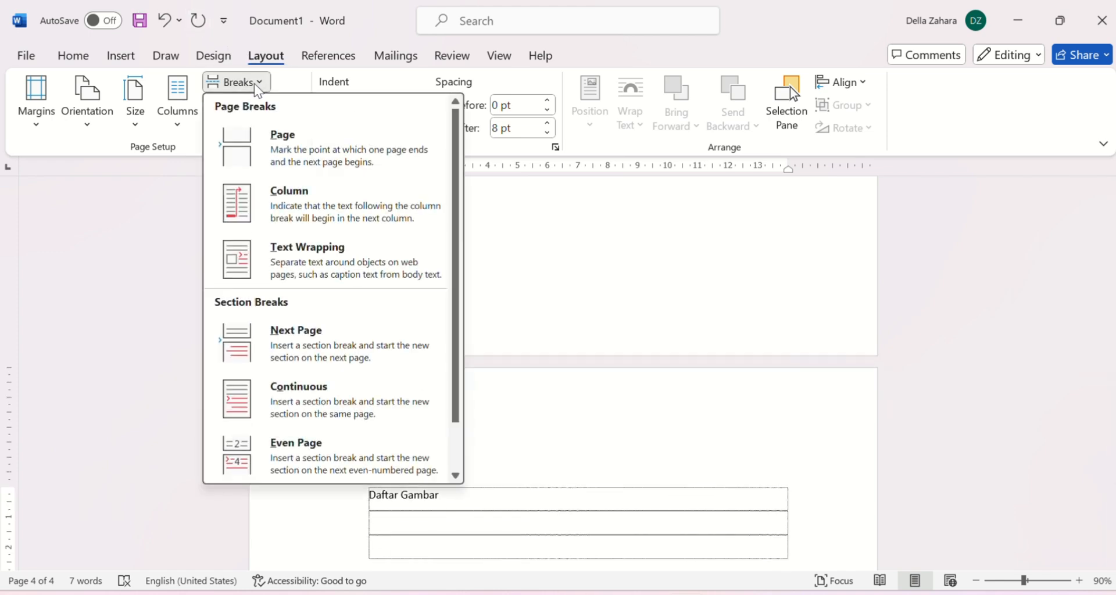
left_click(297, 145)
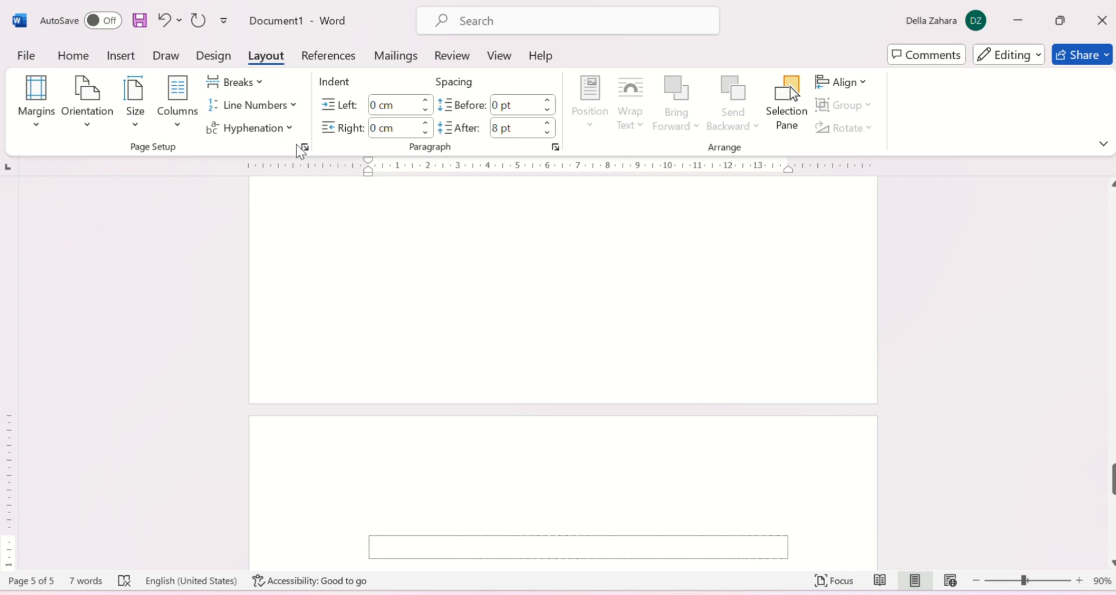
Enter "Daftar Tabel" on the fifth page with two blank lines below it, and insert a Next Page section break there.
type("Daftar Tabel")
key("Tab")
key("Tab")
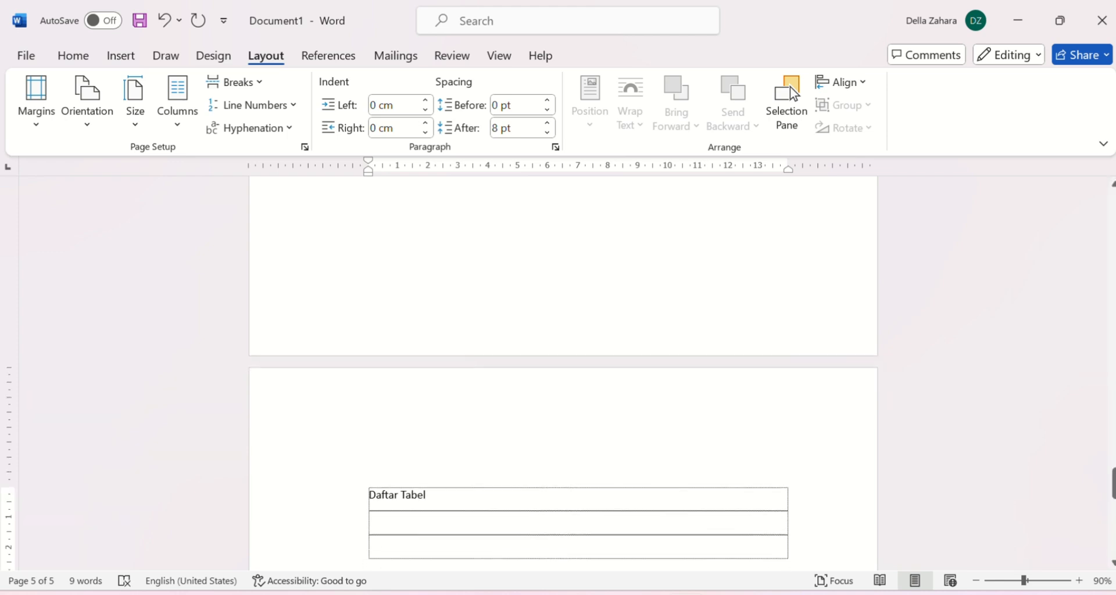
left_click(396, 55)
left_click(267, 57)
left_click(257, 83)
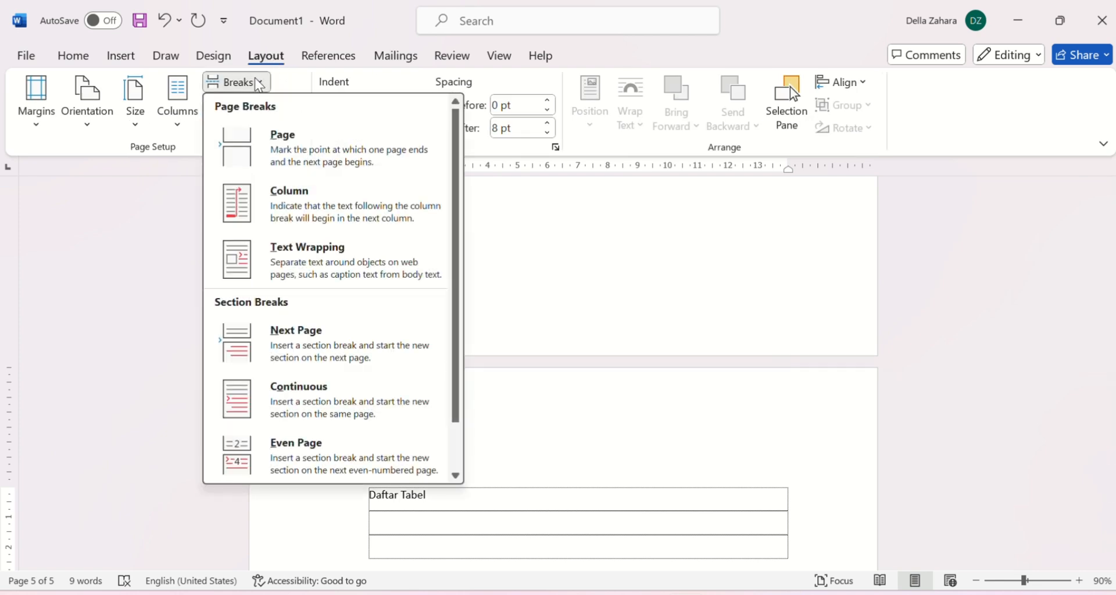
left_click(344, 355)
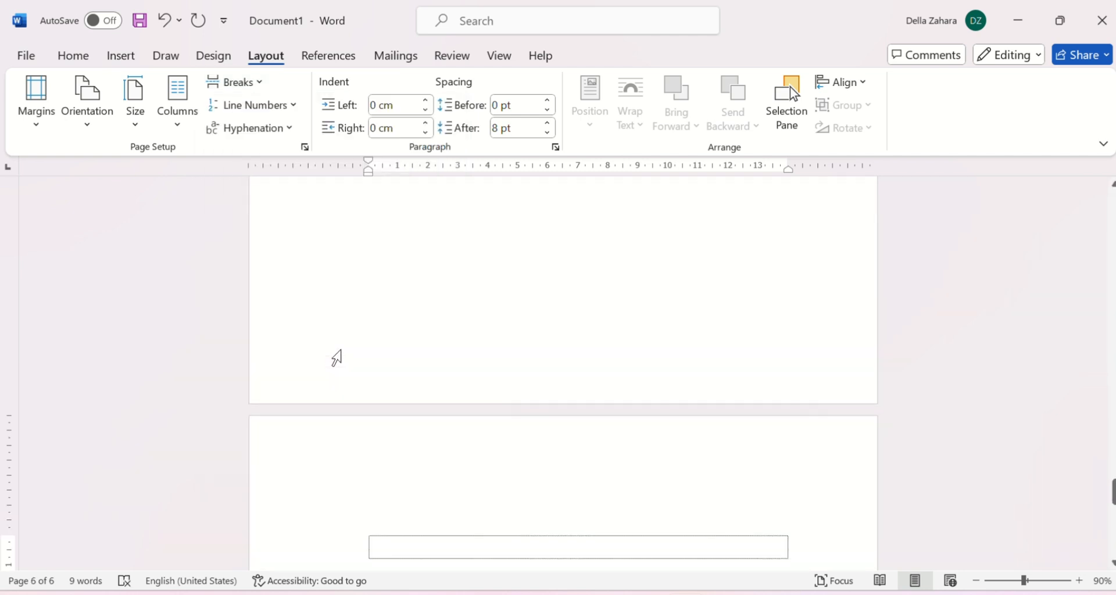
Examine the header and footer section labels around the start of the sixth page, and return to the body text.
double_click(365, 458)
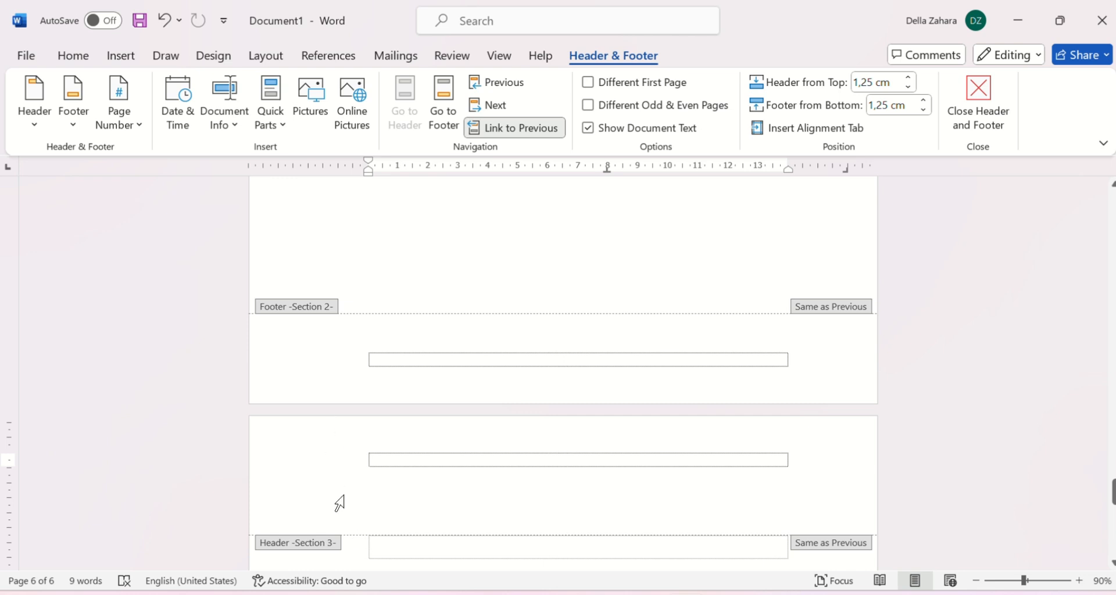
scroll(373, 507, "down", 3)
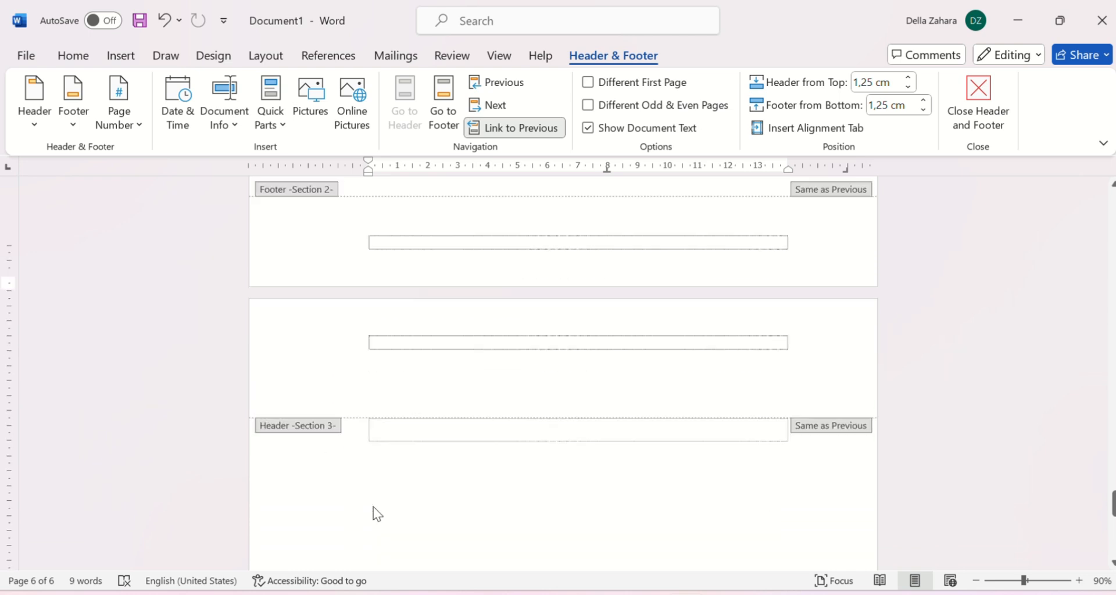
scroll(374, 507, "down", 3)
double_click(407, 351)
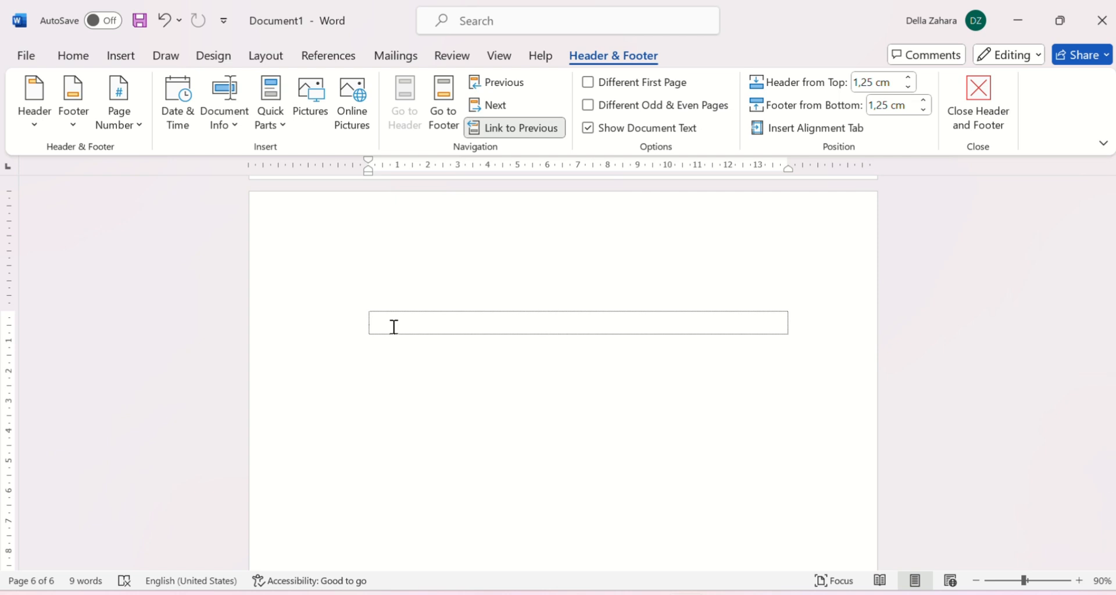
Enter the heading "Pendahuluan" on the sixth page with two blank lines below it, and insert a page break there.
left_click(393, 326)
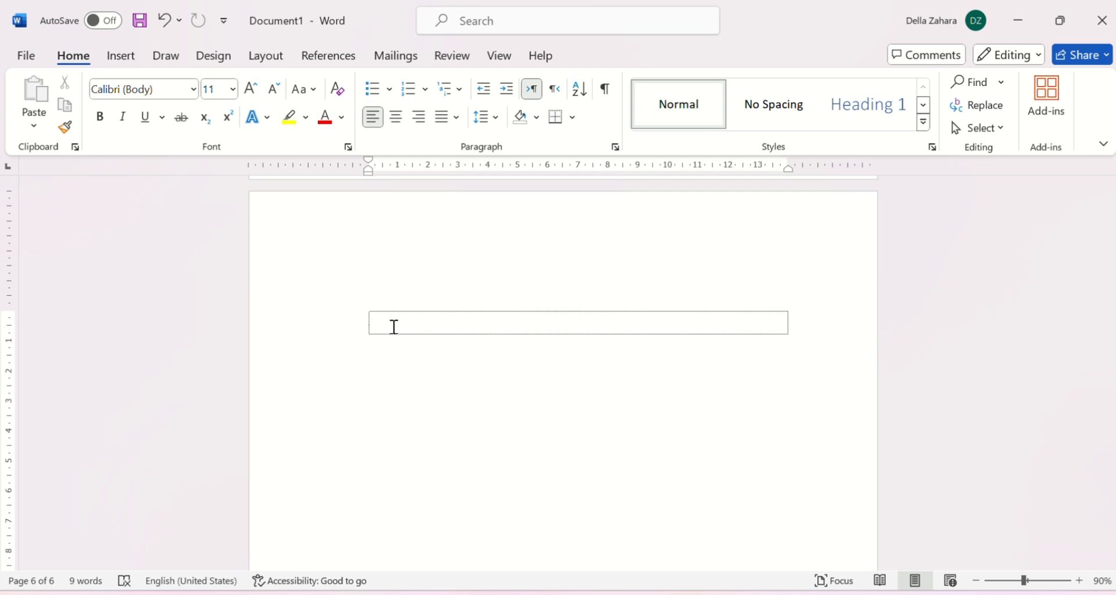
type("Pen")
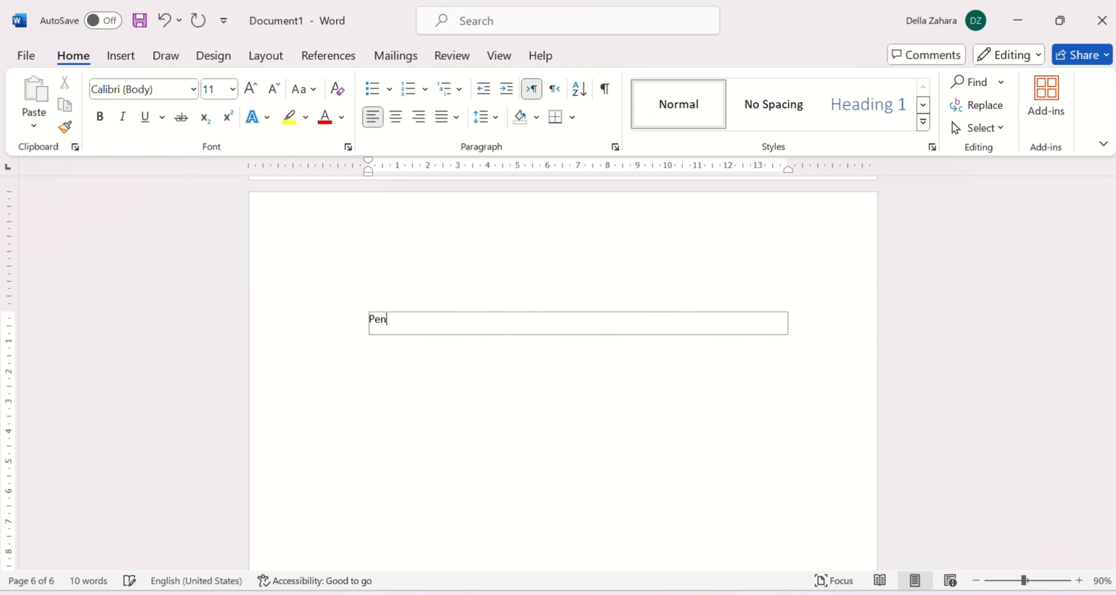
type("dahuluan")
key("Tab")
key("Tab")
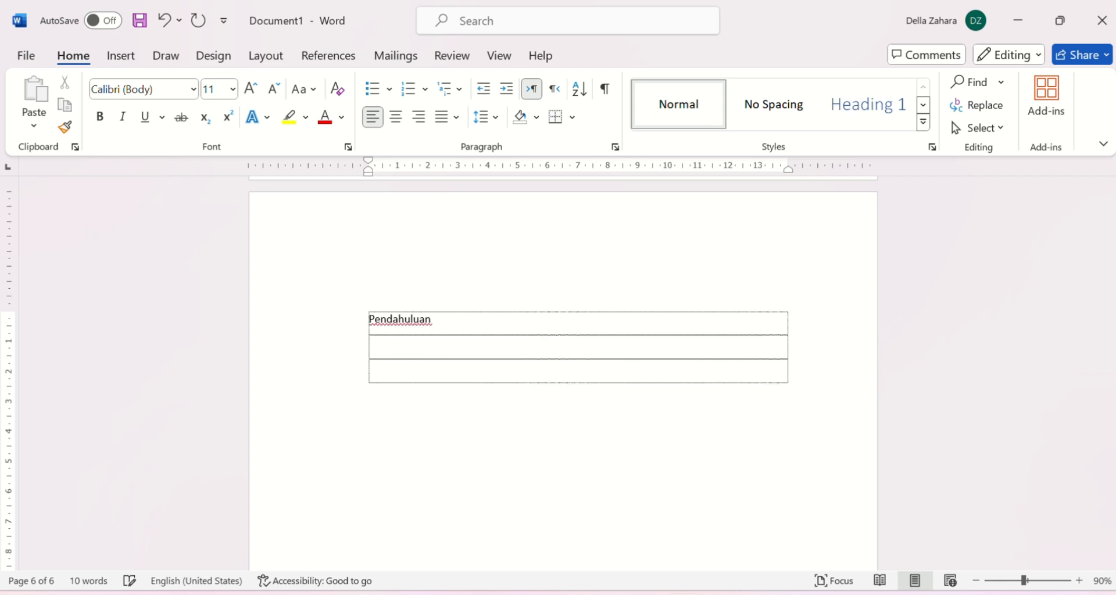
left_click(262, 56)
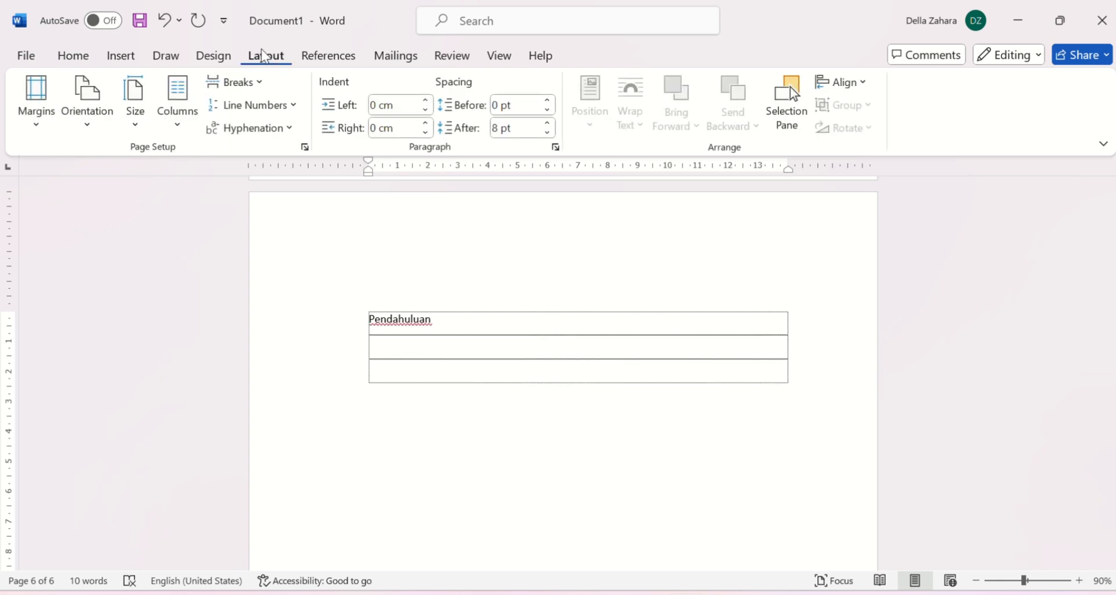
left_click(254, 85)
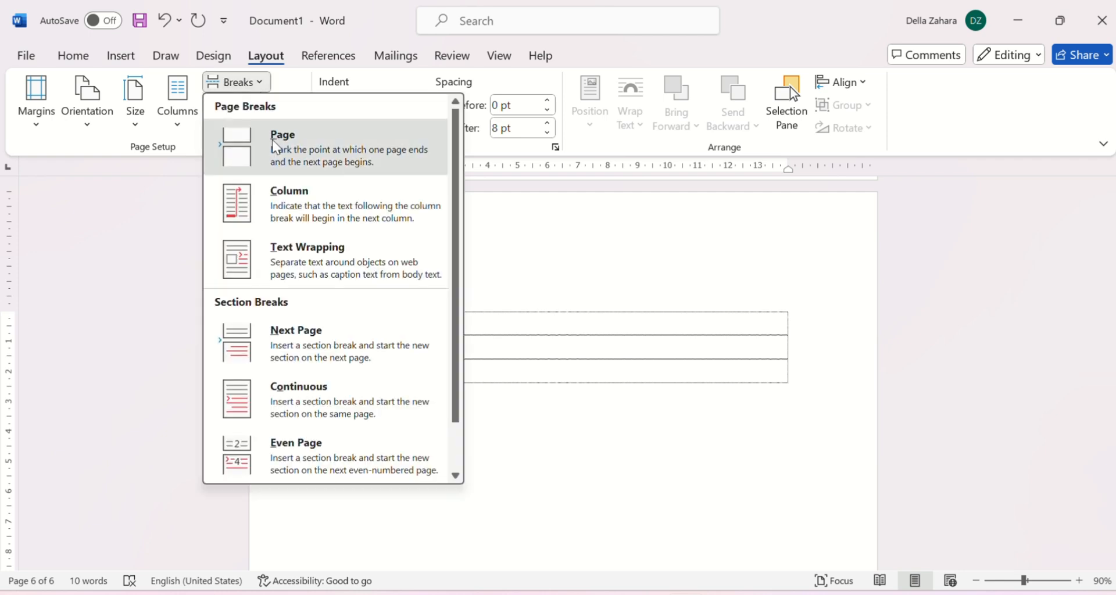
left_click(276, 147)
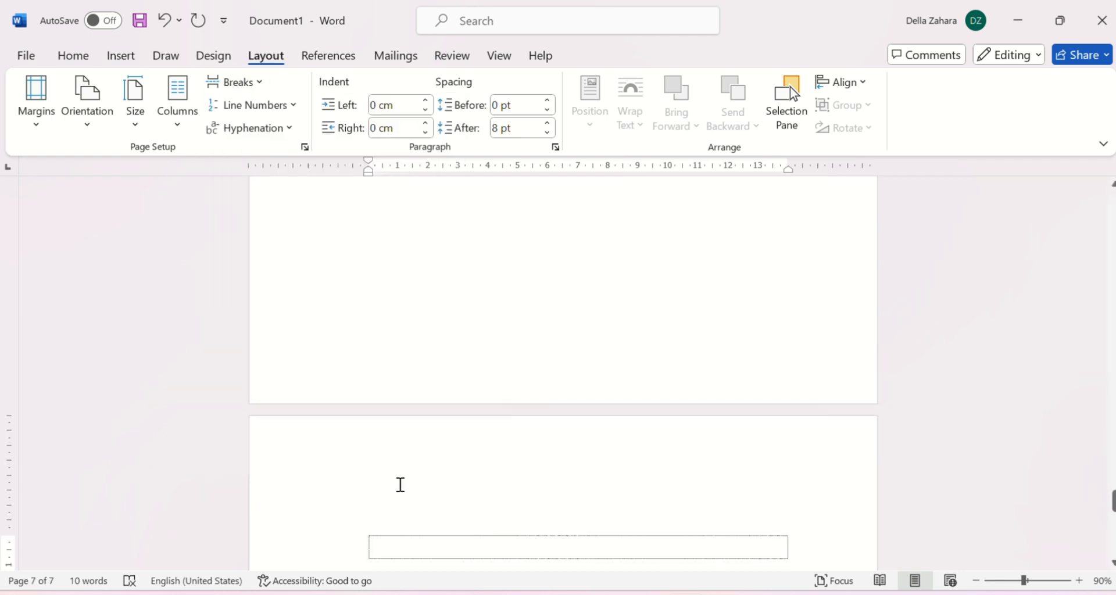
Enter the heading "Tinjauan Pustaka" on the seventh page with two blank lines below it, and insert a page break there.
scroll(400, 485, "down", 3)
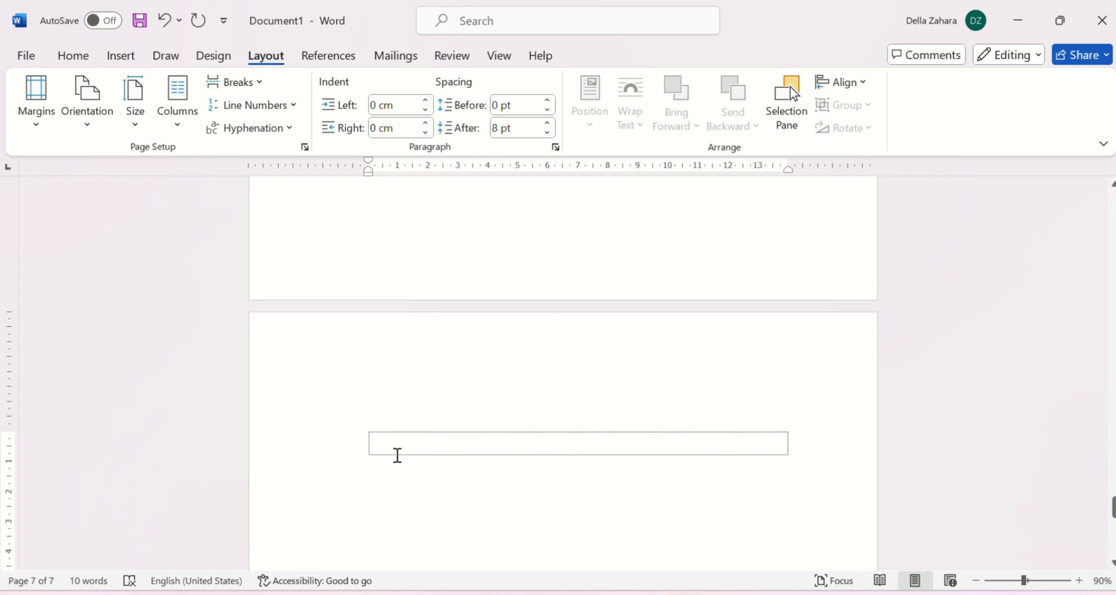
left_click(398, 455)
type("Tinj")
type("a")
type("uab")
key("BackSpace")
key("BackSpace")
type("n Pustaka")
key("Tab")
key("Tab")
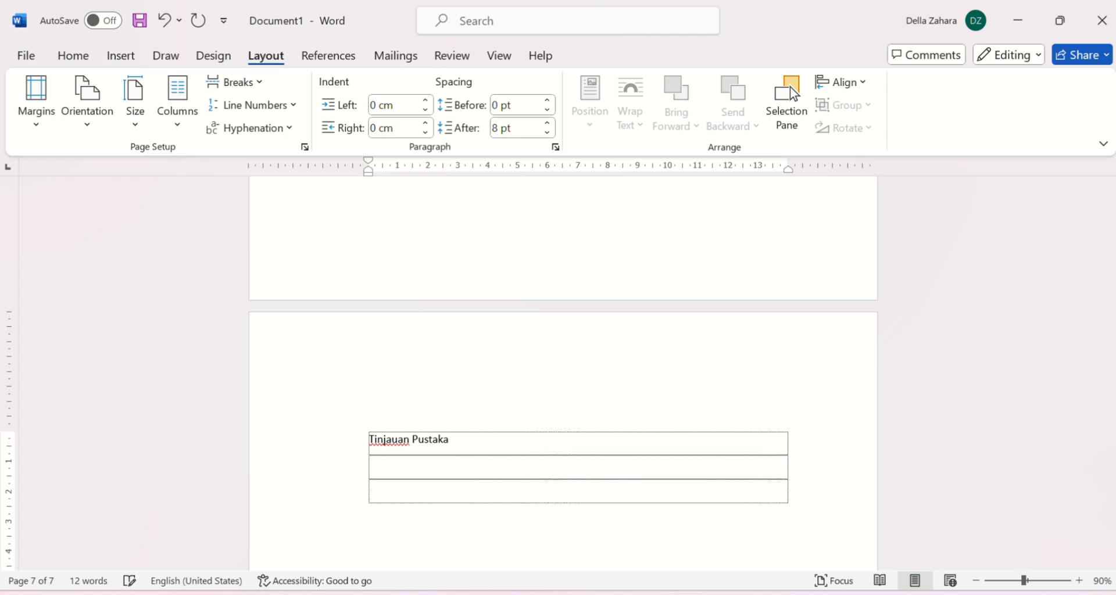
left_click(257, 81)
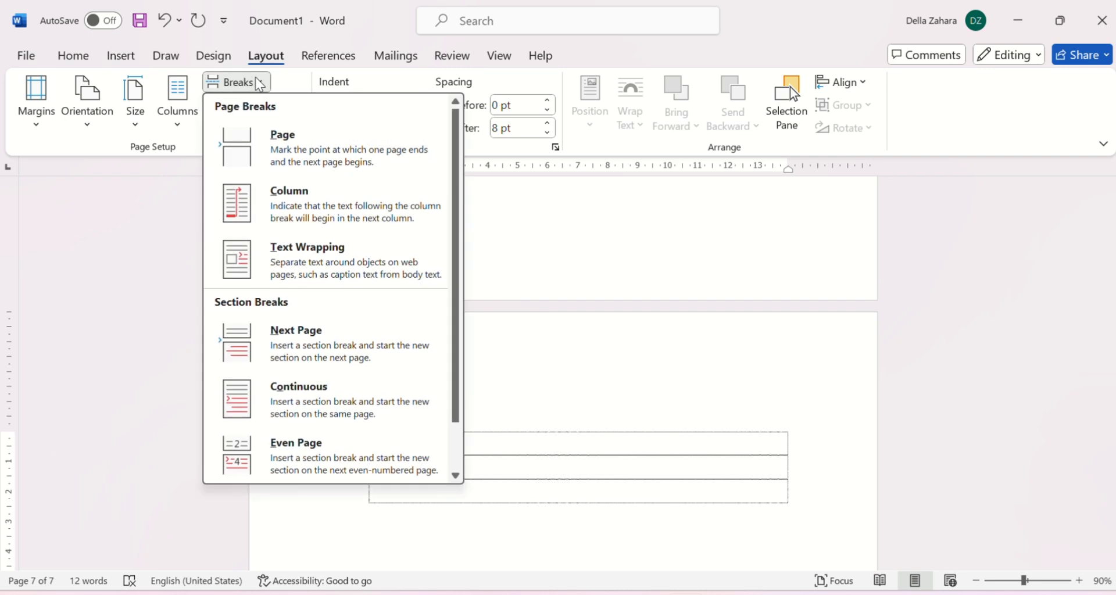
left_click(327, 147)
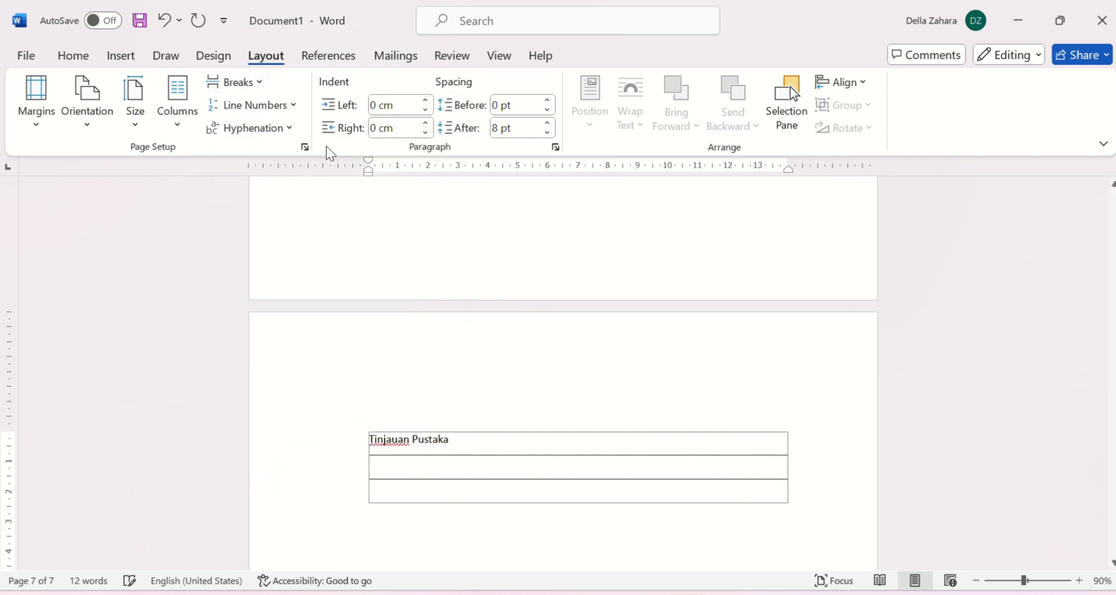
Enter the heading "Metodologi Penelitian" on the eighth page with two blank lines below it, and insert a page break there.
scroll(326, 146, "down", 4)
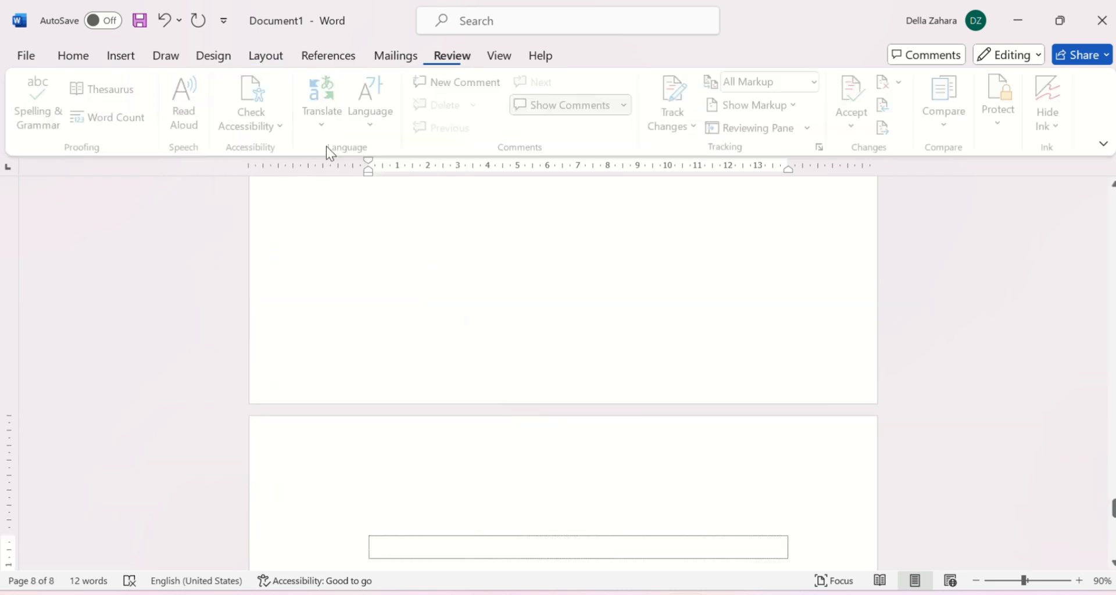
scroll(421, 445, "down", 4)
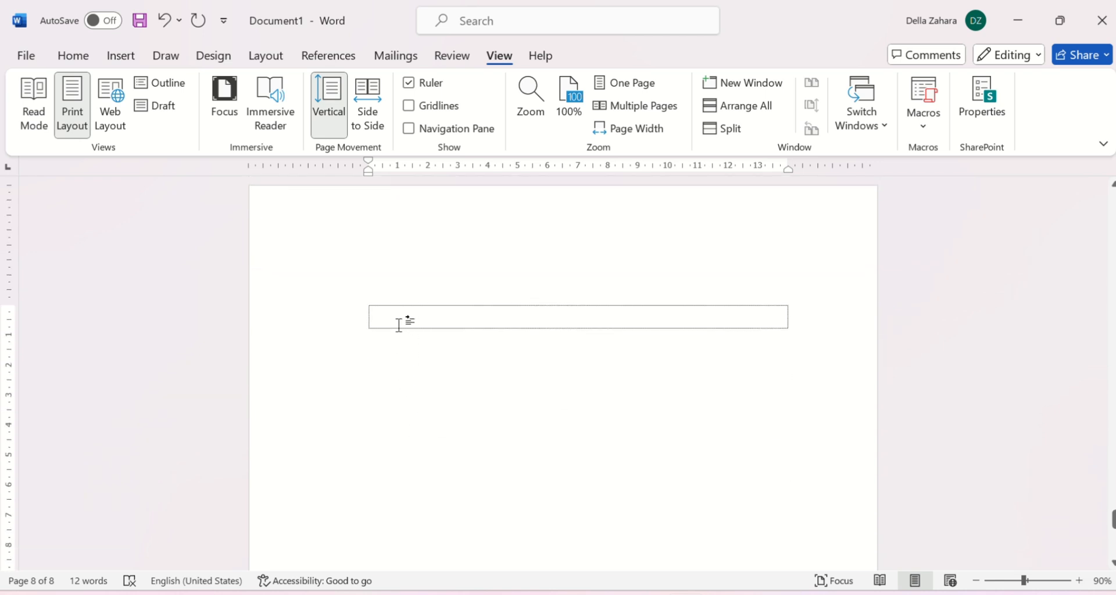
type("Metodolo")
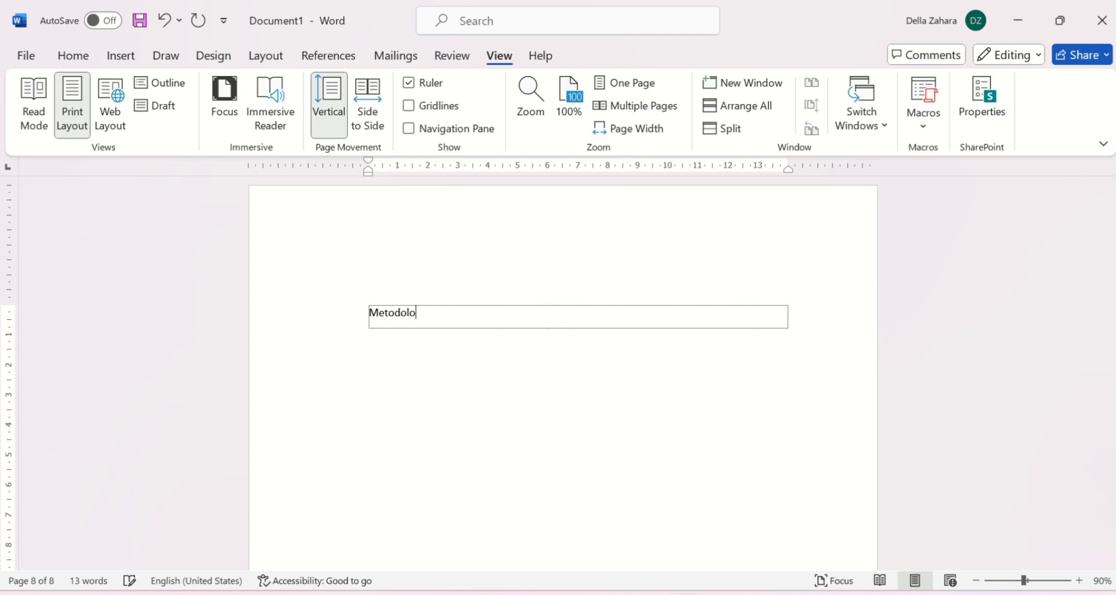
type("gi Penelitian")
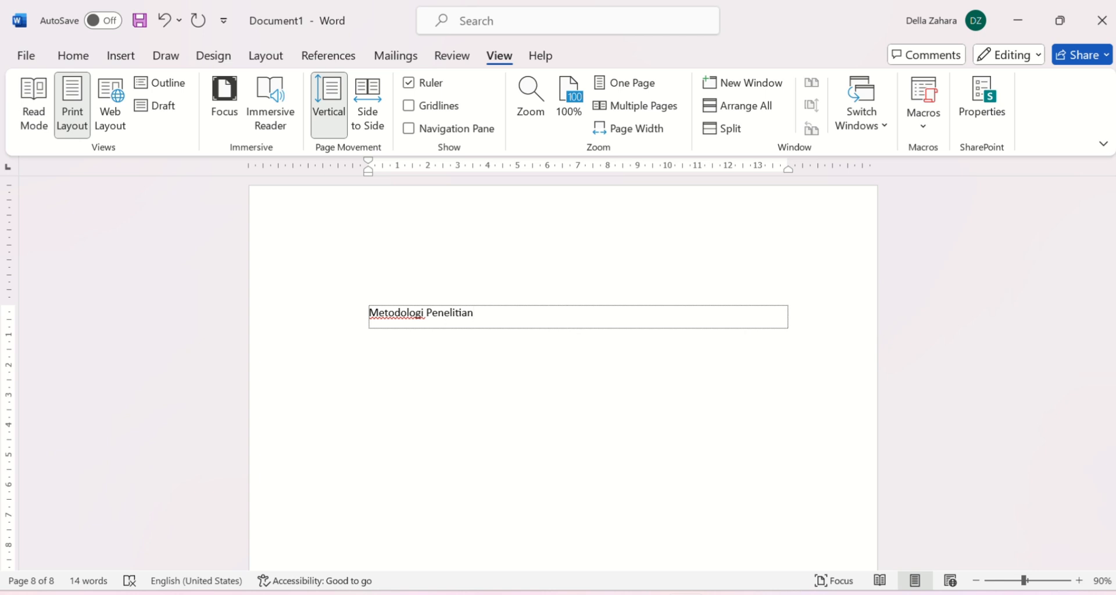
key("Tab")
key("Tab")
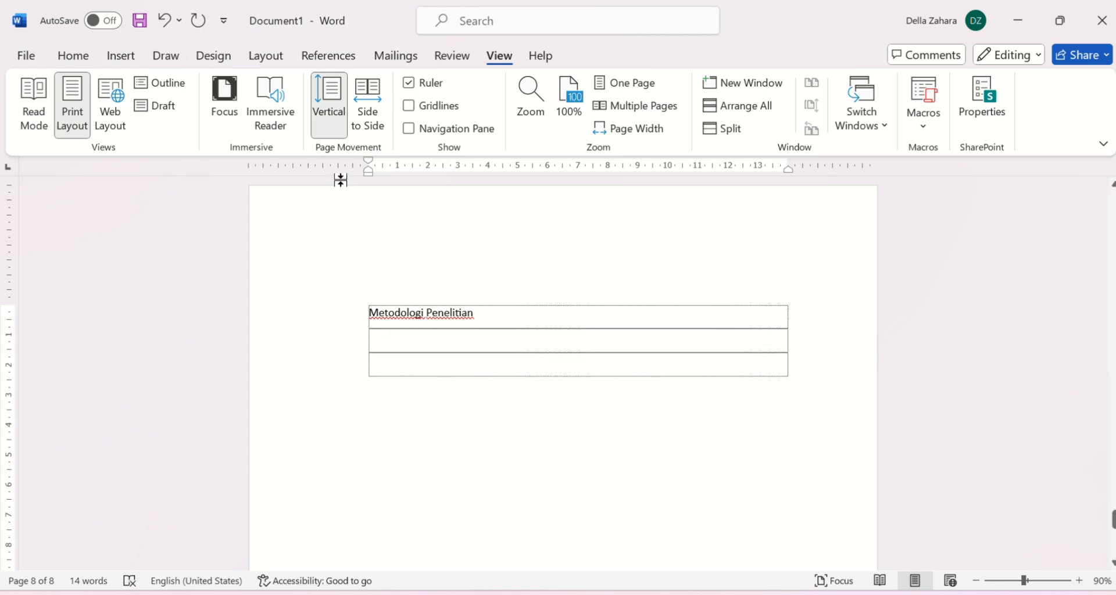
left_click(269, 57)
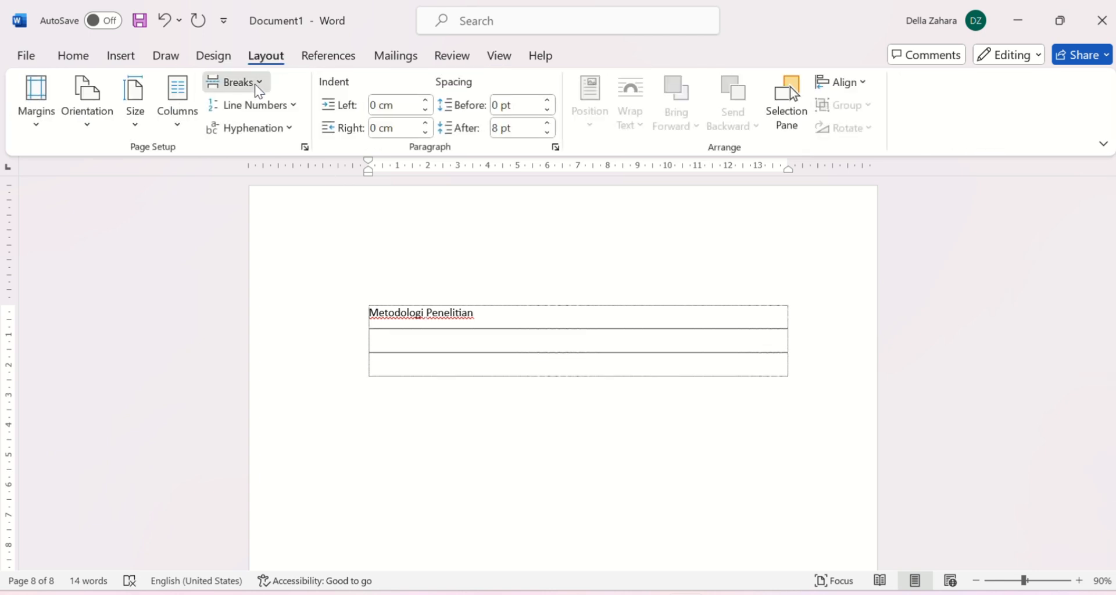
left_click(257, 82)
left_click(270, 143)
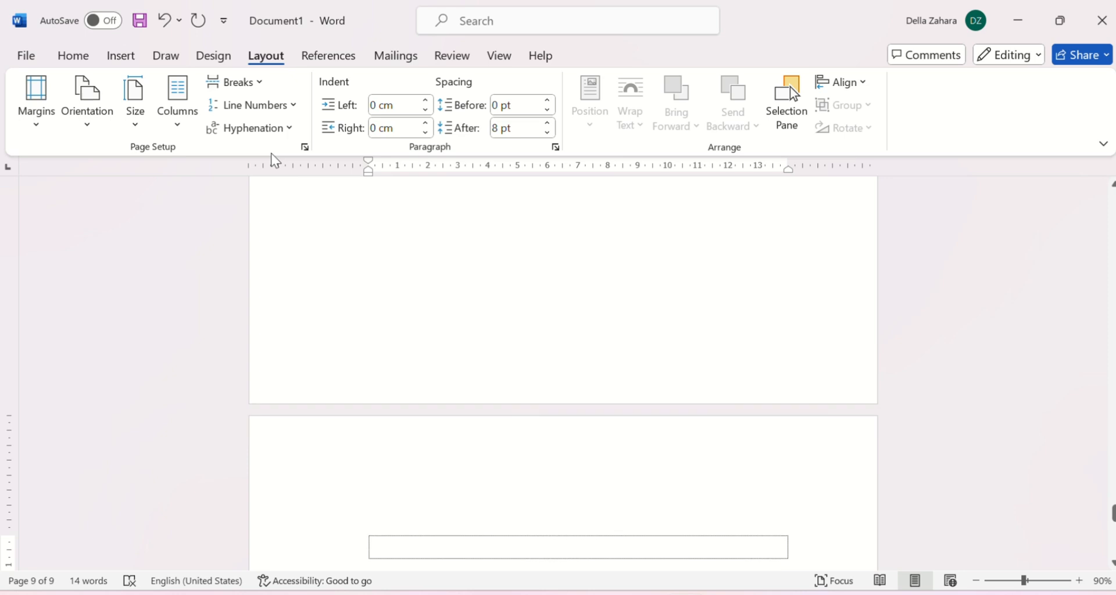
Enter the heading "Metode Penelitian" on the ninth page with two blank lines below it, and insert a page break there.
type("Metode Peneliti")
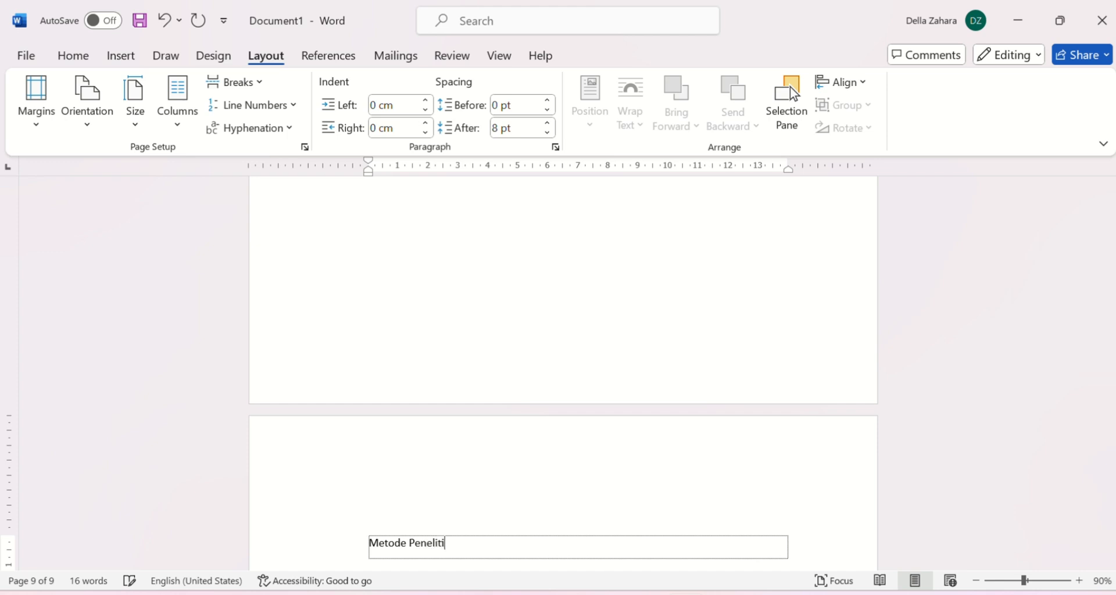
type("an")
key("Tab")
key("Tab")
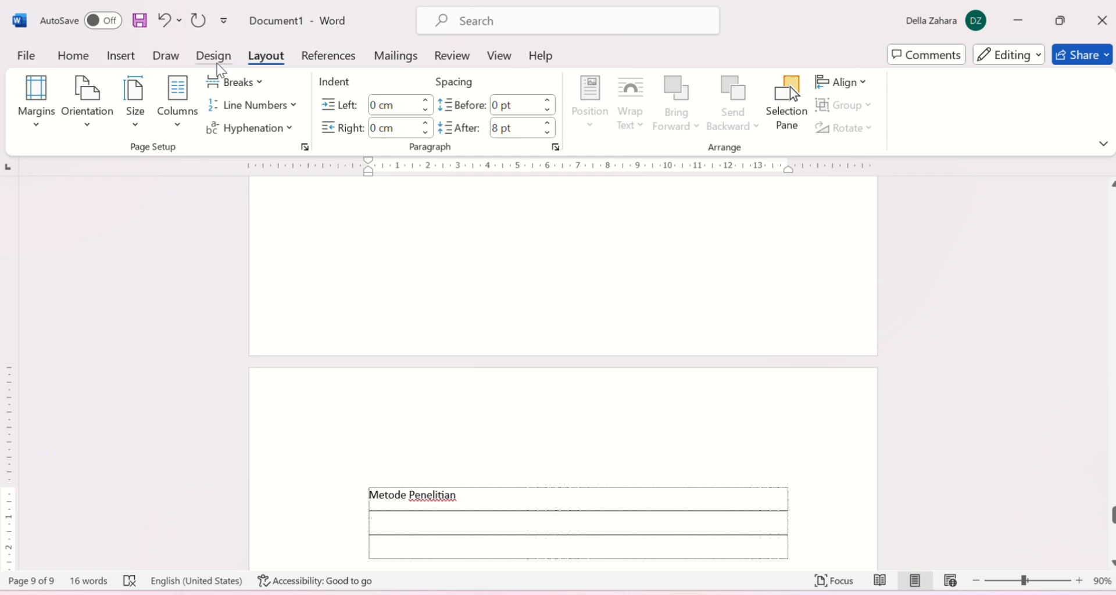
left_click(256, 81)
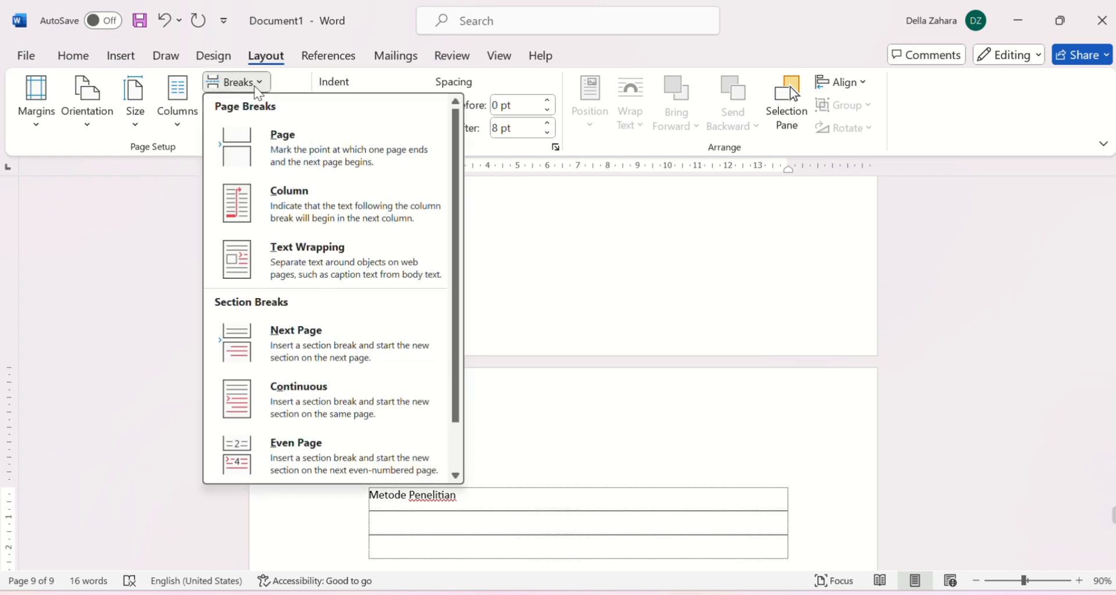
left_click(280, 152)
Enter the heading "Hasil Dan Pembahasan" on the tenth page with two blank lines below it, and insert a page break there.
scroll(284, 156, "down", 3)
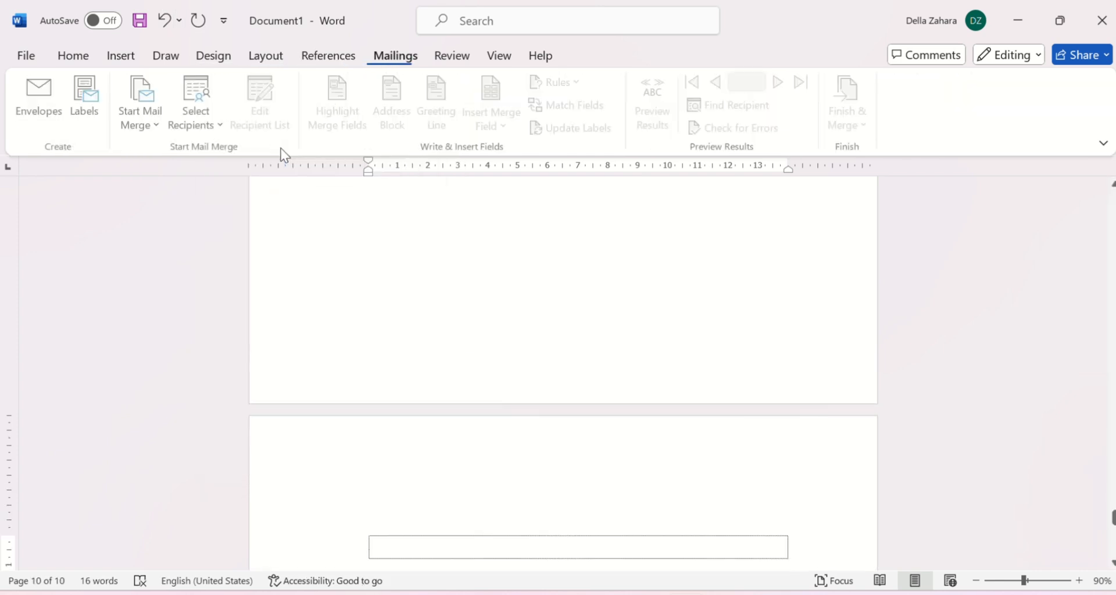
scroll(336, 331, "down", 2)
scroll(337, 331, "down", 2)
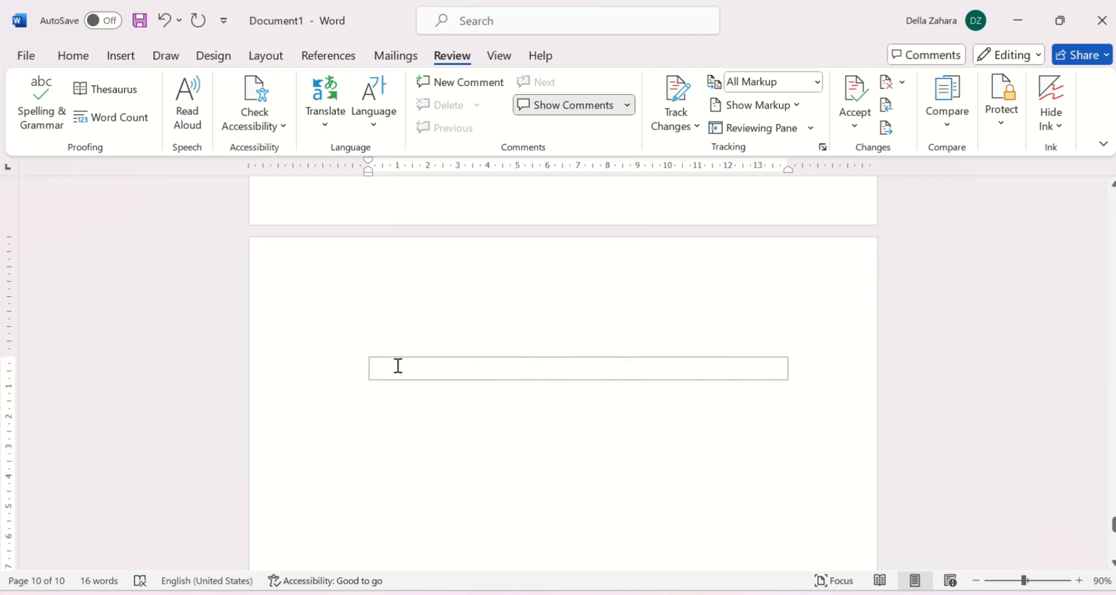
type("Hasil Dan Pembahasan")
key("Tab")
key("Tab")
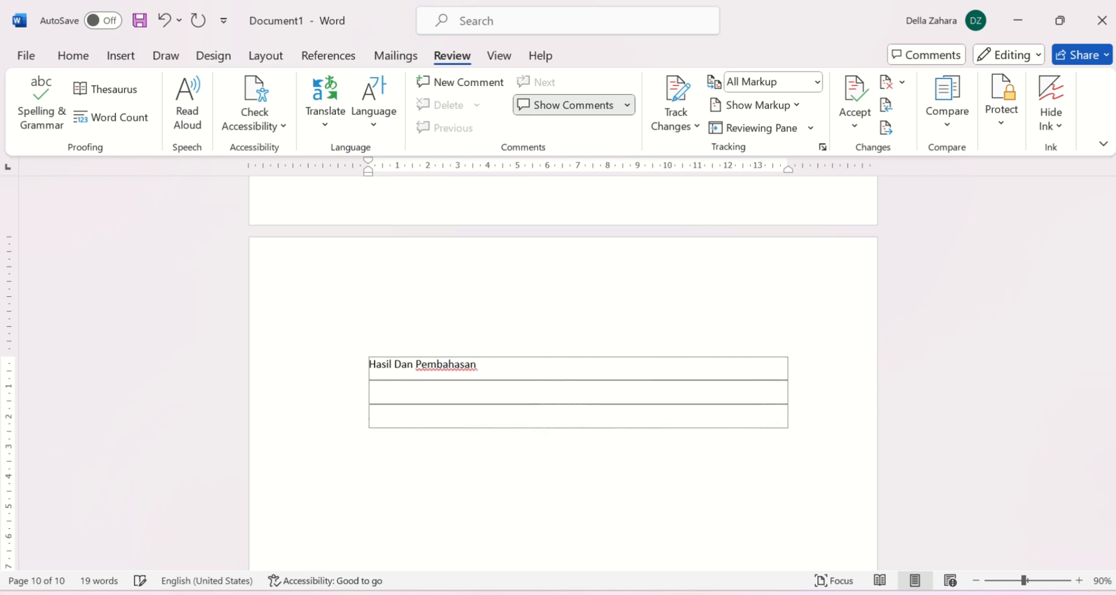
left_click(272, 56)
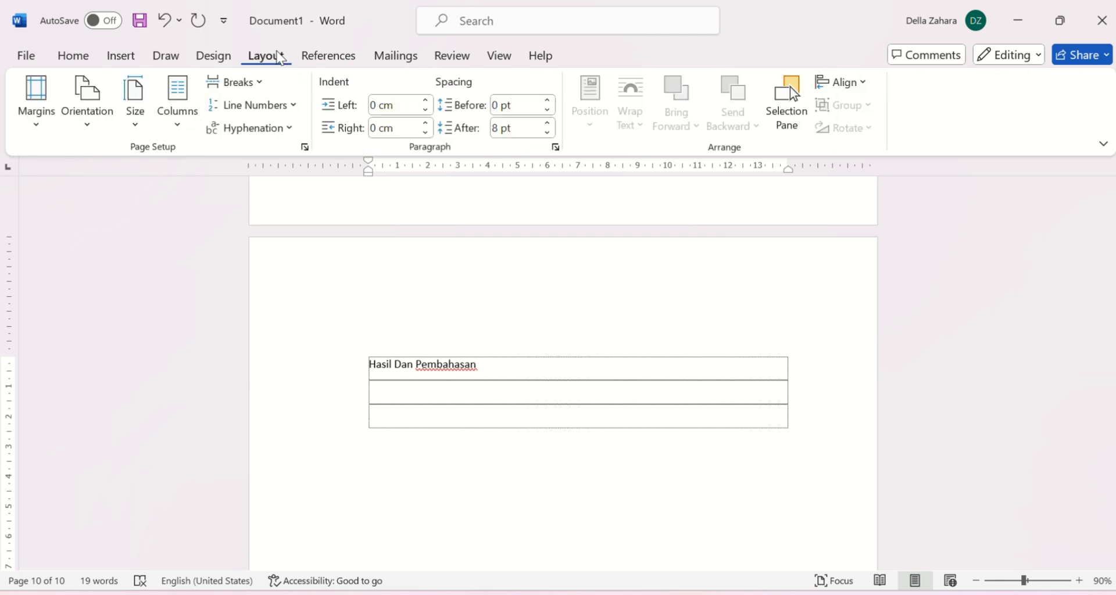
left_click(265, 86)
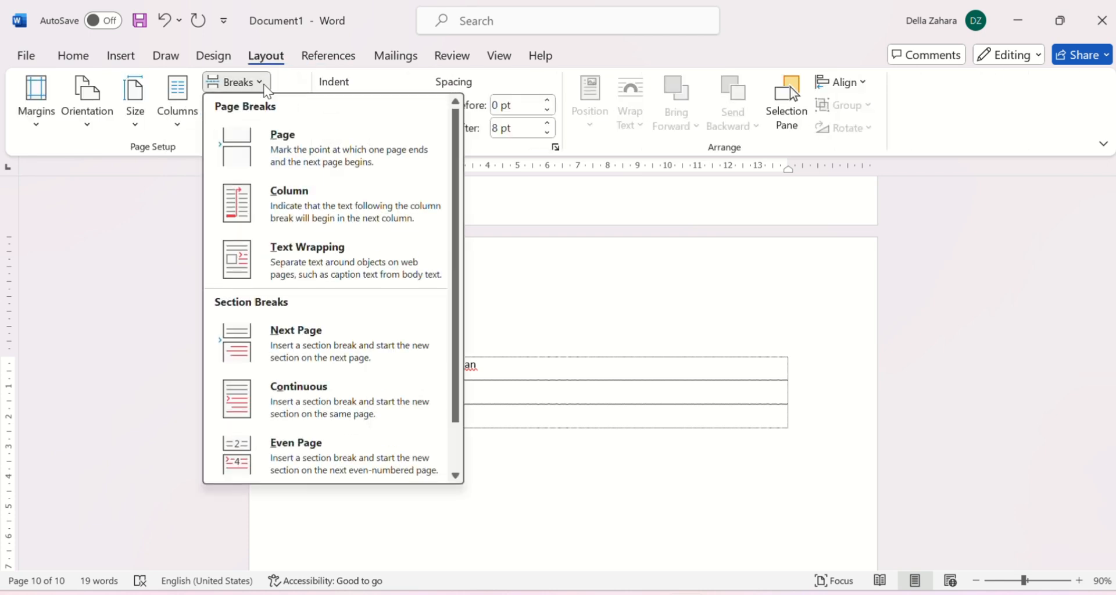
left_click(286, 161)
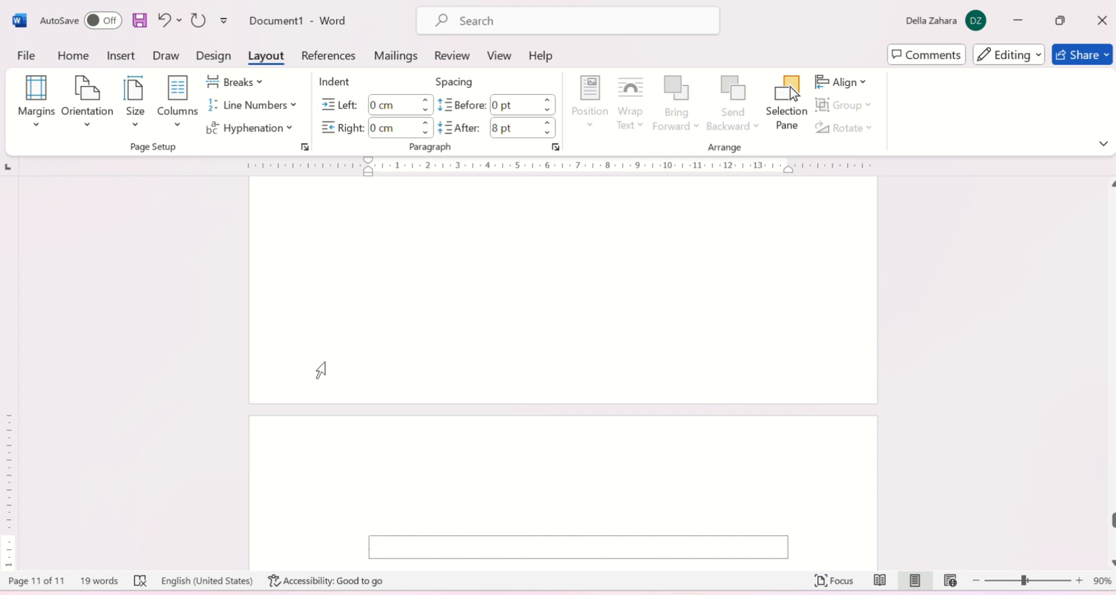
Enter the heading "Kesimpulan Dan Saran" on the eleventh page with two blank lines below it, and insert a page break there.
type("K")
type("esimpulan Da")
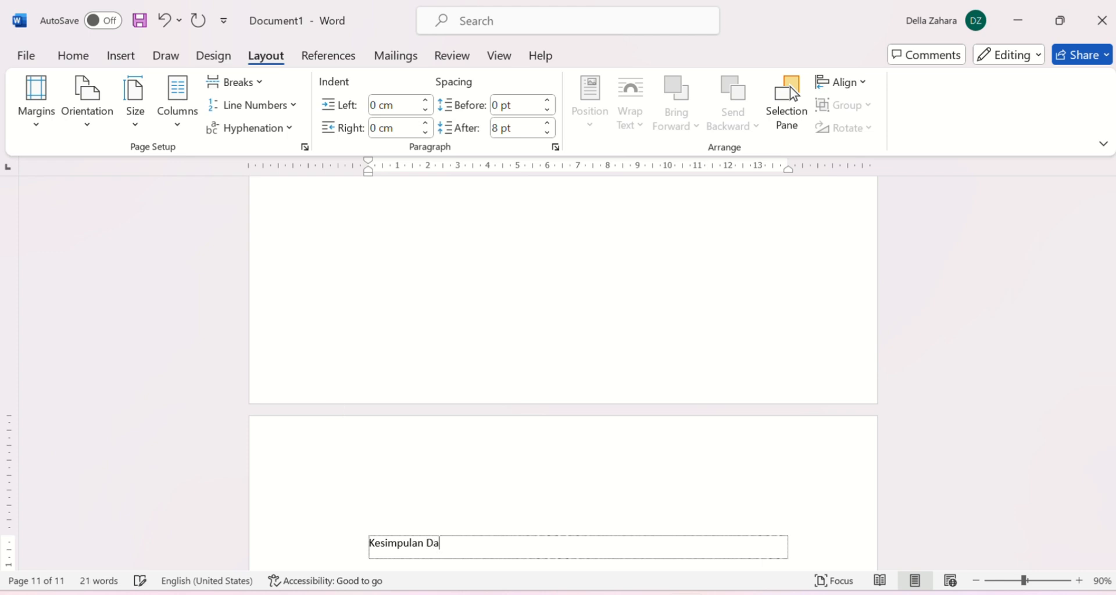
type("n Saran")
key("Tab")
key("Tab")
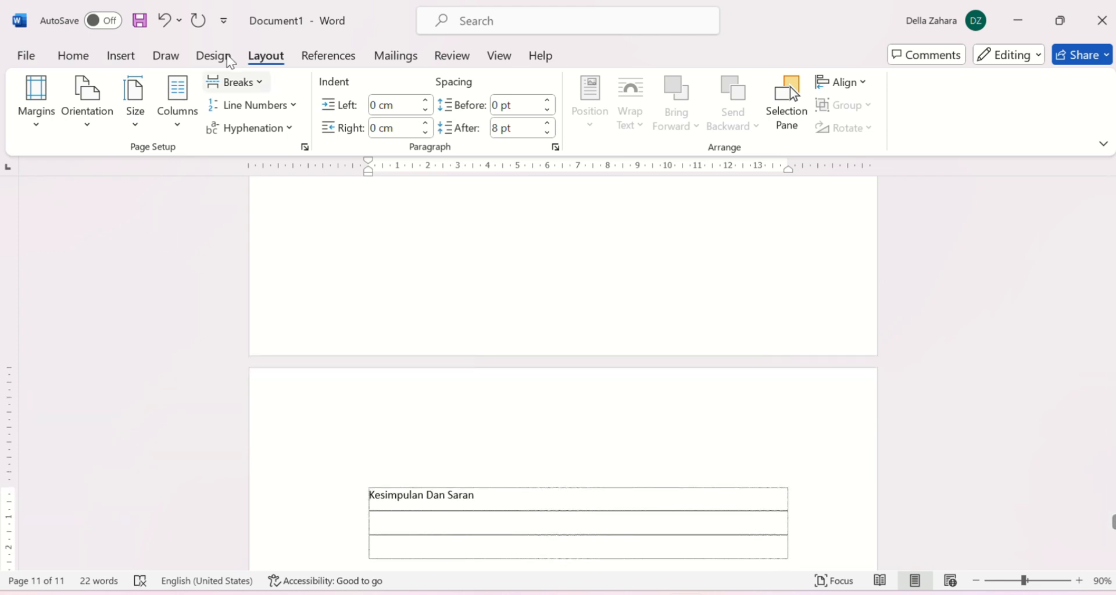
left_click(252, 87)
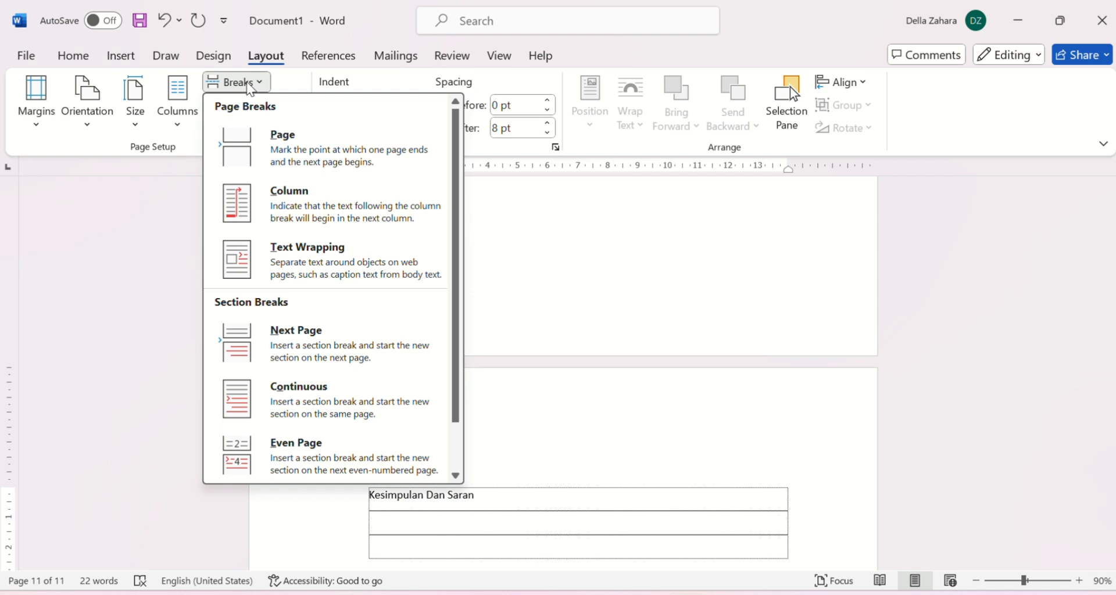
left_click(311, 159)
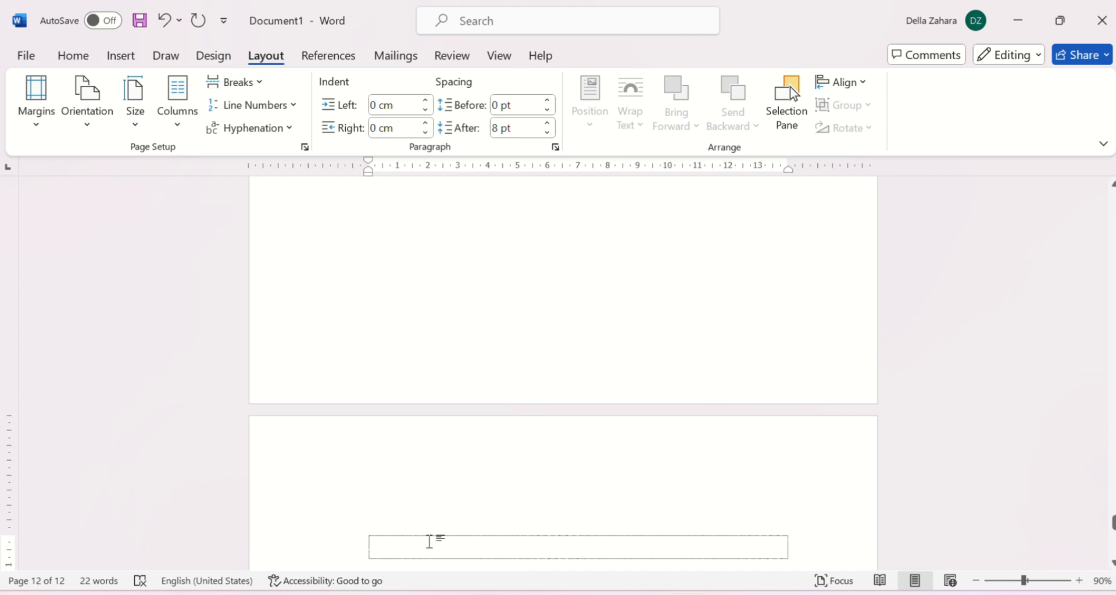
Enter "Daftar Pustaka" on the twelfth page with two blank lines and a page break below it, and "Lampiran" on the thirteenth page.
type("Daftar Pustak")
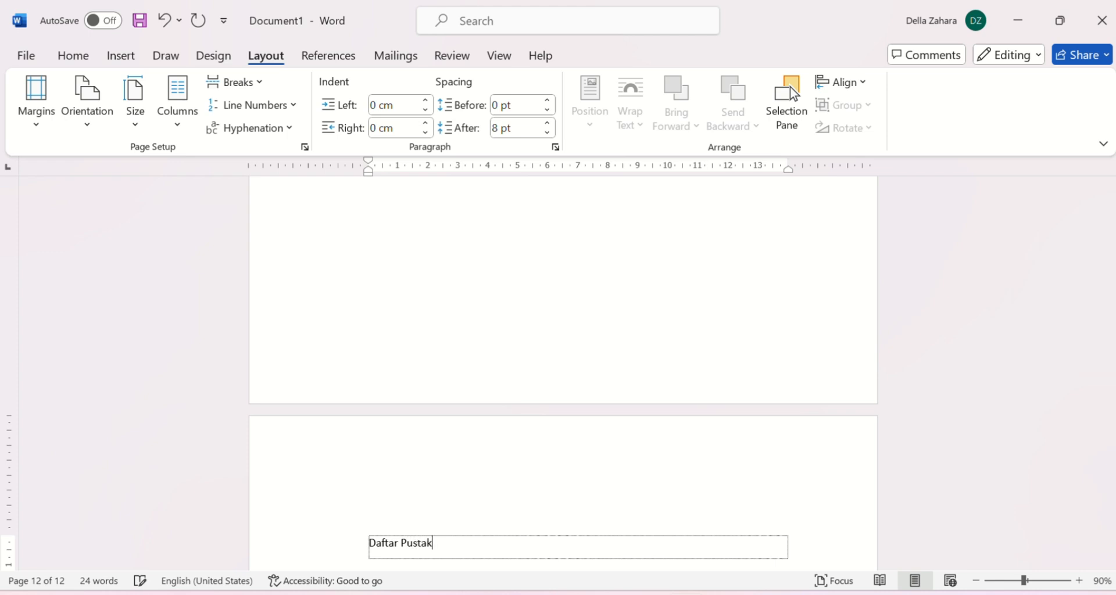
type("a")
key("Tab")
key("Tab")
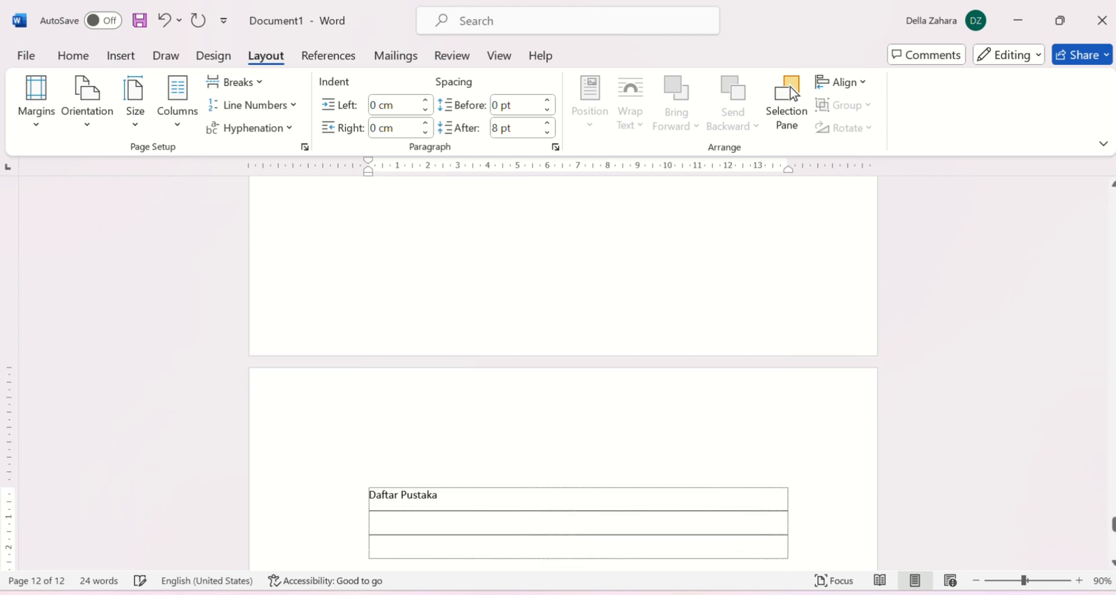
left_click(267, 86)
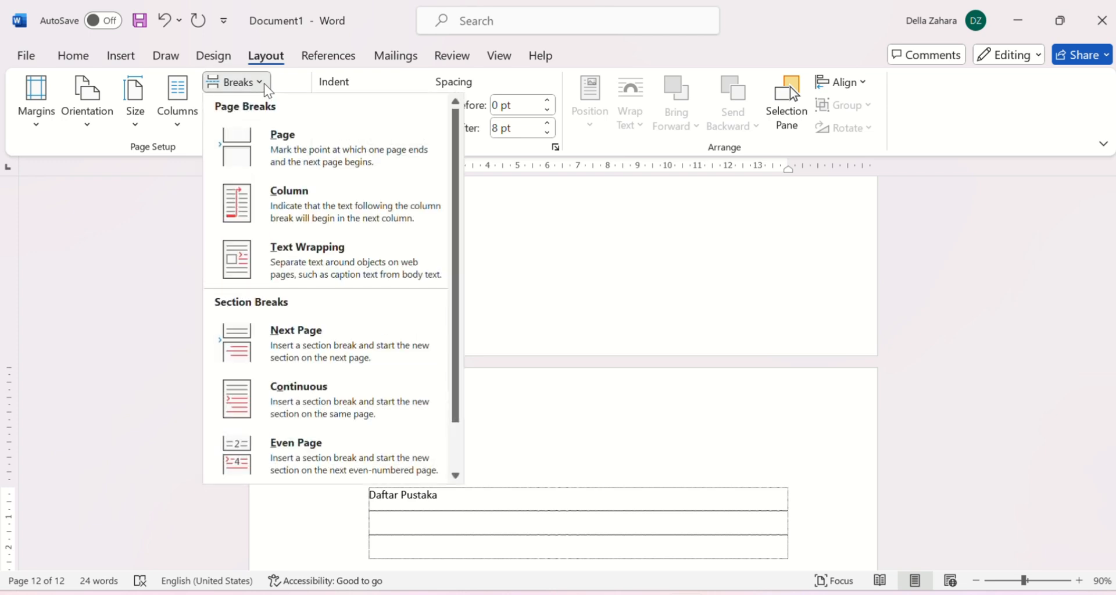
left_click(293, 137)
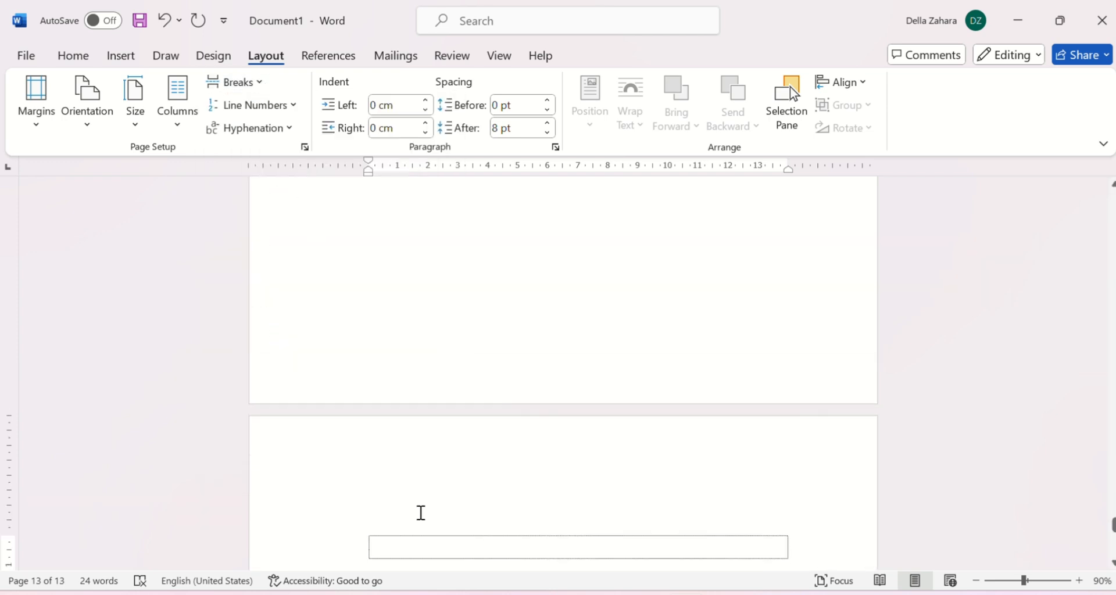
type("Lampiran")
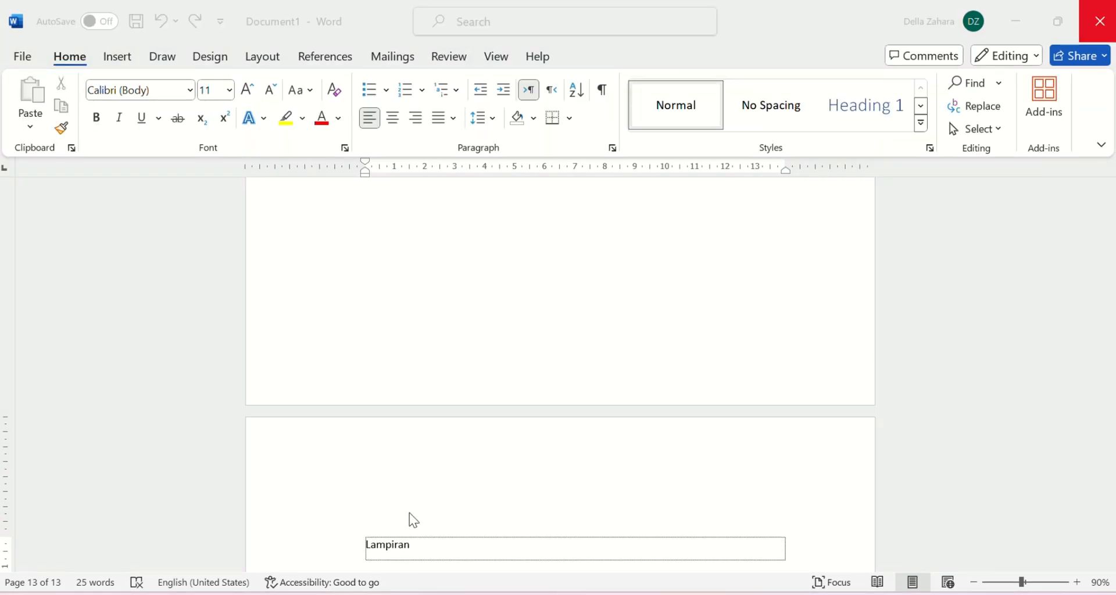
Place the cursor after the "Pendahuluan" heading on the sixth page and display the full list of styles.
scroll(548, 364, "up", 10)
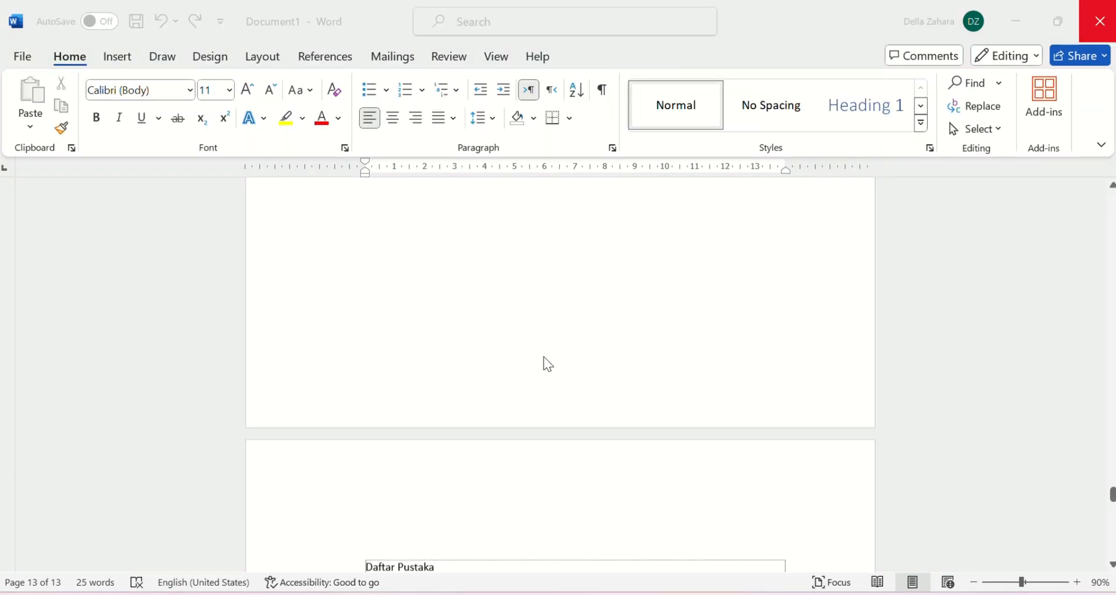
scroll(548, 364, "up", 8)
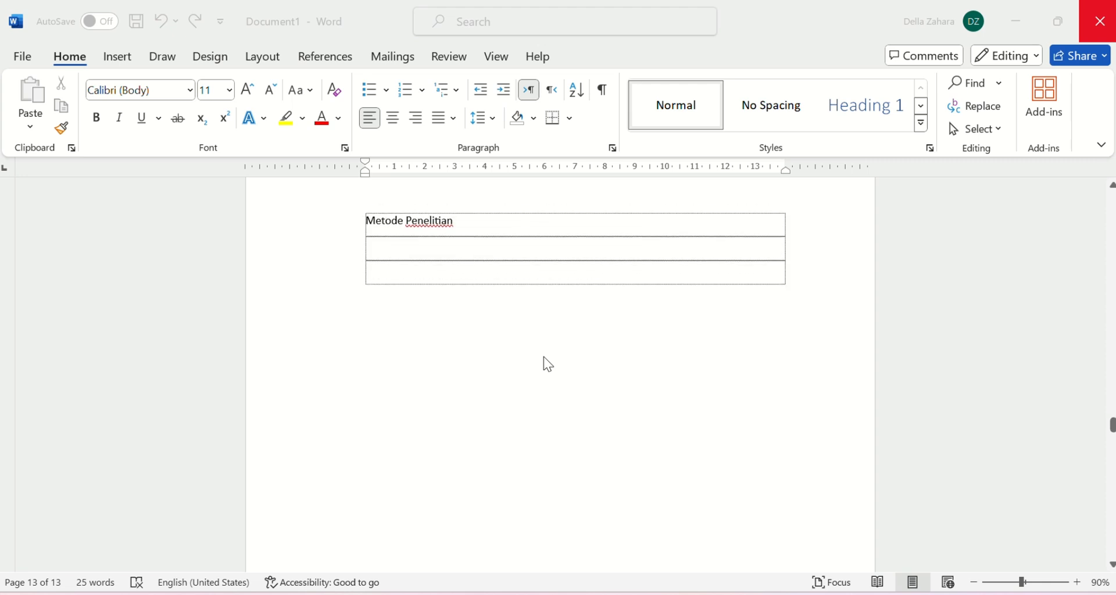
scroll(548, 364, "up", 8)
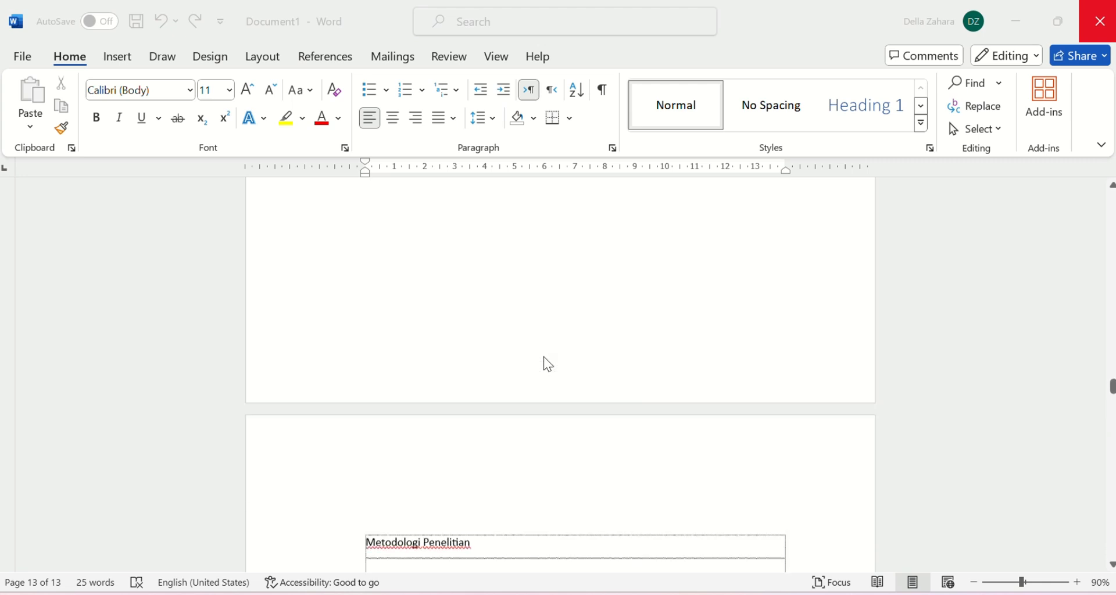
scroll(547, 364, "up", 8)
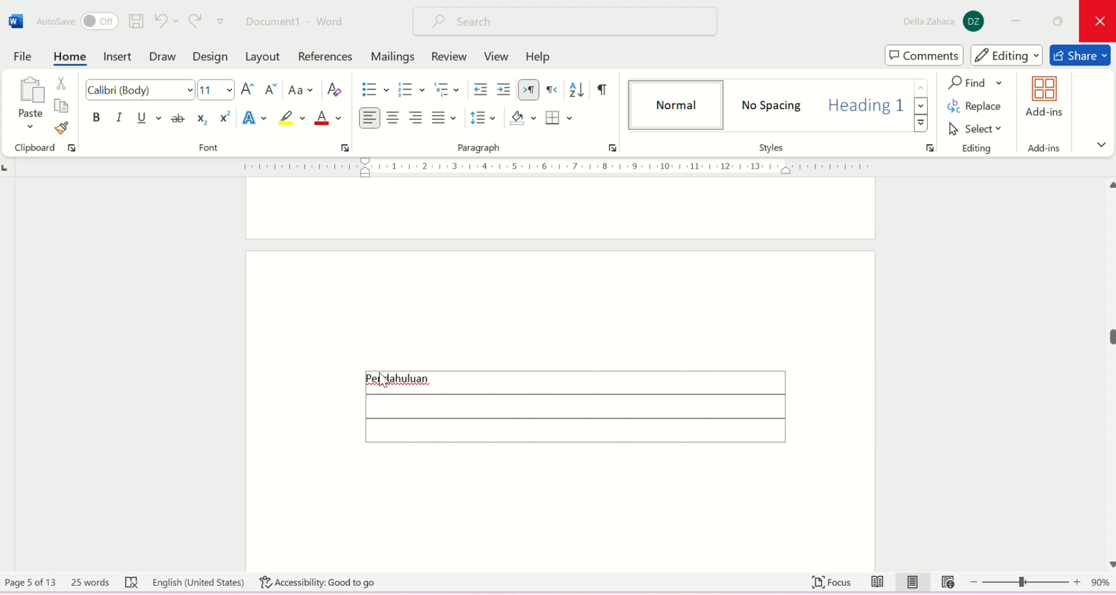
left_click(434, 376)
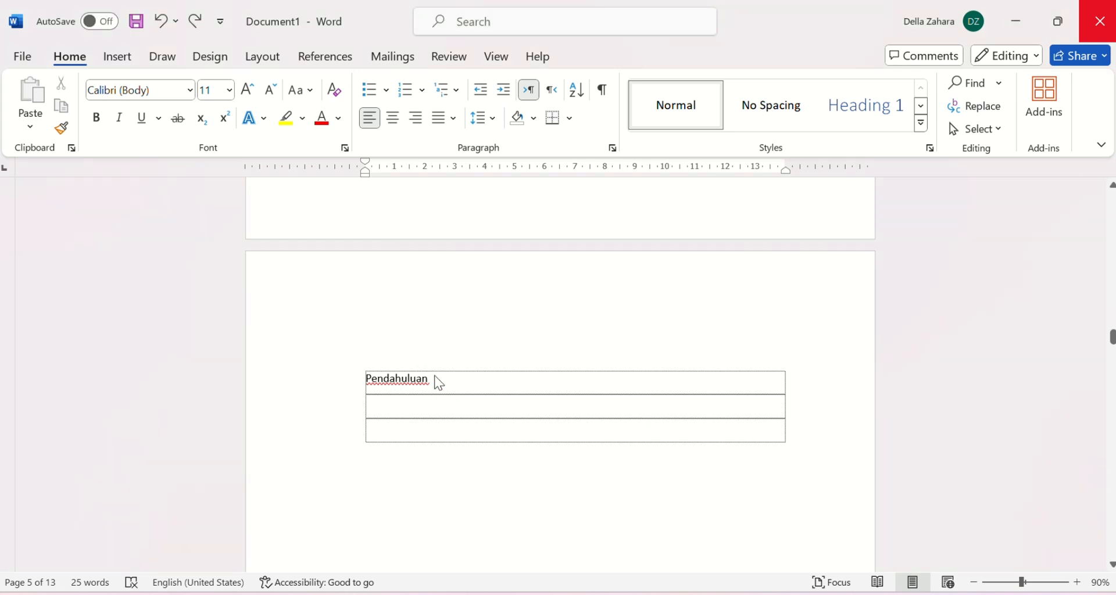
double_click(434, 375)
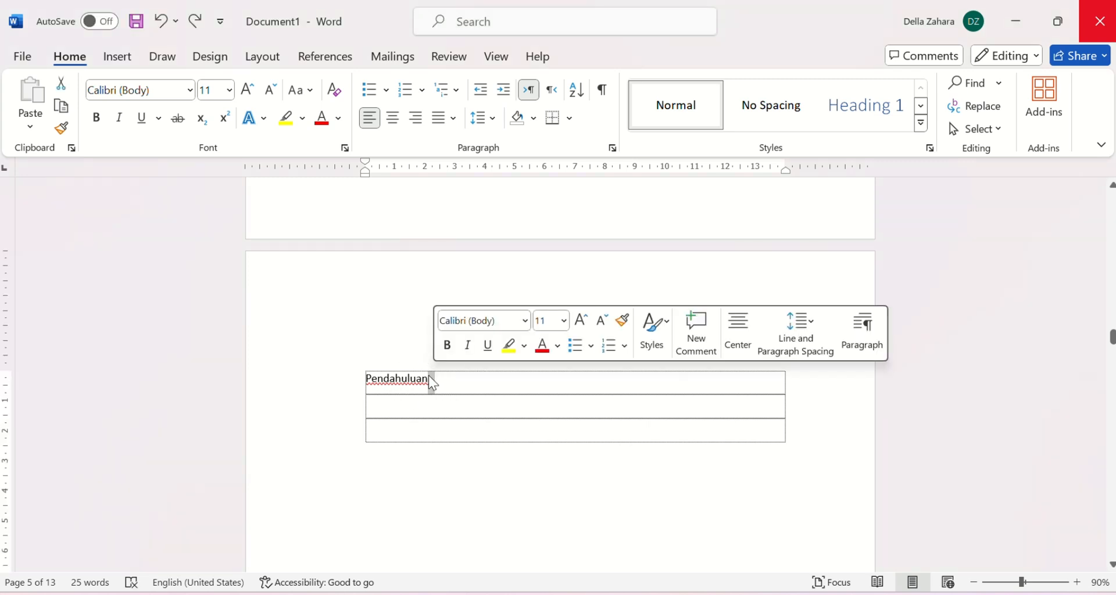
left_click(431, 377)
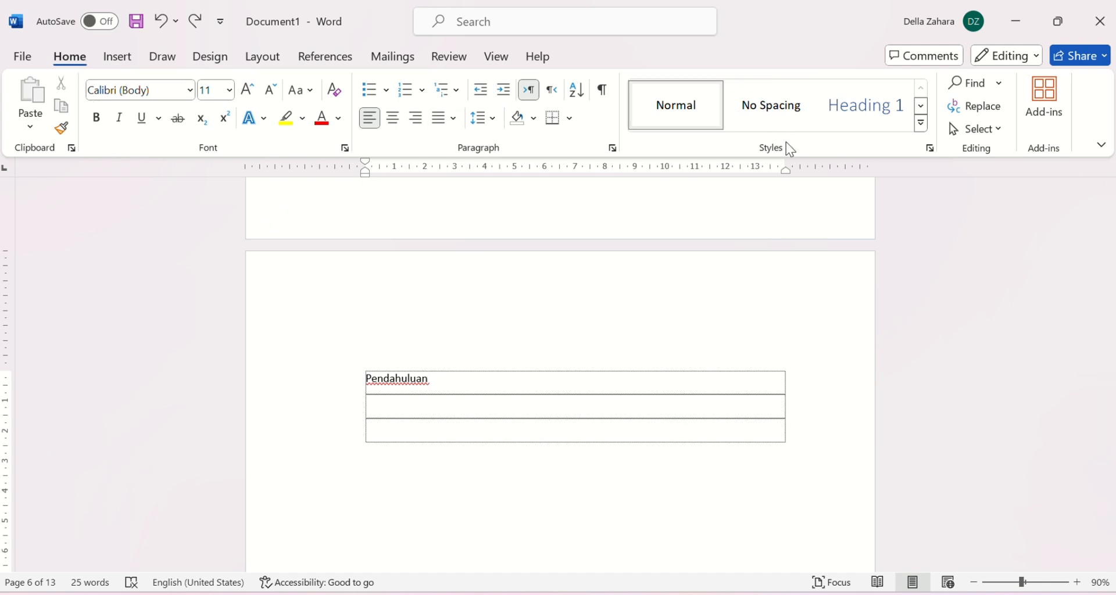
left_click(930, 148)
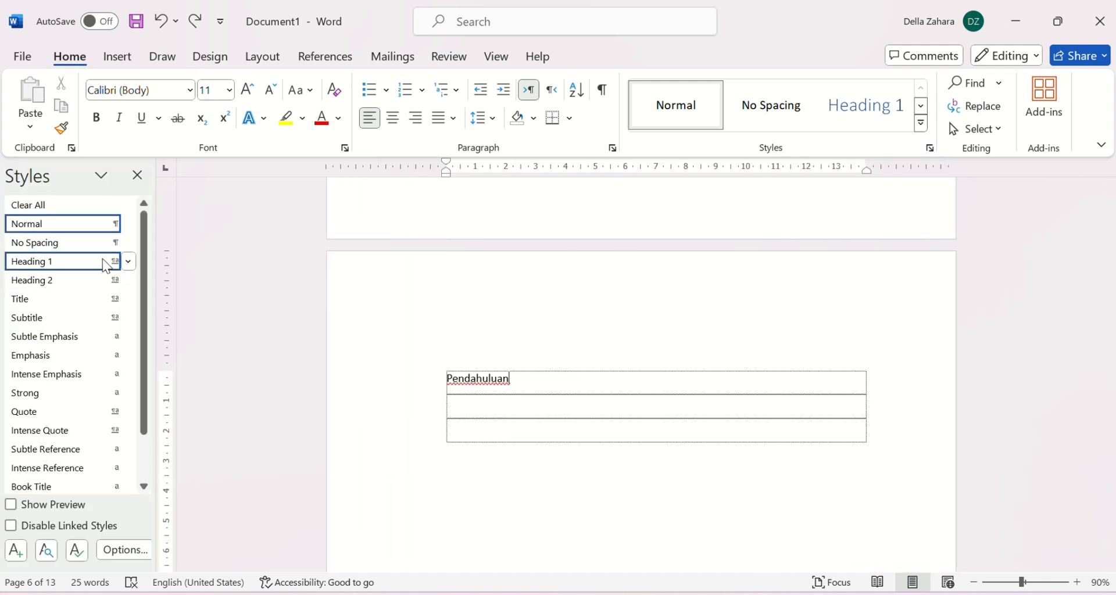
Modify the Heading 1 style to use Times New Roman (Headings CS) in bold with the Automatic font color.
mouse_move(107, 271)
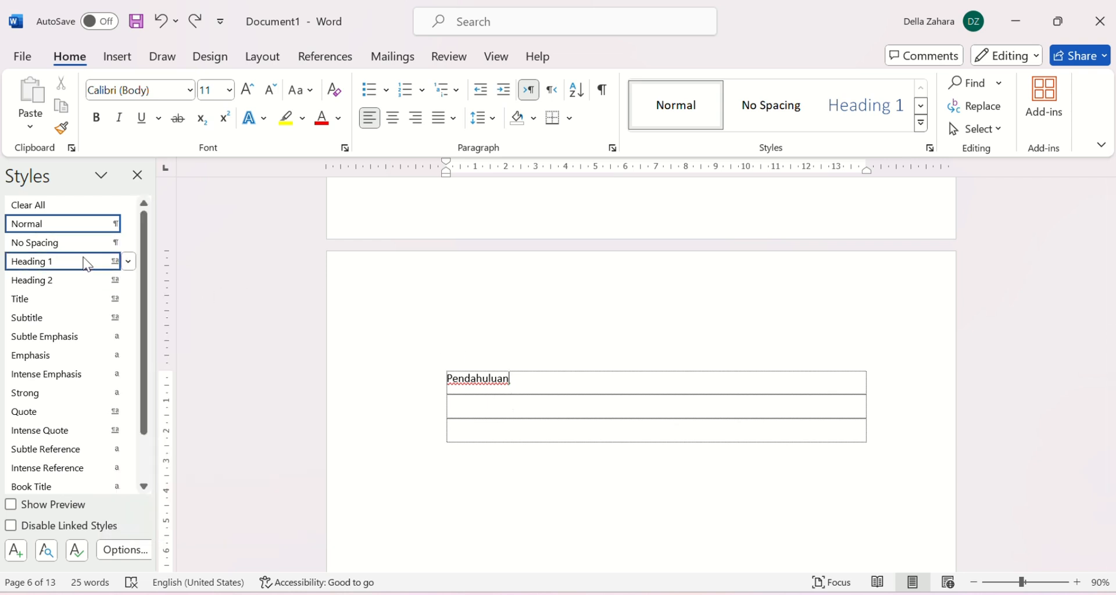
left_click(129, 262)
left_click(119, 312)
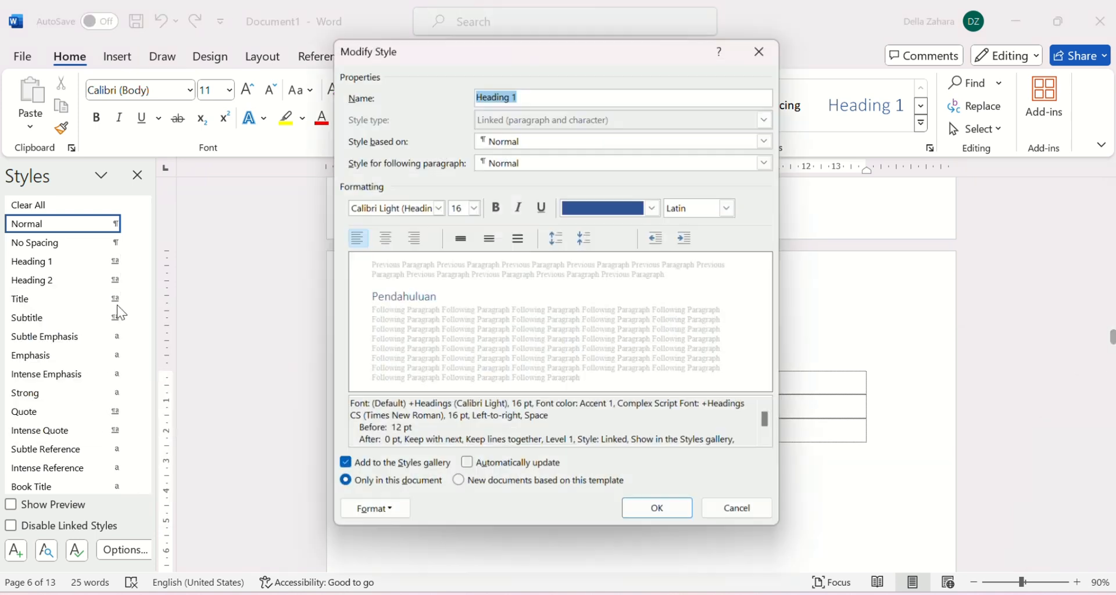
left_click(437, 206)
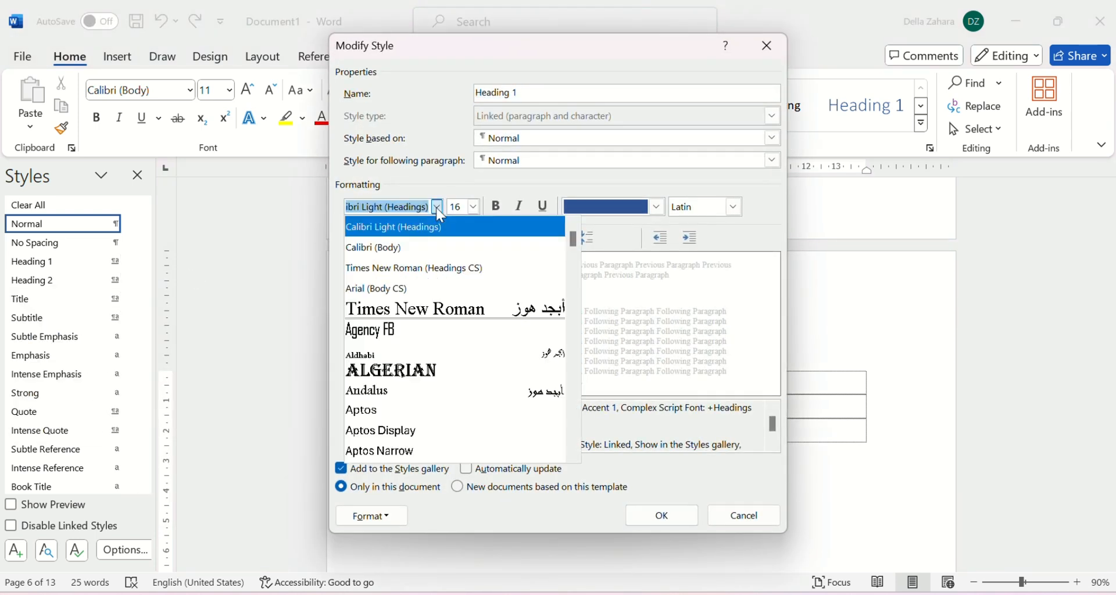
left_click(452, 269)
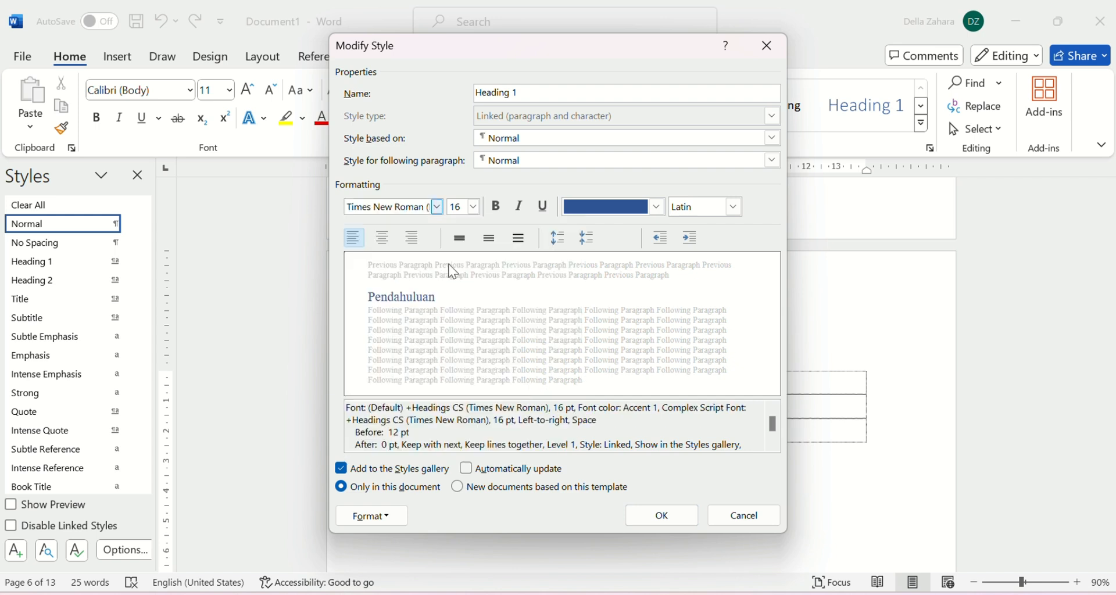
left_click(492, 207)
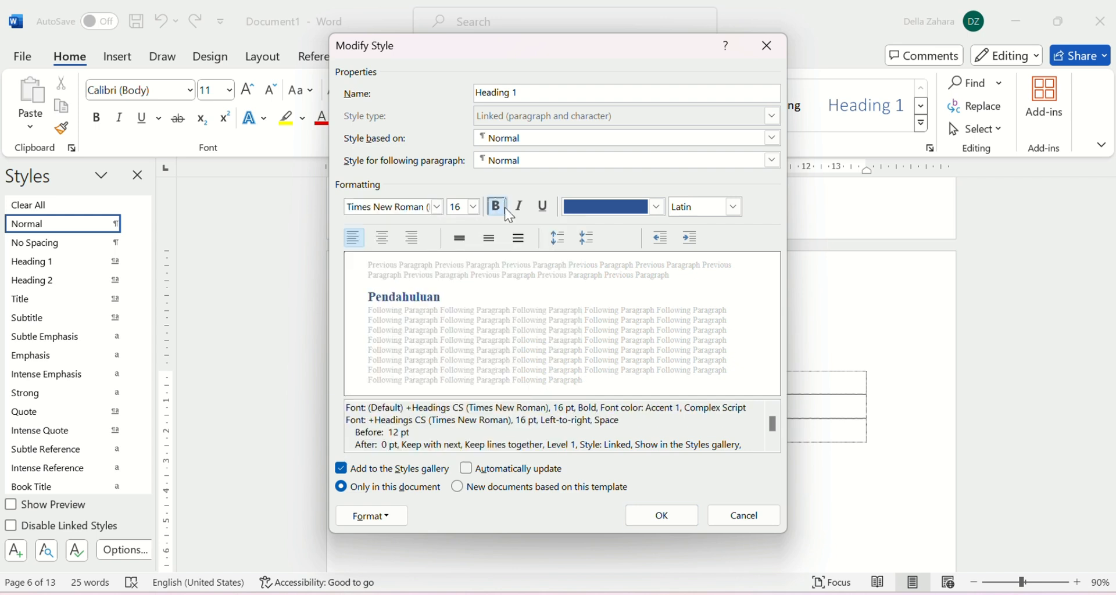
left_click(598, 213)
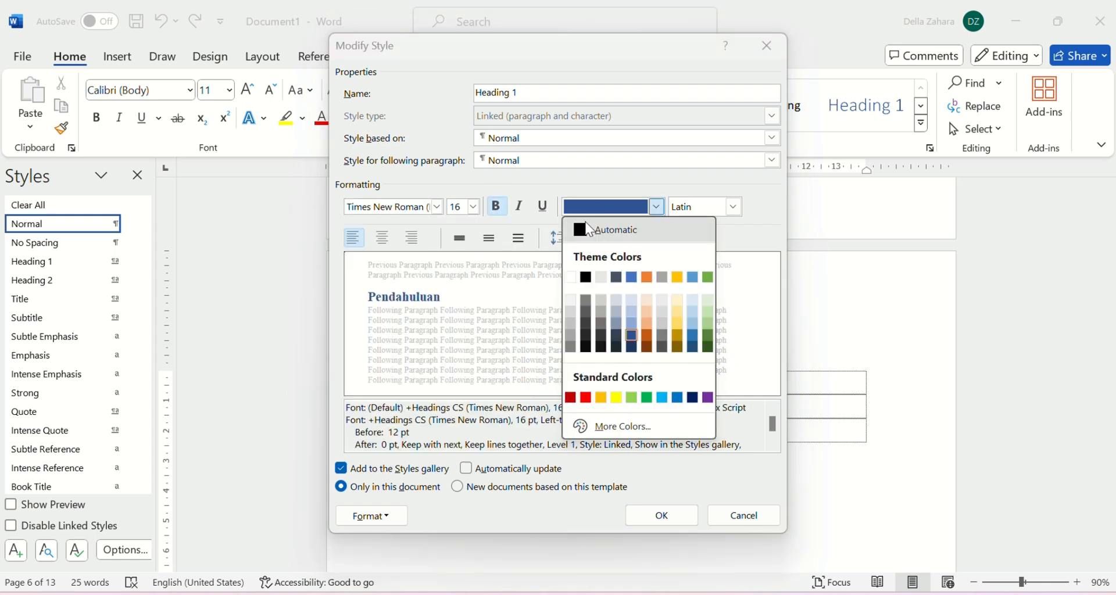
left_click(583, 230)
left_click(660, 519)
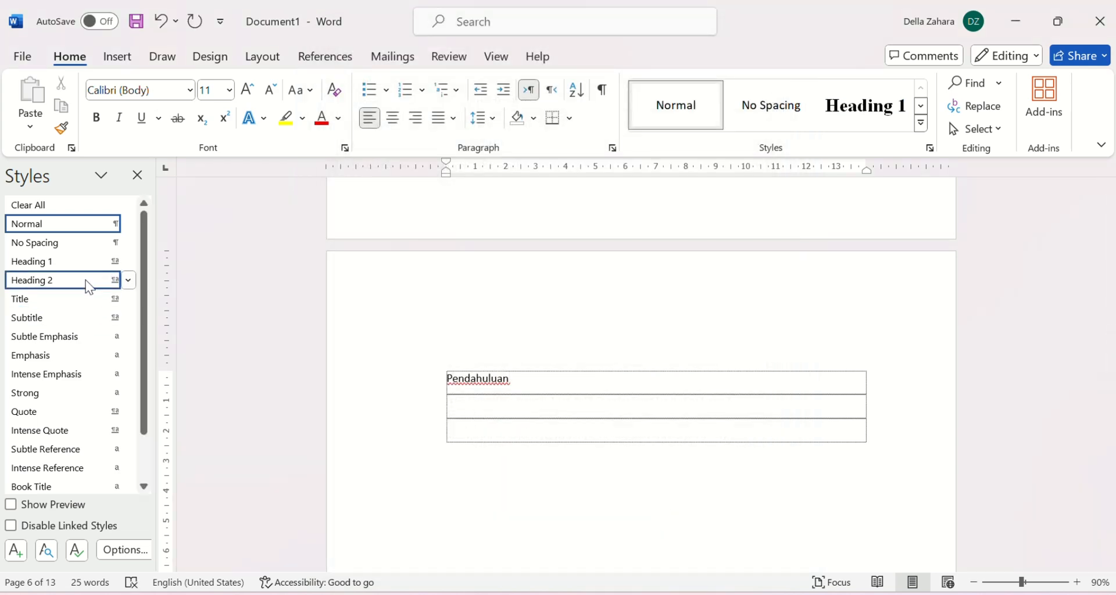
Apply the Heading 1 style to "Pendahuluan" and display the Navigation pane.
left_click(86, 262)
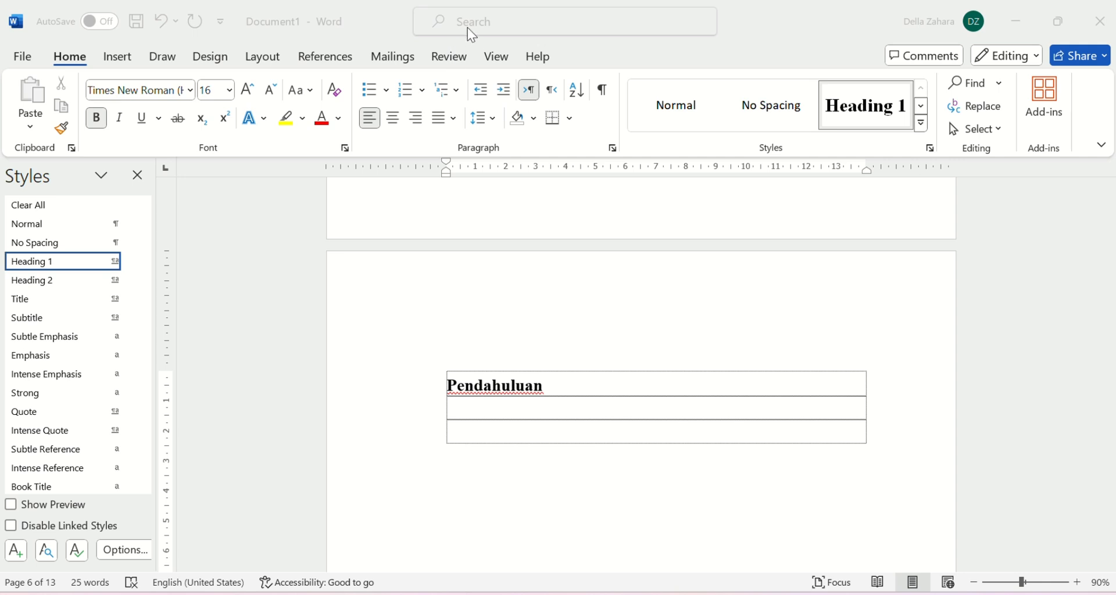
left_click(494, 57)
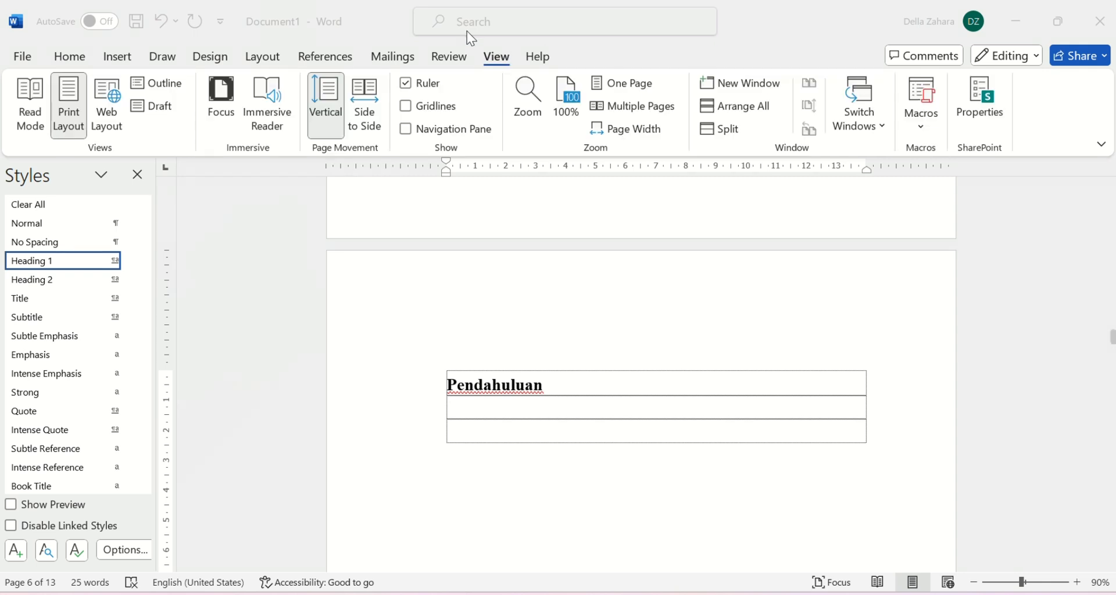
left_click(410, 132)
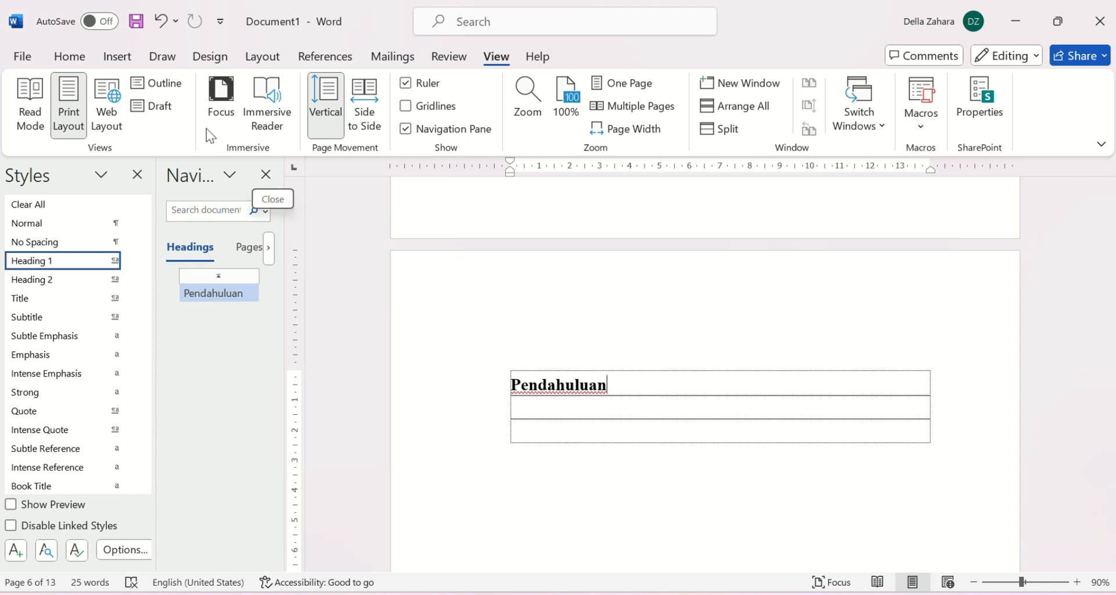
Apply the multilevel list format "1 Heading 1, 1.1 Heading 2, 1.1.1 Heading 3" to the "Pendahuluan" heading.
left_click(74, 57)
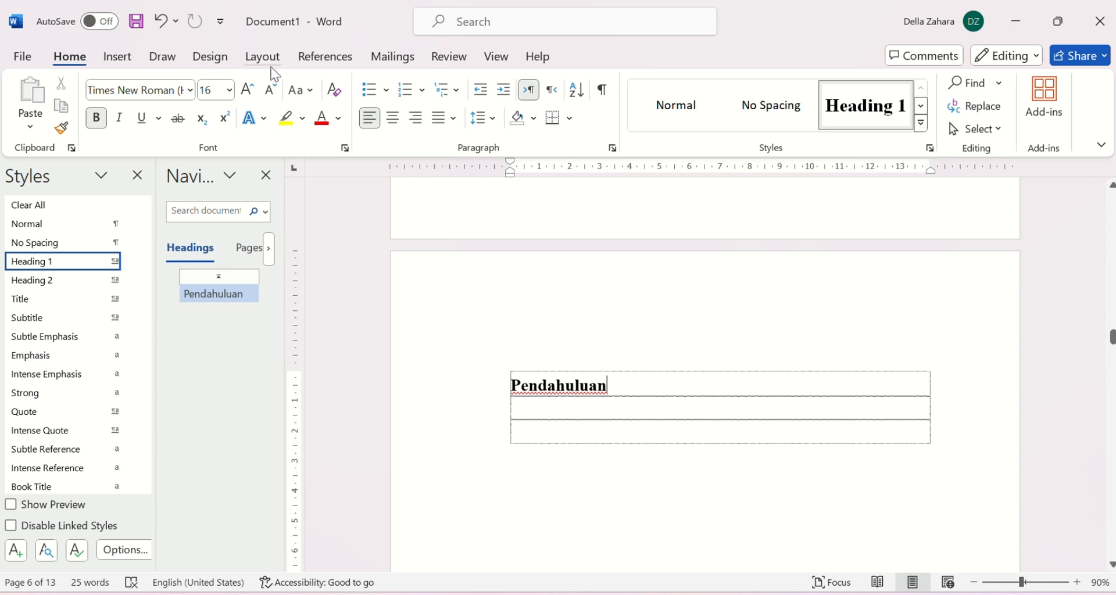
left_click(459, 91)
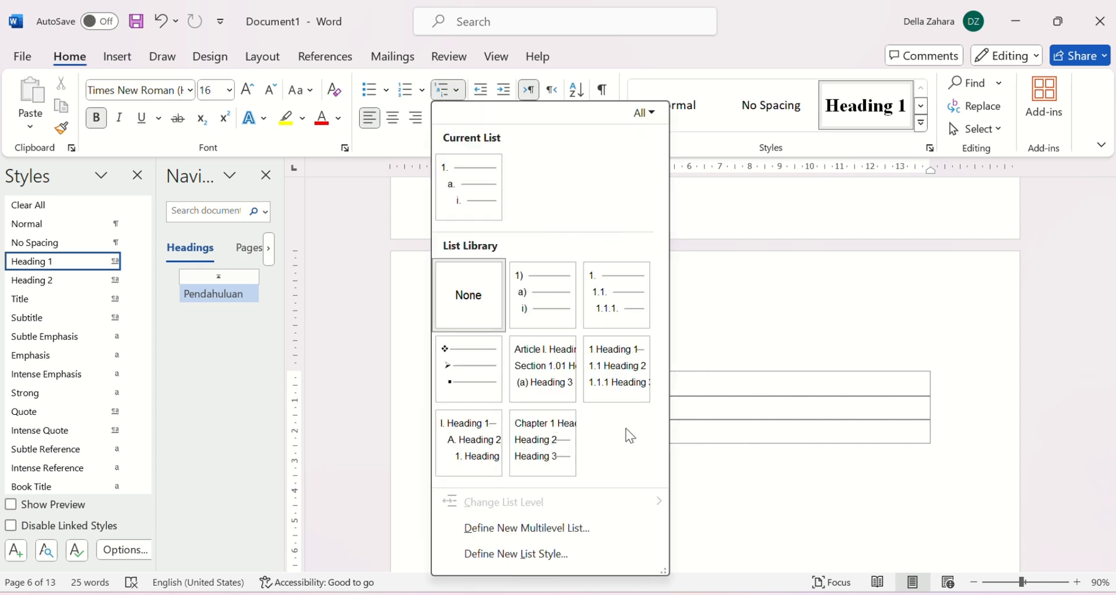
left_click(634, 379)
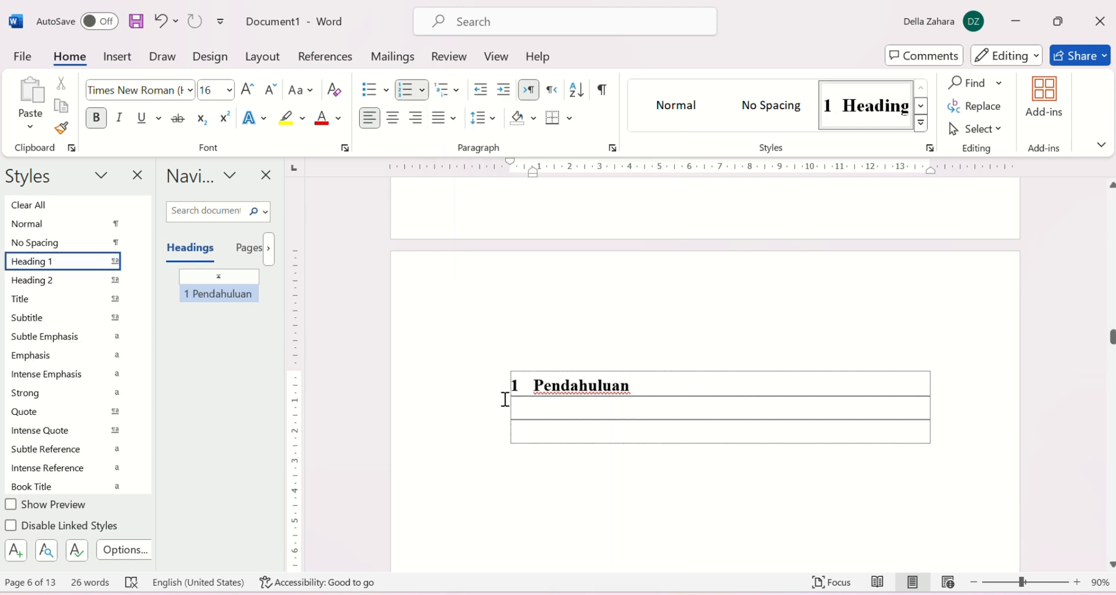
Define a new multilevel list whose level 1 number has the prefix "BAB " and the I, II, III number style.
left_click(458, 95)
mouse_move(563, 335)
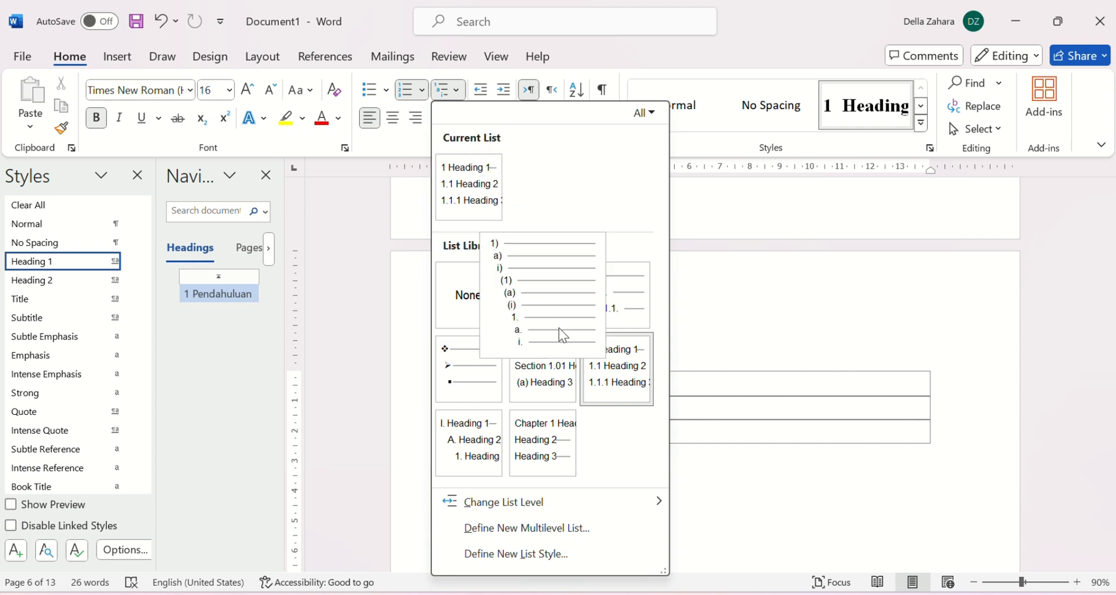
left_click(554, 530)
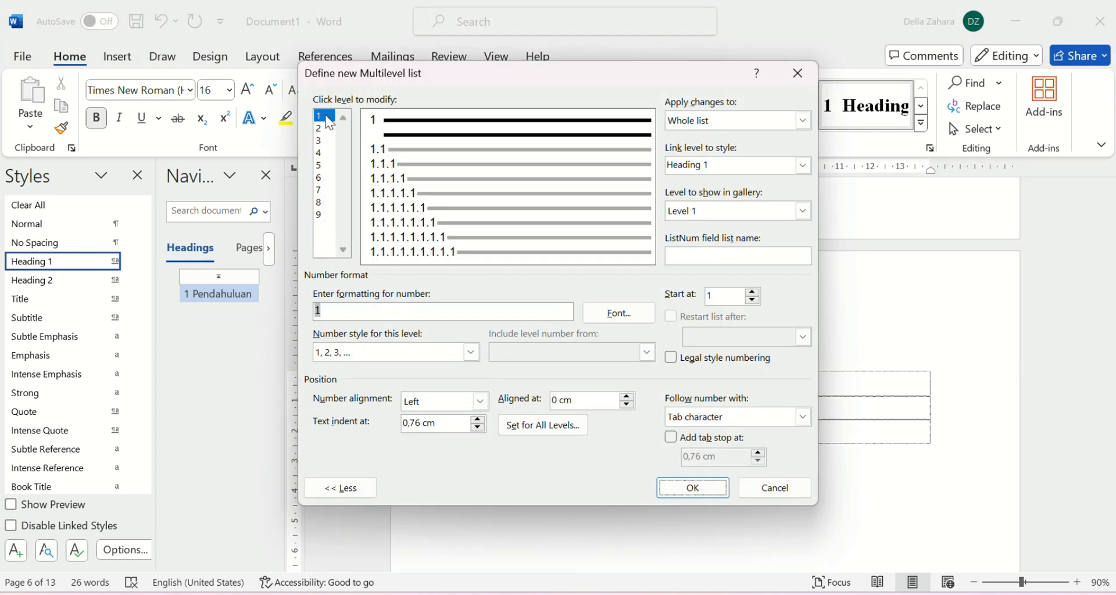
left_click(323, 310)
type("BAB")
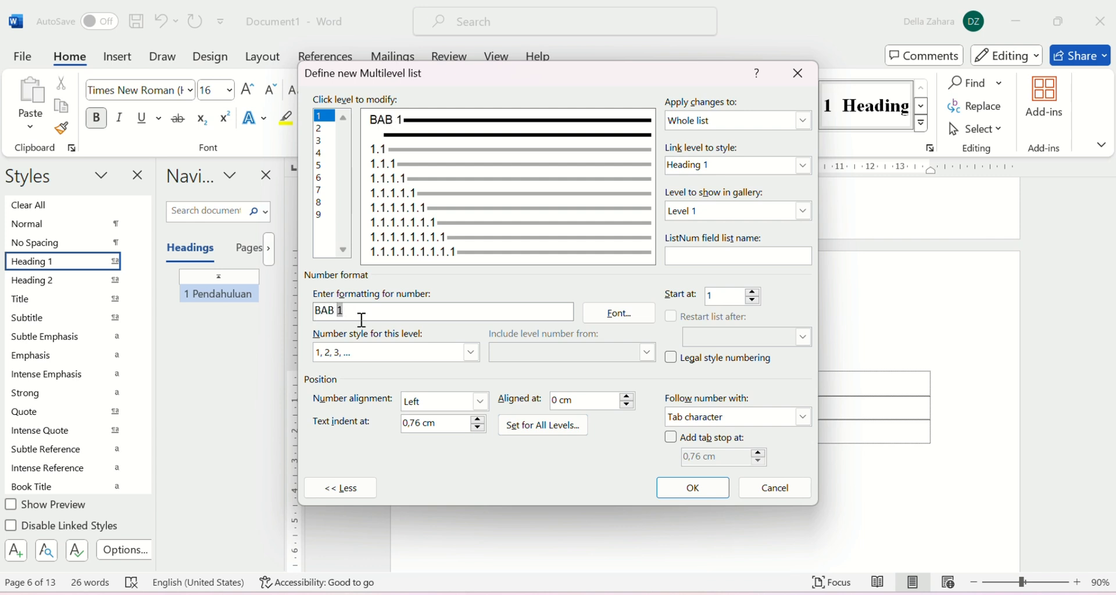
left_click(471, 353)
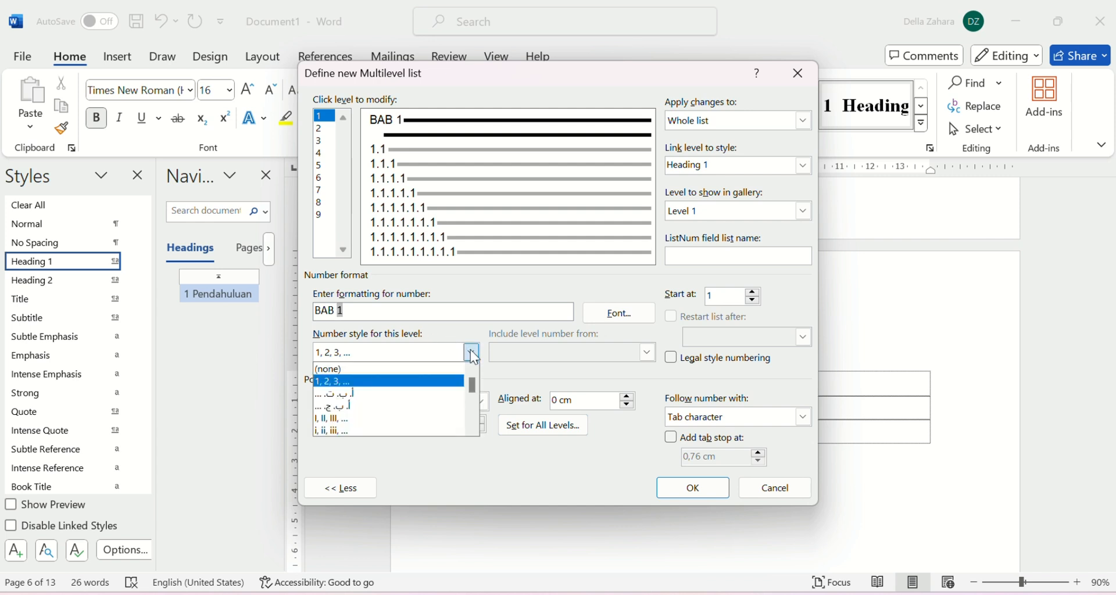
left_click(415, 416)
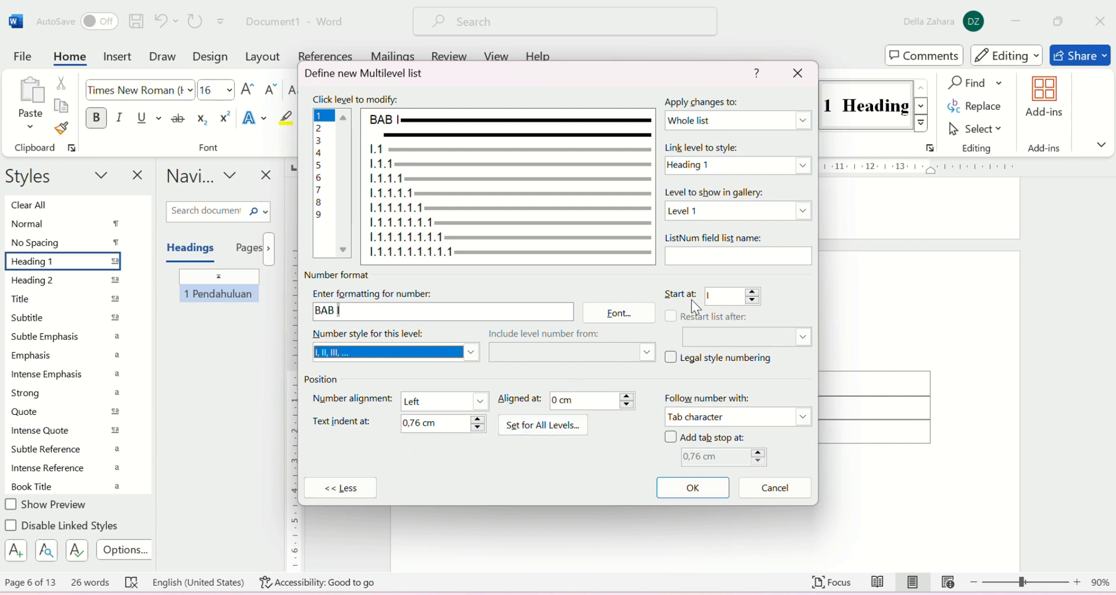
left_click(692, 489)
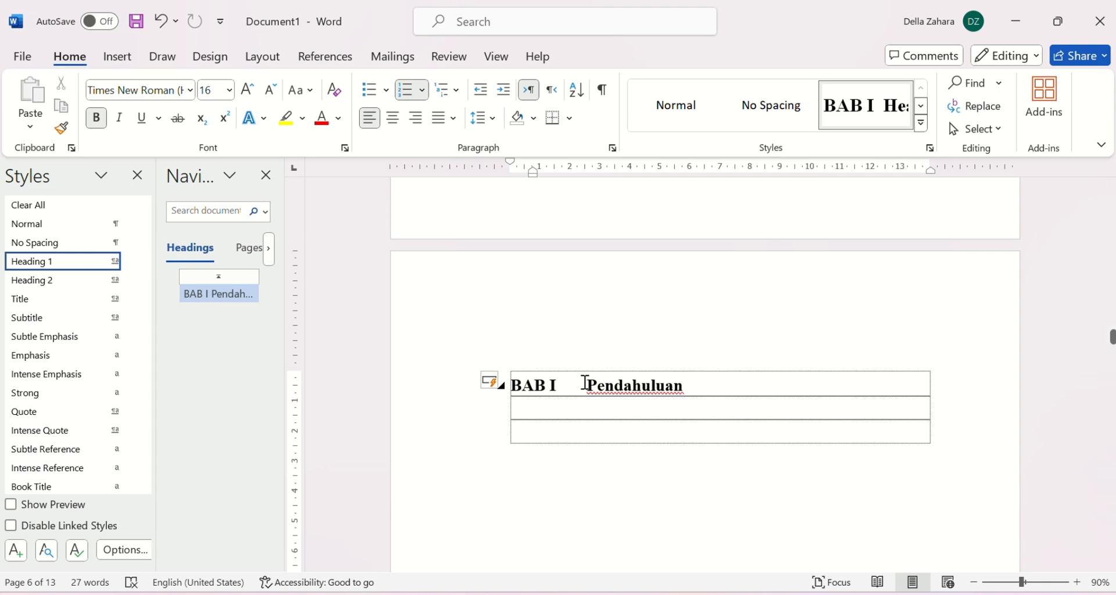
Put "Pendahuluan" on its own line below "BAB I" with a line break, remove the hanging indent and centre the heading.
left_click(584, 384)
key("shift+Return")
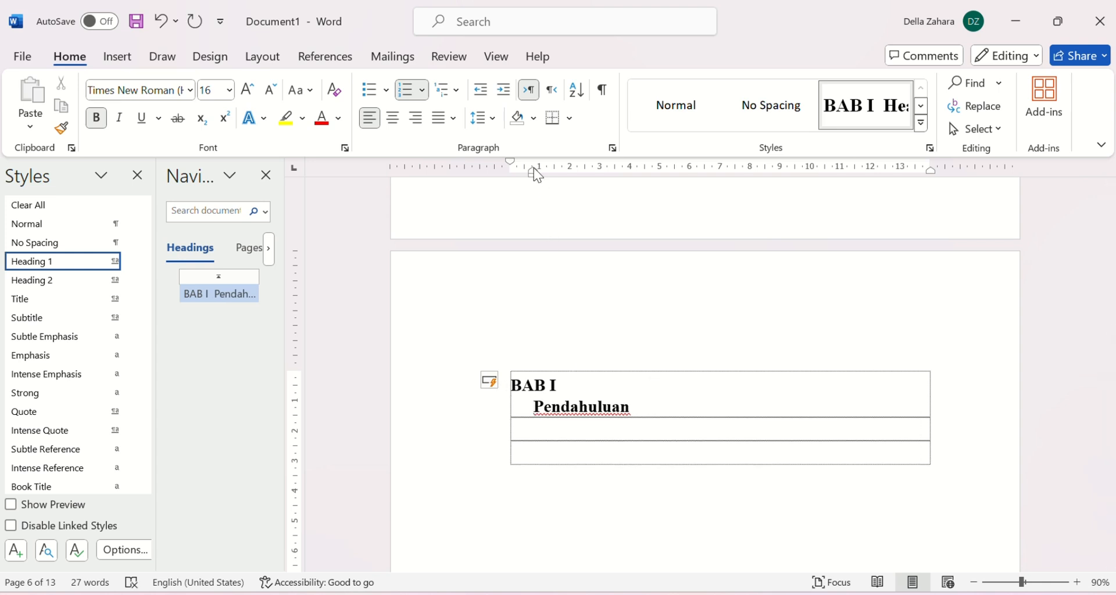
left_click_drag(534, 170, 533, 171)
left_click_drag(534, 174, 510, 174)
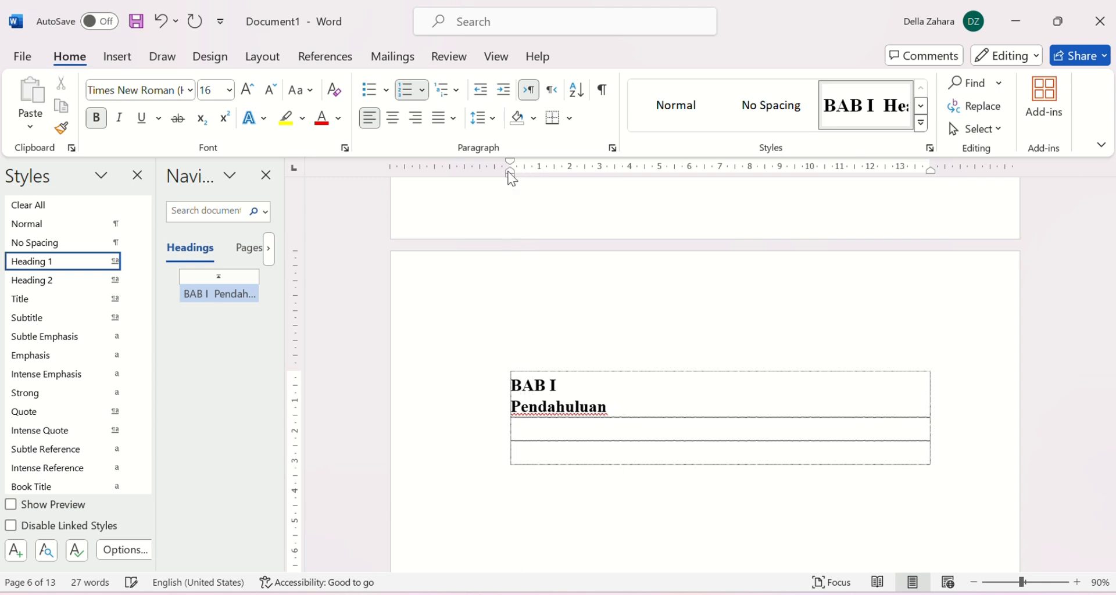
left_click(398, 120)
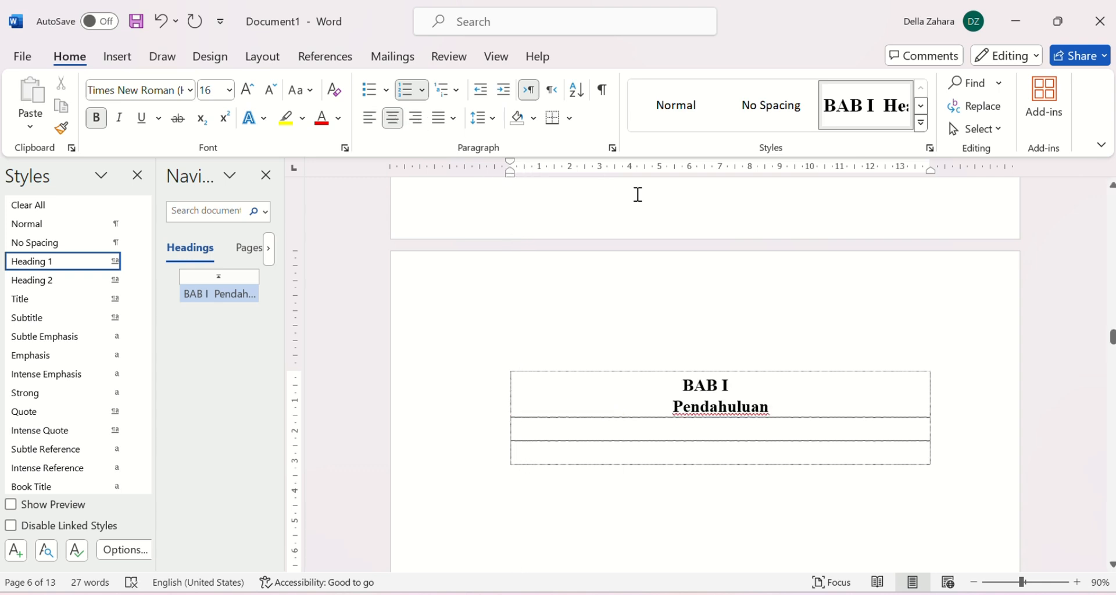
Set a left tab stop at about 1.75 cm for the "BAB I" heading so the chapter number sits centred above its title.
left_click(687, 386)
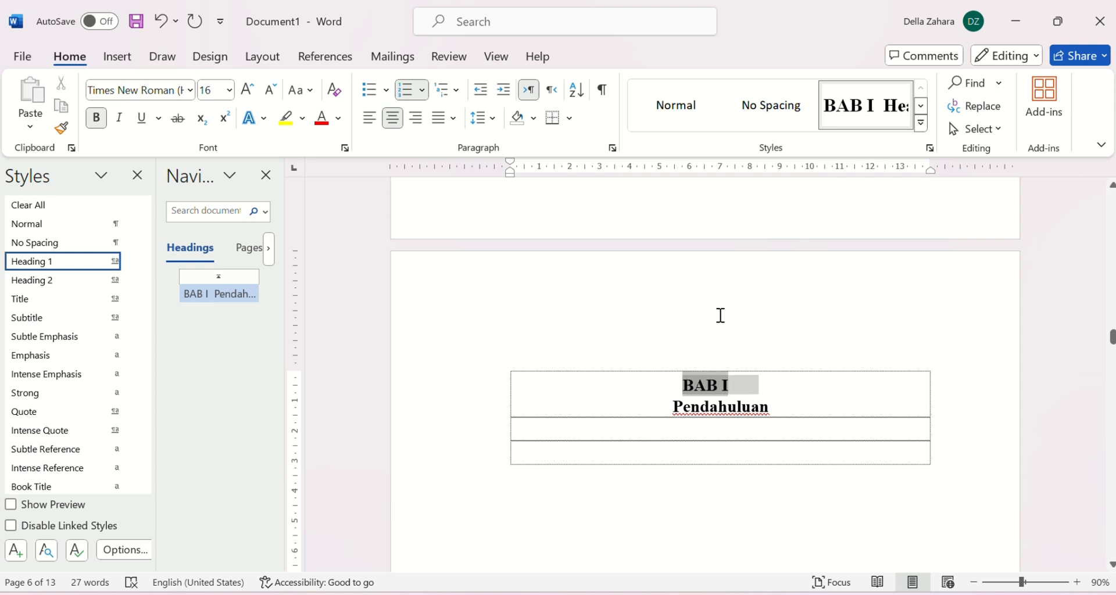
left_click(696, 170)
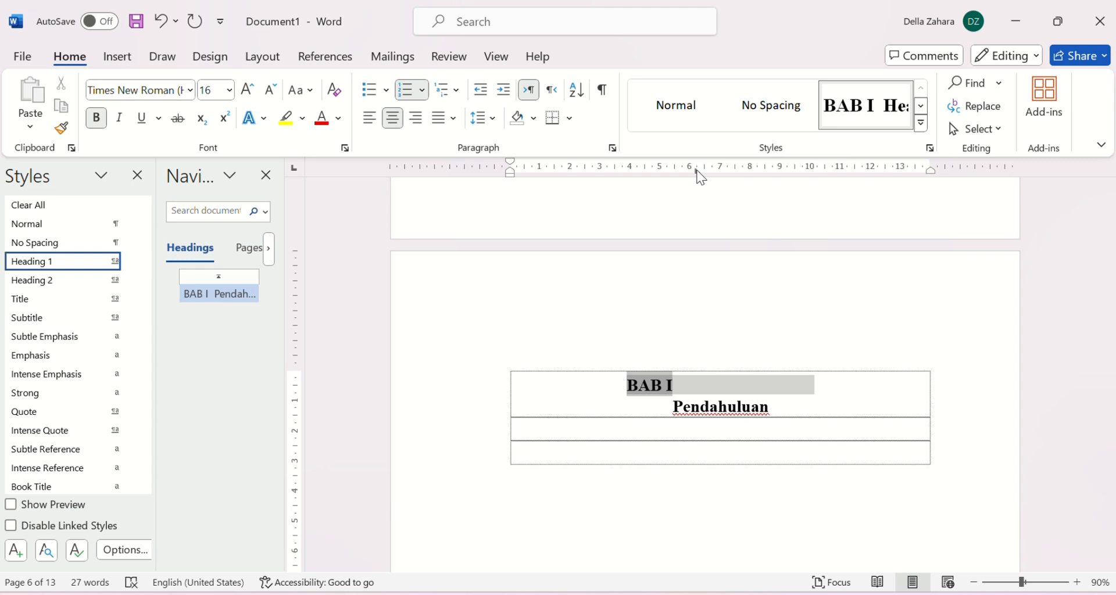
left_click_drag(697, 170, 562, 169)
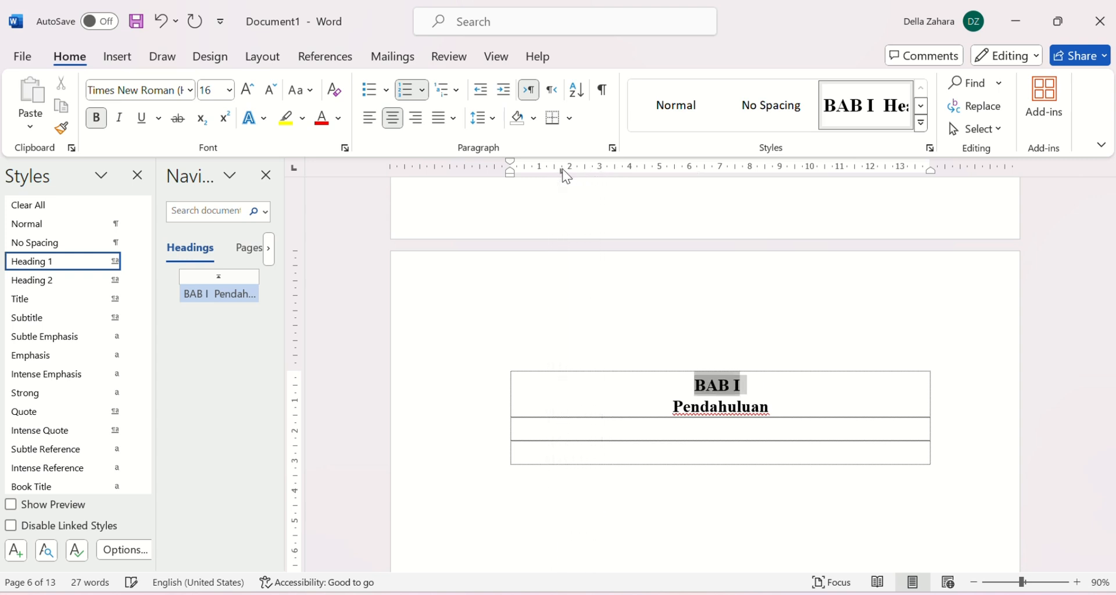
Set the line spacing of the "BAB I Pendahuluan" heading to 1,5.
left_click(606, 216)
key("ctrl+z")
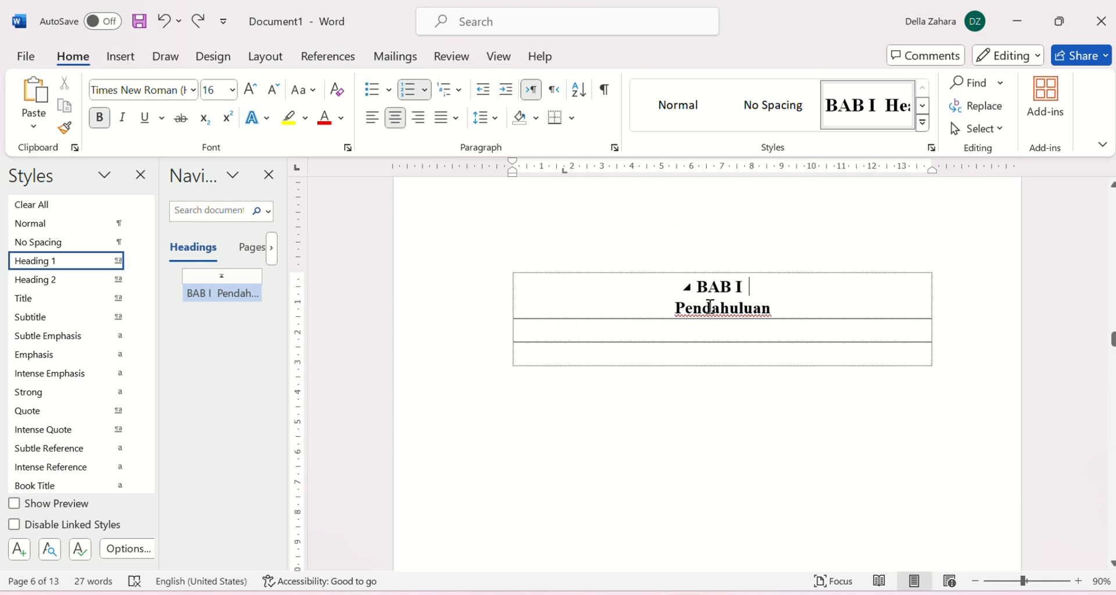
left_click(500, 120)
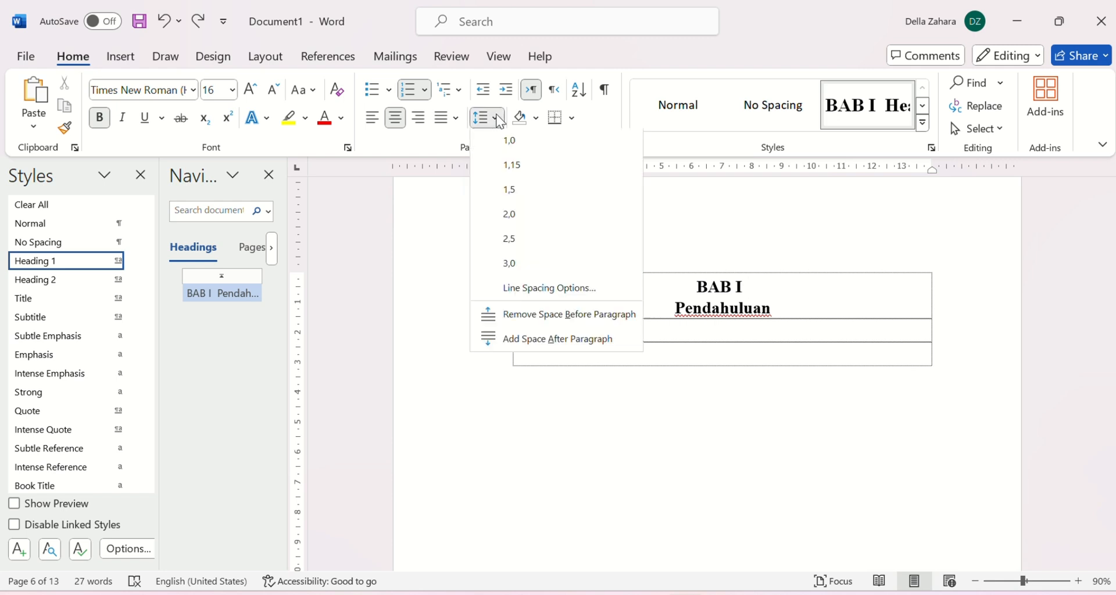
left_click(509, 191)
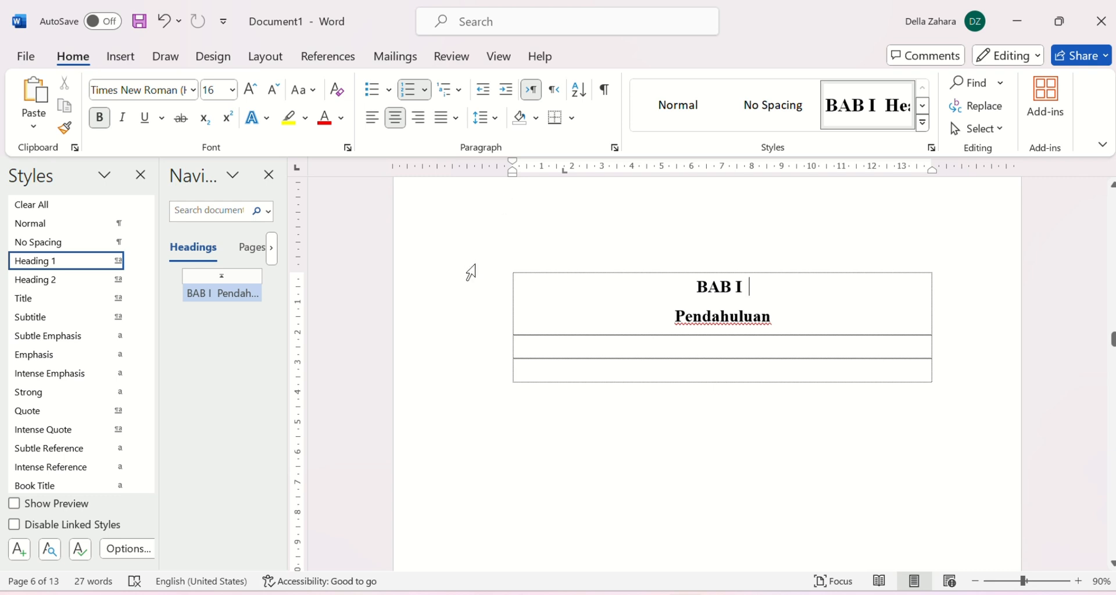
Apply the Heading 1 style to "Tinjauan Pustaka" on the seventh page.
scroll(553, 386, "down", 5)
scroll(552, 386, "down", 5)
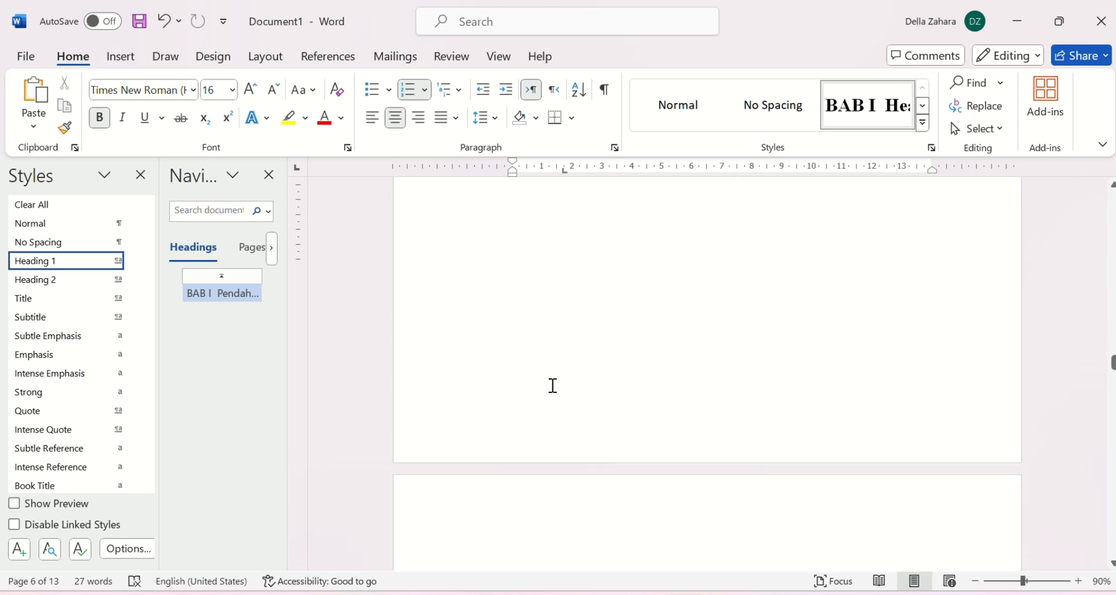
scroll(569, 314, "up", 2)
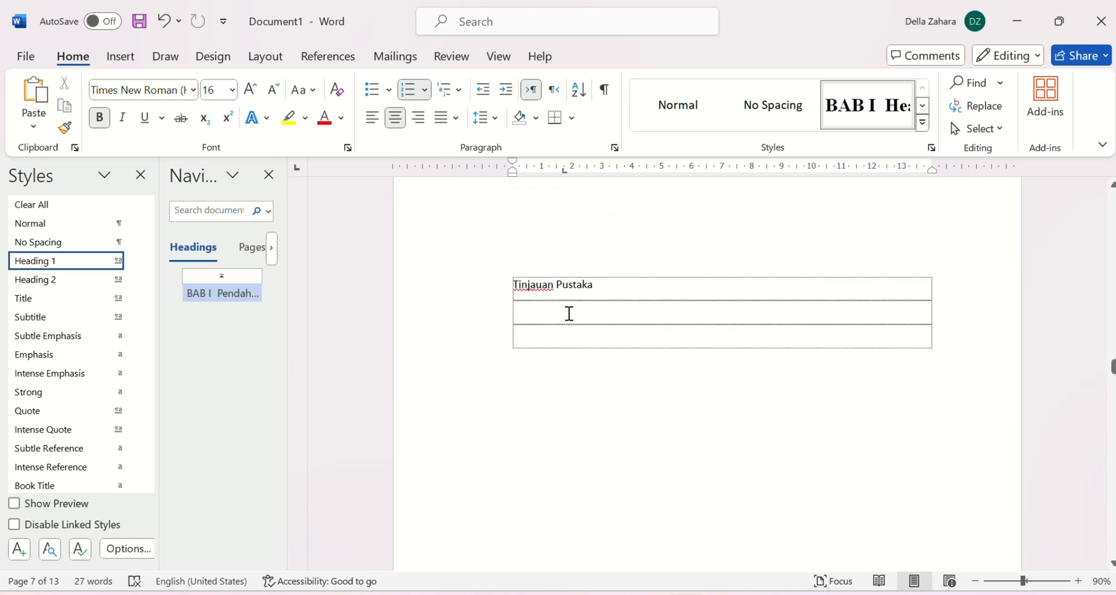
left_click(597, 291)
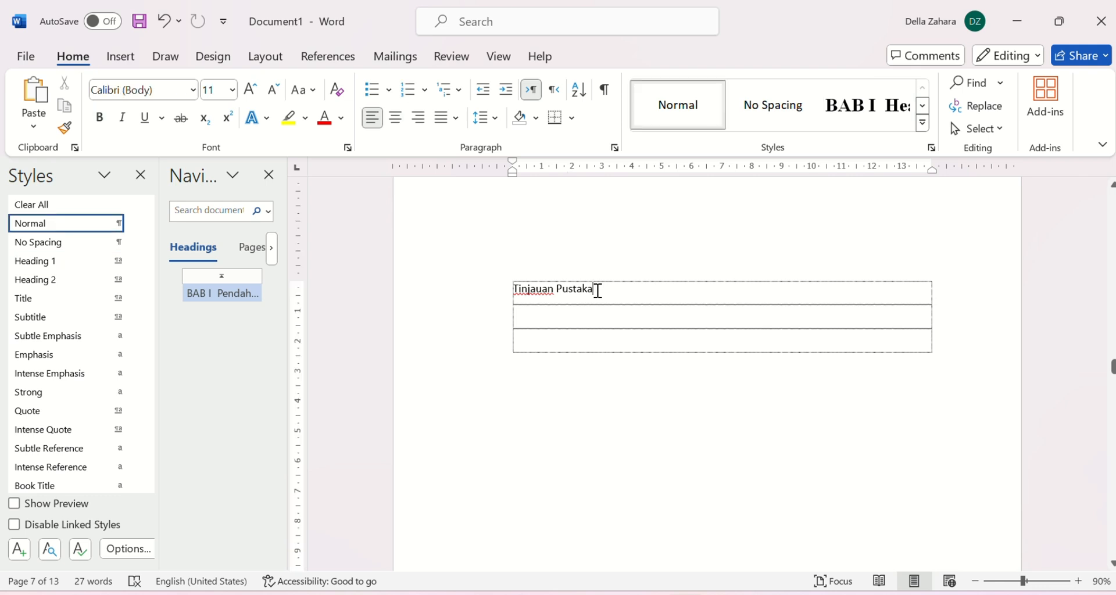
left_click(65, 260)
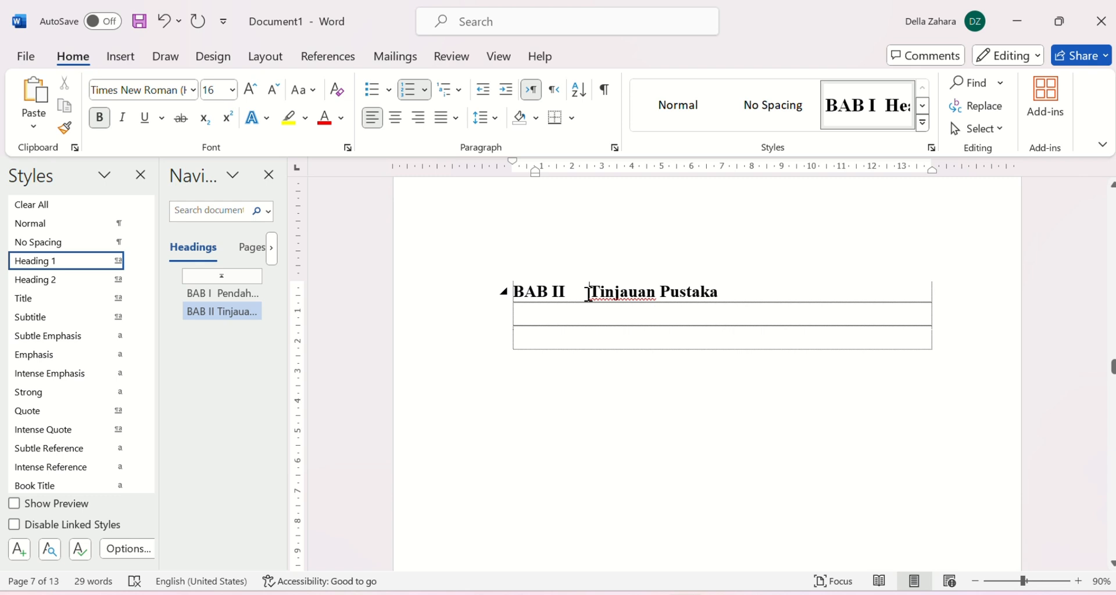
Put "Tinjauan Pustaka" on its own line below "BAB II" with a line break, remove its indents and centre the heading.
key("shift+Return")
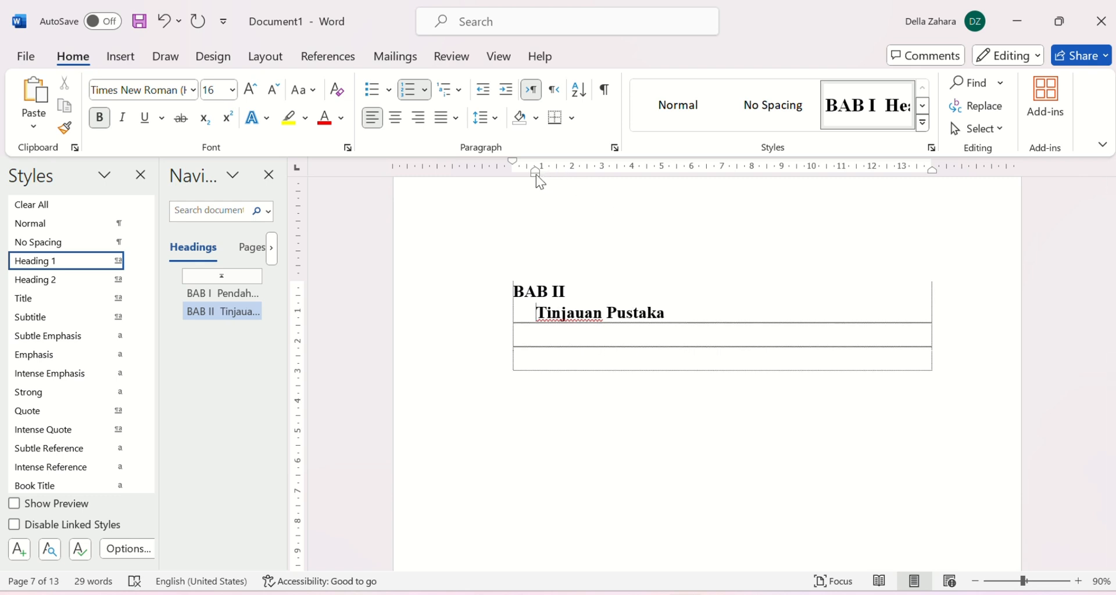
mouse_move(533, 173)
left_mouse_down()
mouse_move(513, 177)
mouse_move(543, 171)
left_mouse_up()
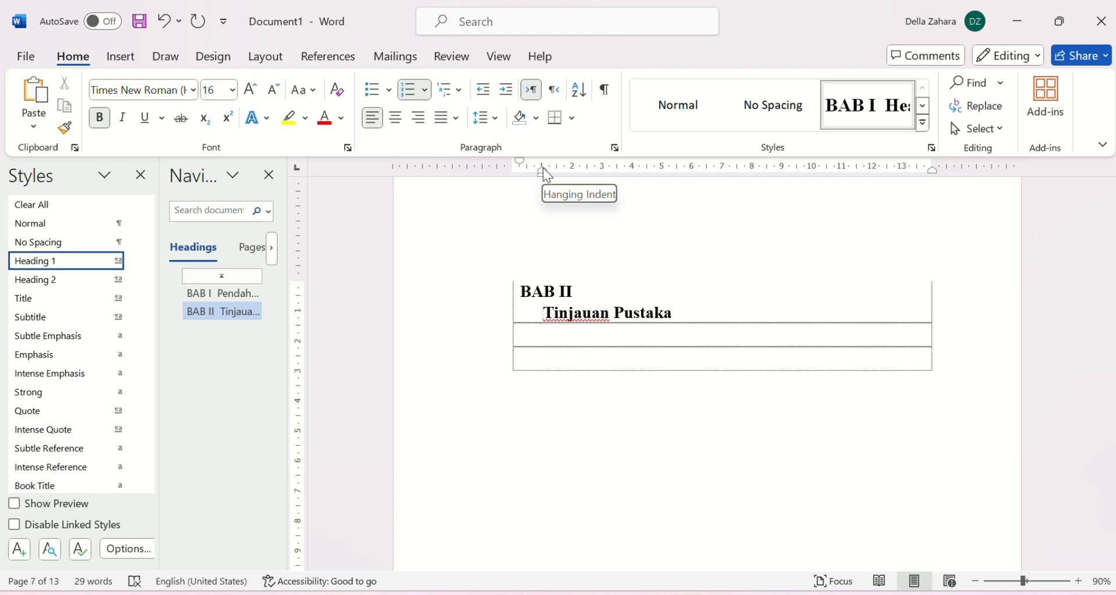
mouse_move(543, 170)
left_mouse_down()
mouse_move(515, 177)
mouse_move(515, 168)
left_mouse_up()
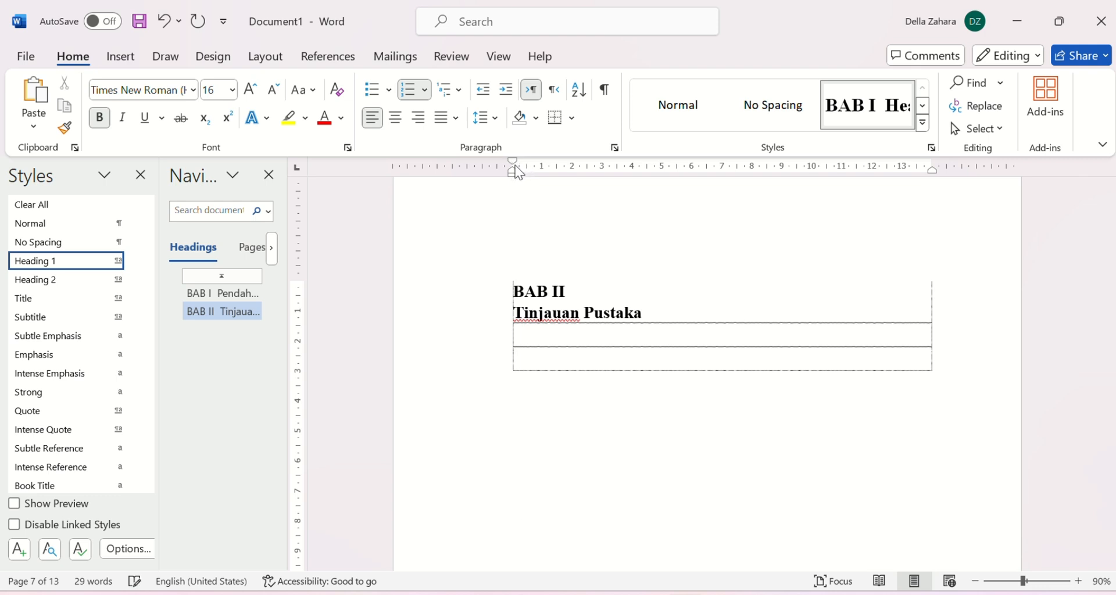
left_click(400, 122)
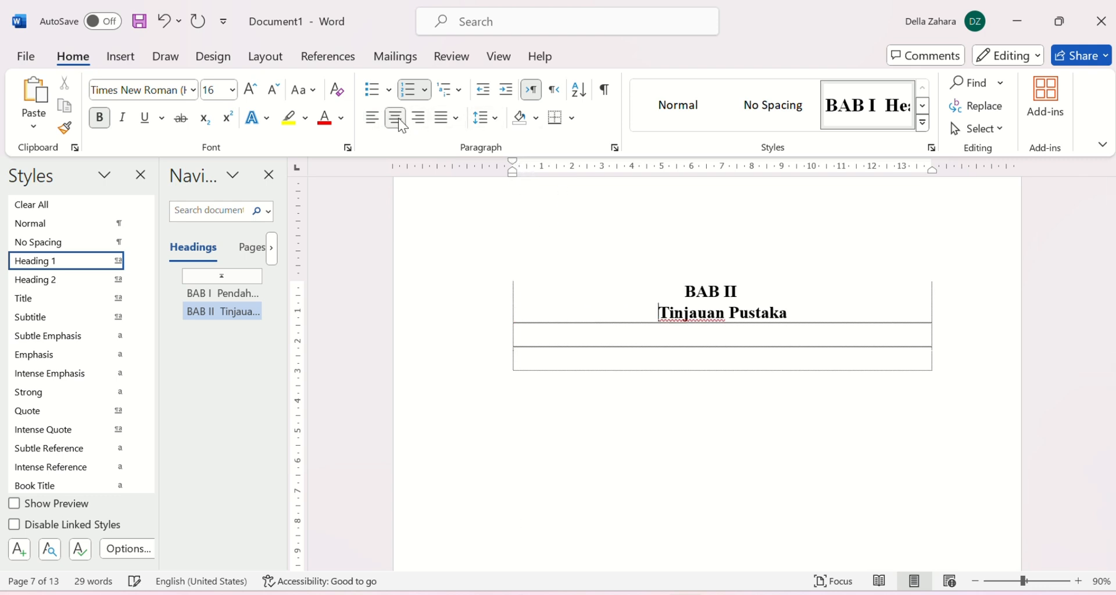
Set a left tab stop at about 1.75 cm for the "BAB II" heading so the chapter number sits centred above its title.
left_click(675, 291)
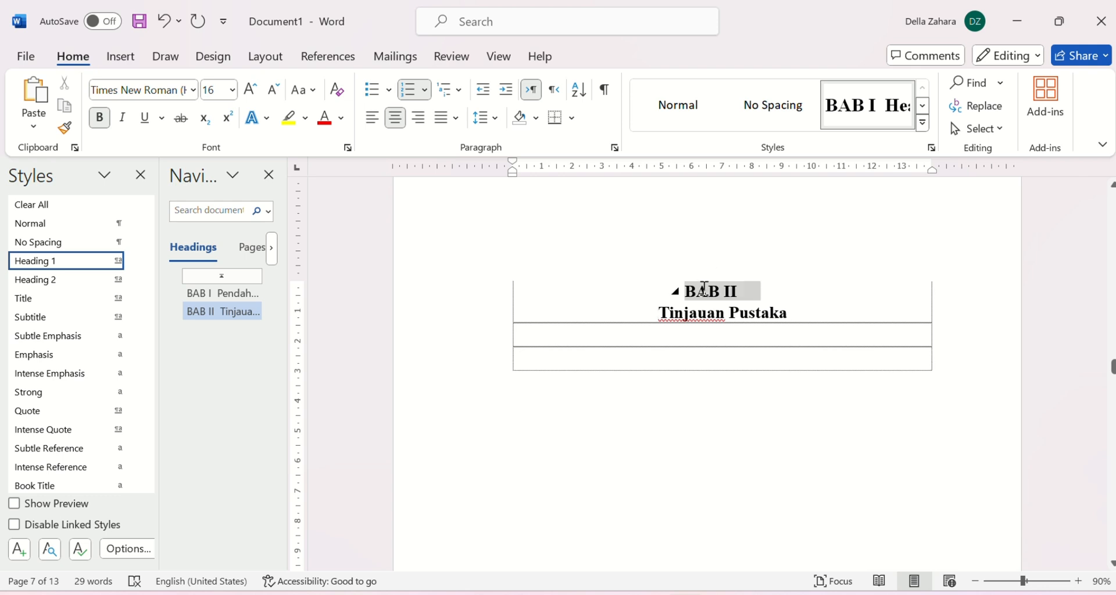
left_click(708, 172)
left_click_drag(708, 173, 571, 183)
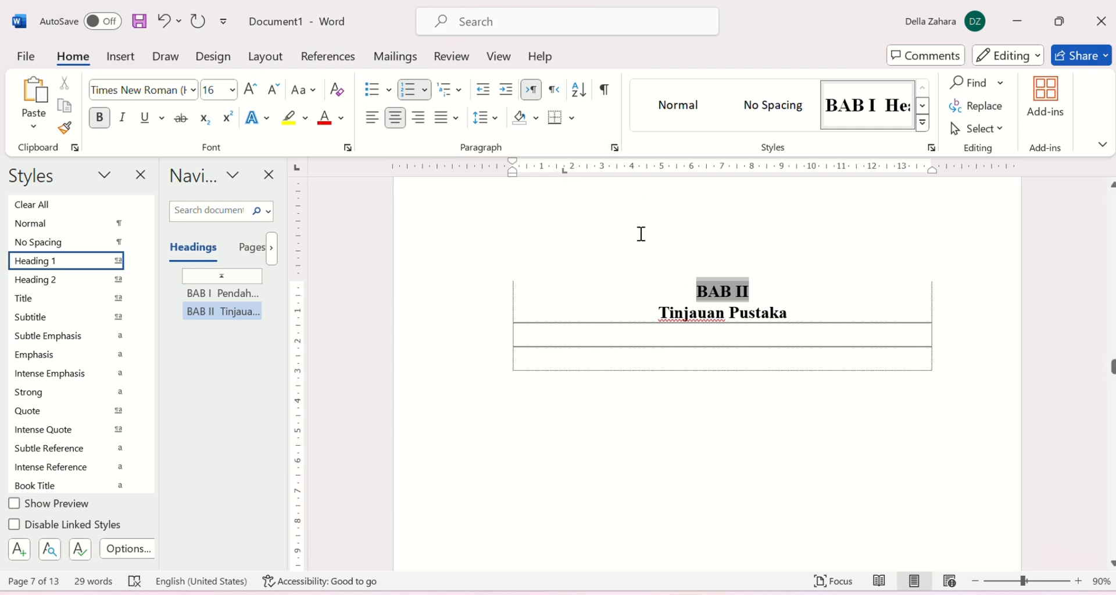
Set the line spacing of the "BAB II Tinjauan Pustaka" heading to 1,5.
left_click(754, 285)
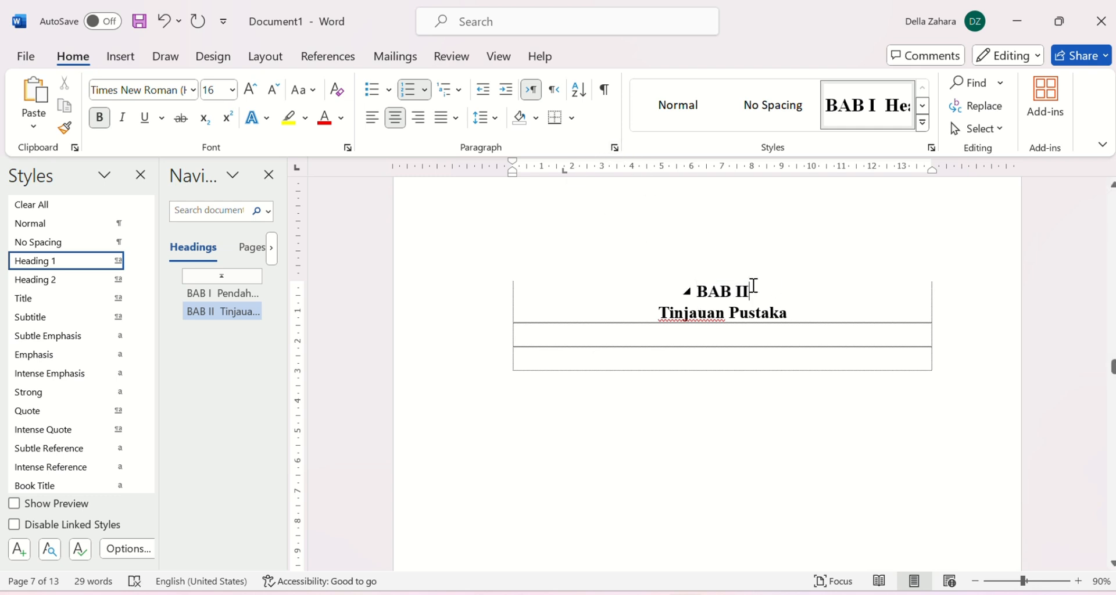
left_click(493, 119)
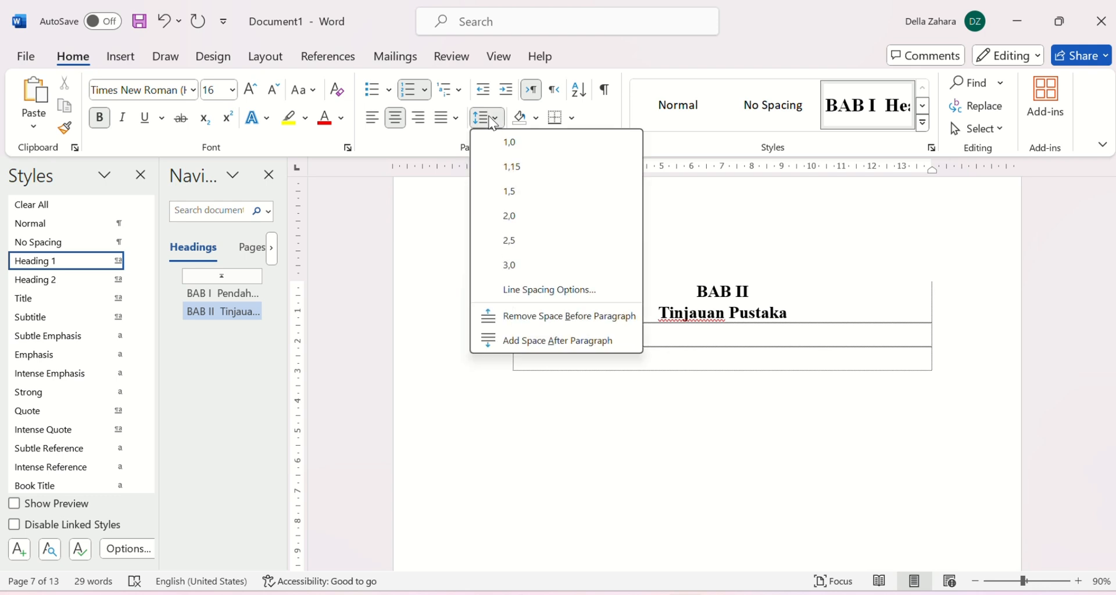
left_click(511, 197)
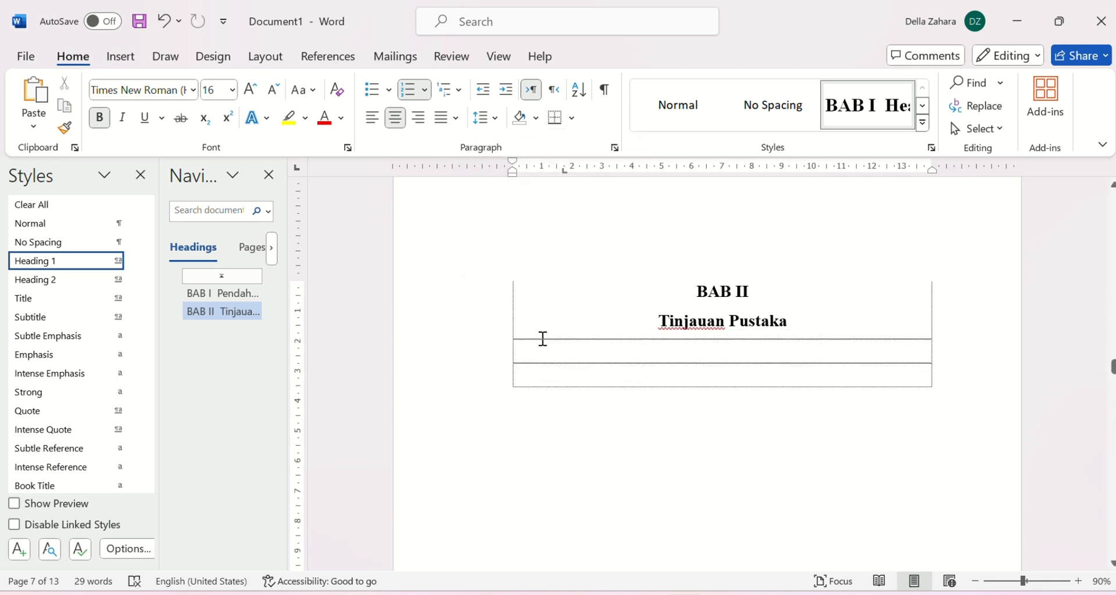
Apply the Heading 1 style to "Metodologi Penelitian" on the eighth page.
scroll(541, 339, "down", 10)
scroll(542, 339, "down", 10)
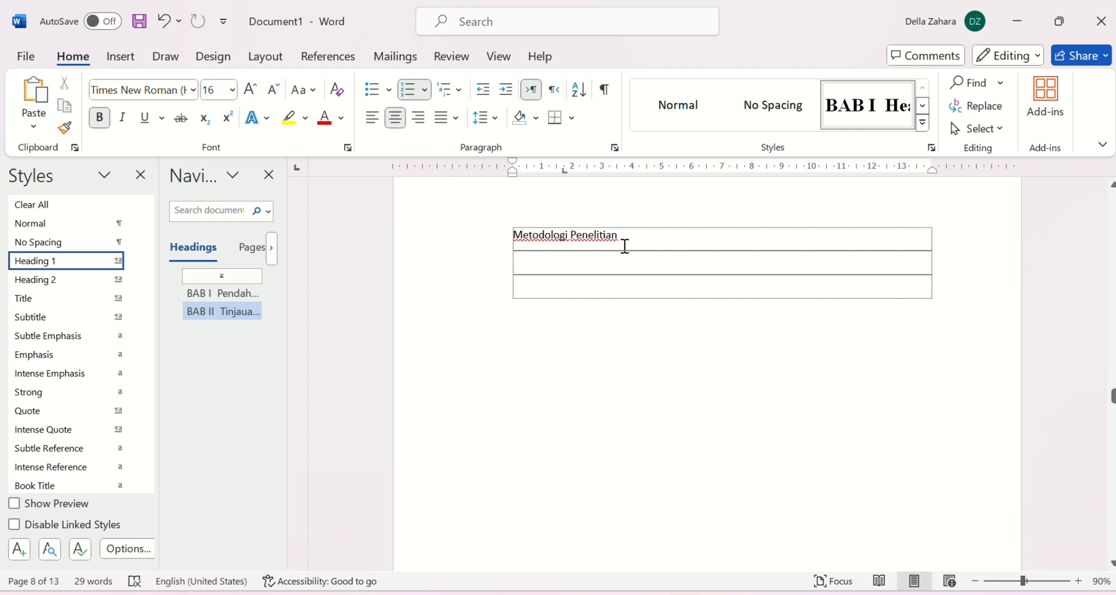
left_click(624, 246)
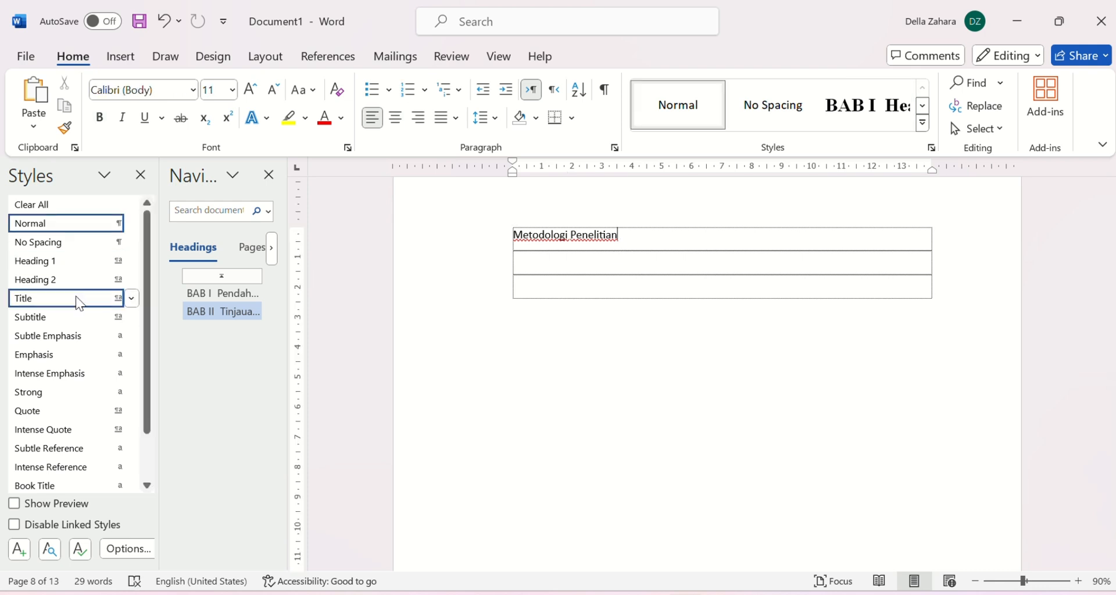
left_click(72, 267)
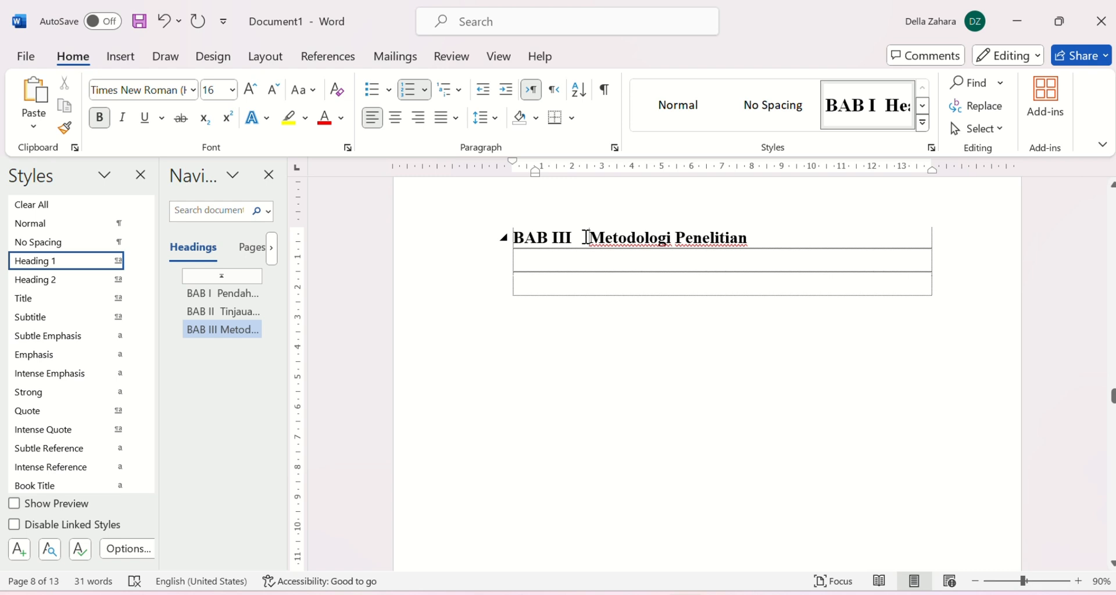
Put "Metodologi Penelitian" on its own line below "BAB III" with a line break, and centre the heading without its hanging indent.
key("shift+Return")
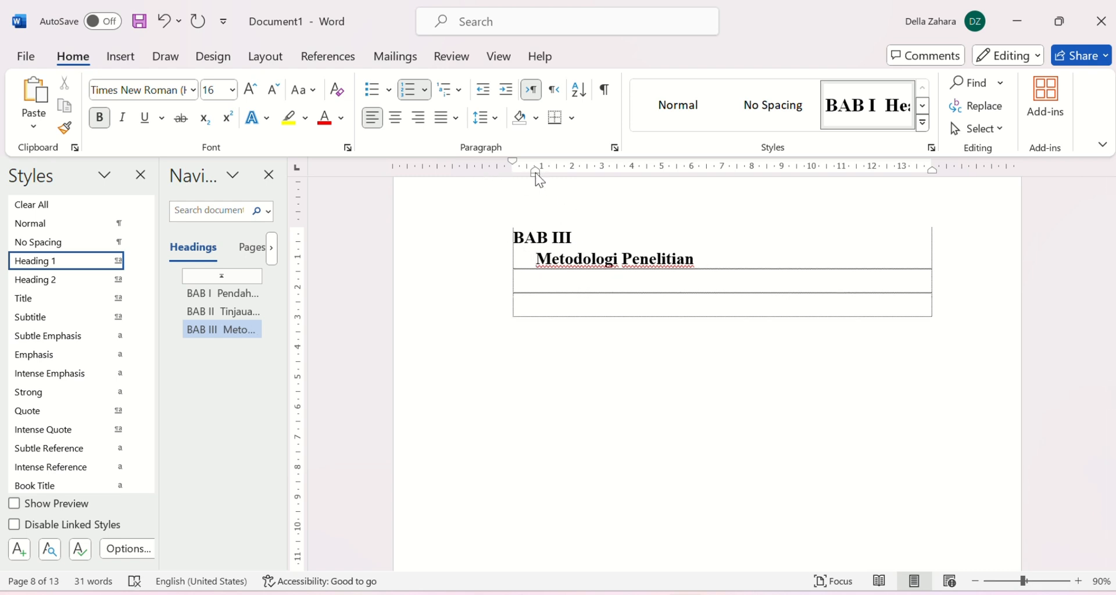
left_click_drag(535, 171, 513, 174)
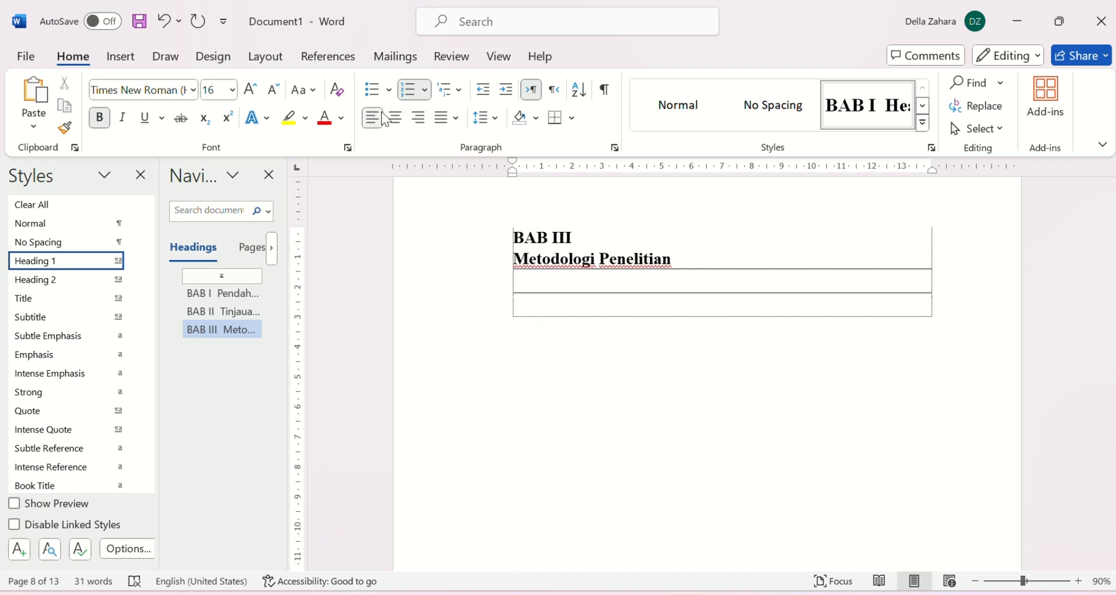
left_click(396, 119)
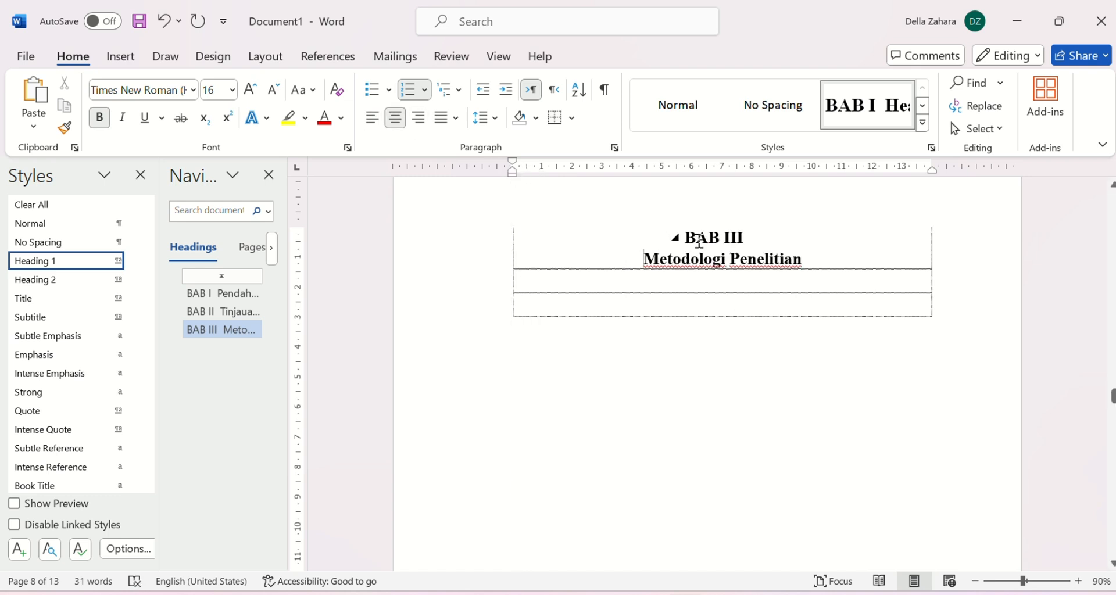
Set a left tab stop at about 2 cm for the "BAB III" heading to centre its number, and set its line spacing to 1,5.
key("shift+Up")
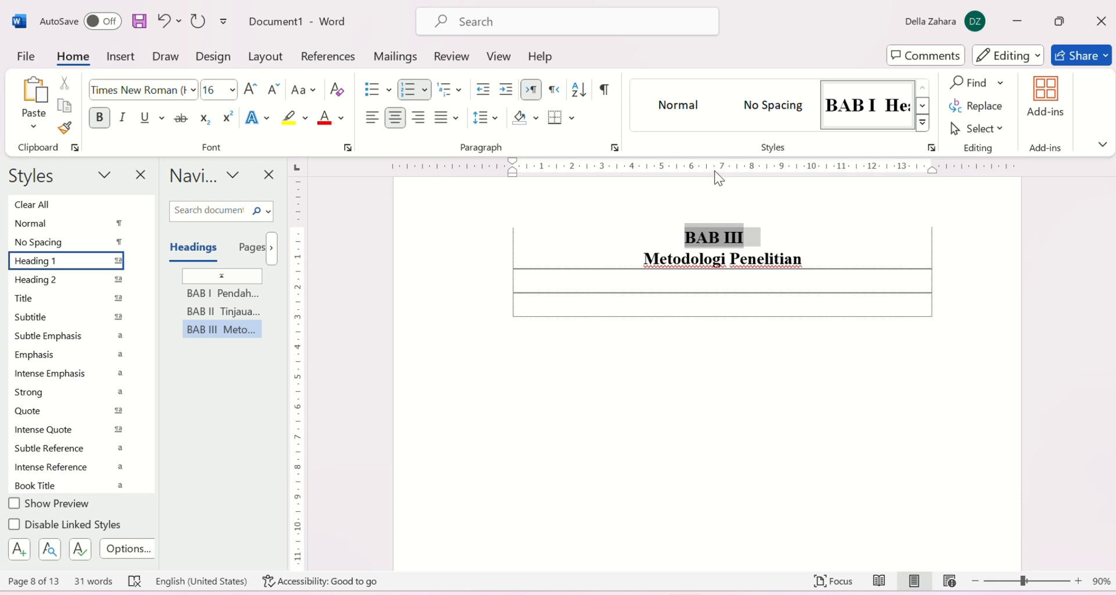
left_click_drag(715, 172, 576, 173)
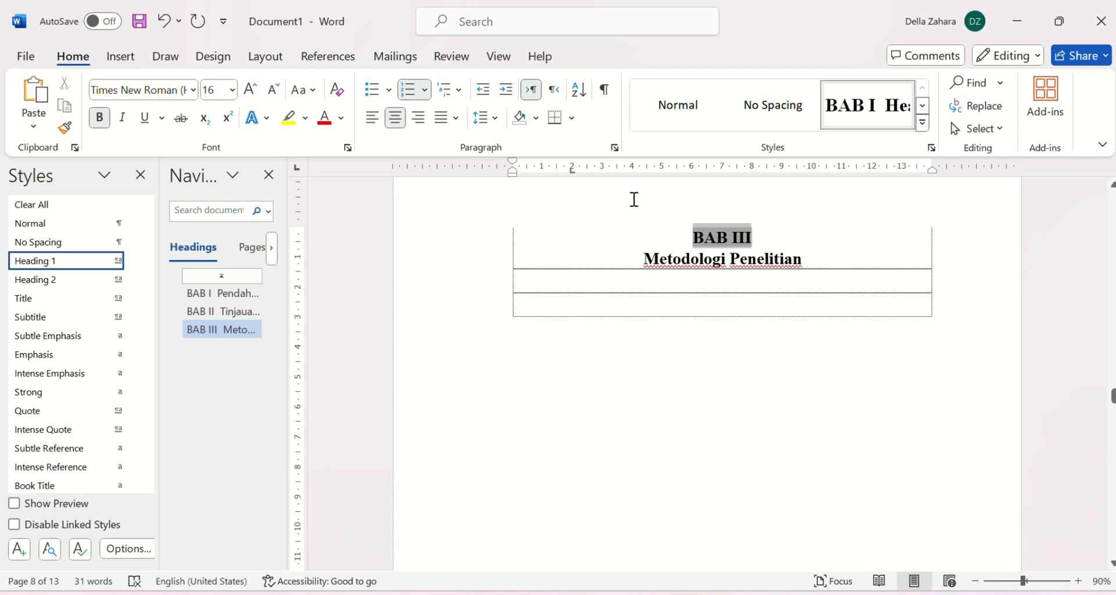
key("Right")
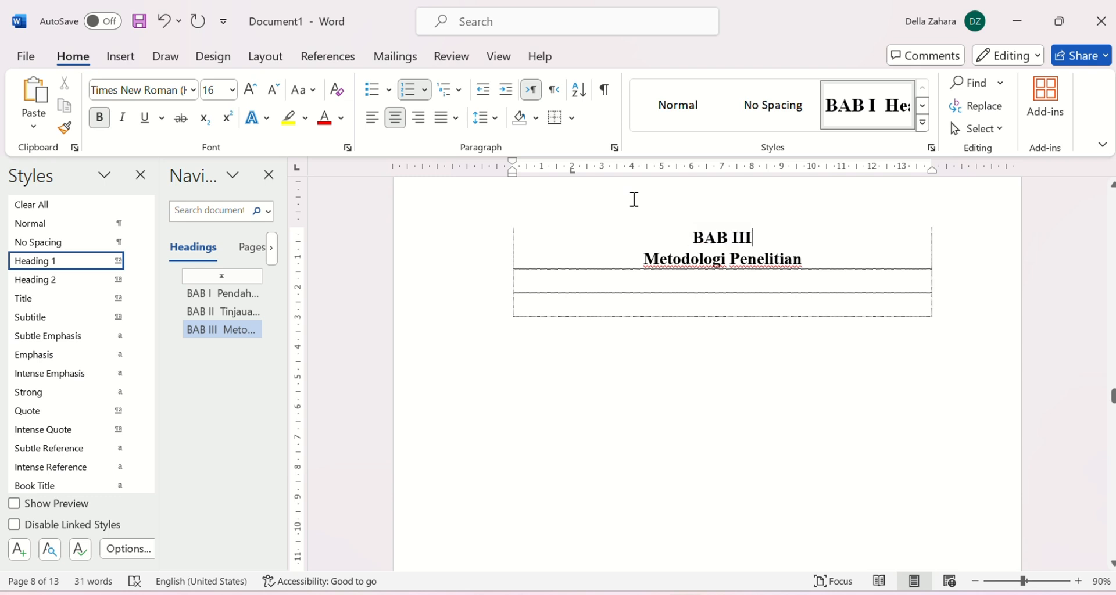
left_click(495, 120)
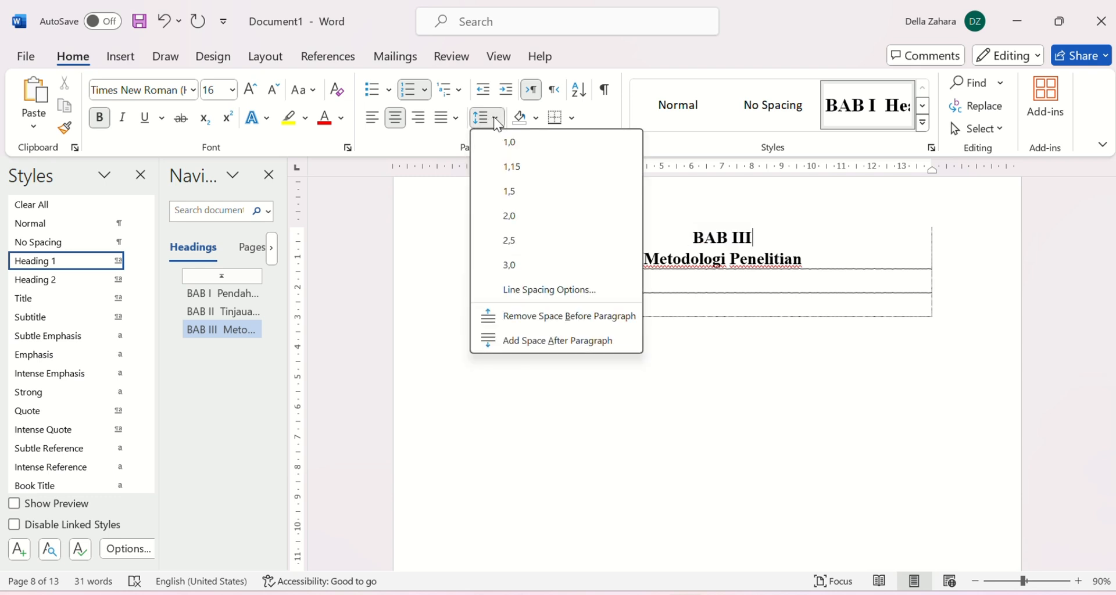
left_click(529, 204)
Apply the Heading 1 style to "Metode Penelitian" on the ninth page.
scroll(568, 413, "down", 10)
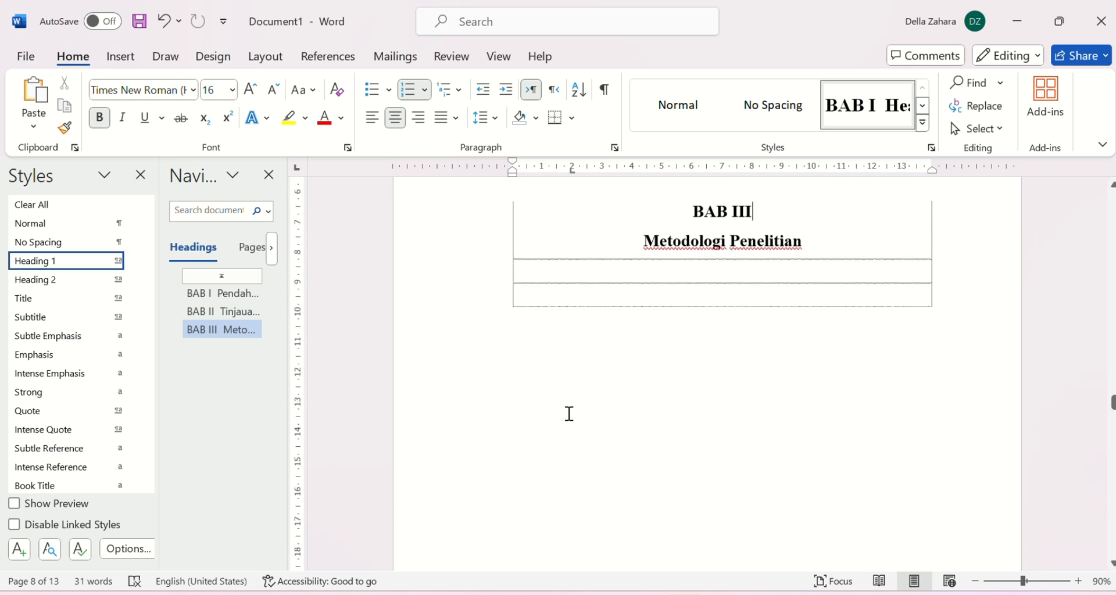
scroll(569, 413, "down", 5)
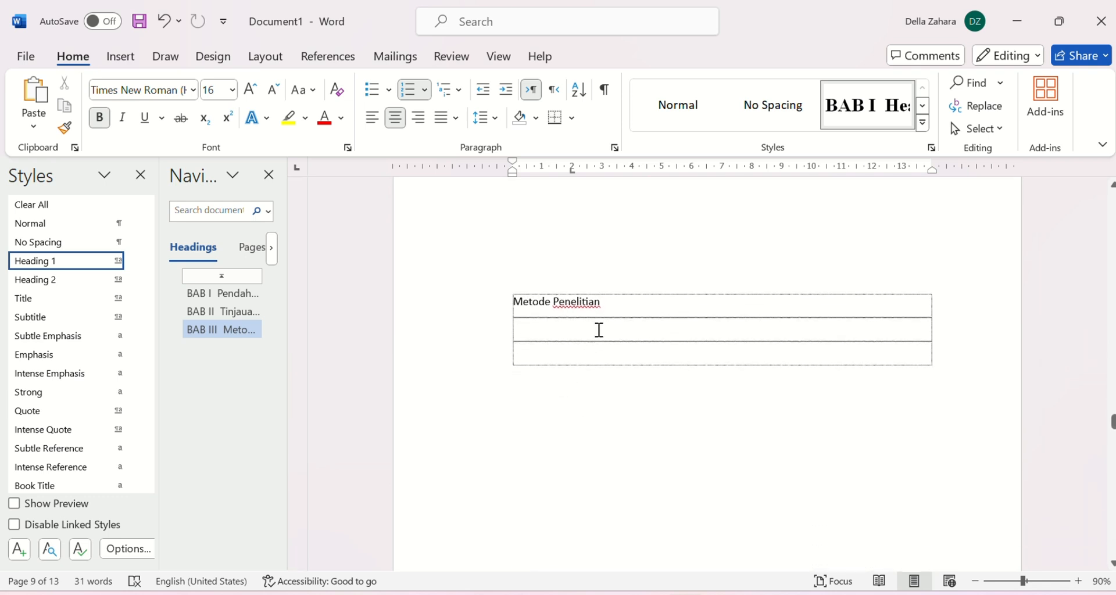
left_click(611, 304)
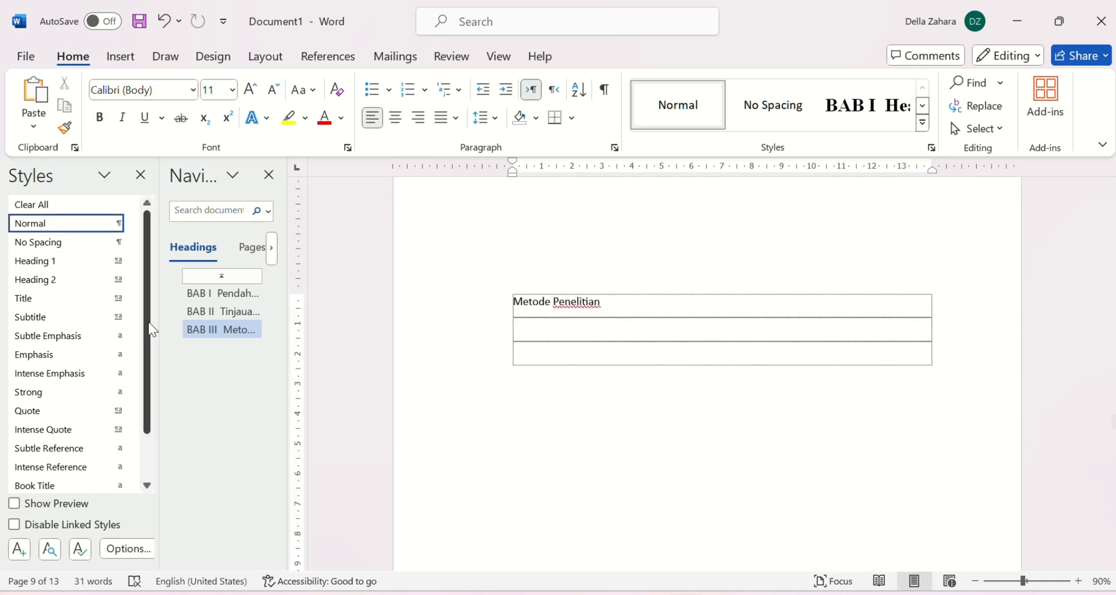
left_click(71, 263)
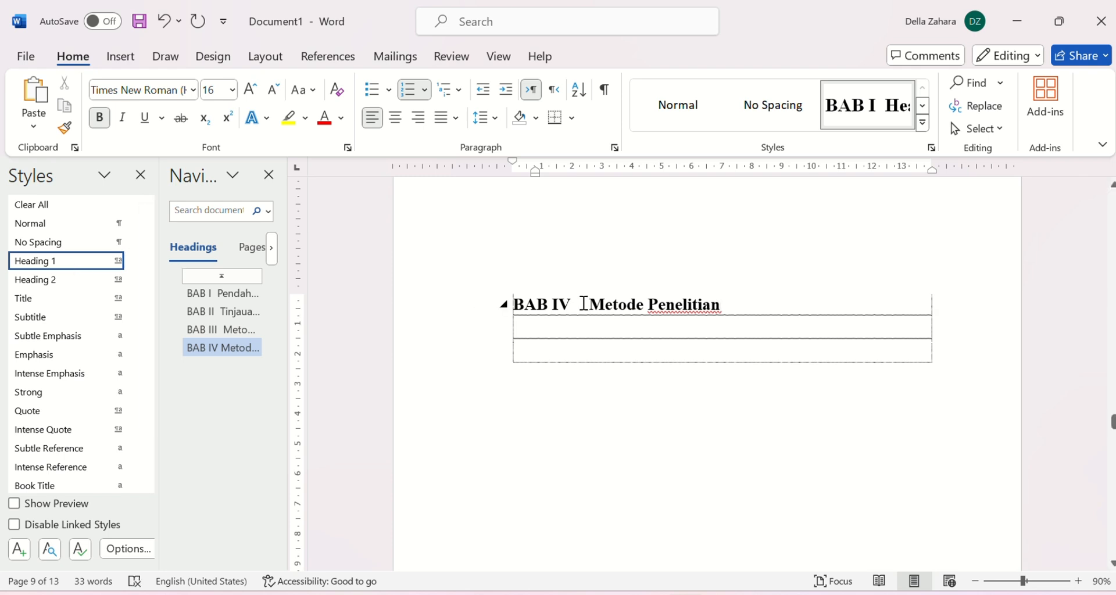
Put "Metode Penelitian" on its own line below "BAB IV" with a line break, and centre the heading without its hanging indent.
key("shift+Return")
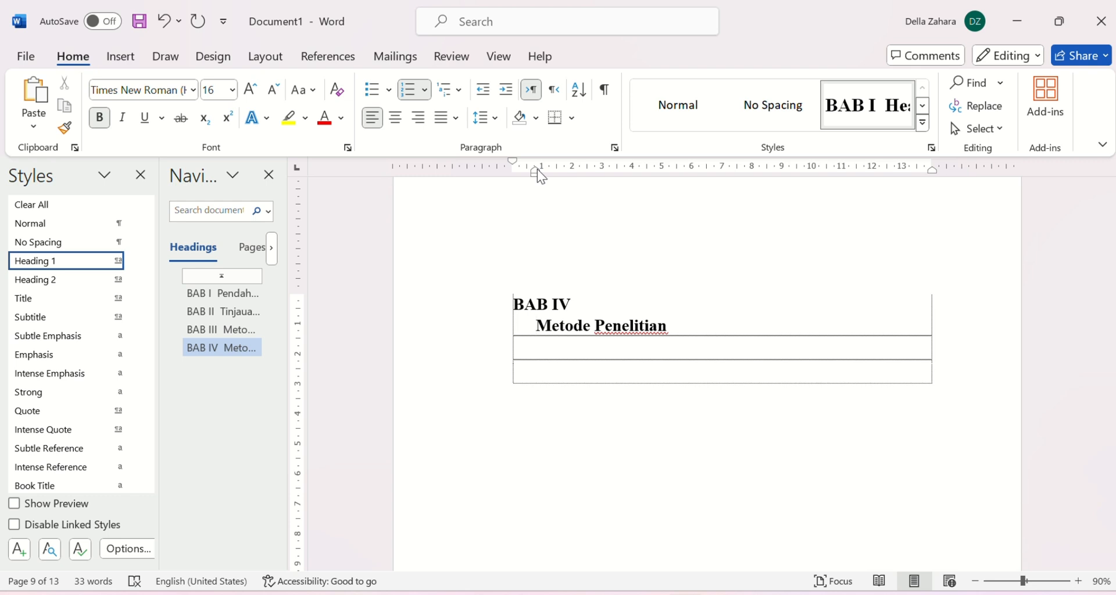
left_click_drag(537, 169, 513, 169)
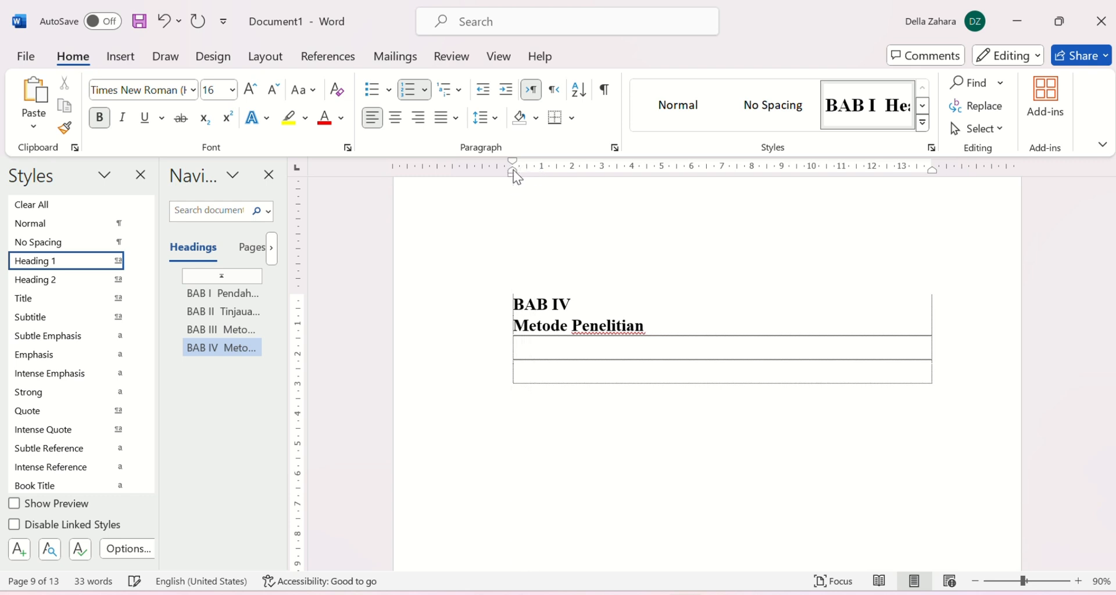
left_click(395, 117)
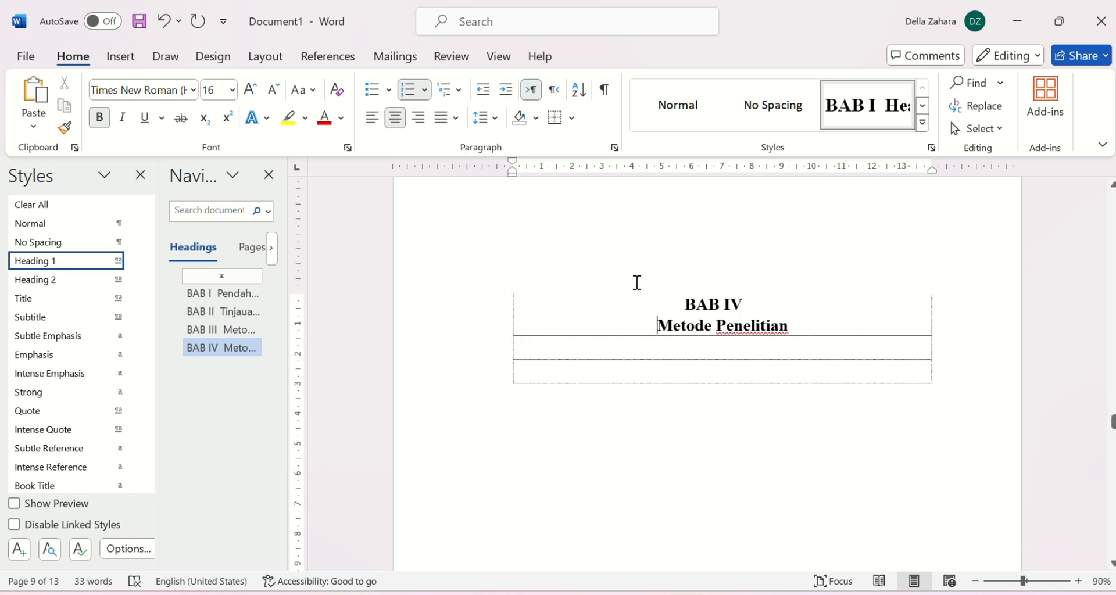
Set a left tab stop at about 2 cm for the "BAB IV" heading to centre its number, and set its line spacing to 1,5.
left_click(696, 304)
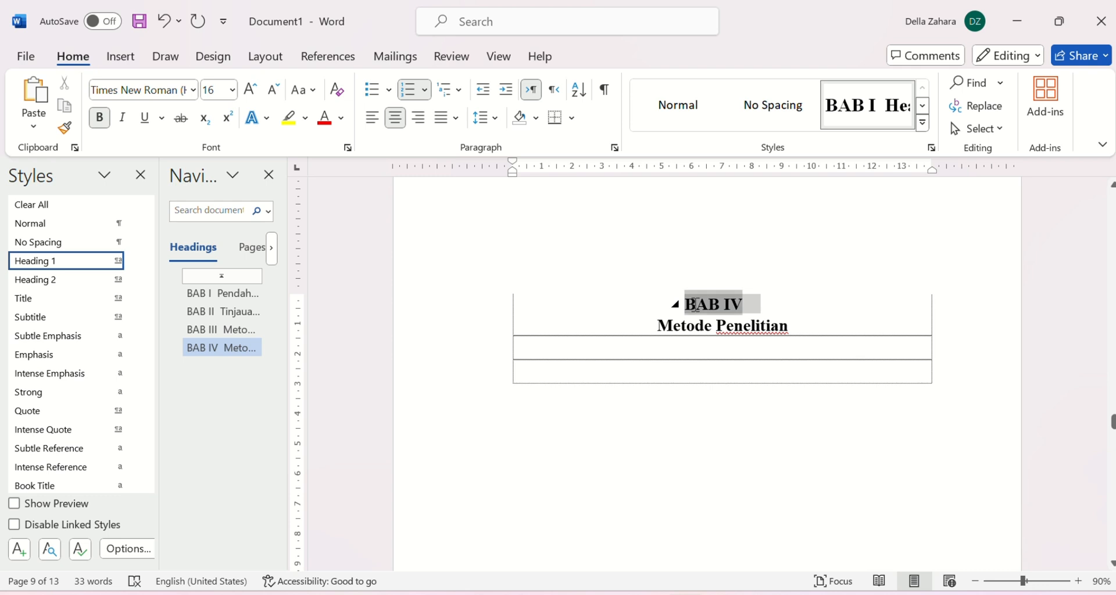
left_click_drag(711, 173, 573, 174)
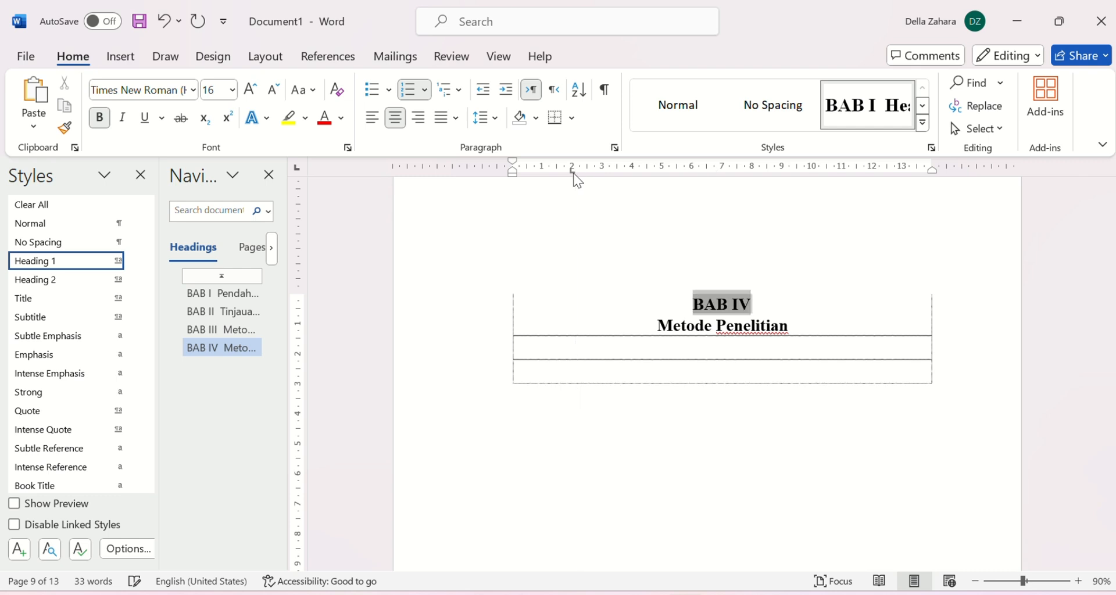
left_click(768, 295)
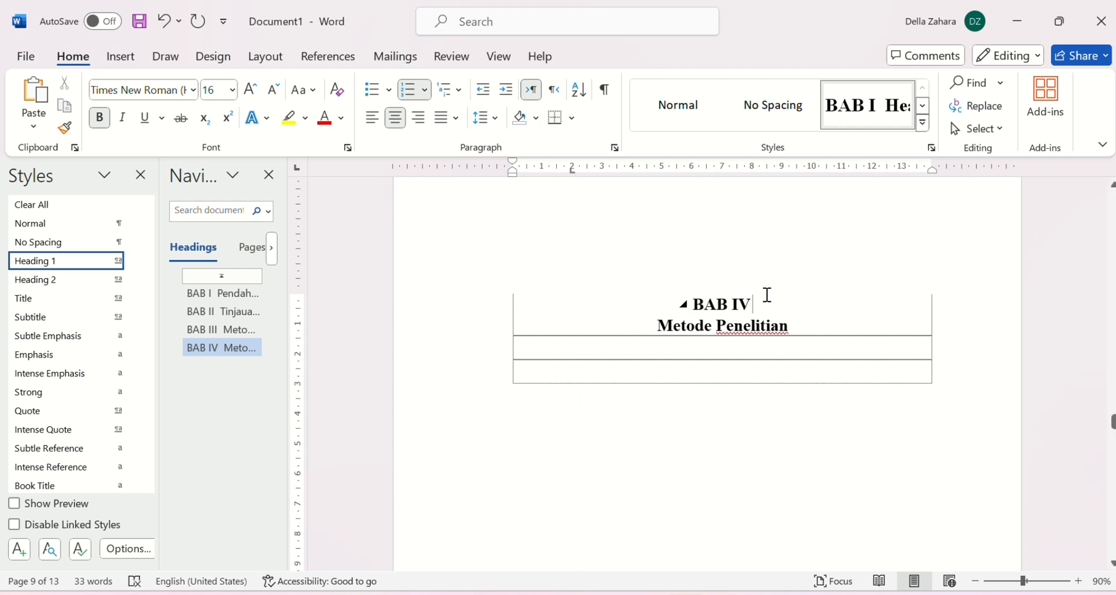
left_click(496, 123)
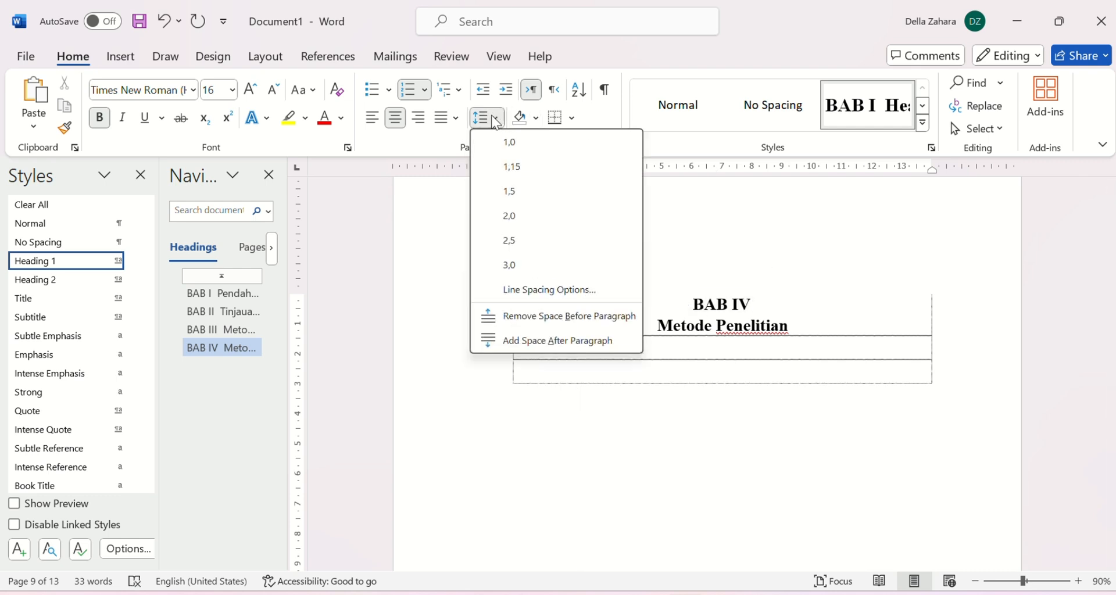
left_click(520, 193)
Apply the Heading 1 style to "Hasil Dan Pembahasan" on the tenth page.
scroll(573, 446, "down", 5)
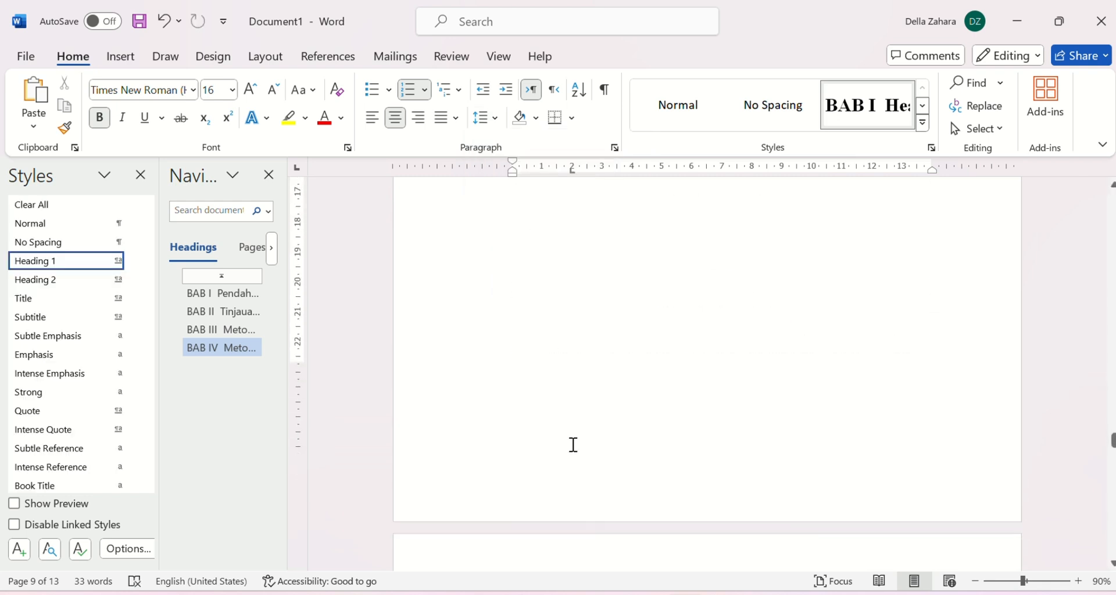
scroll(573, 446, "down", 2)
left_click(620, 287)
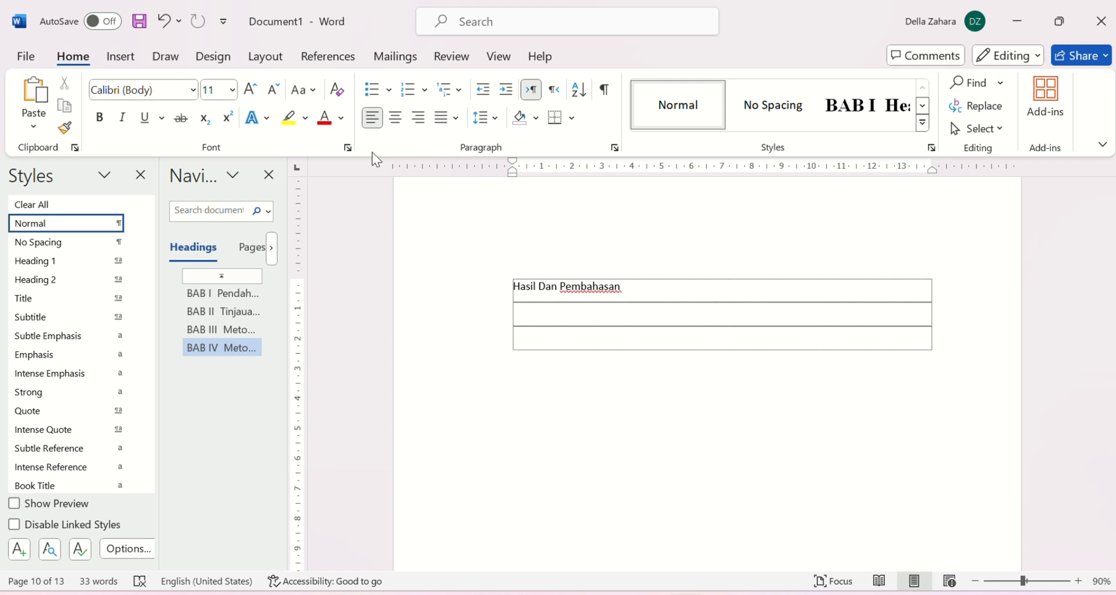
left_click(78, 261)
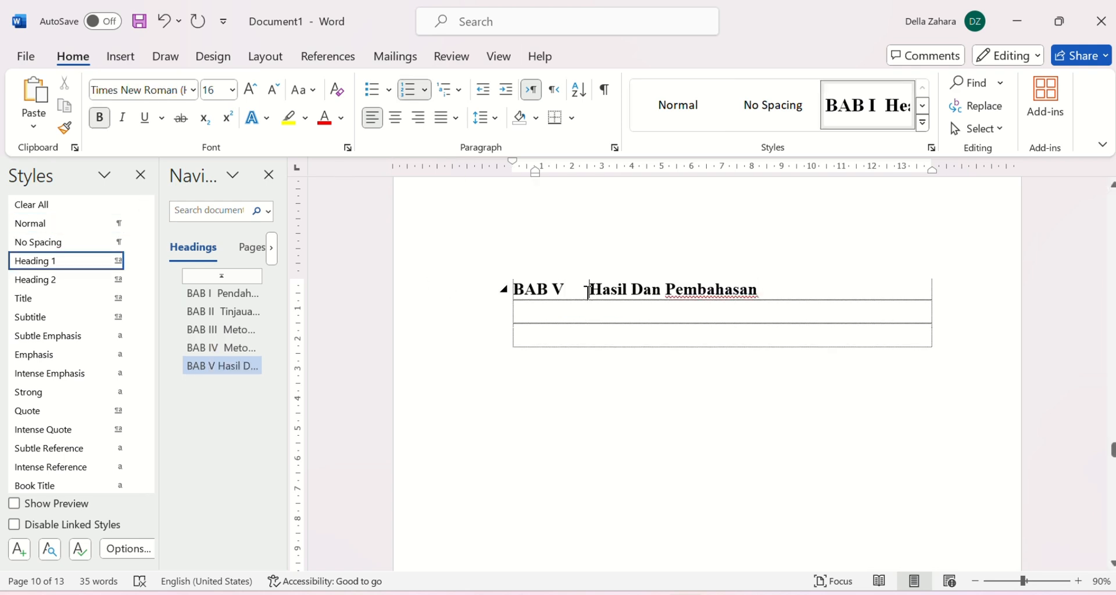
Put "Hasil Dan Pembahasan" on its own line below "BAB V" with a line break, and centre the heading without its hanging indent.
key("shift+Return")
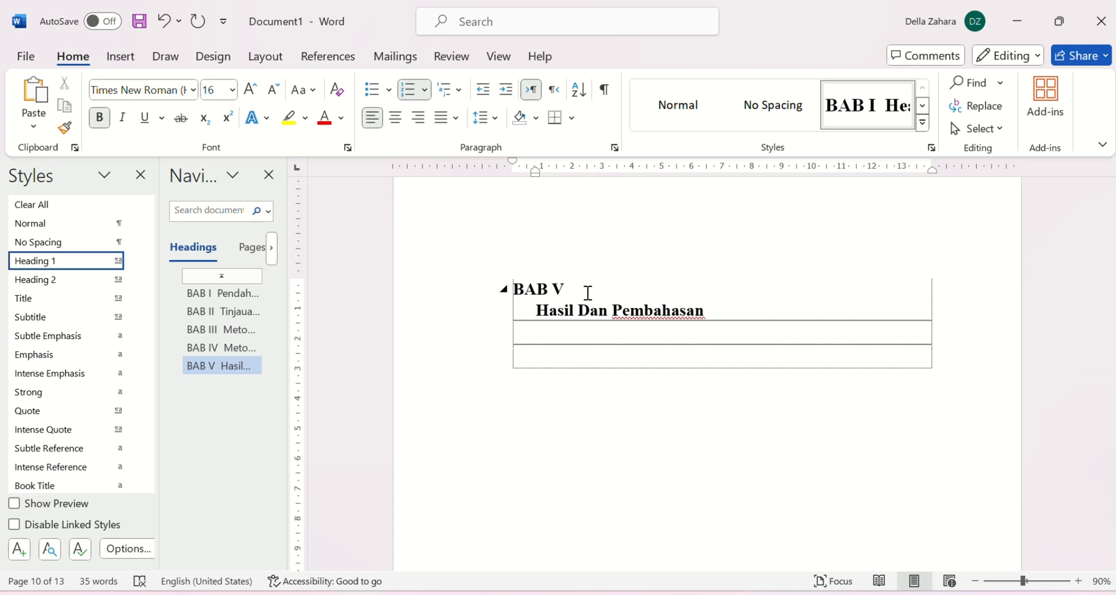
left_click_drag(534, 170, 516, 173)
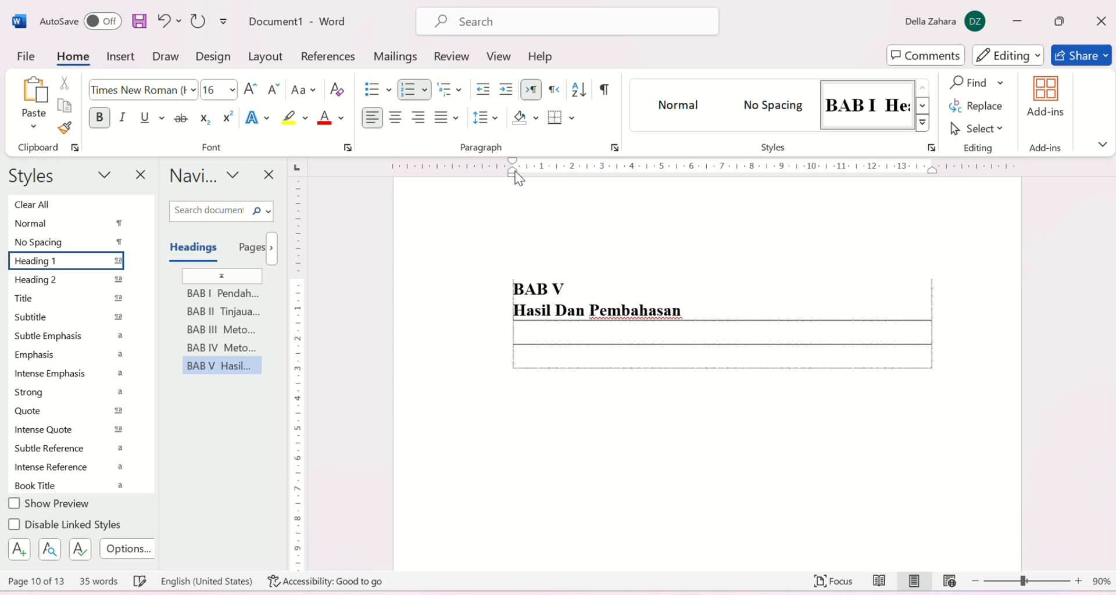
left_click(395, 118)
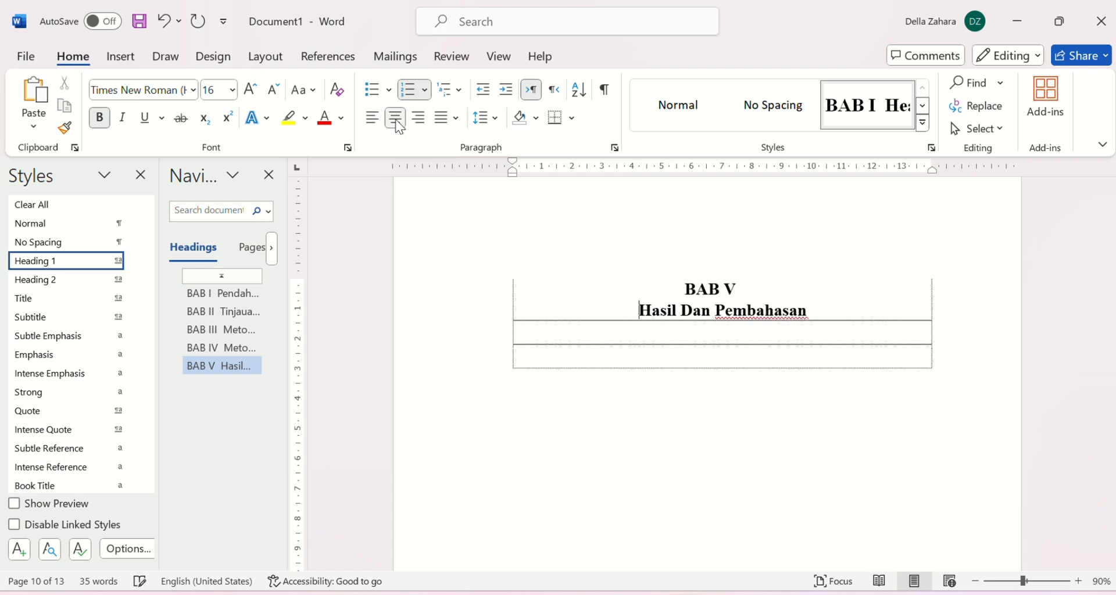
Set a left tab stop at about 1.75 cm for the "BAB V" heading to centre its number, and set its line spacing to 1,5.
triple_click(738, 287)
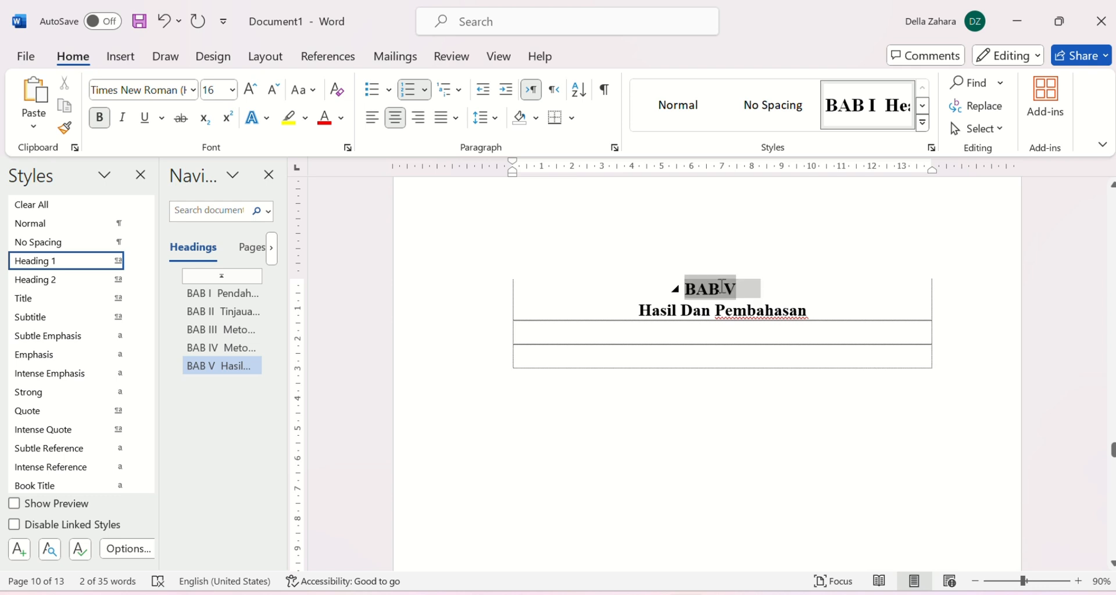
left_click(647, 170)
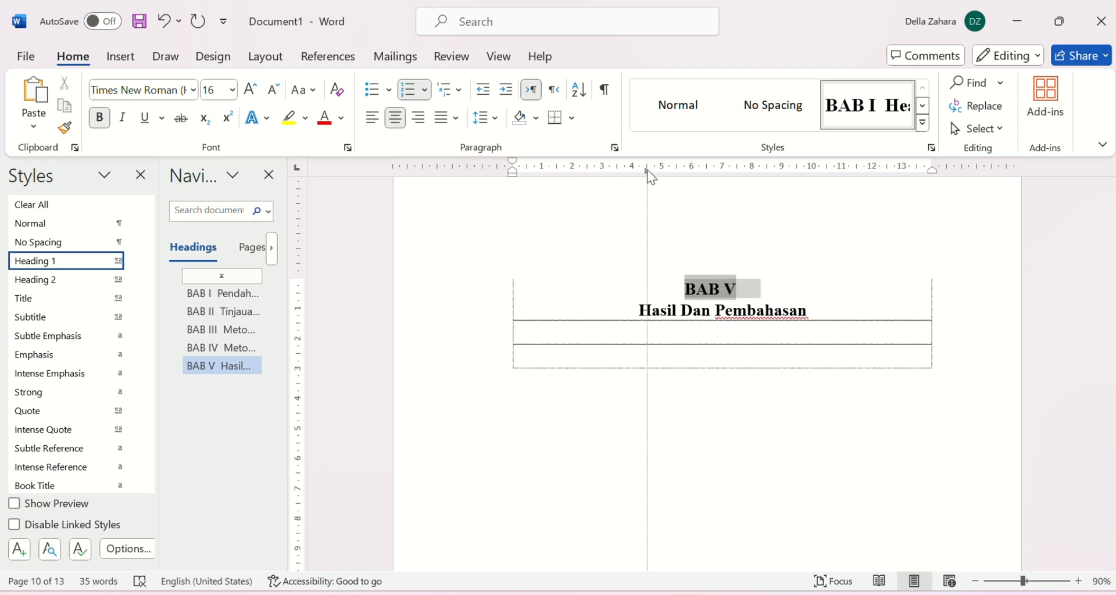
left_click_drag(647, 170, 568, 177)
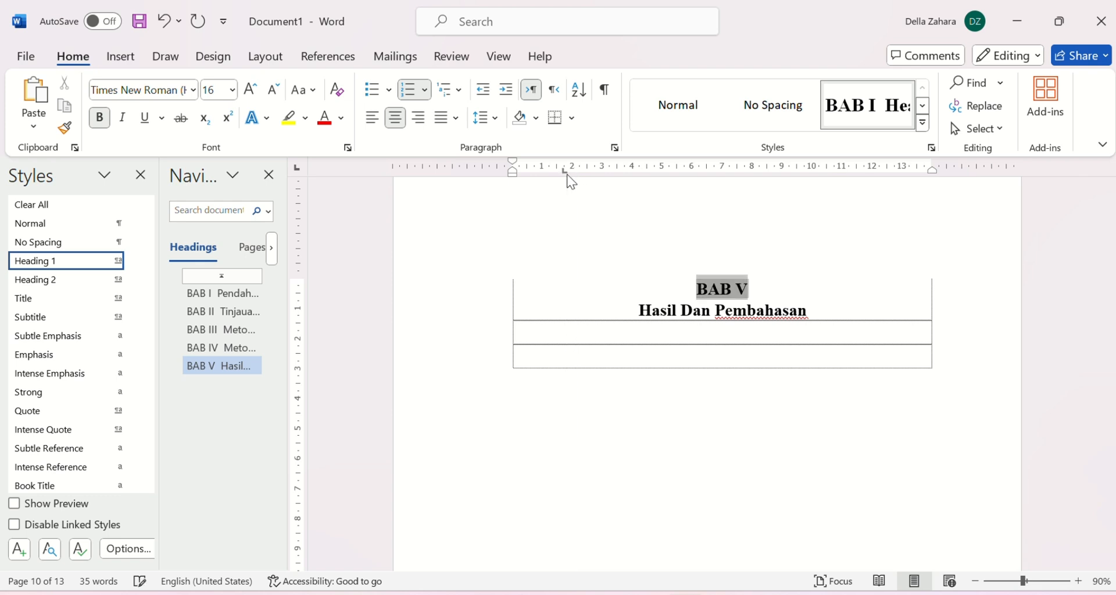
left_click(491, 117)
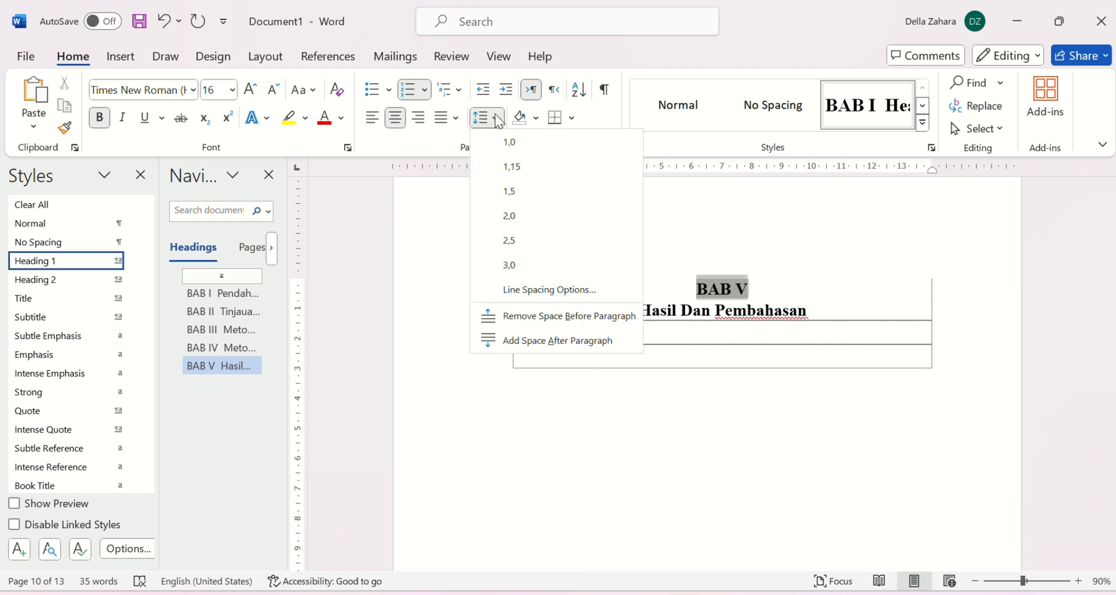
left_click(529, 198)
Apply the Heading 1 style to "Kesimpulan Dan Saran" on the eleventh page.
scroll(593, 374, "down", 7)
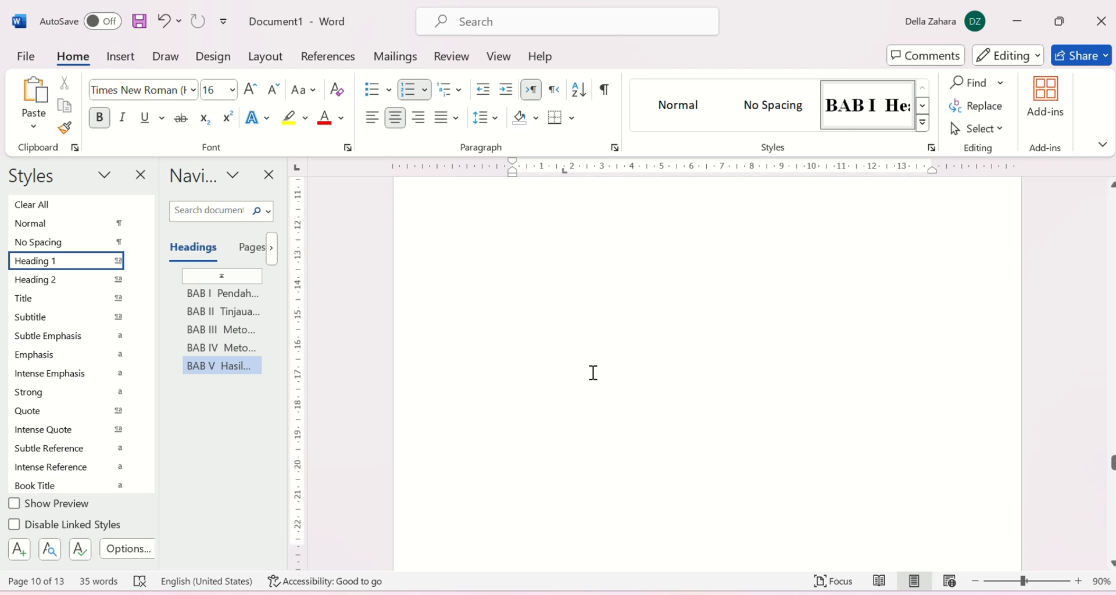
scroll(592, 373, "down", 7)
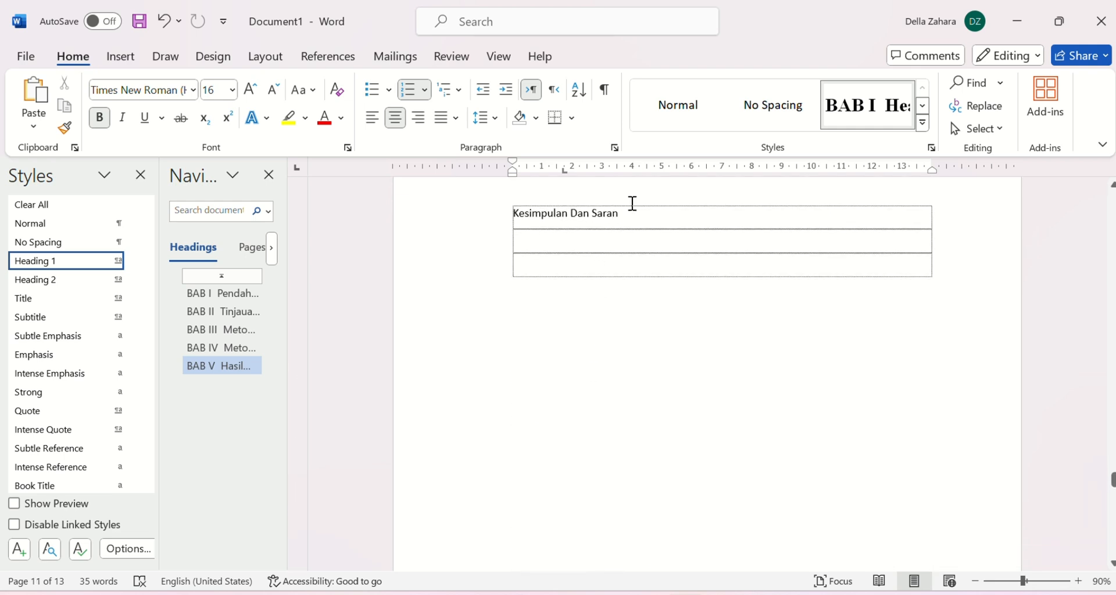
left_click(625, 213)
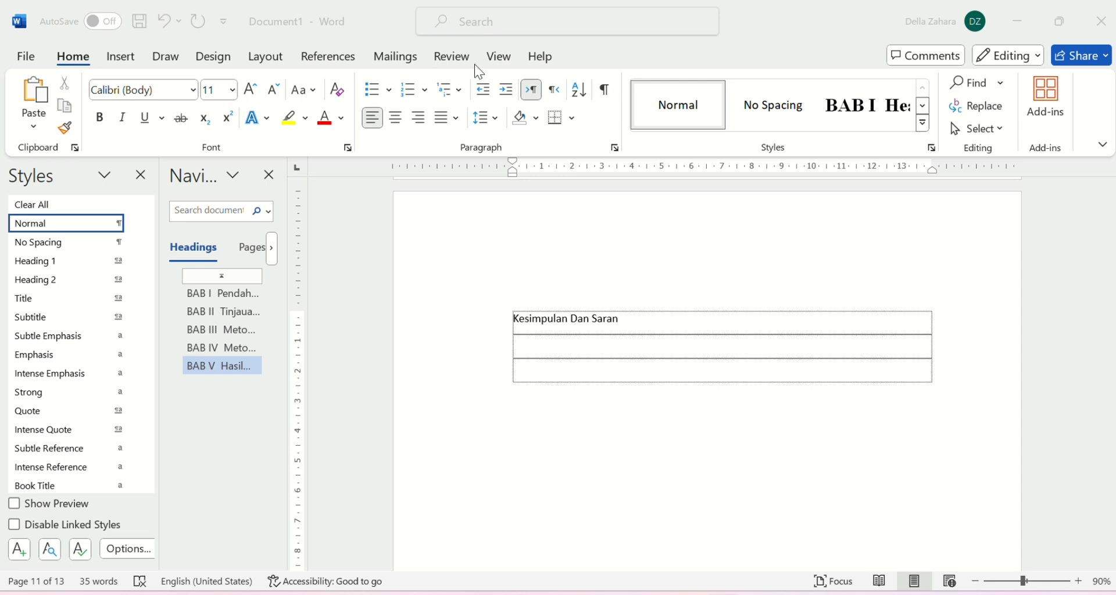
left_click(51, 265)
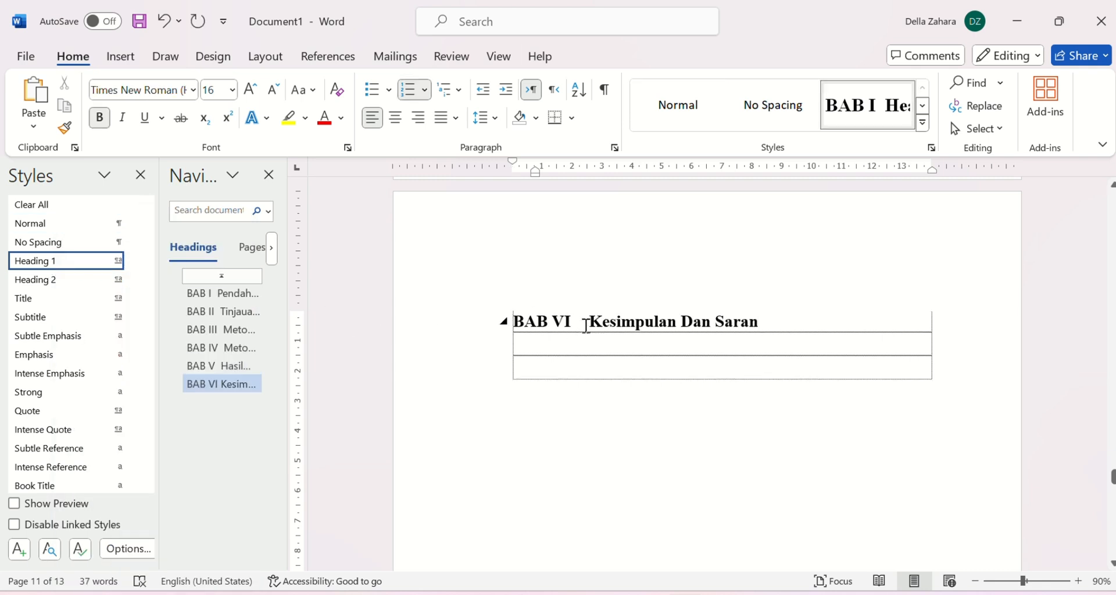
Put "Kesimpulan Dan Saran" on its own line below "BAB VI" with a line break, and centre the heading without its hanging indent.
left_click(586, 324)
key("shift+Return")
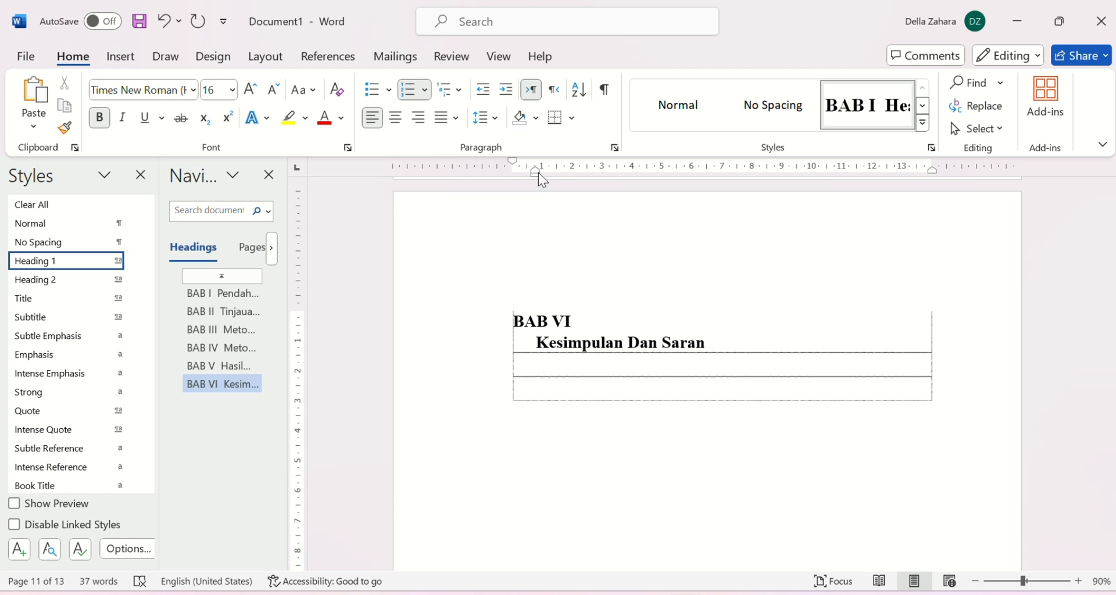
left_click_drag(538, 173, 511, 165)
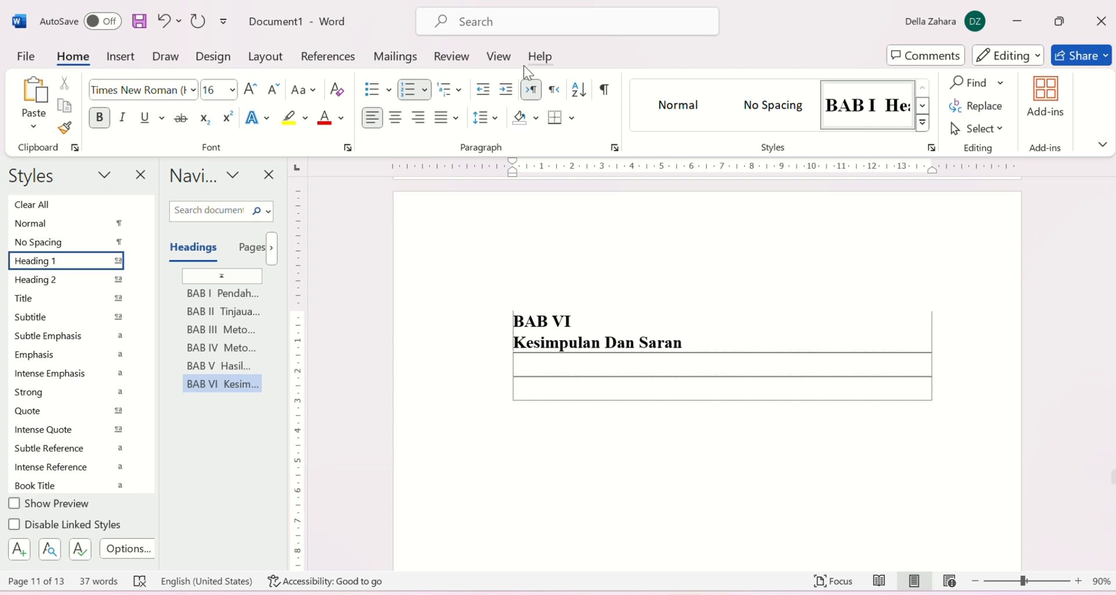
left_click(396, 121)
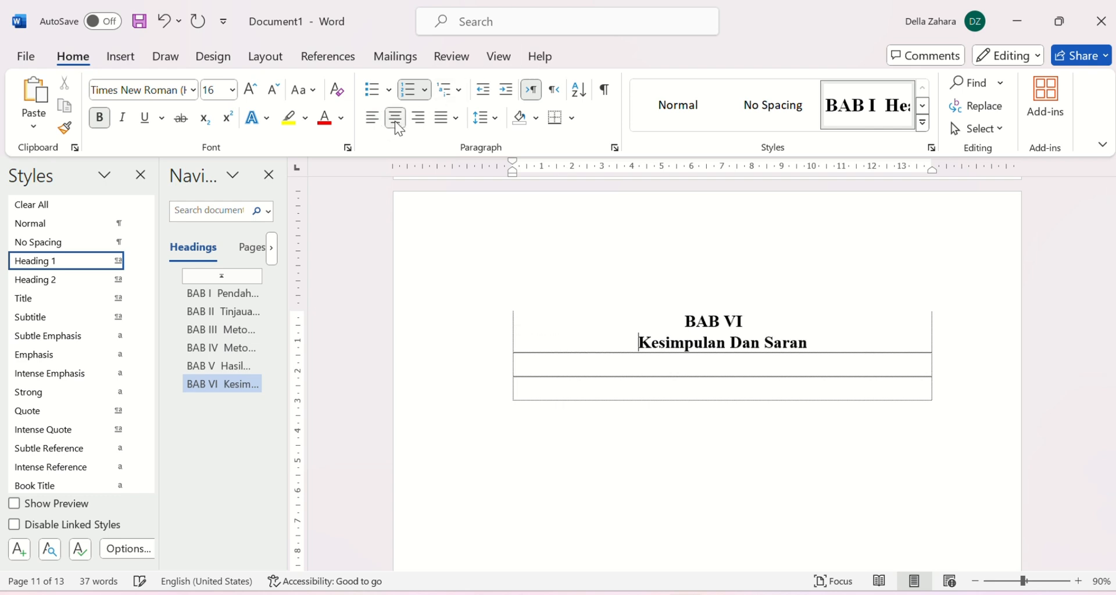
Set a left tab stop at about 2 cm for the "BAB VI" heading to centre its number, and set its line spacing to 1,5.
left_click(725, 331)
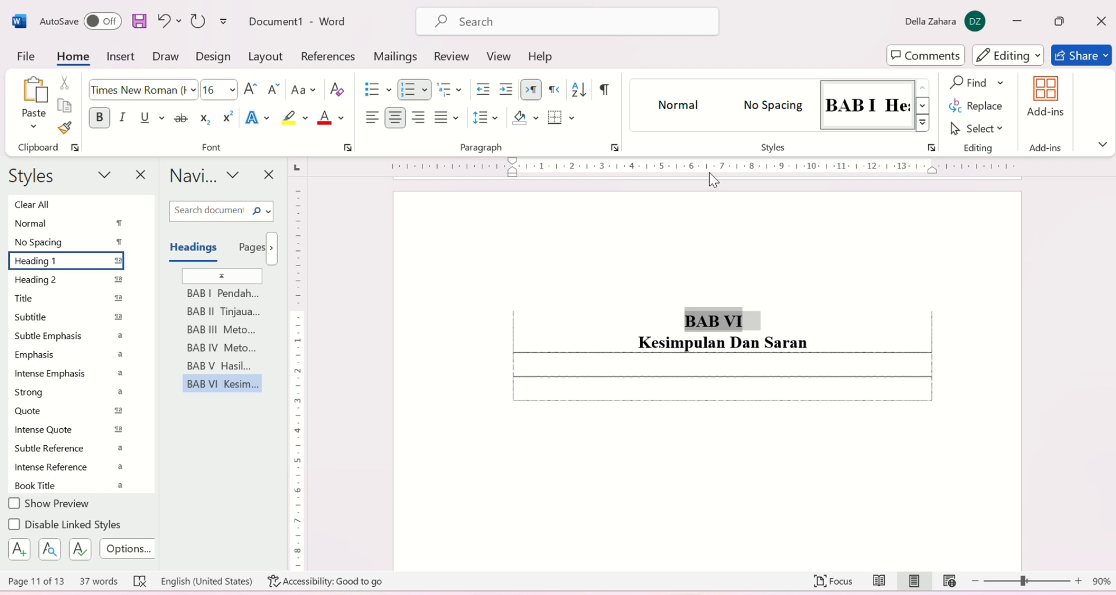
left_click_drag(709, 173, 575, 175)
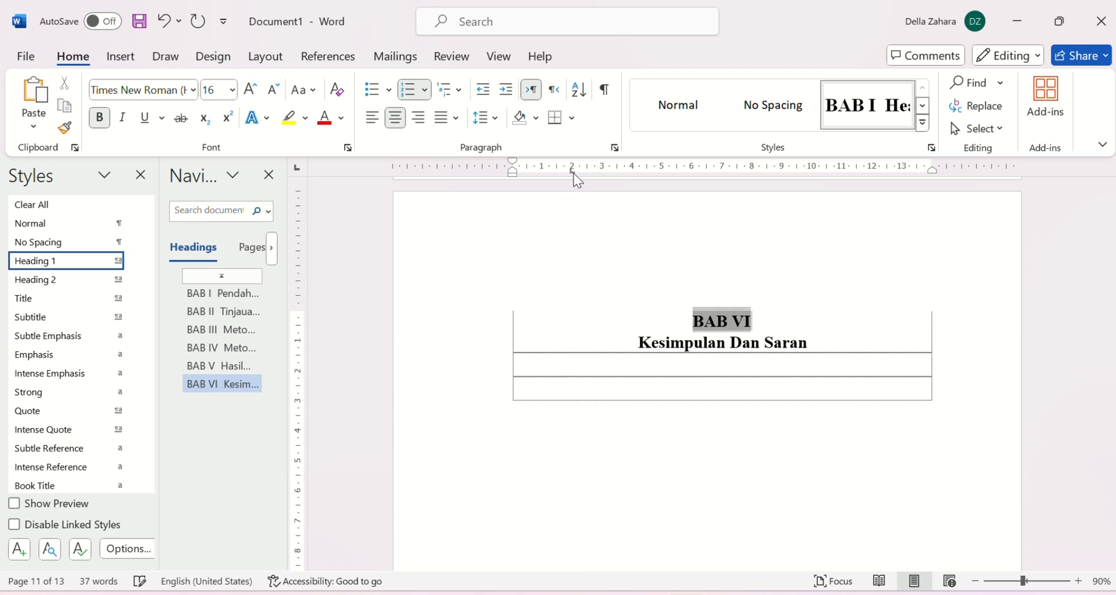
left_click(499, 120)
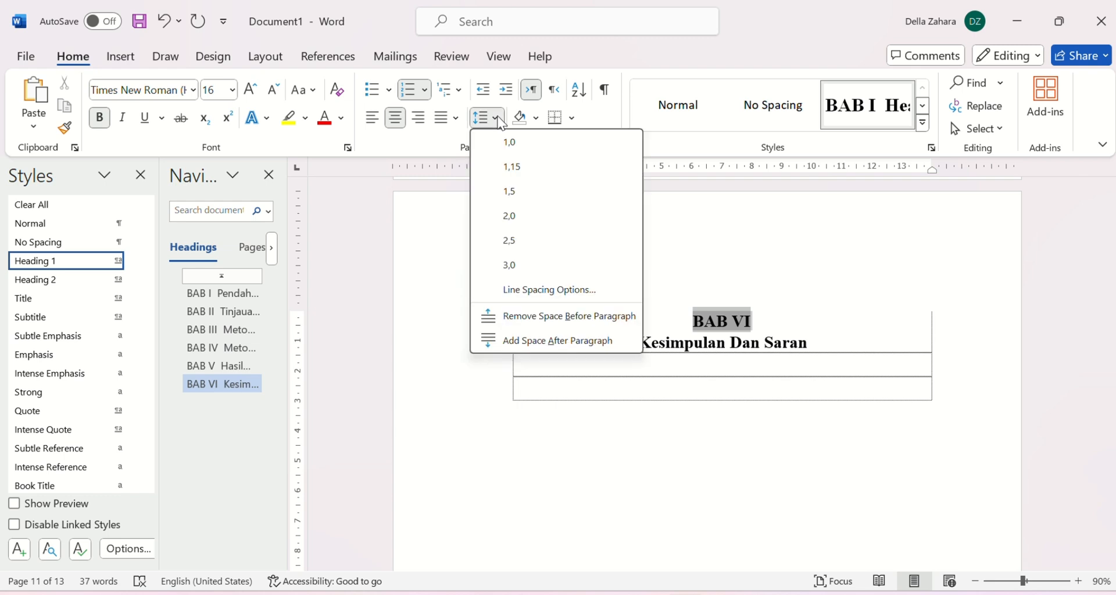
left_click(527, 190)
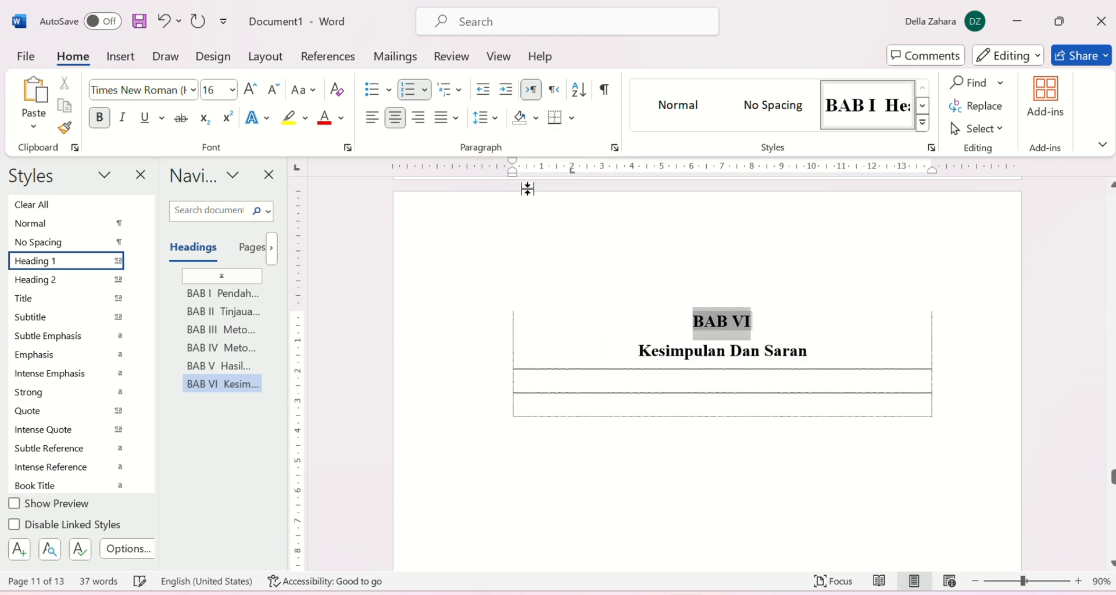
left_click(717, 452)
Apply the Heading 1 style to "Daftar Pustaka" on the twelfth page.
scroll(717, 453, "down", 5)
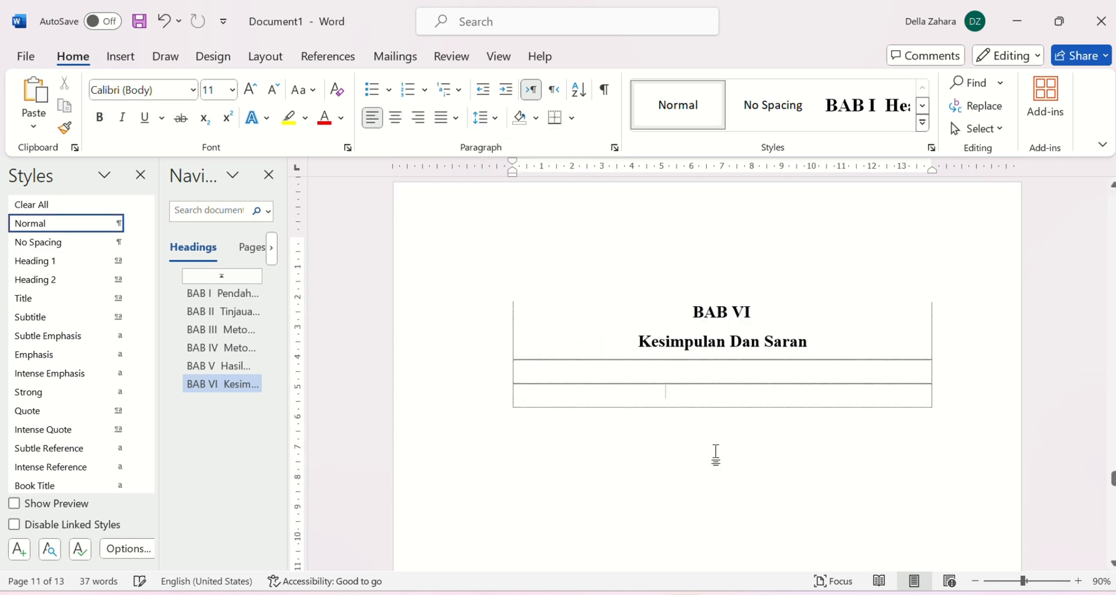
scroll(717, 452, "down", 5)
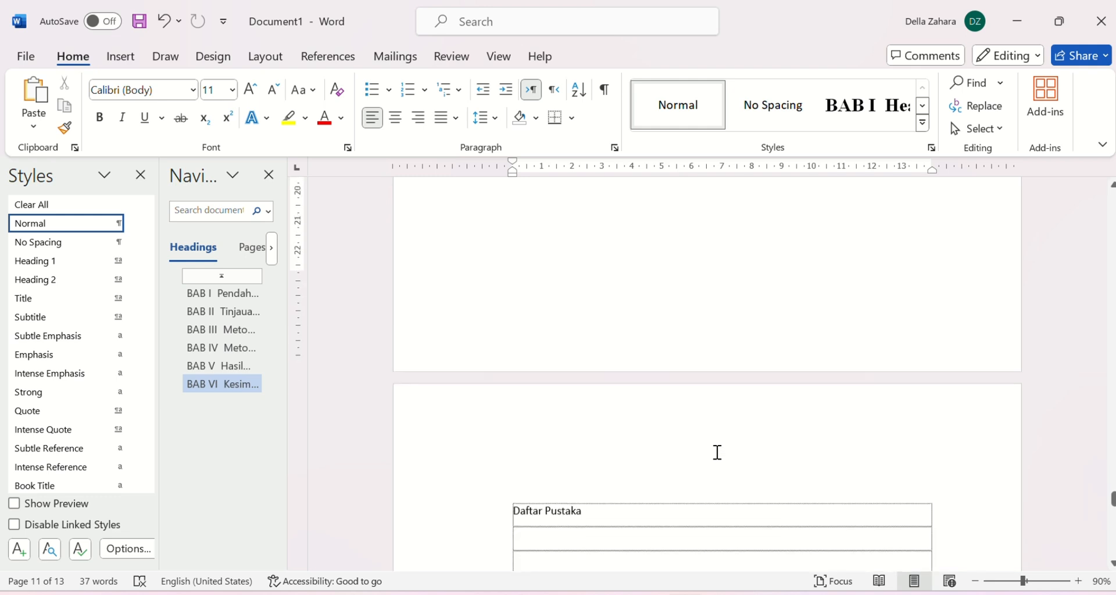
left_click(590, 444)
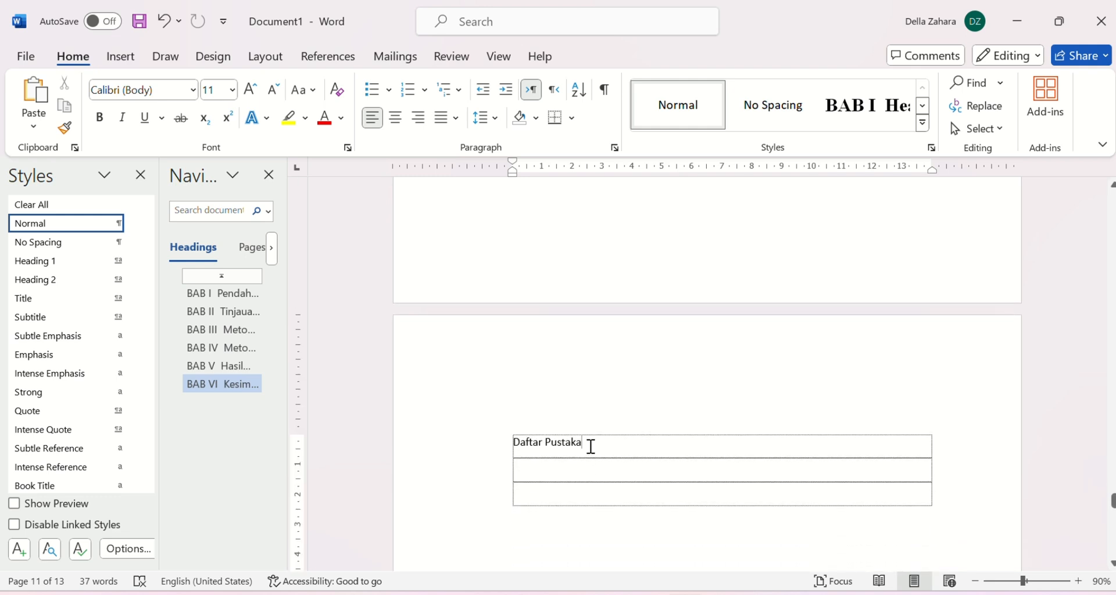
left_click(51, 263)
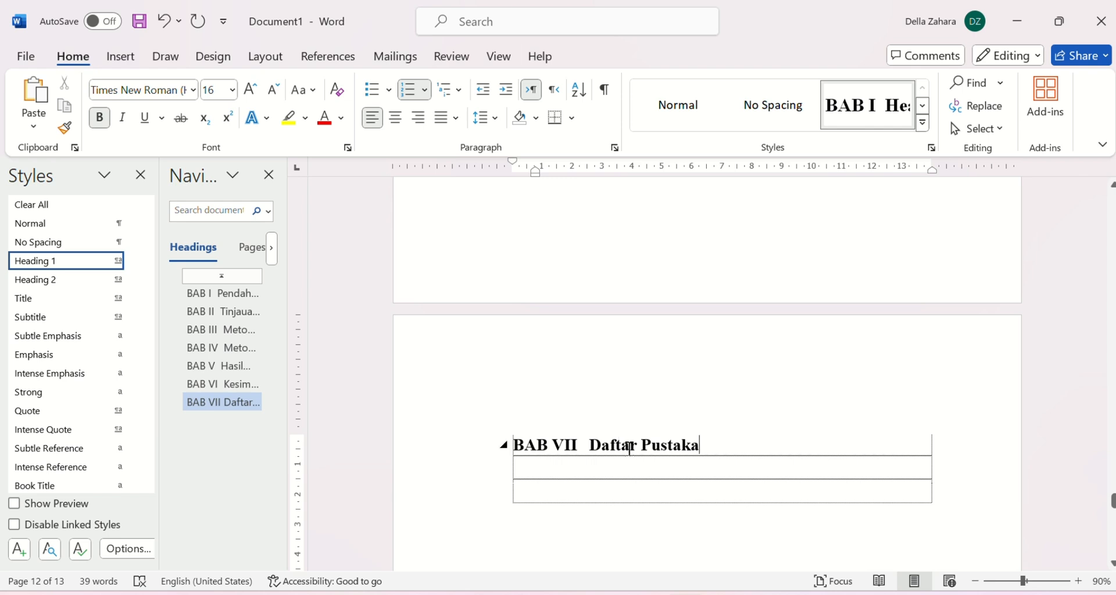
Remove the automatic chapter number from the "Daftar Pustaka" heading and centre the heading.
double_click(584, 446)
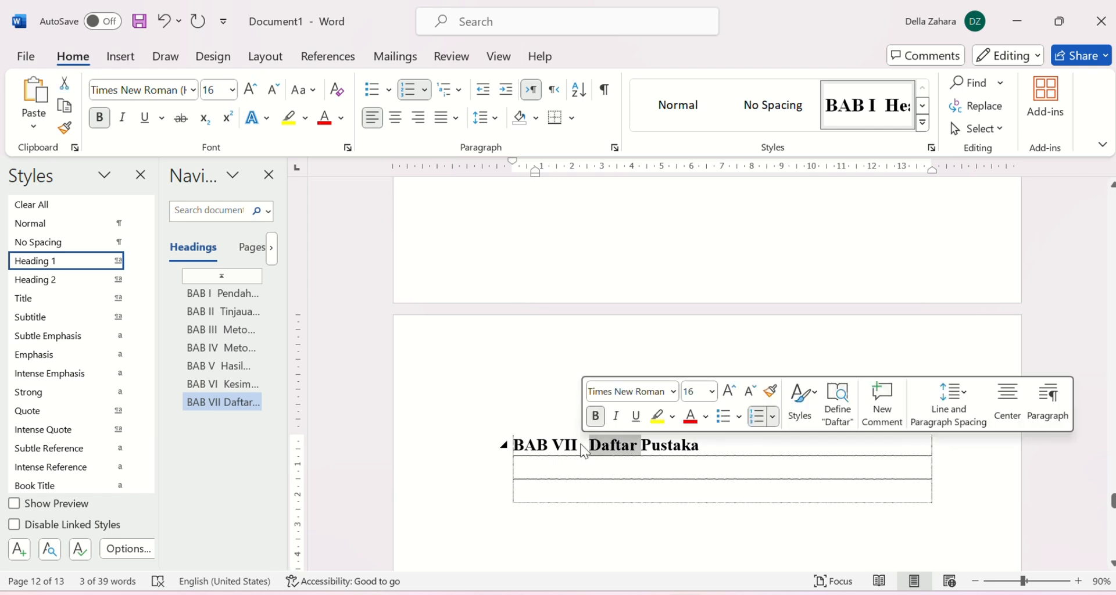
left_click(557, 444, "shift")
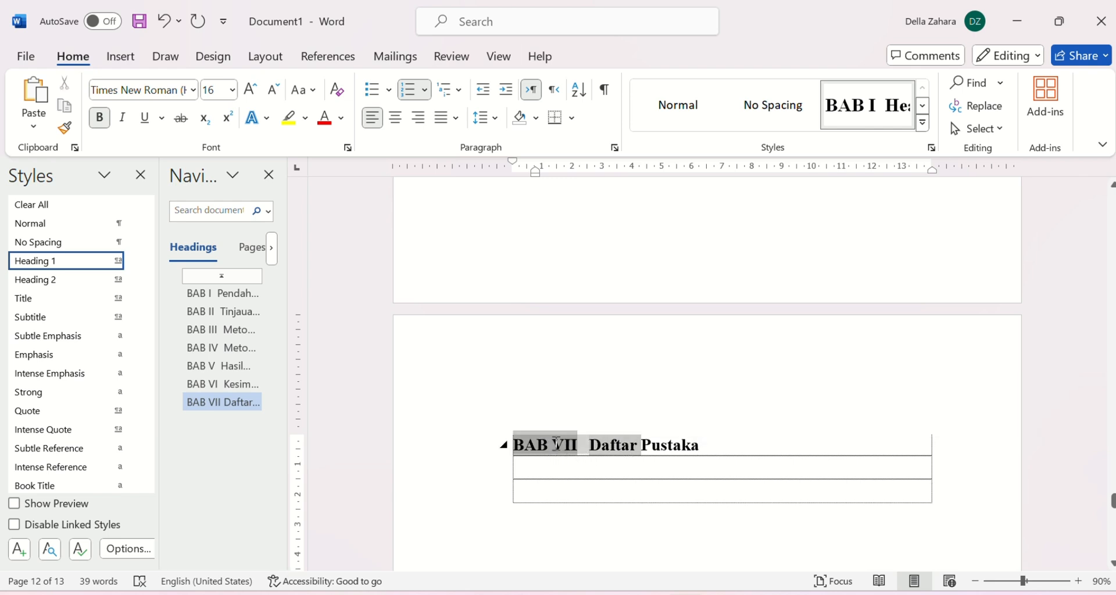
left_click(593, 411)
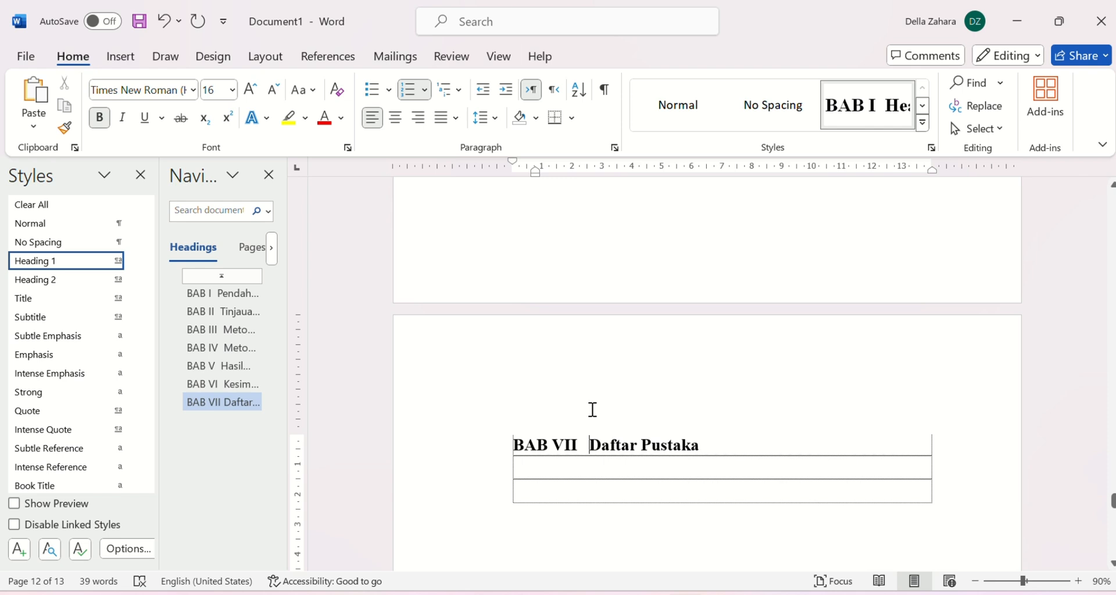
left_click(558, 444)
key("BackSpace")
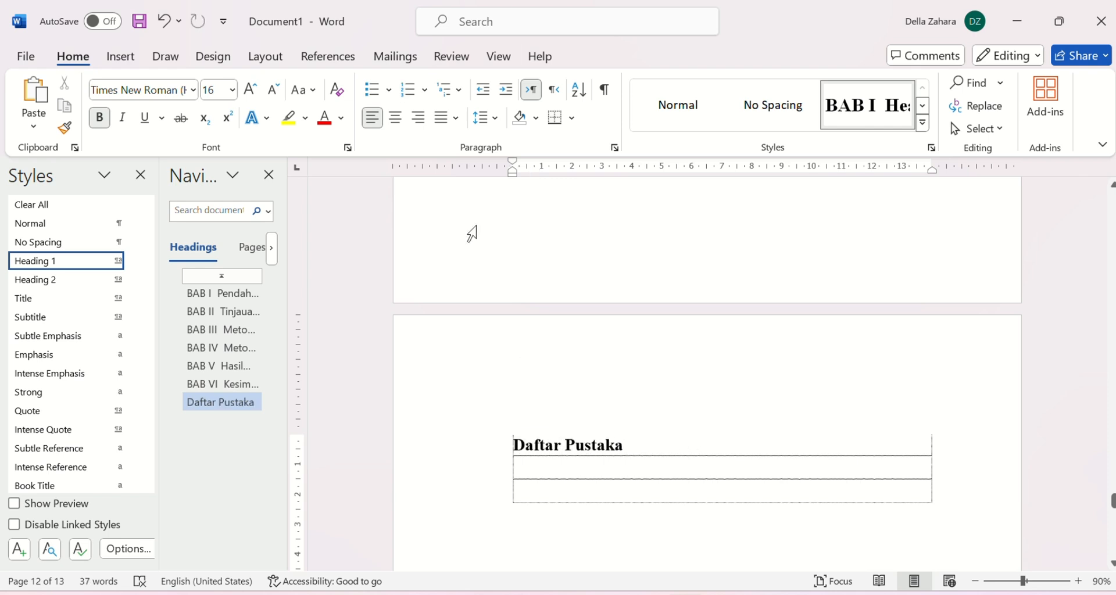
left_click(396, 119)
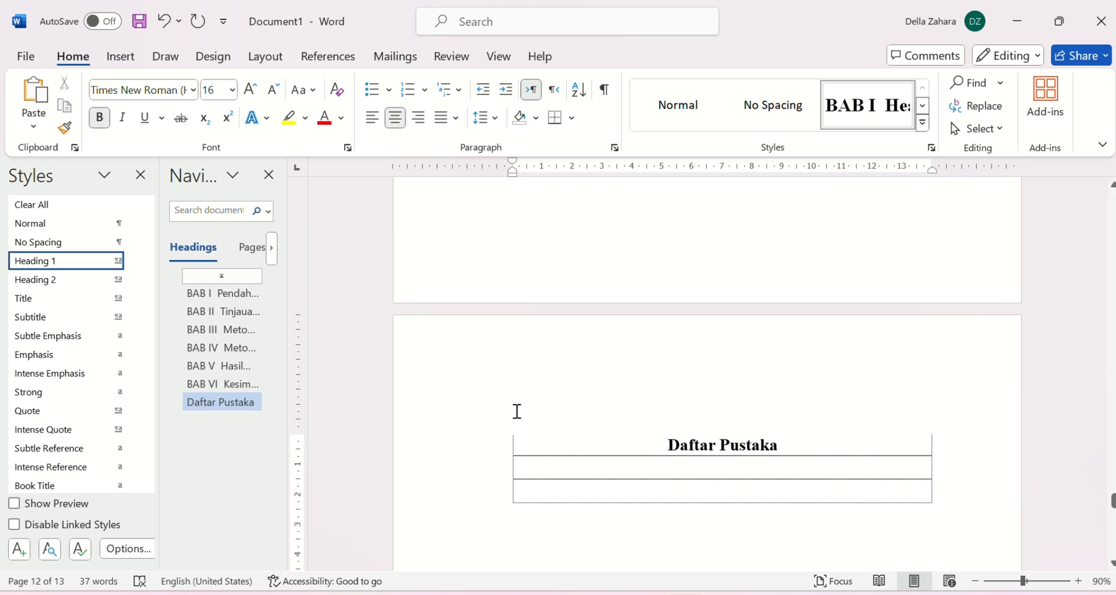
Format "Lampiran" on the thirteenth page as a centred Heading 1 without the automatic chapter number.
scroll(525, 461, "down", 6)
scroll(527, 462, "down", 5)
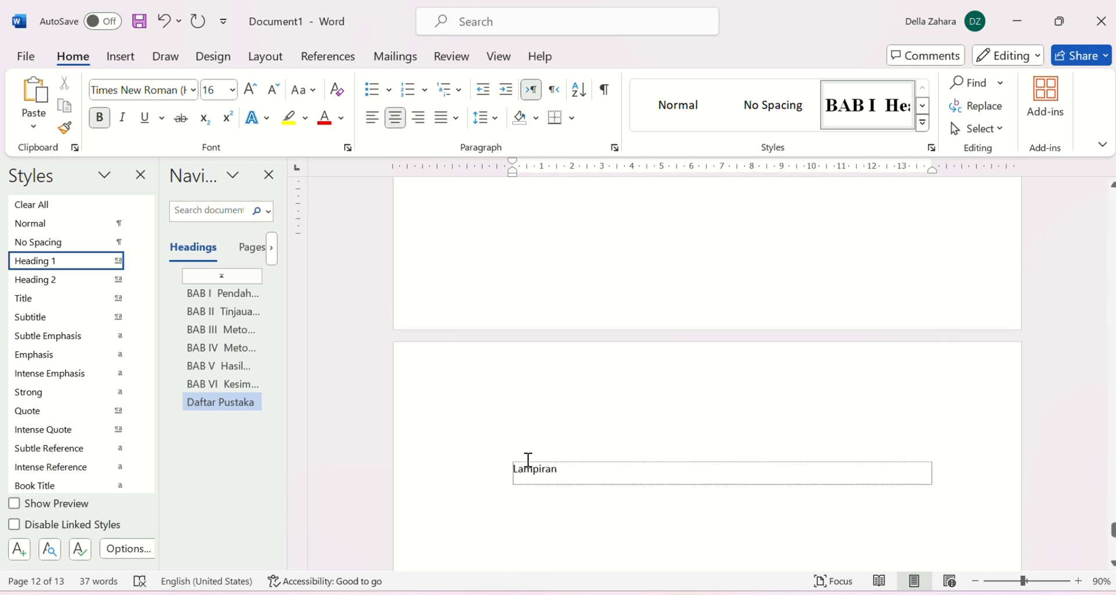
left_click(561, 383)
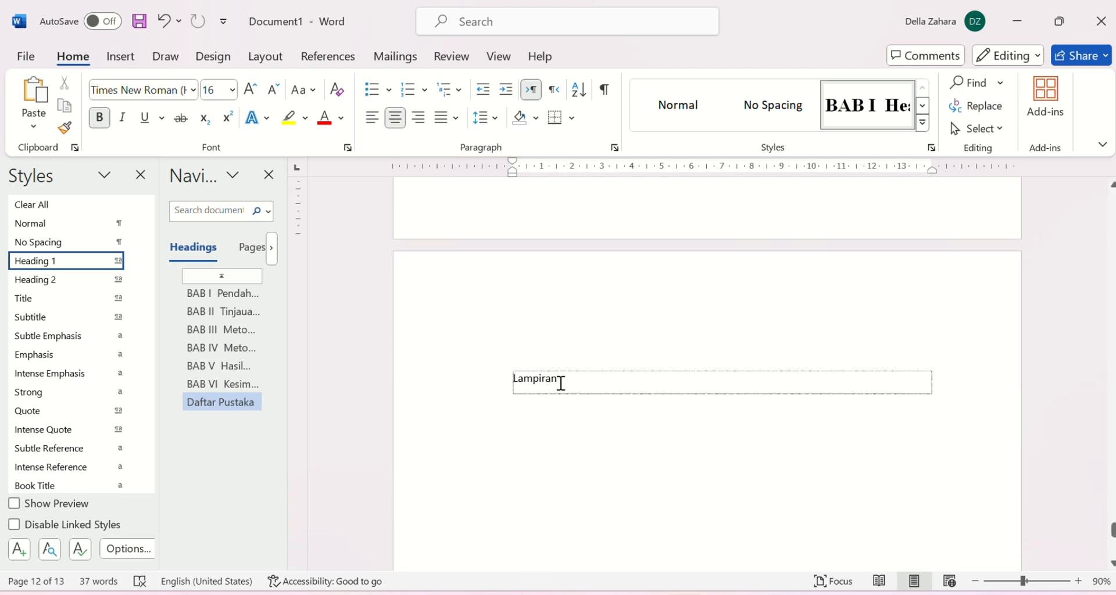
left_click(62, 261)
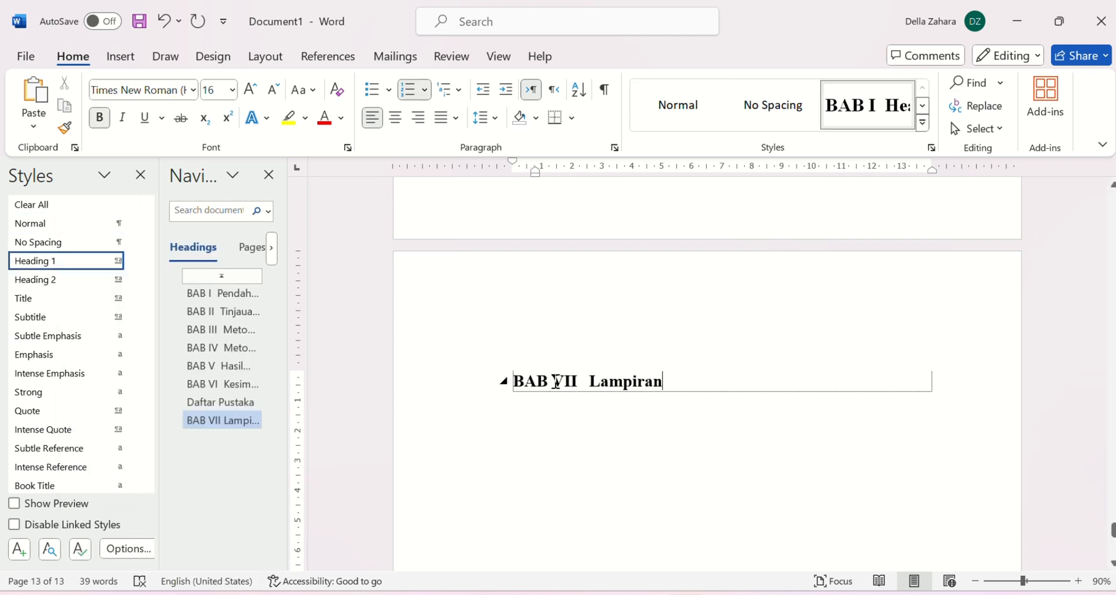
left_click(543, 382)
key("BackSpace")
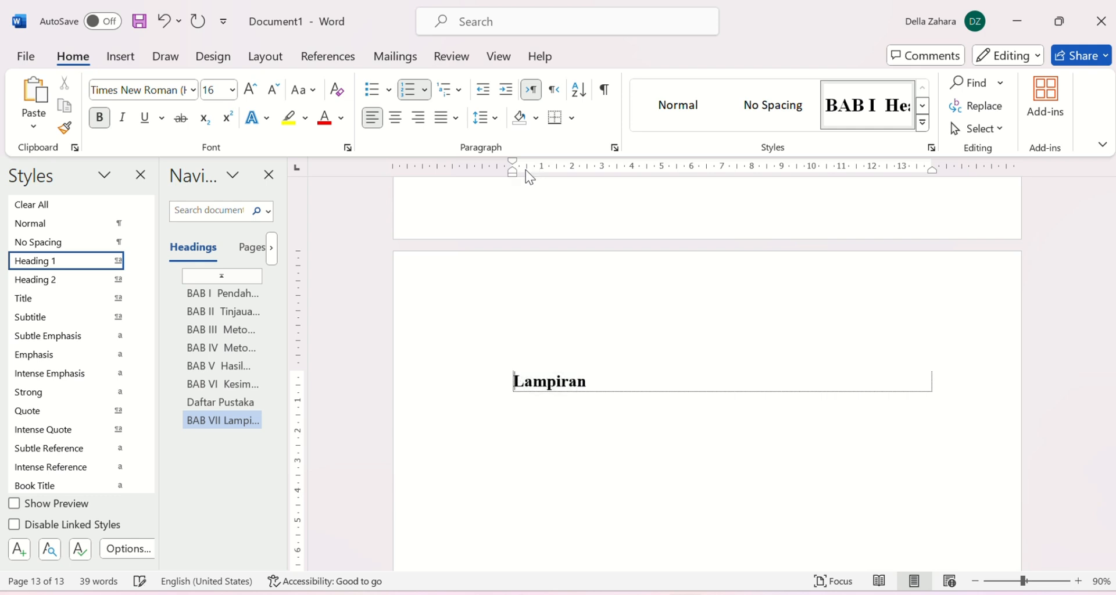
left_click(396, 118)
Enter "Latar Belakang" on the last empty line below the "BAB I Pendahuluan" heading and apply the Heading 2 style to it.
scroll(588, 316, "down", 5)
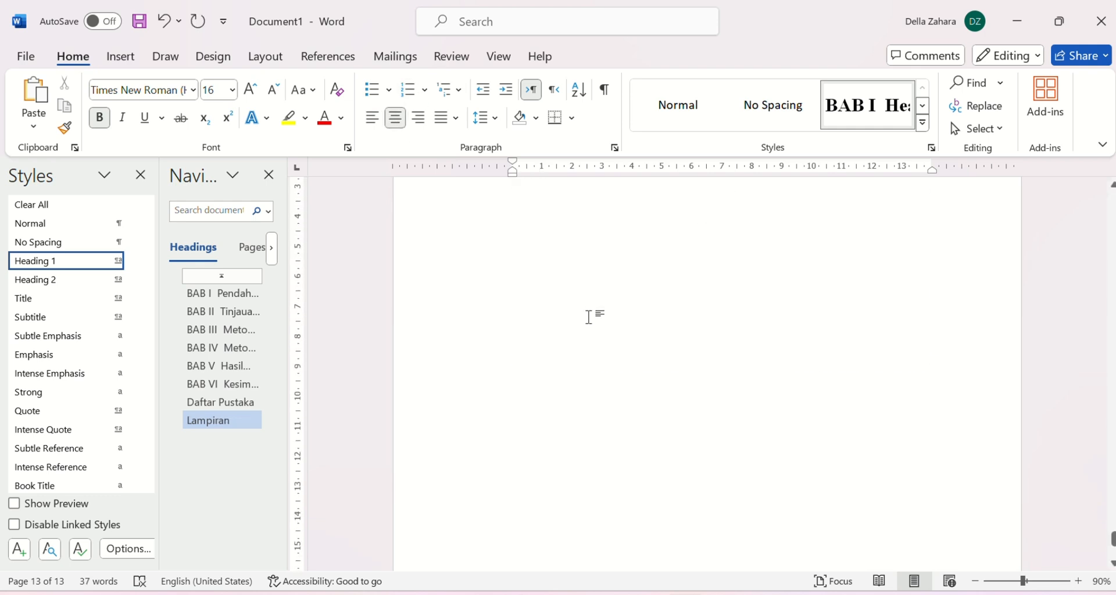
scroll(619, 246, "up", 5)
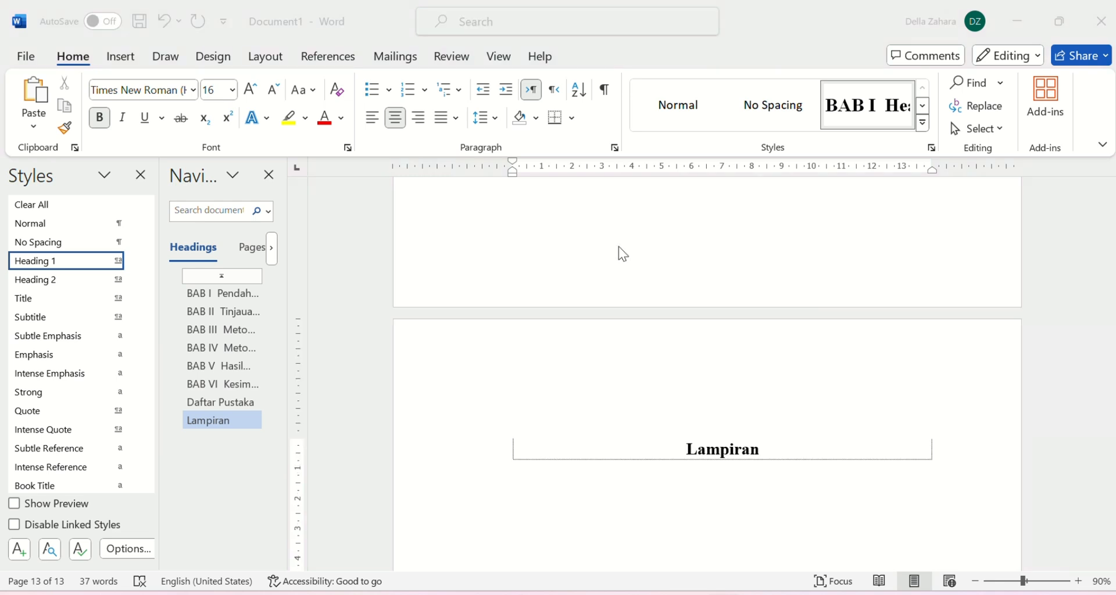
scroll(618, 246, "up", 15)
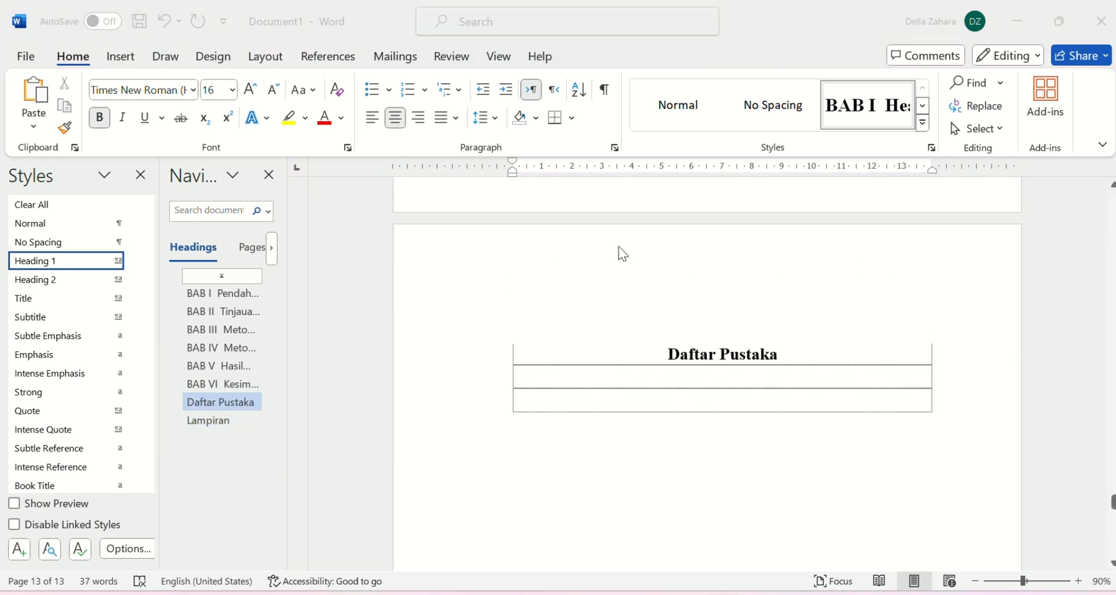
scroll(619, 246, "up", 15)
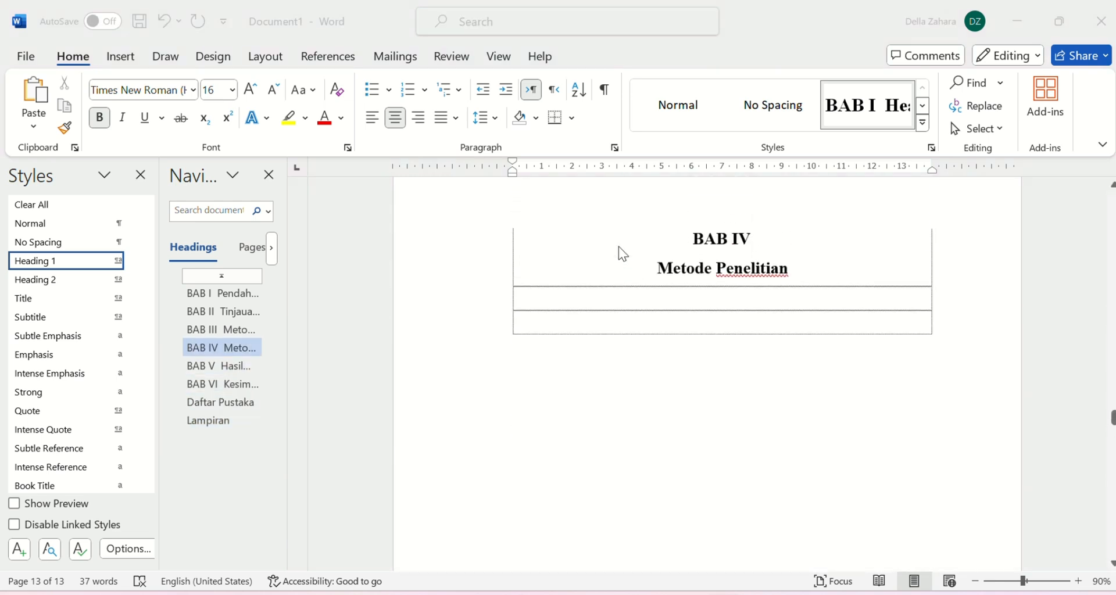
scroll(619, 246, "up", 10)
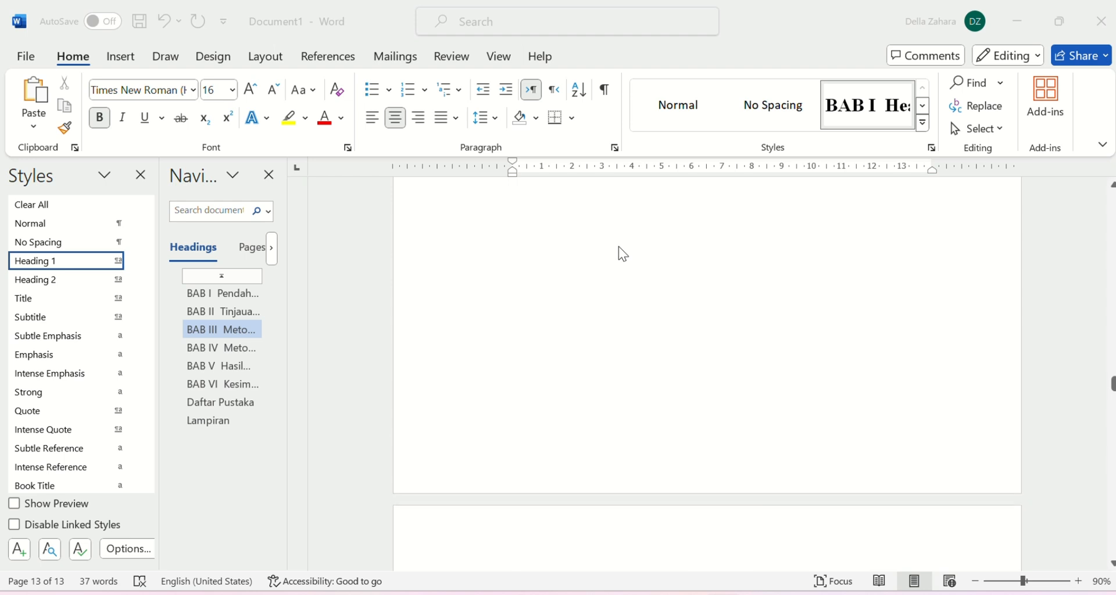
scroll(619, 246, "up", 10)
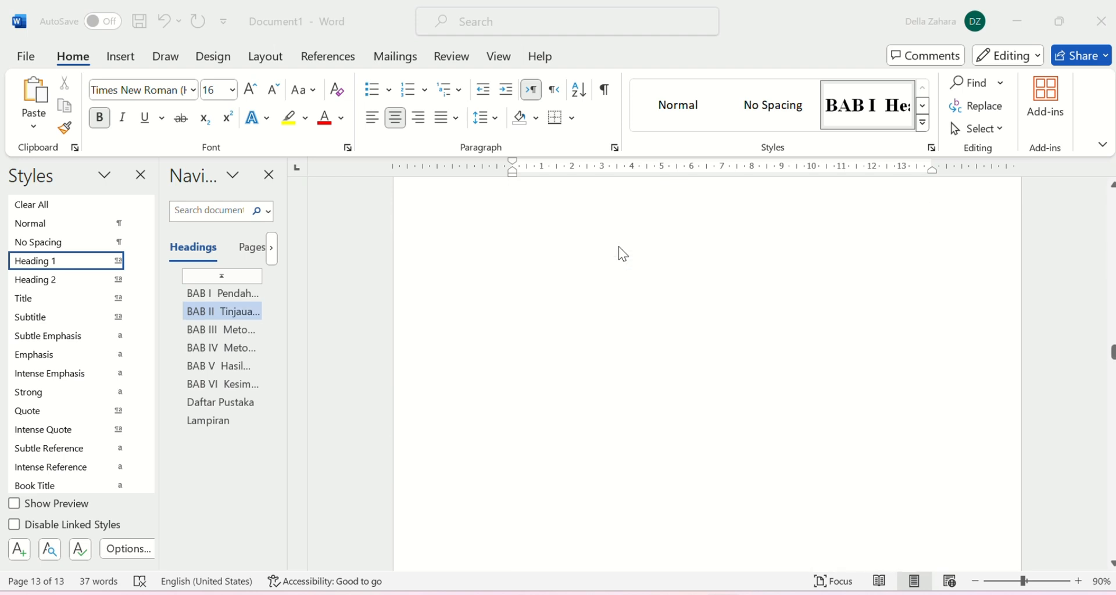
left_click(550, 383)
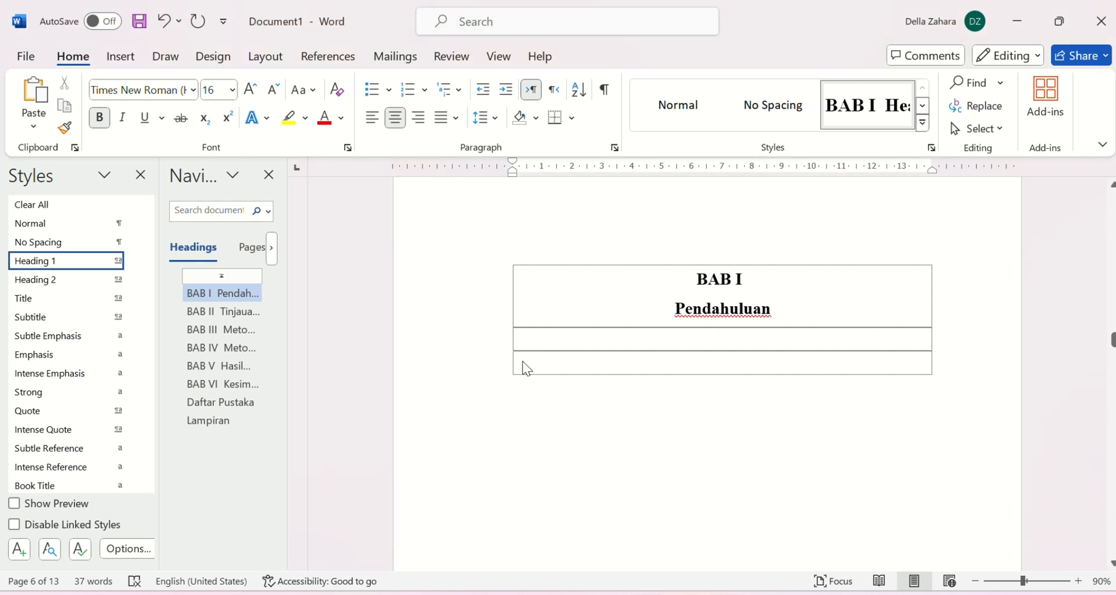
left_click(524, 362)
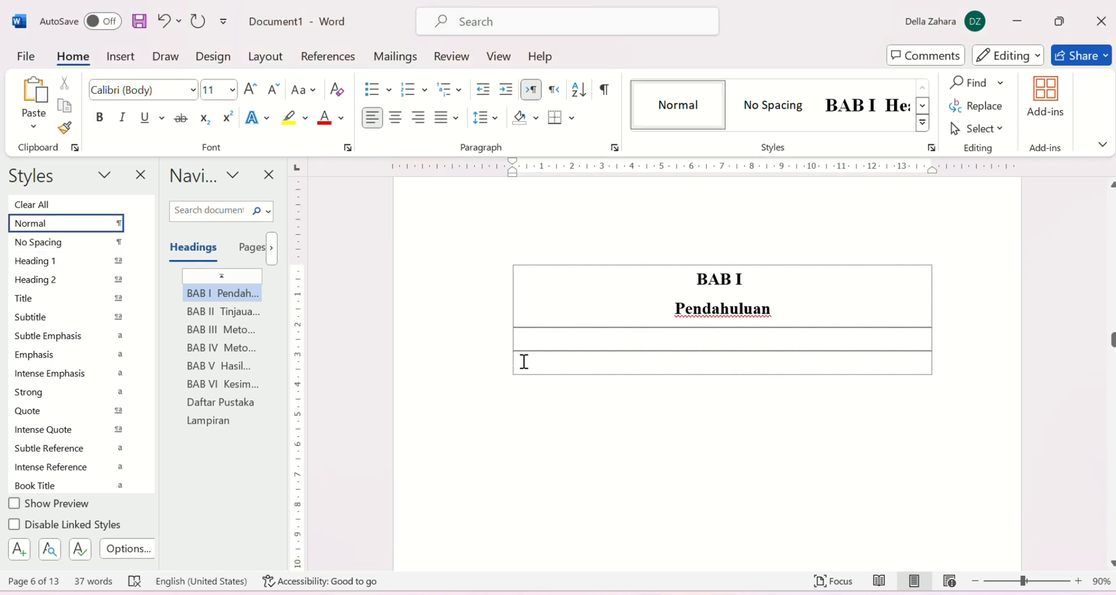
type("4")
type("atar")
type(" Be")
type("lakang")
left_click(81, 281)
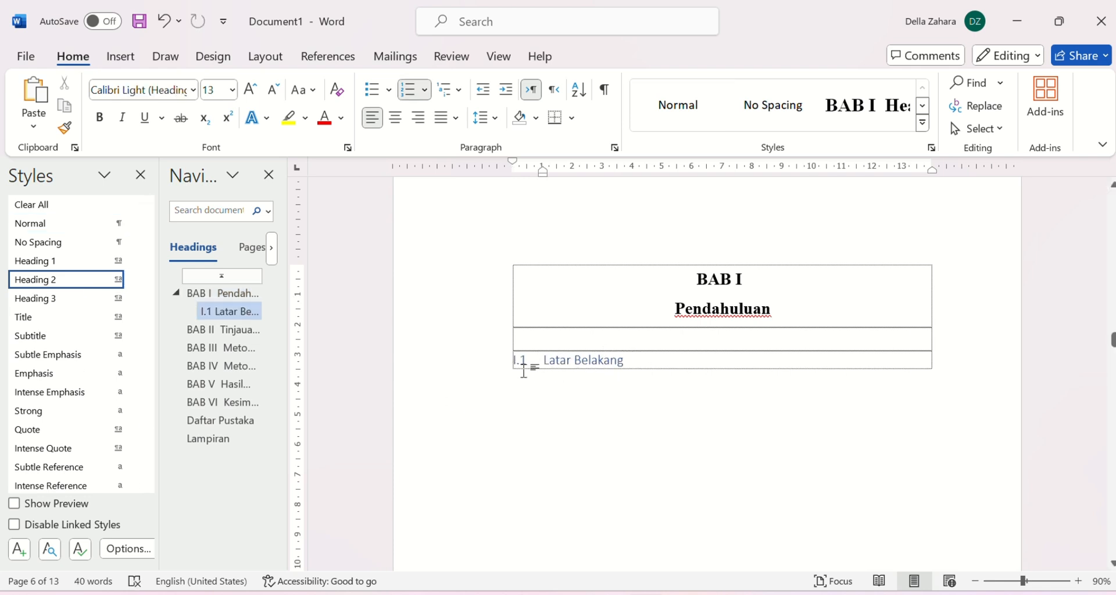
Modify the Heading 2 style to use Times New Roman (Headings CS), bold, with the automatic font colour.
left_click(132, 281)
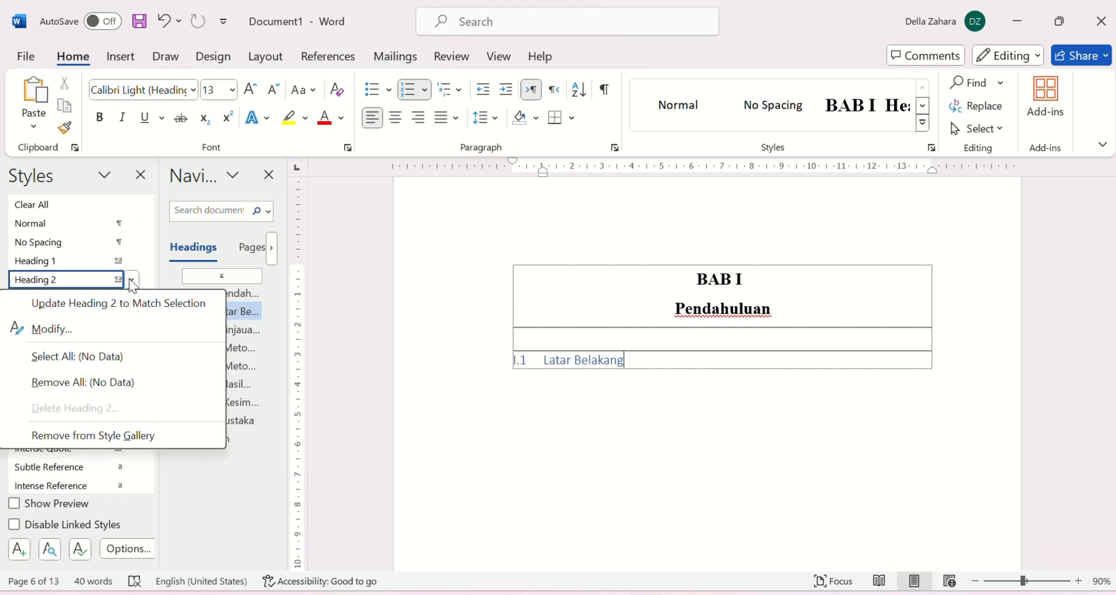
left_click(136, 329)
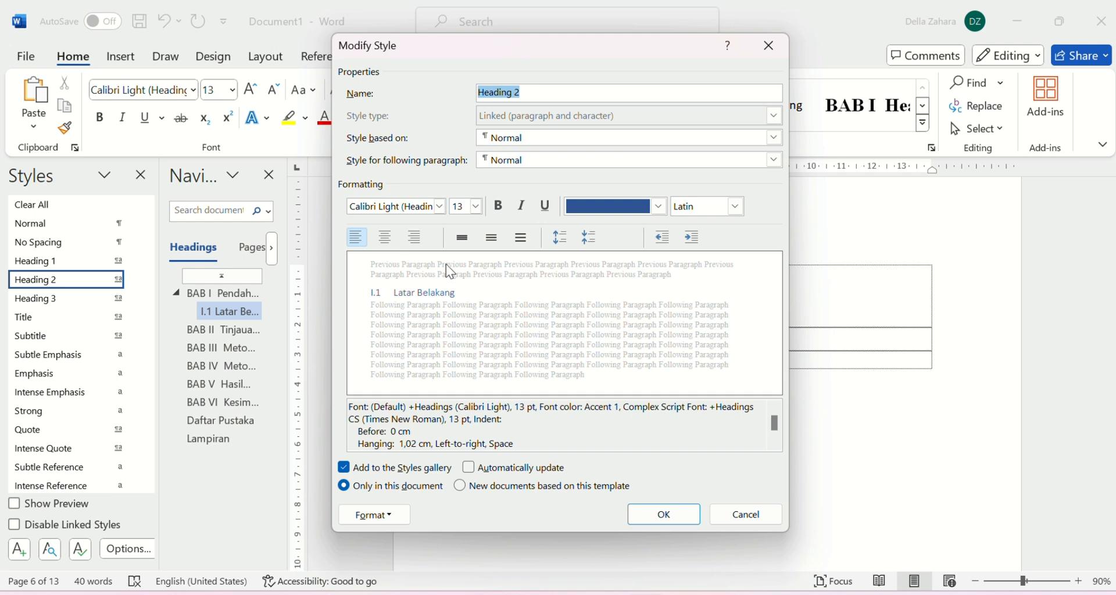
left_click(441, 206)
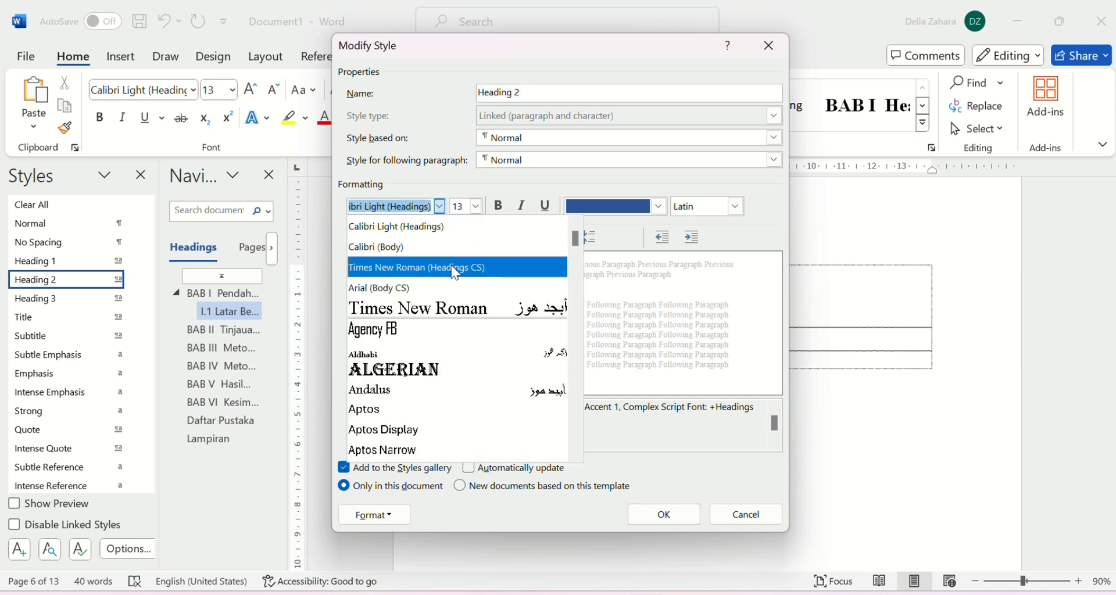
left_click(456, 268)
left_click(498, 206)
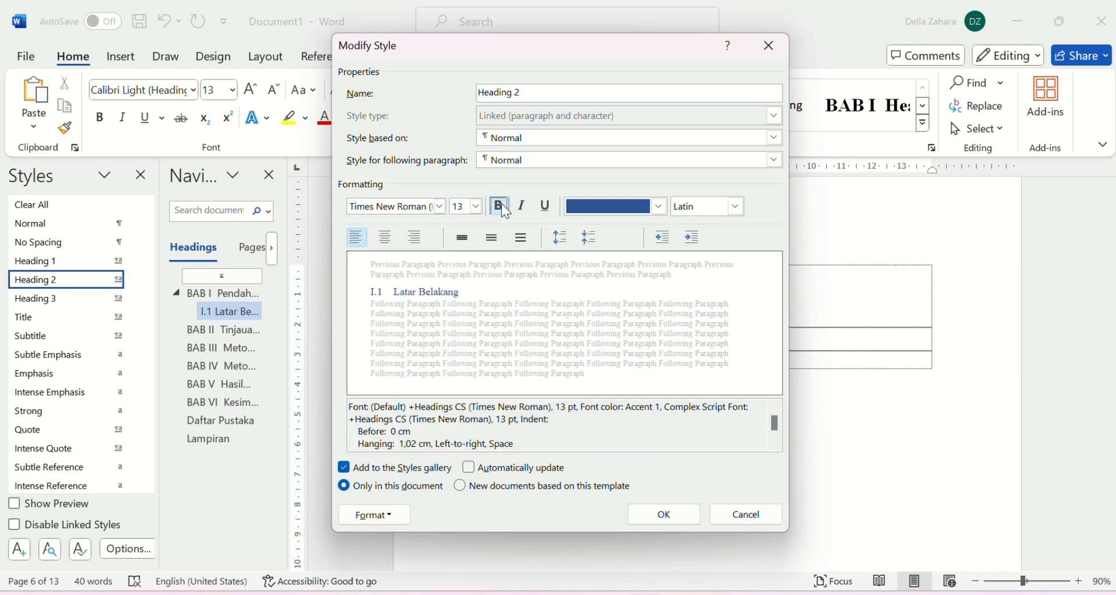
left_click(599, 207)
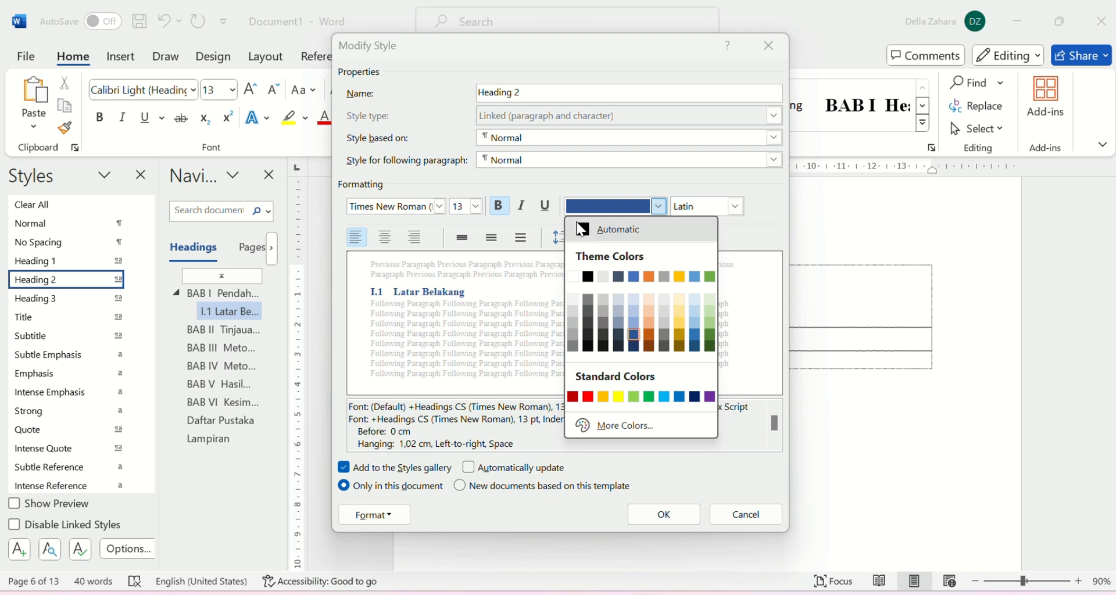
left_click(582, 230)
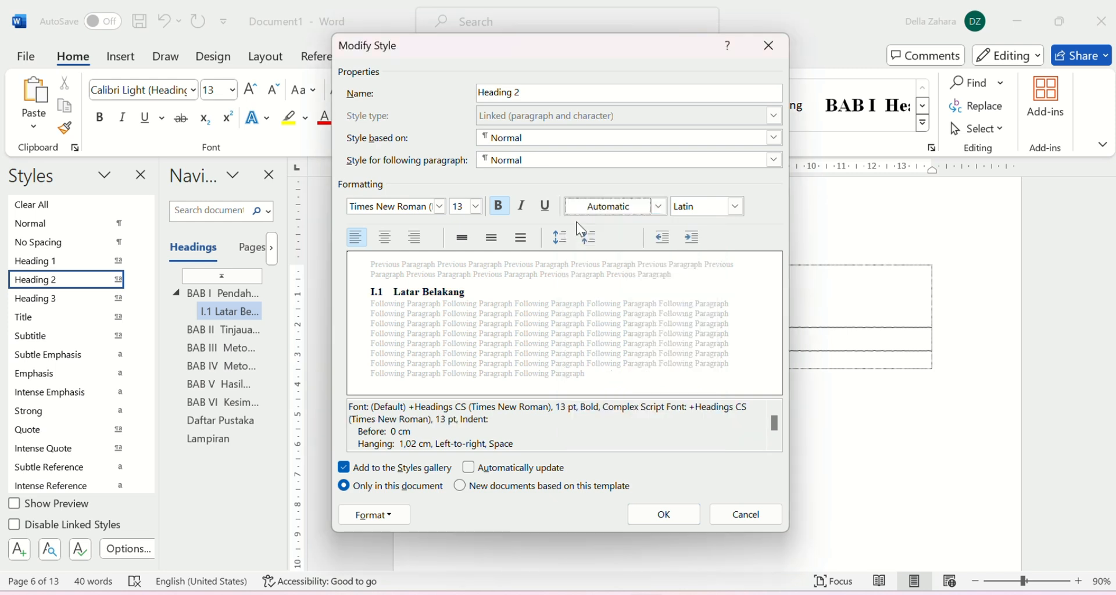
left_click(684, 514)
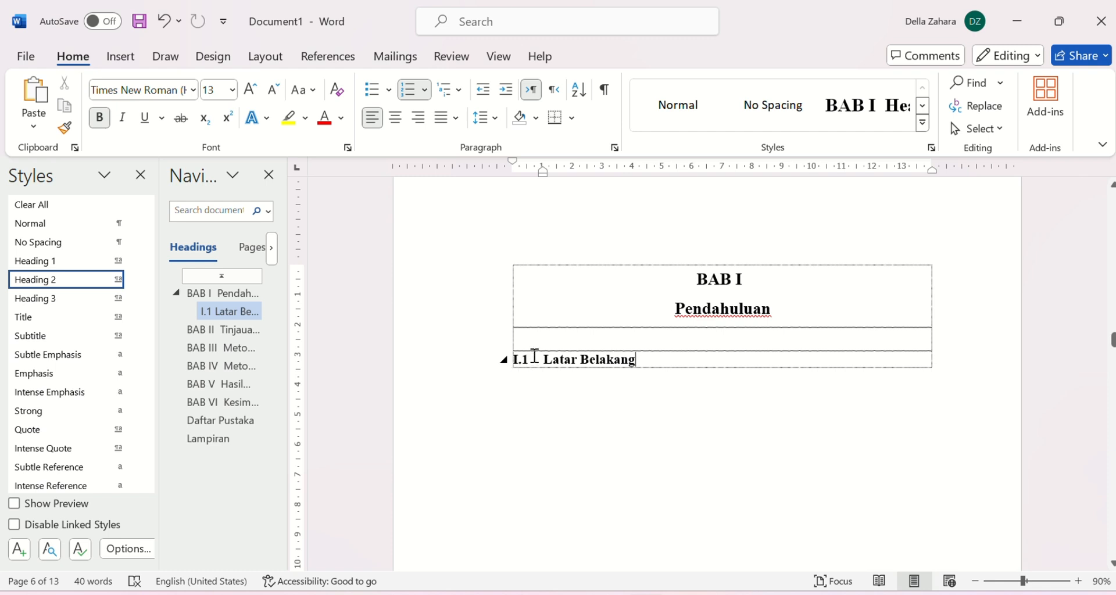
Turn on legal style numbering for level 2 of the multilevel list and start a new Heading 2 line below "Latar Belakang".
left_click(457, 94)
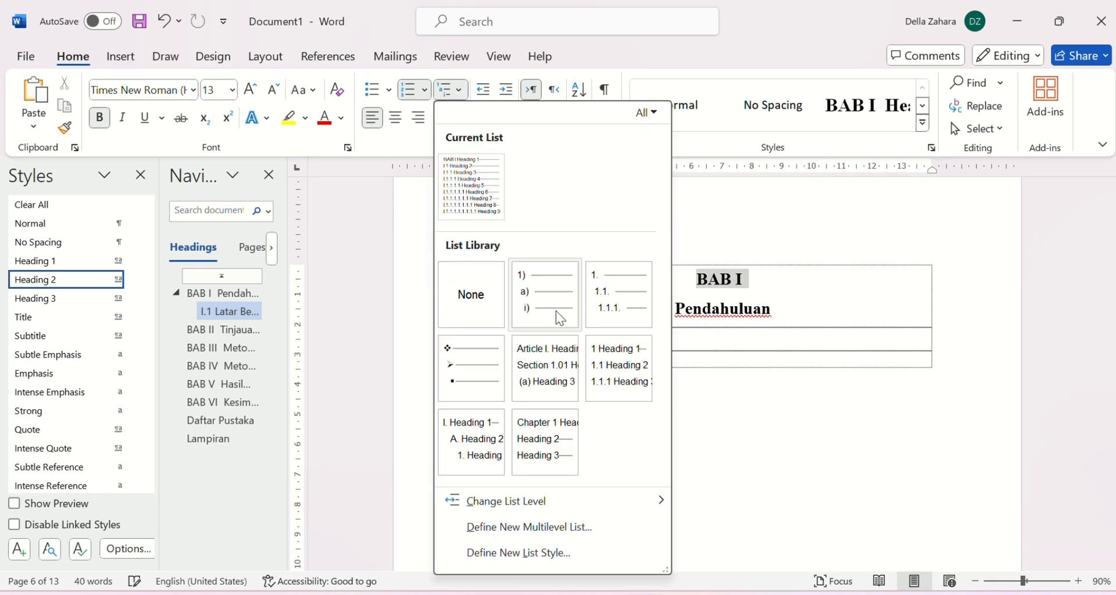
left_click(556, 532)
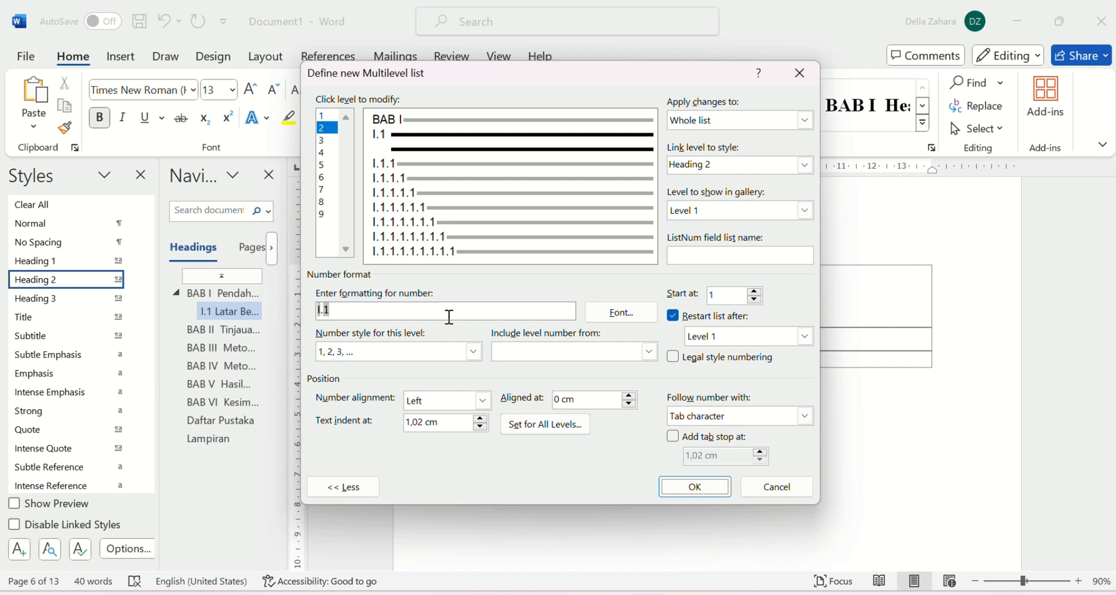
left_click(674, 358)
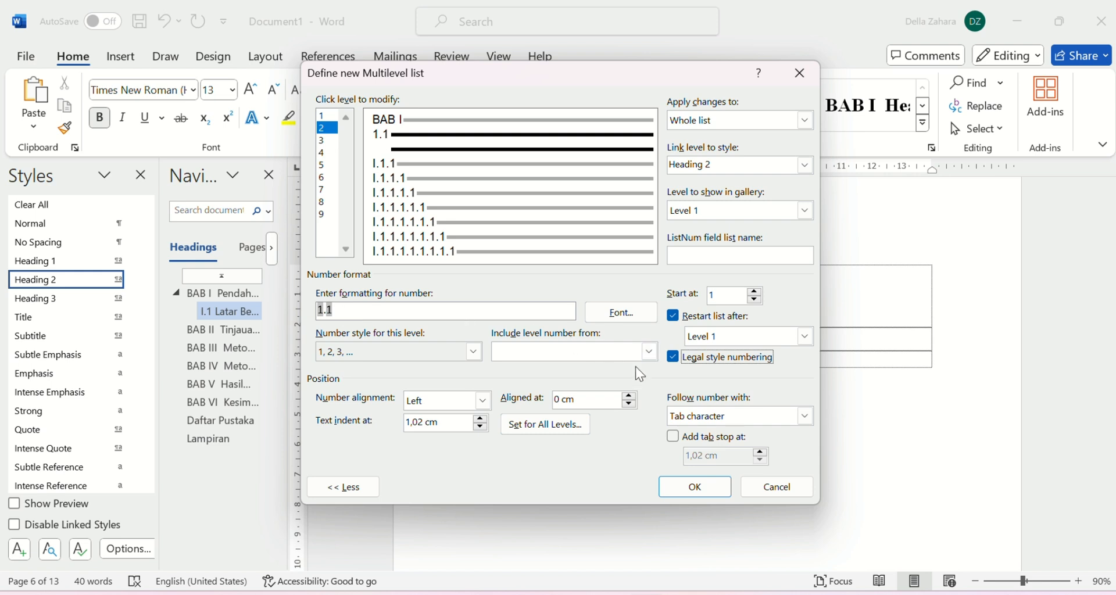
left_click(685, 493)
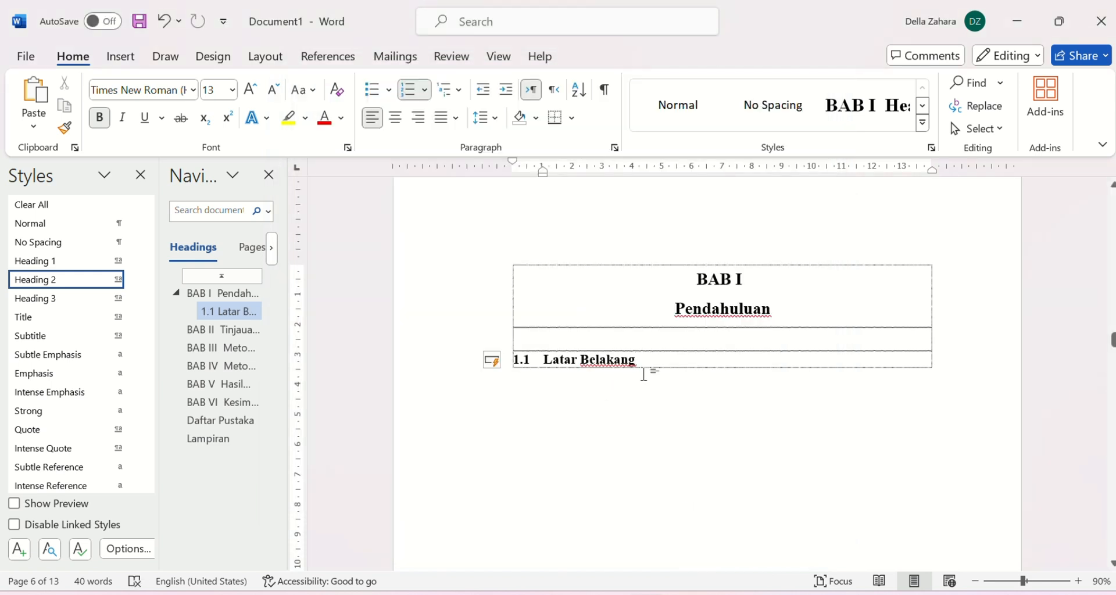
key("Return")
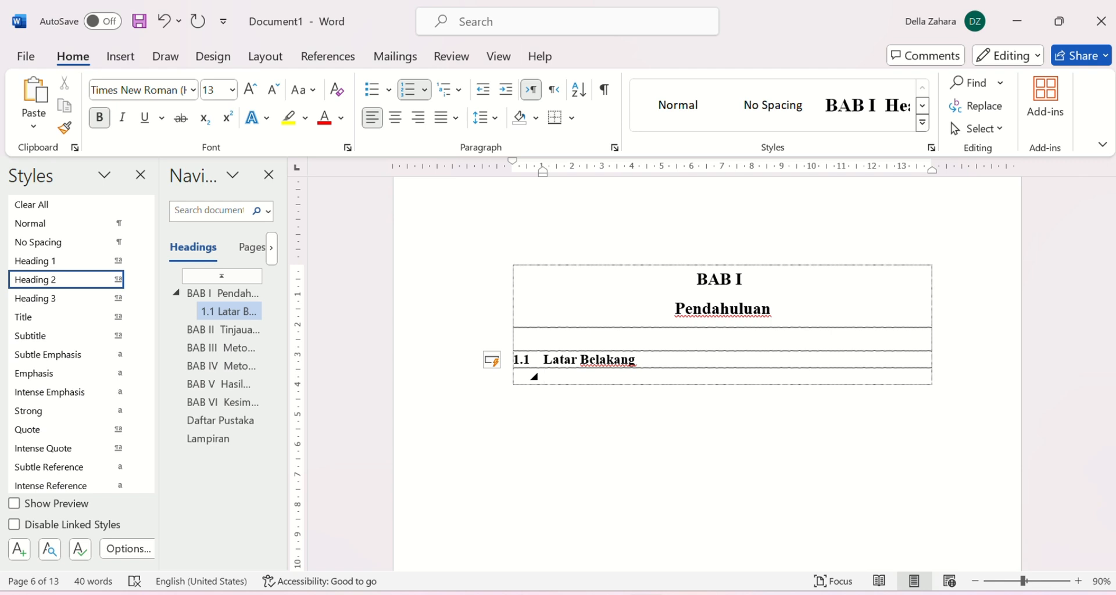
type("Batasan ")
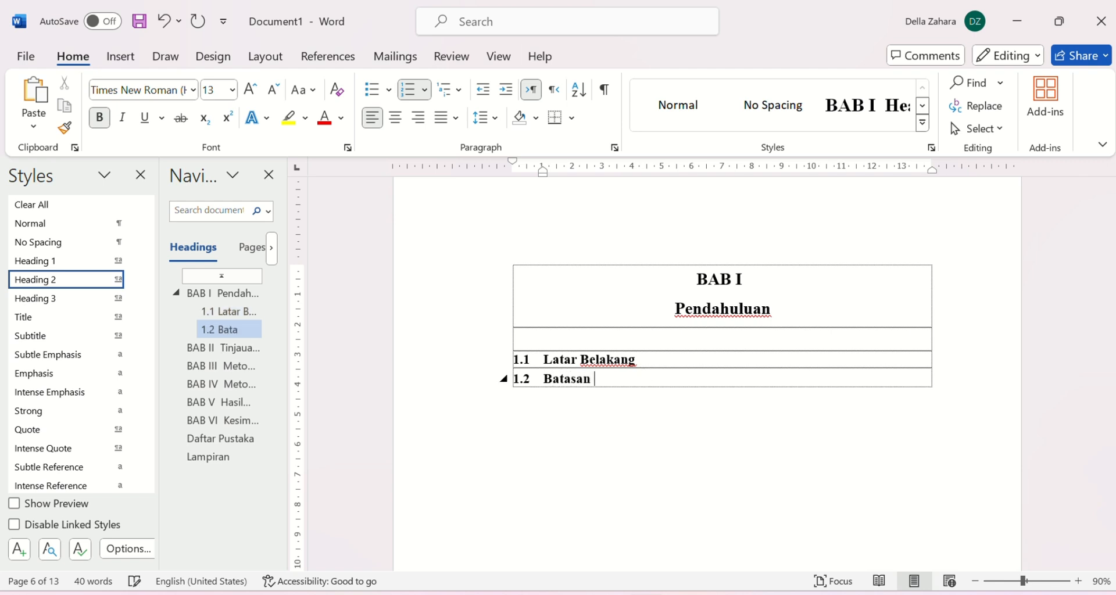
type("Masalah")
key("Return")
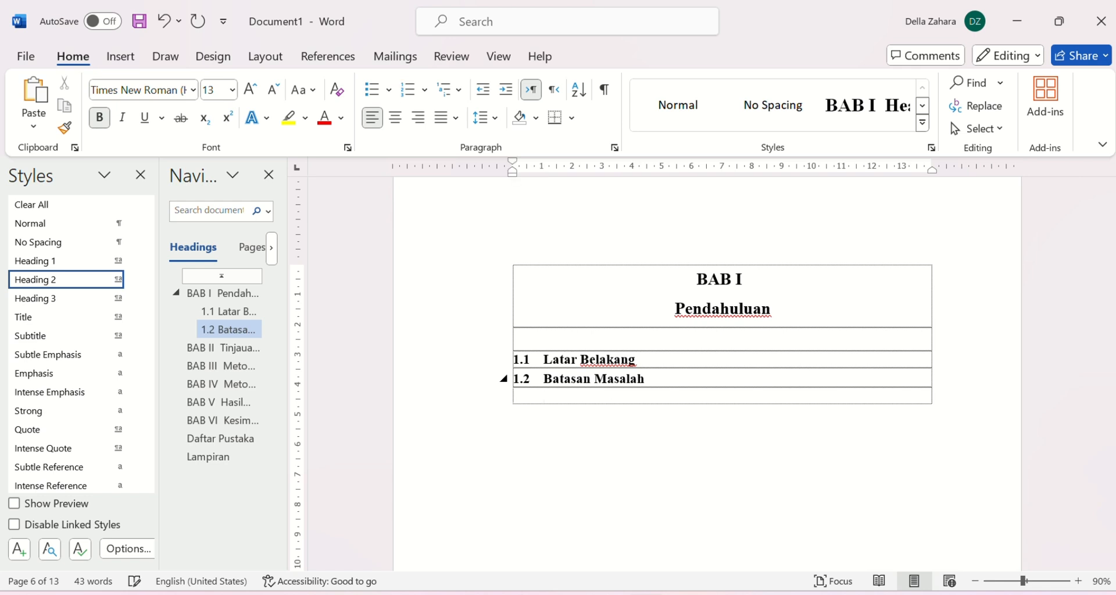
key("BackSpace")
key("BackSpace")
key("BackSpace")
key("BackSpace")
key("BackSpace")
key("BackSpace")
key("BackSpace")
key("BackSpace")
key("BackSpace")
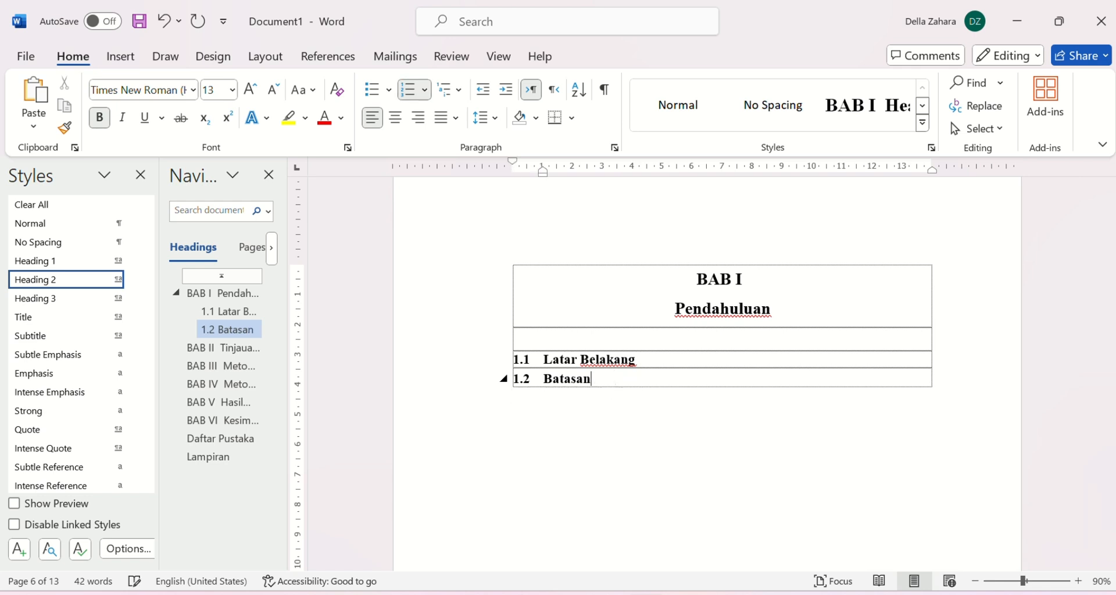
key("BackSpace")
key("BackSpace")
key("BackSpace")
key("BackSpace")
key("BackSpace")
key("BackSpace")
key("BackSpace")
key("BackSpace")
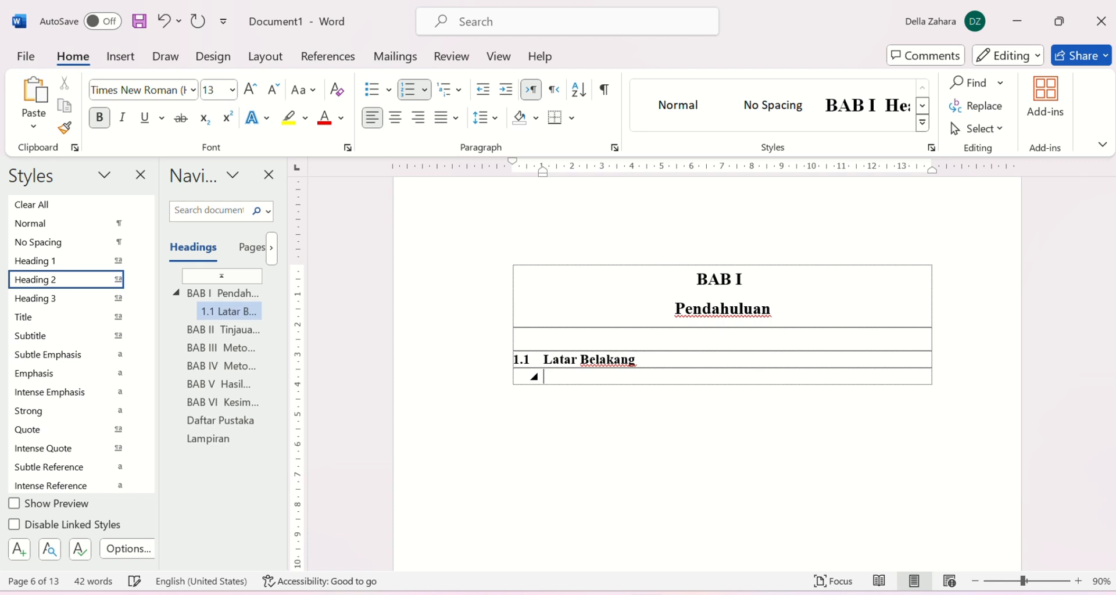
key("ctrl+z")
Enter "Identifikasi Masalah" as the second Heading 2 subheading and start another Heading 2 line below it.
type("Ide")
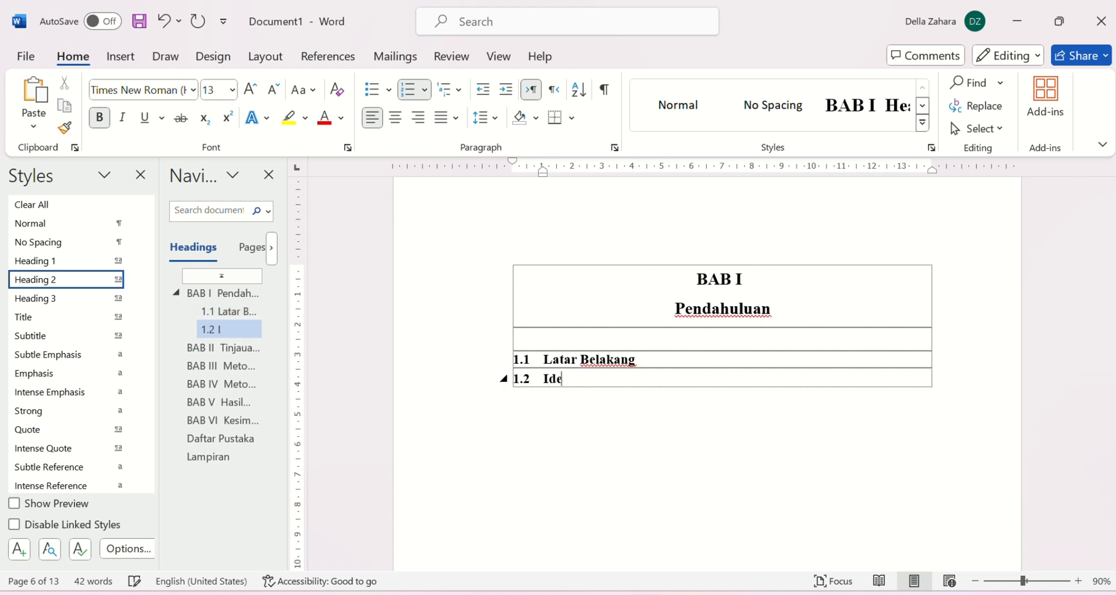
type("ntifikasi ")
type("Ma")
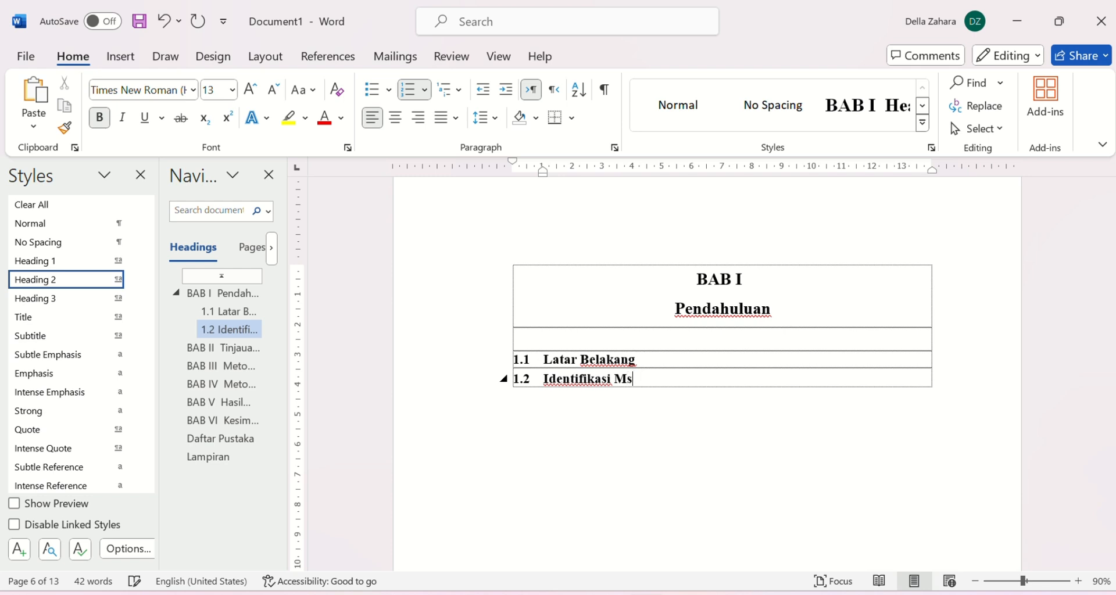
type("s")
key("BackSpace")
type("asalah")
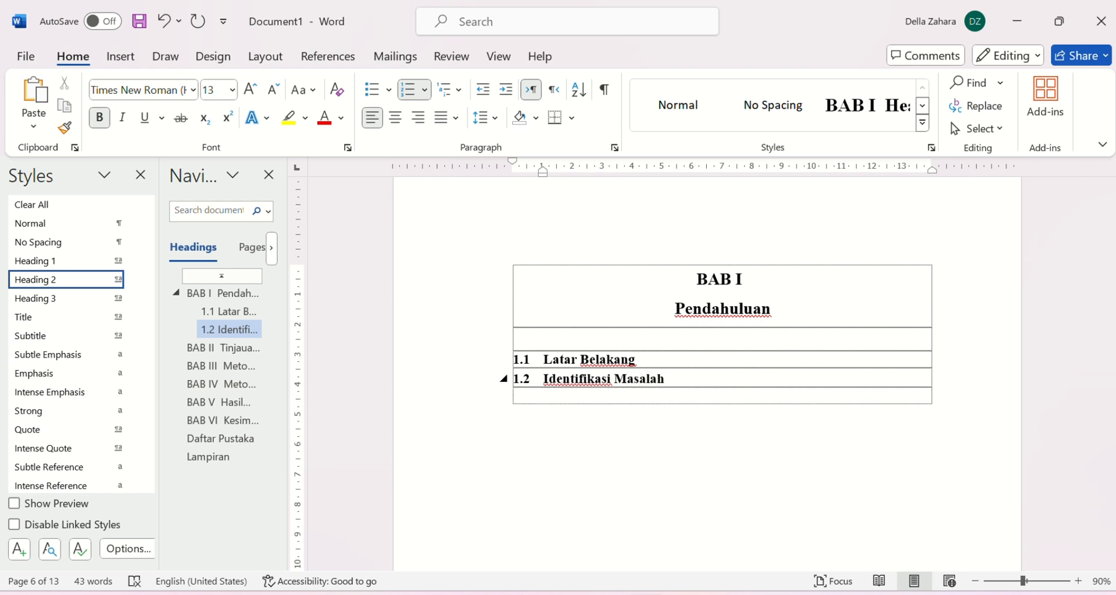
Add the Heading 2 subheadings "Batasan Masalah", "Tujuan Penelitian" and "Manfaat Penelitian" on consecutive lines.
type("Batasan Masalah")
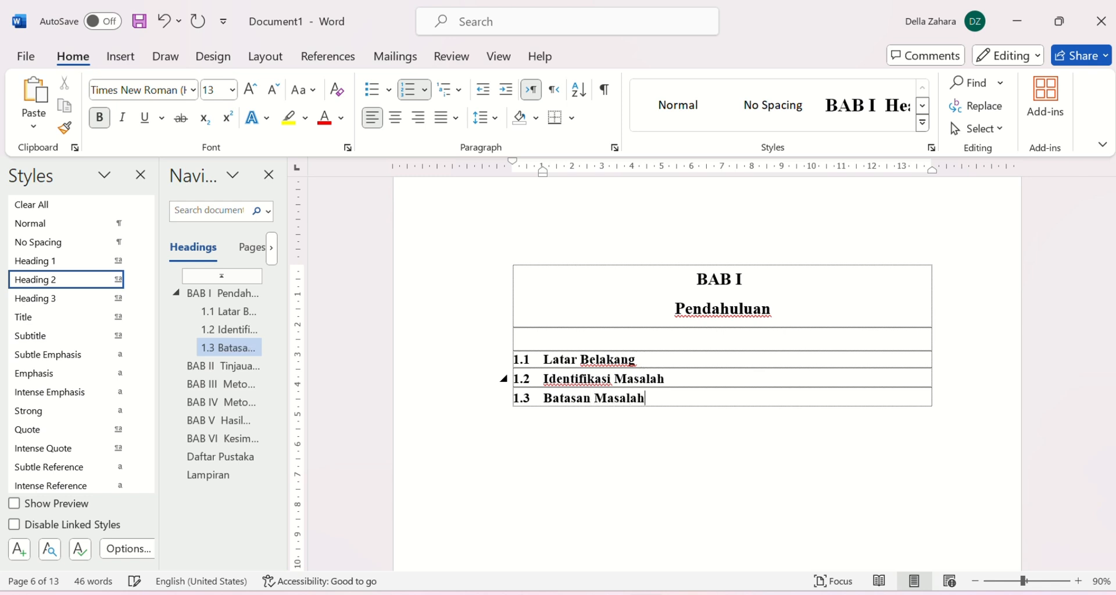
key("Tab")
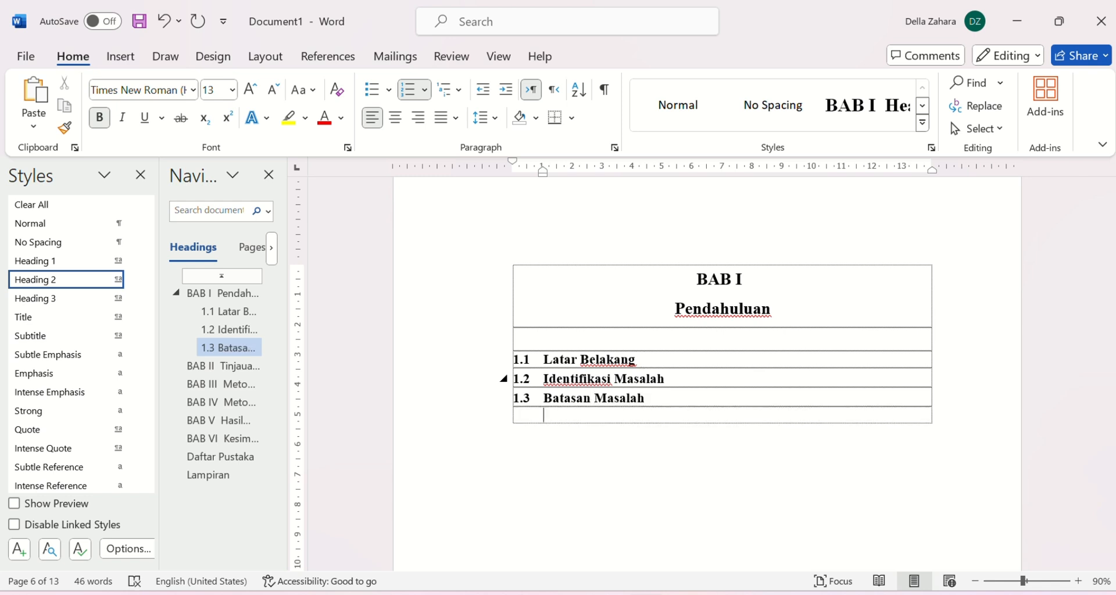
type("Tujuan ")
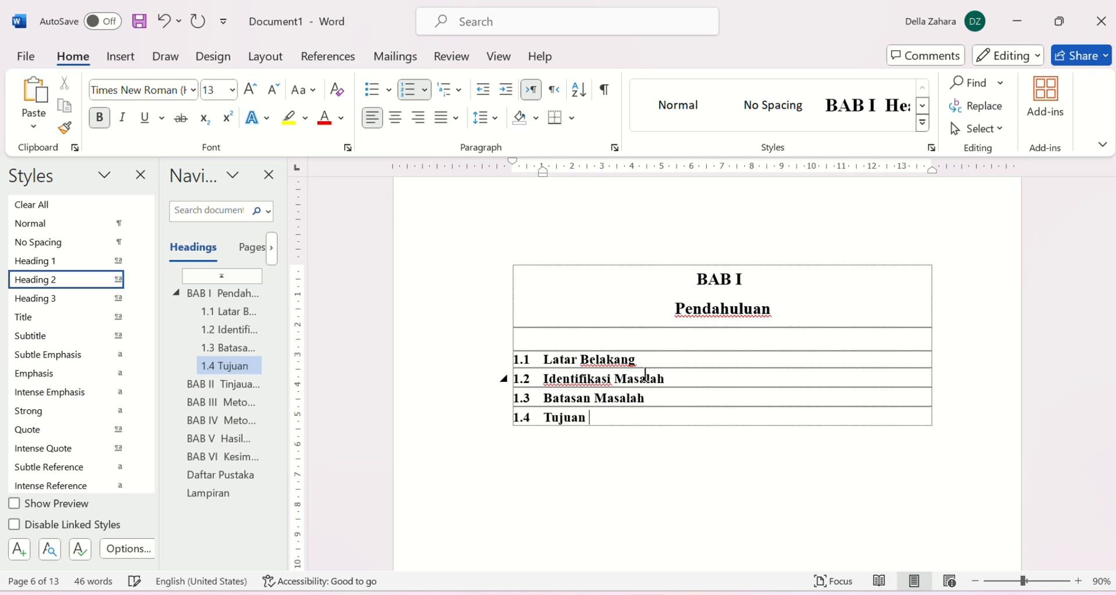
type("Penelitian")
key("Tab")
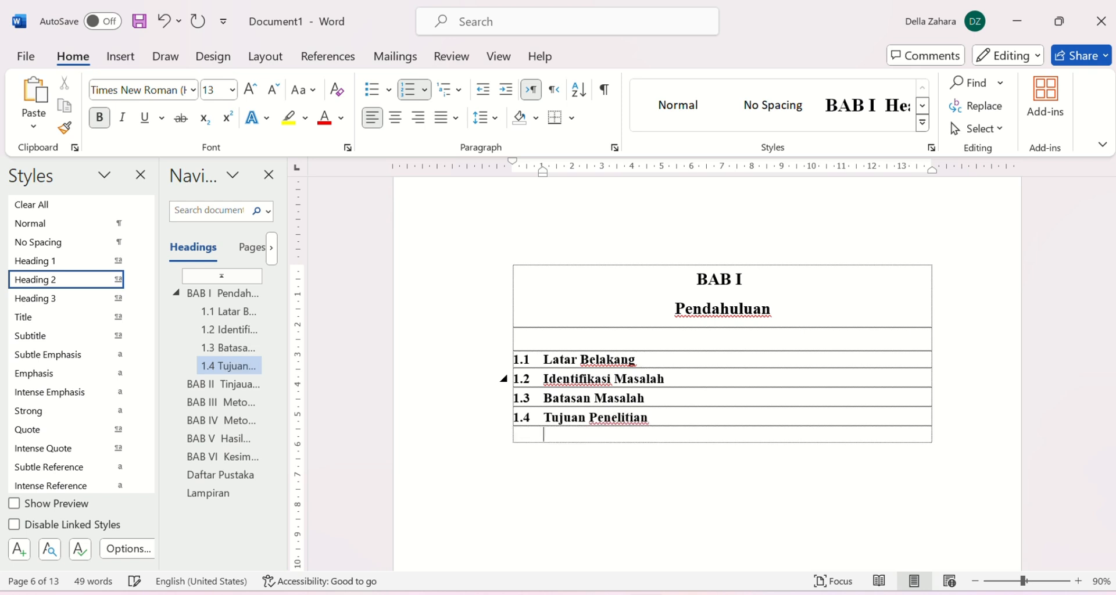
type("Manfa")
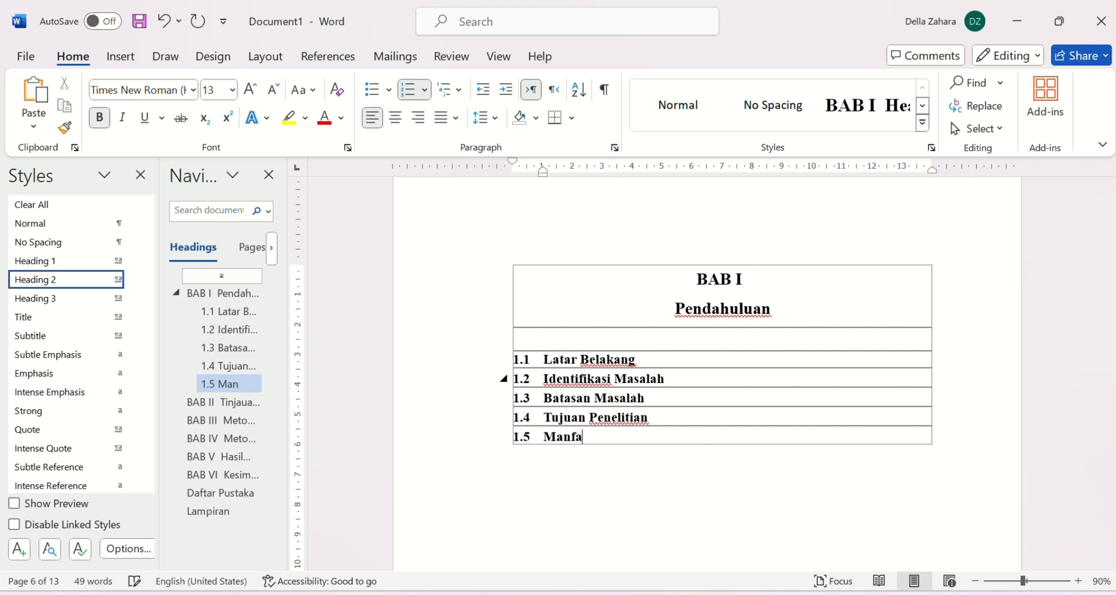
type("at Penelitian")
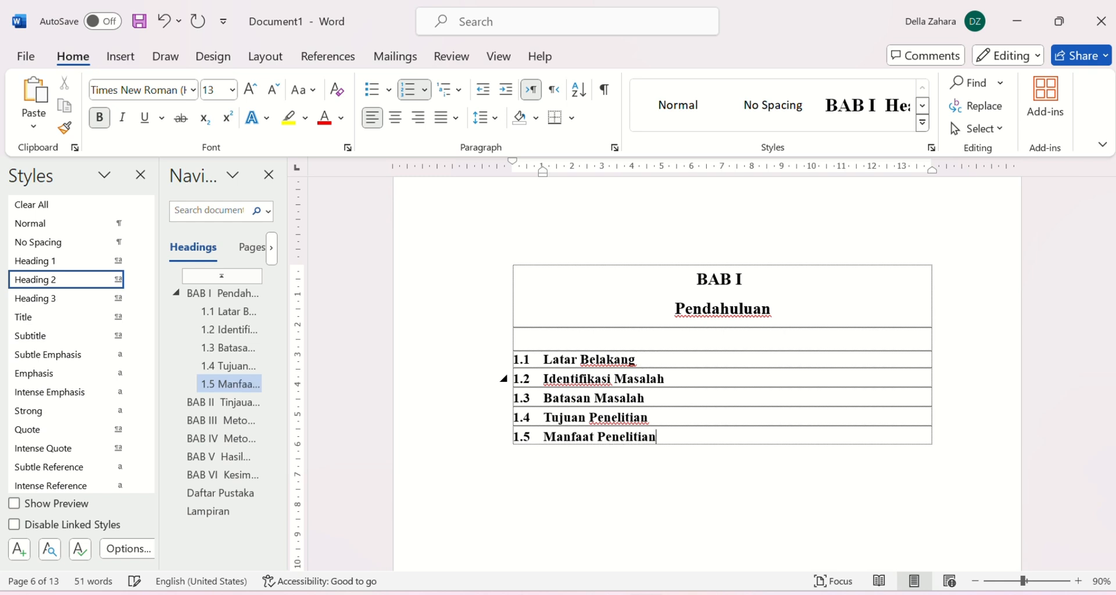
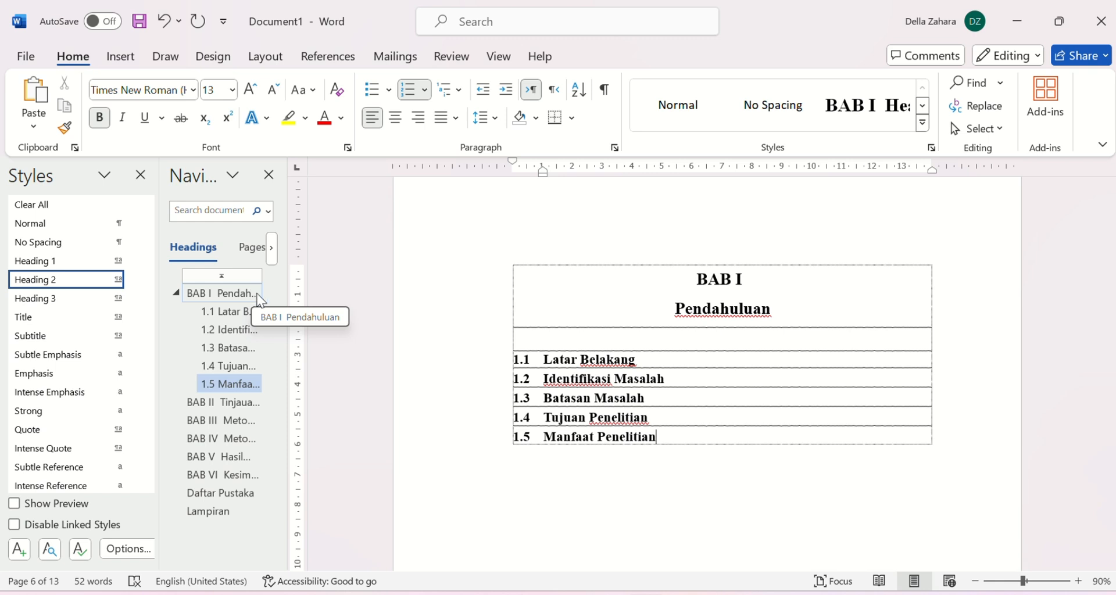
Jump to the "BAB I Pendahuluan" heading and the "Identifikasi Masalah" subheading through the document outline.
left_click(259, 298)
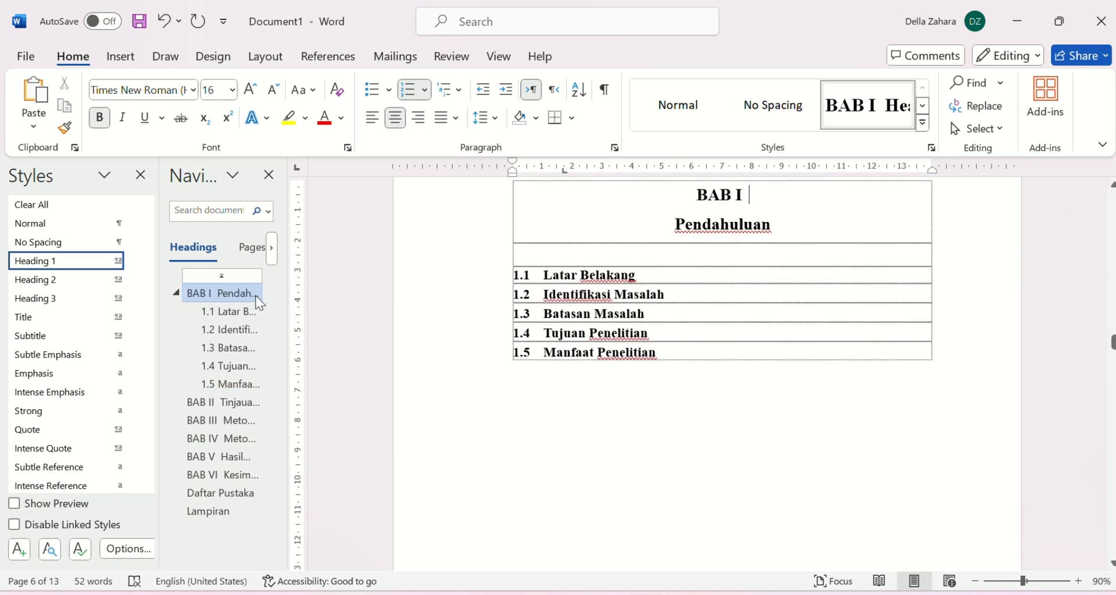
left_click(237, 326)
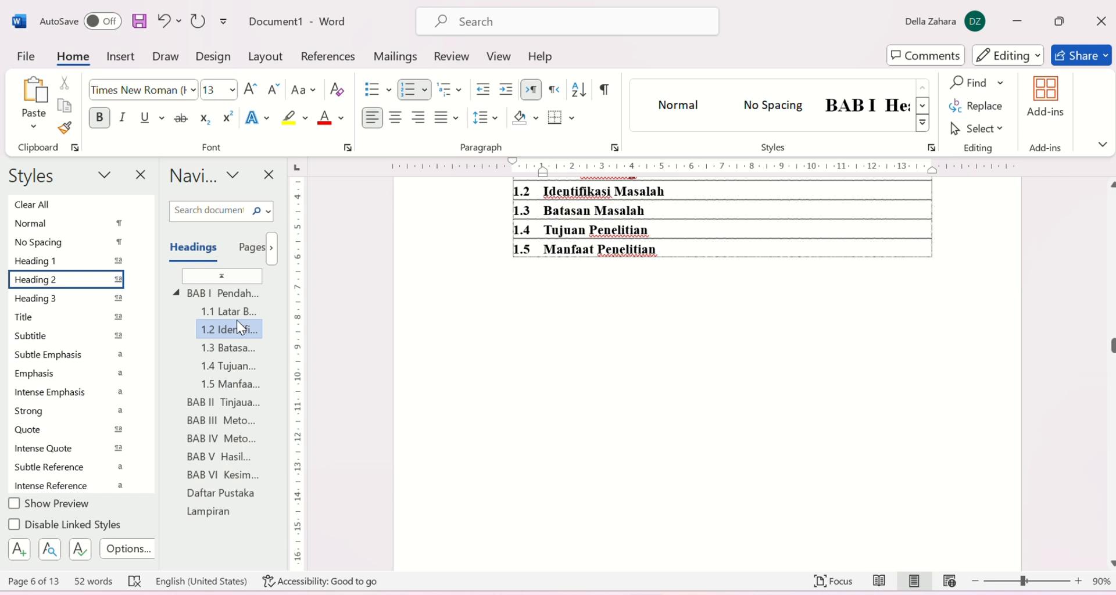
scroll(579, 299, "up", 3)
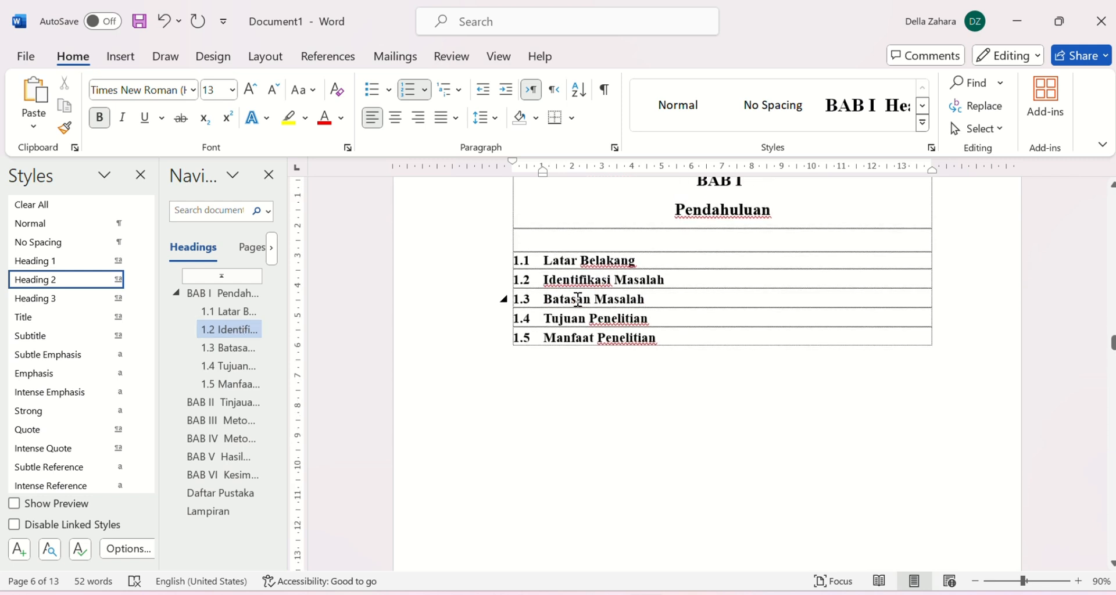
Insert an empty Normal line below each of the "Latar Belakang", "Identifikasi Masalah", "Batasan Masalah" and "Tujuan Penelitian" subheadings.
left_click(669, 340)
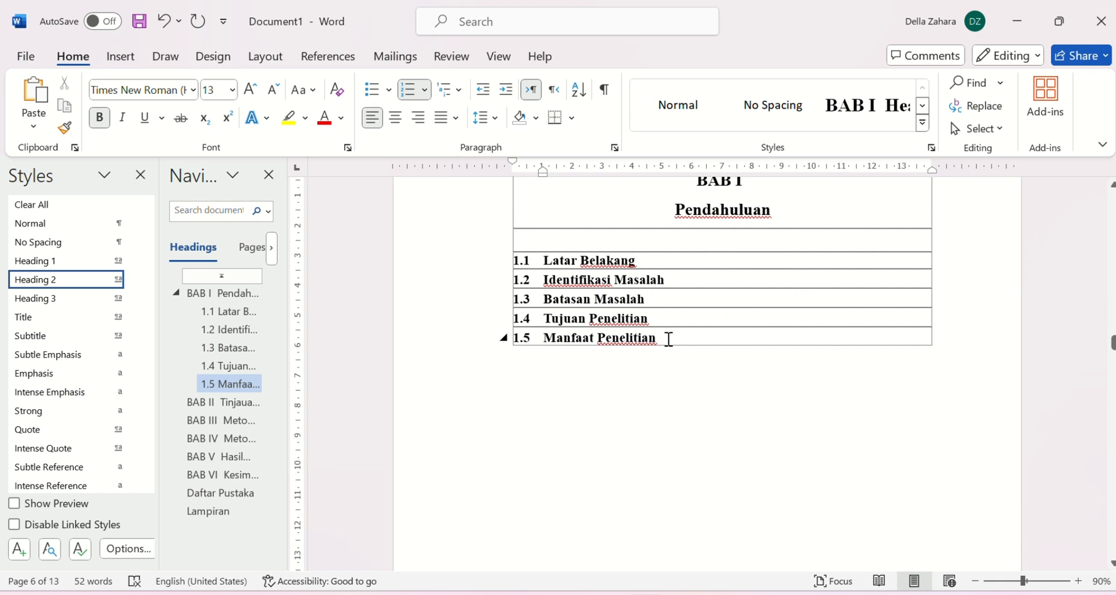
left_click(661, 261)
key("Return")
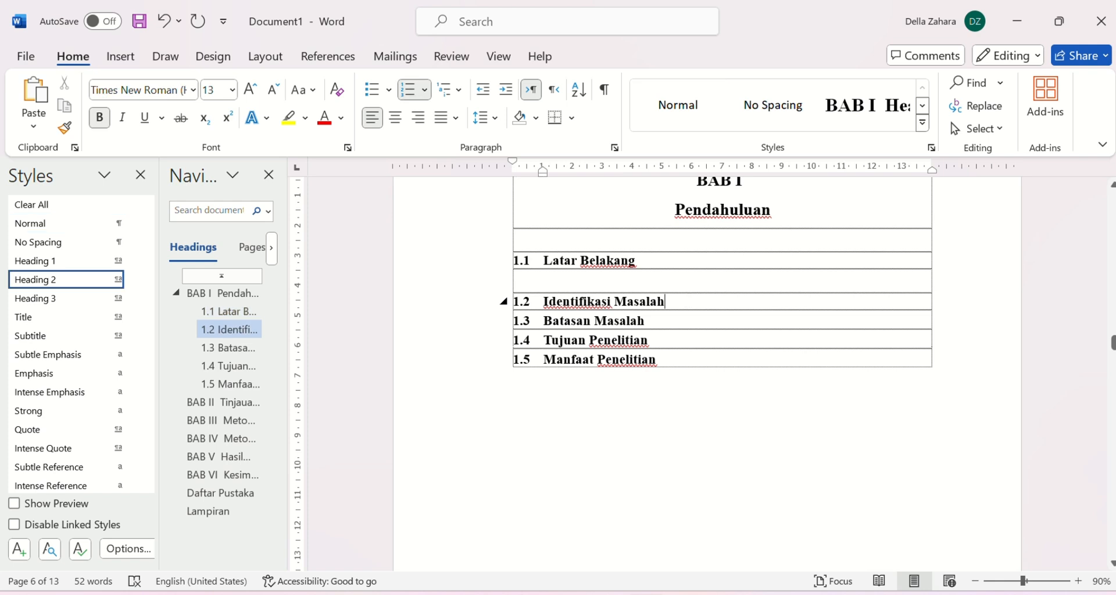
key("Return")
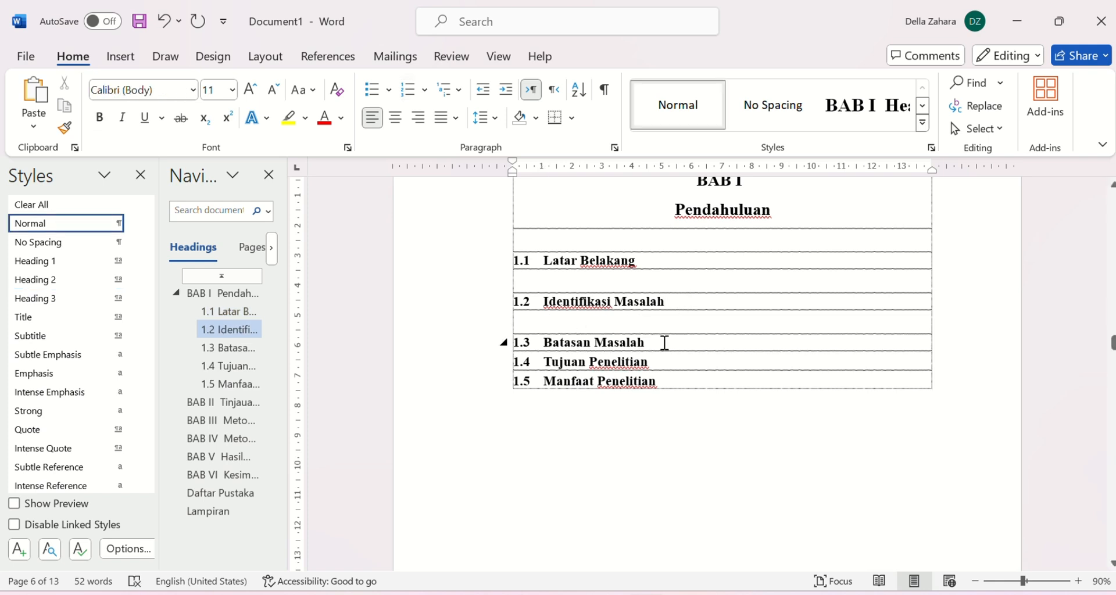
left_click(665, 343)
key("Return")
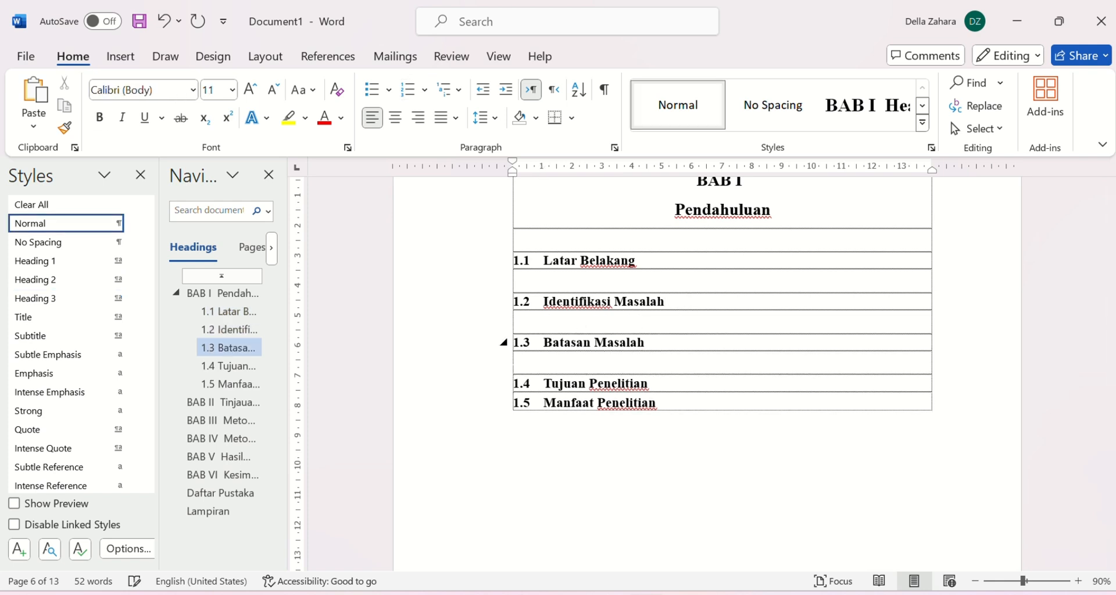
left_click(659, 383)
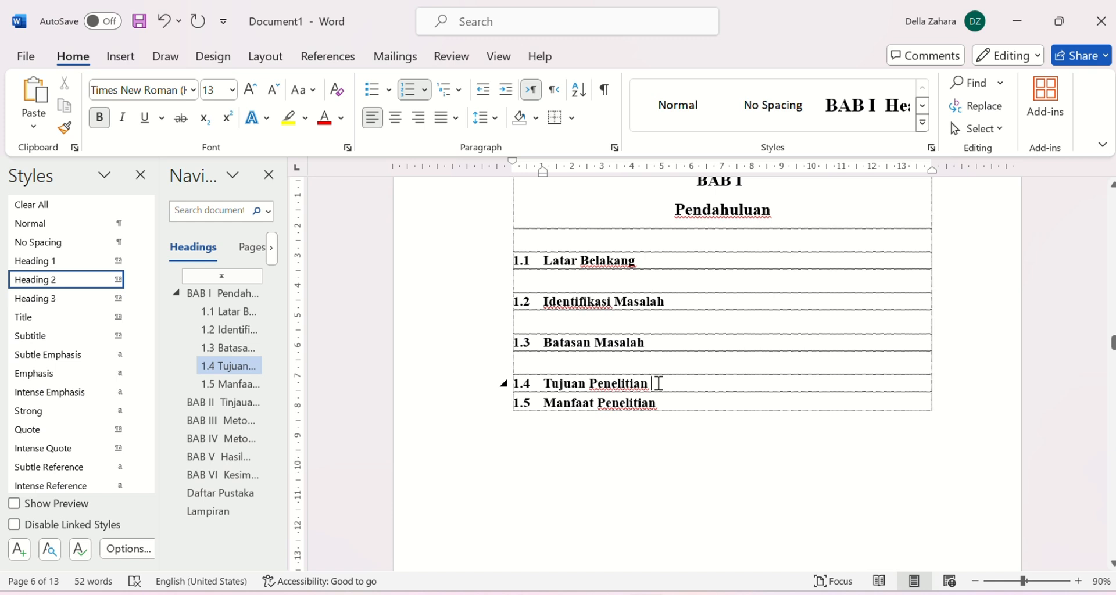
key("Return")
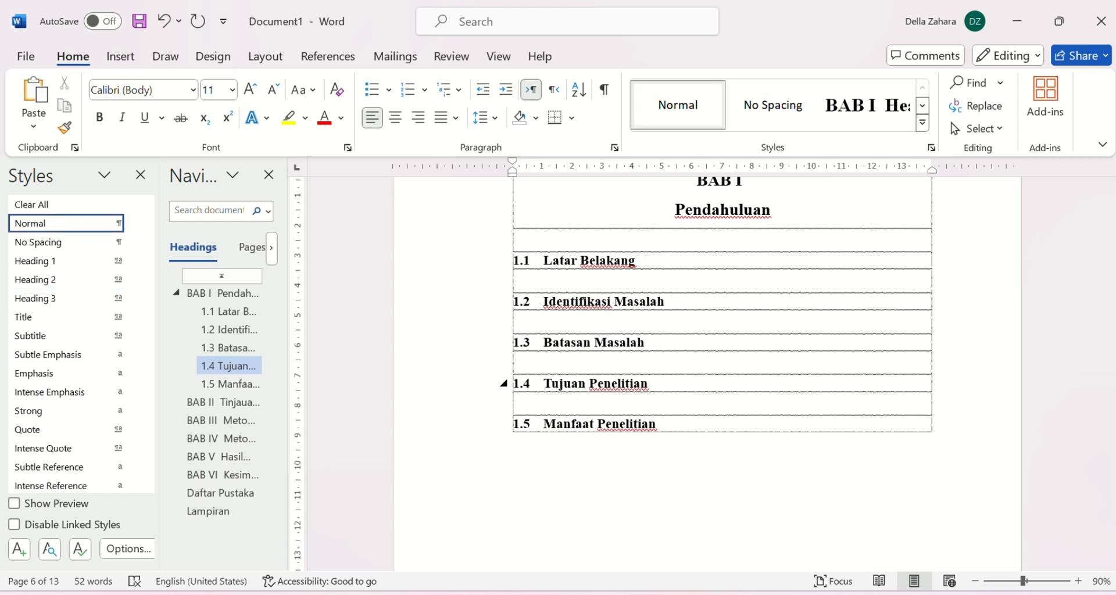
Enter "Tinjauan Pustaka", "Penelitian Terdahulu", "Kajian Teori" and "Landasan Teori" on consecutive lines below the BAB II heading.
scroll(708, 372, "down", 10)
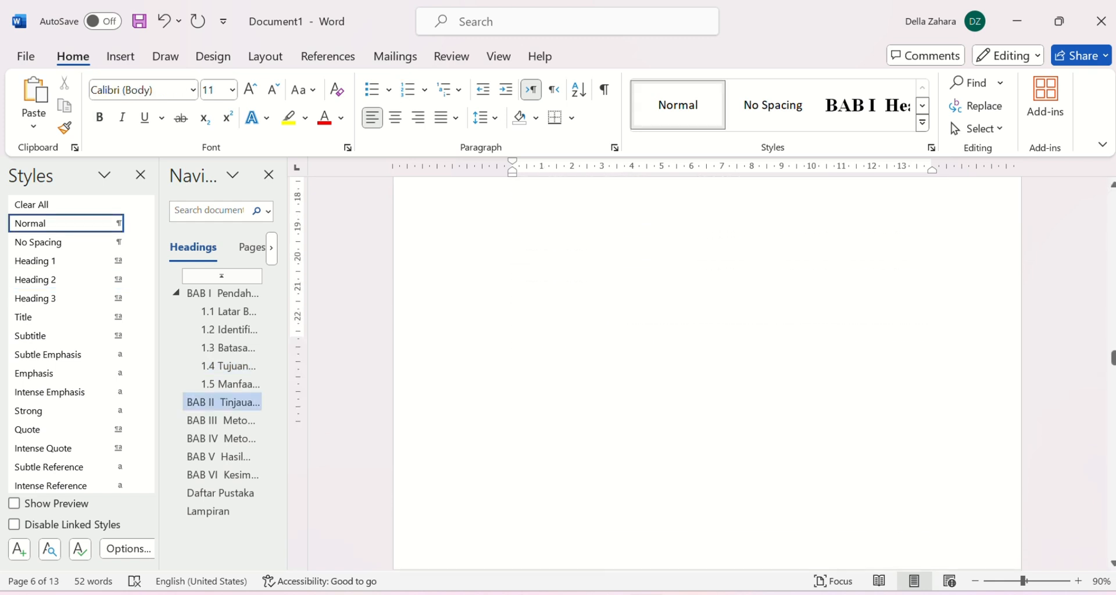
scroll(720, 341, "down", 3)
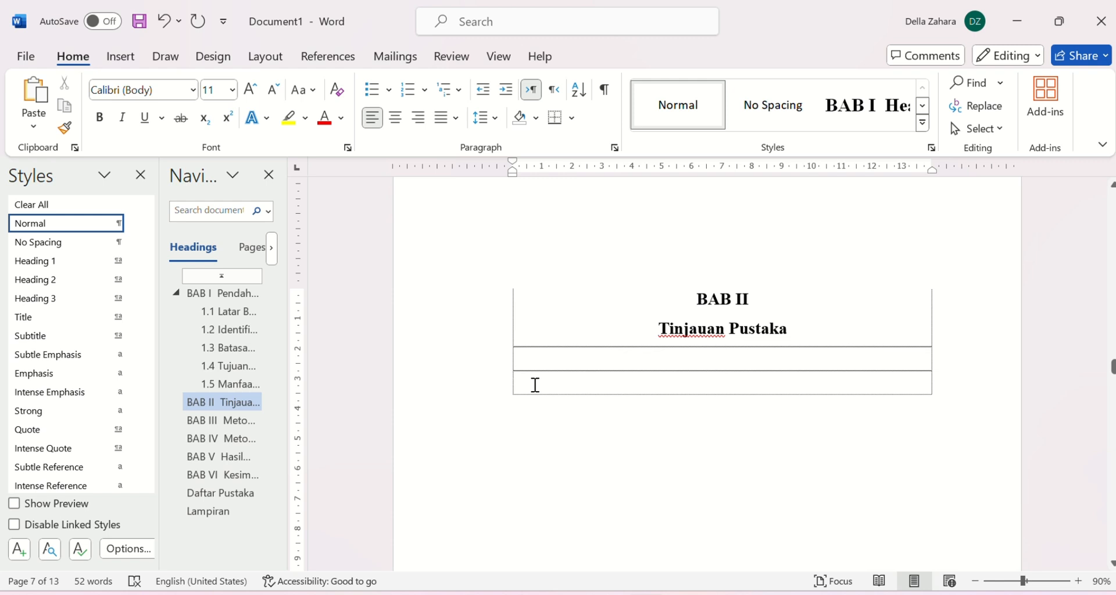
type("t")
key("BackSpace")
type("Tinjauan Pustaka")
key("Tab")
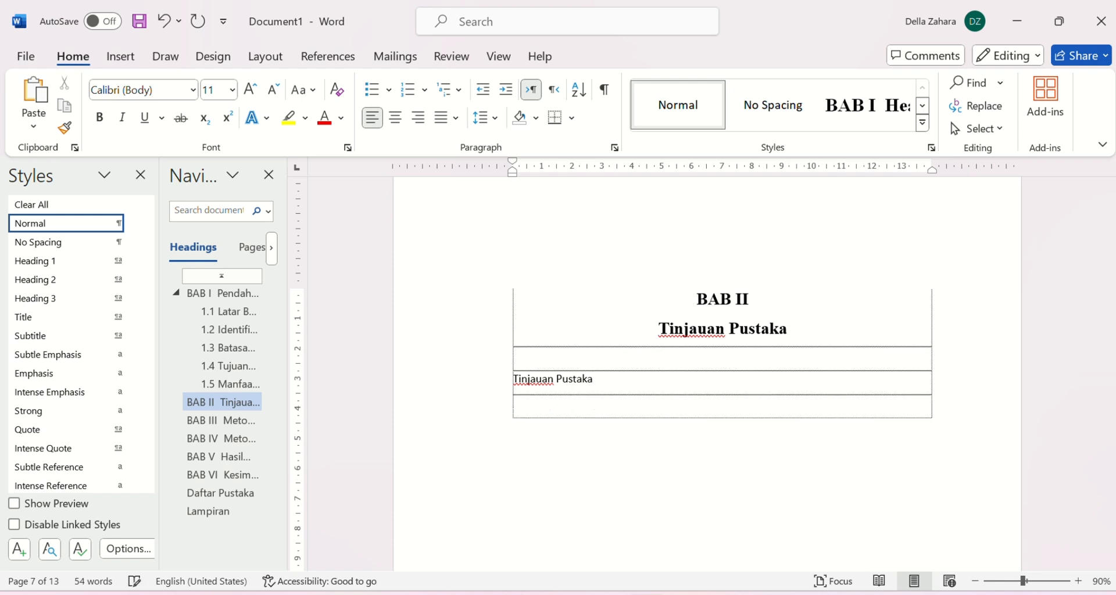
type("Penelitian Terdahulu")
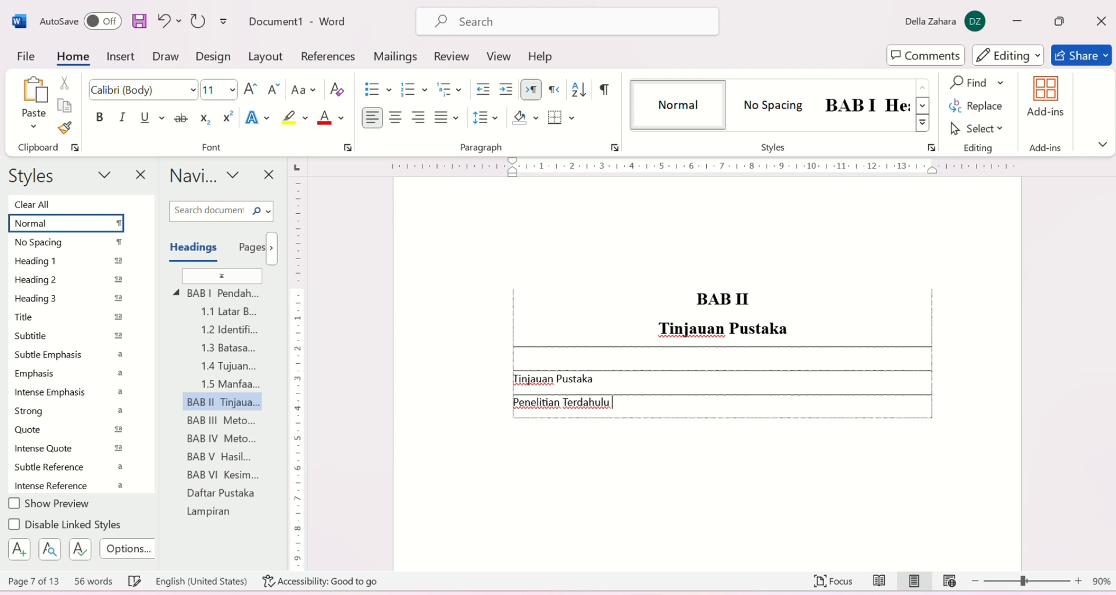
key("Tab")
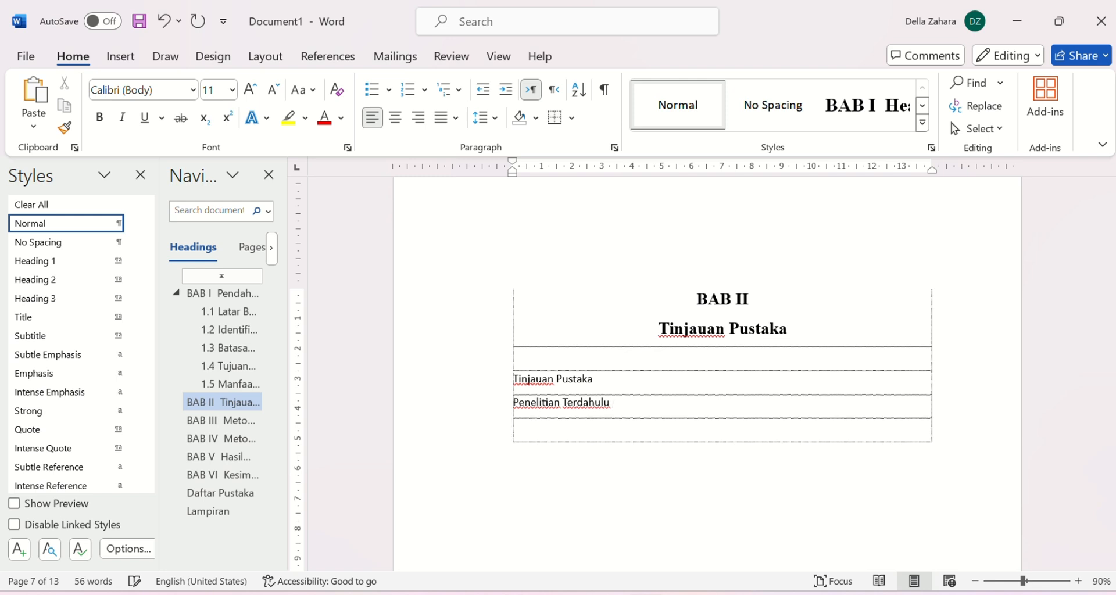
type("Kajian Teori")
key("Tab")
type("L")
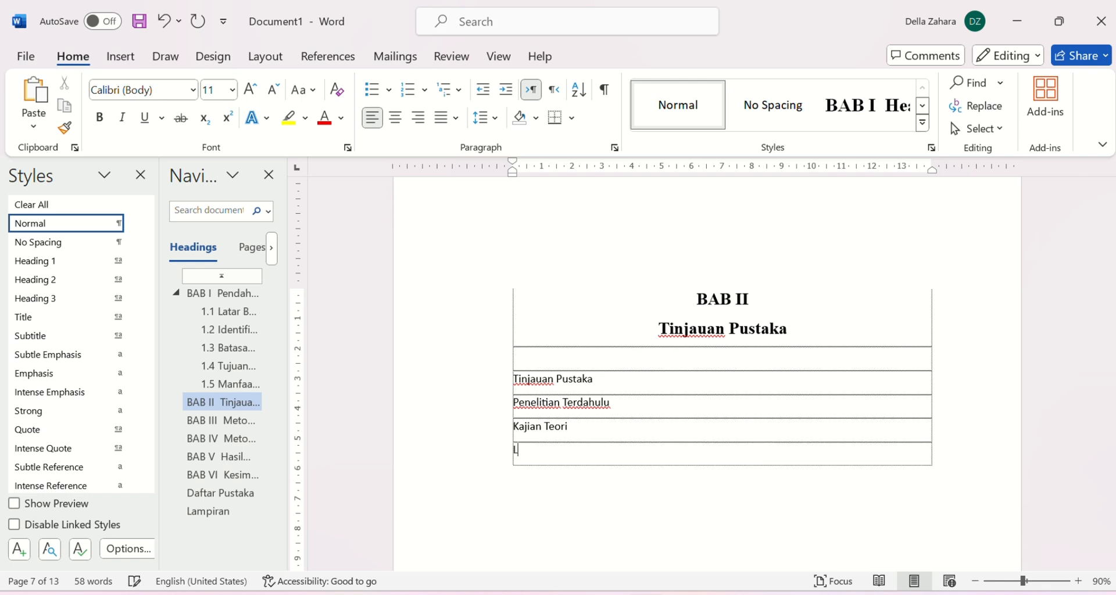
type("andasan Teori")
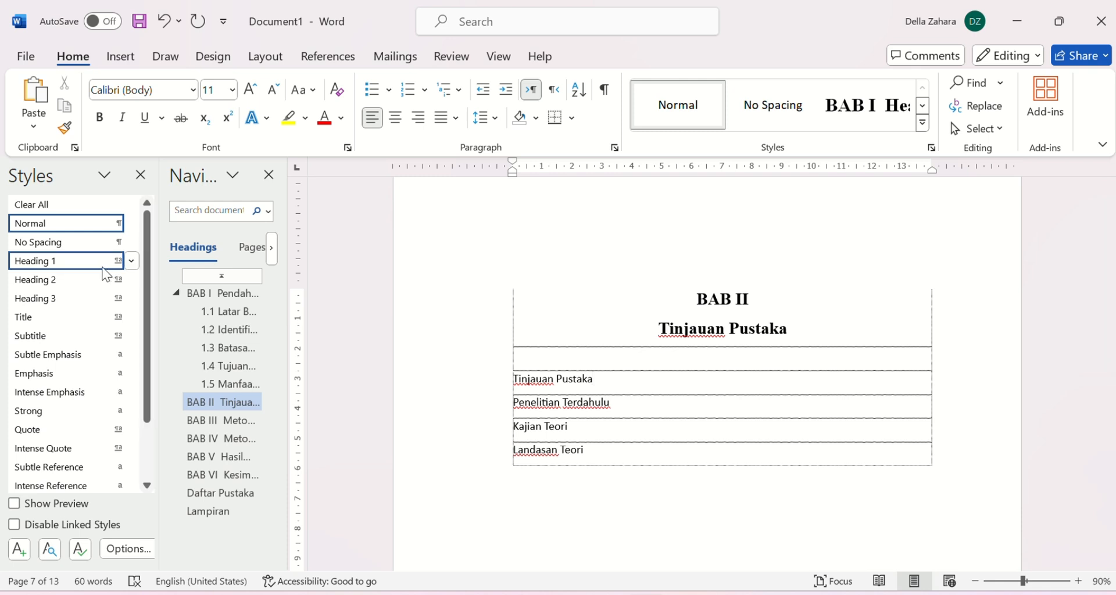
Apply Heading 2 to the "Tinjauan Pustaka" and "Landasan Teori" lines under BAB II, and Heading 3 to "Penelitian Terdahulu".
left_click(80, 283)
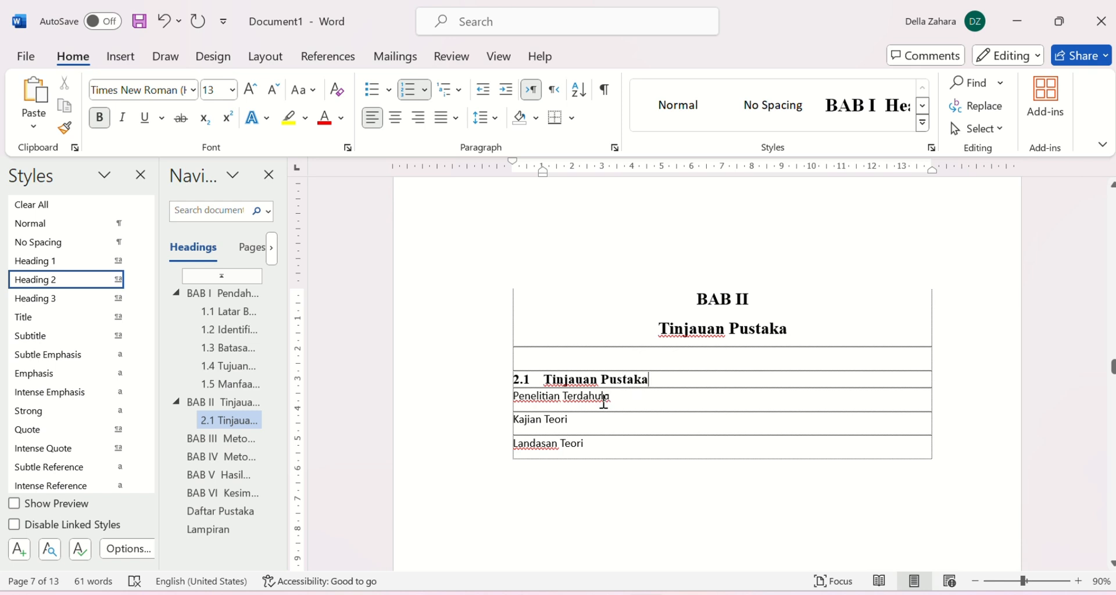
left_click(587, 443)
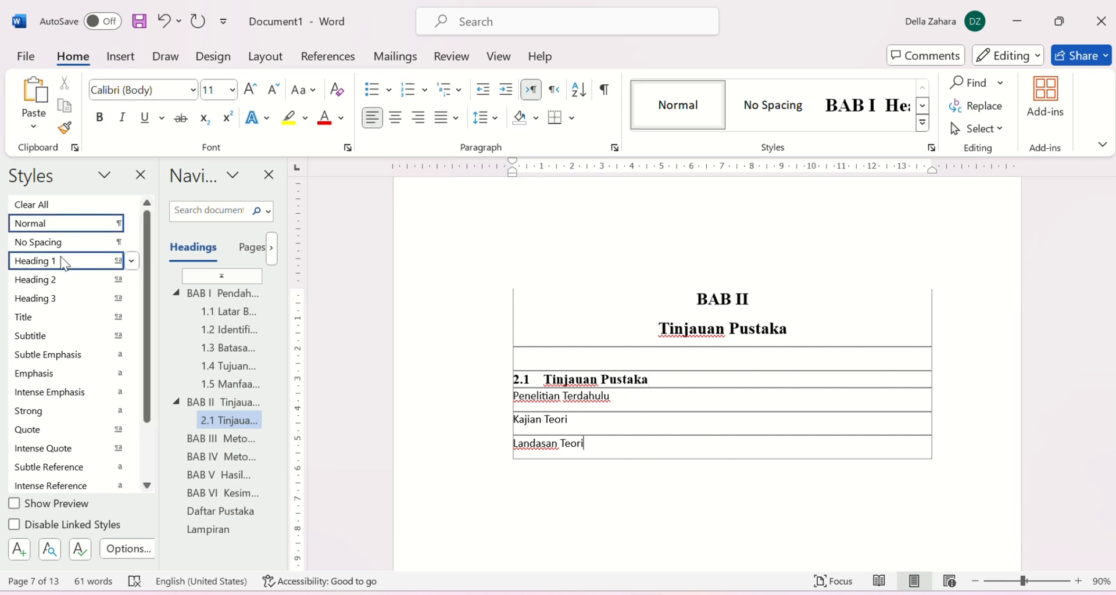
left_click(65, 279)
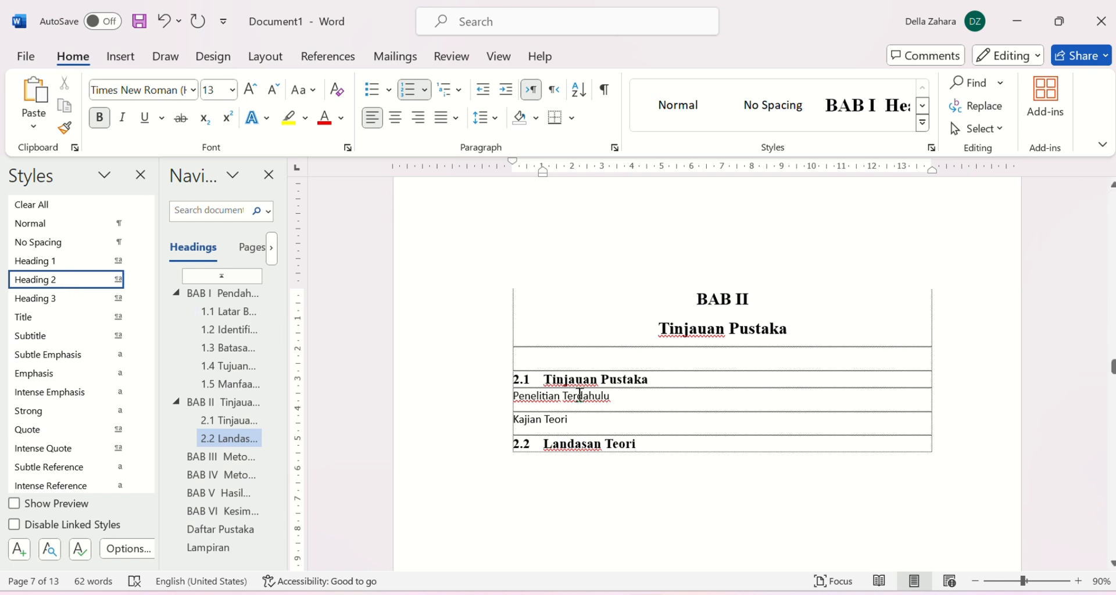
left_click(611, 396)
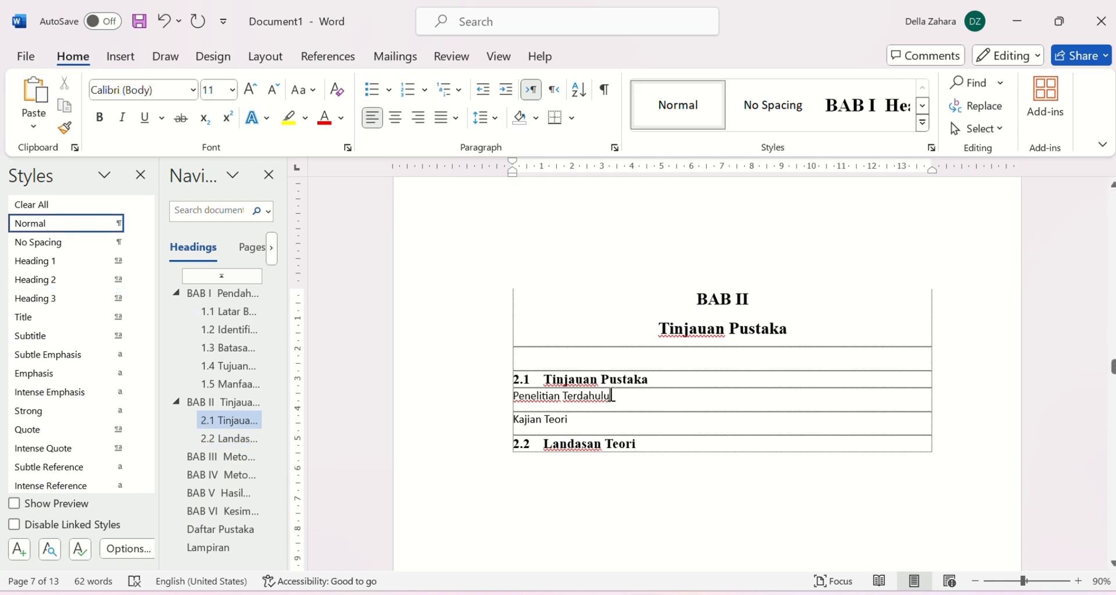
left_click(55, 298)
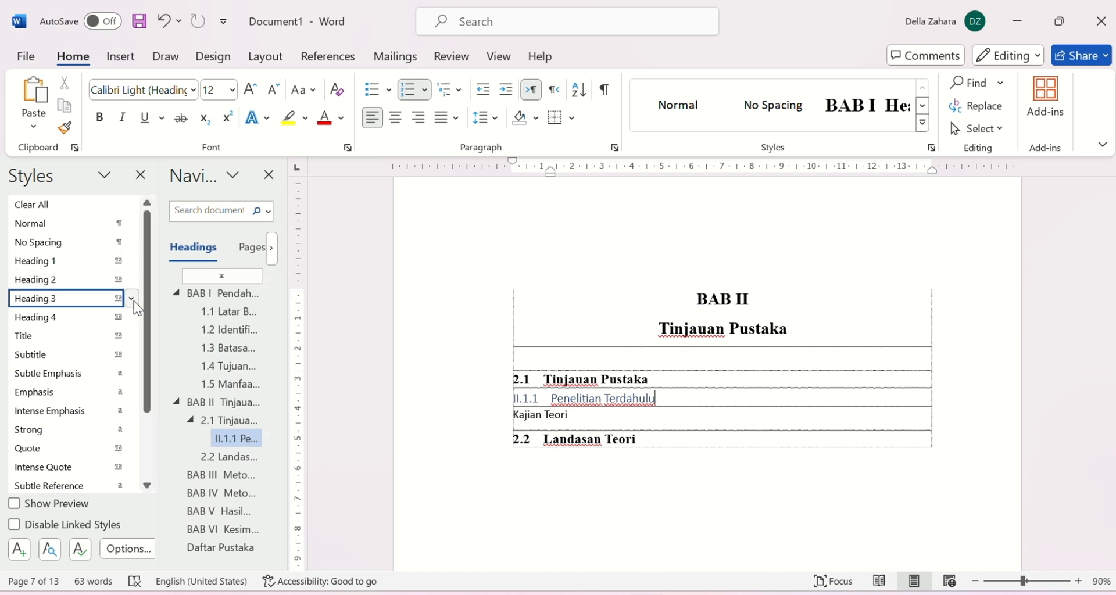
Modify the Heading 3 style to bold Times New Roman (Headings CS) with Automatic font colour.
left_click(132, 299)
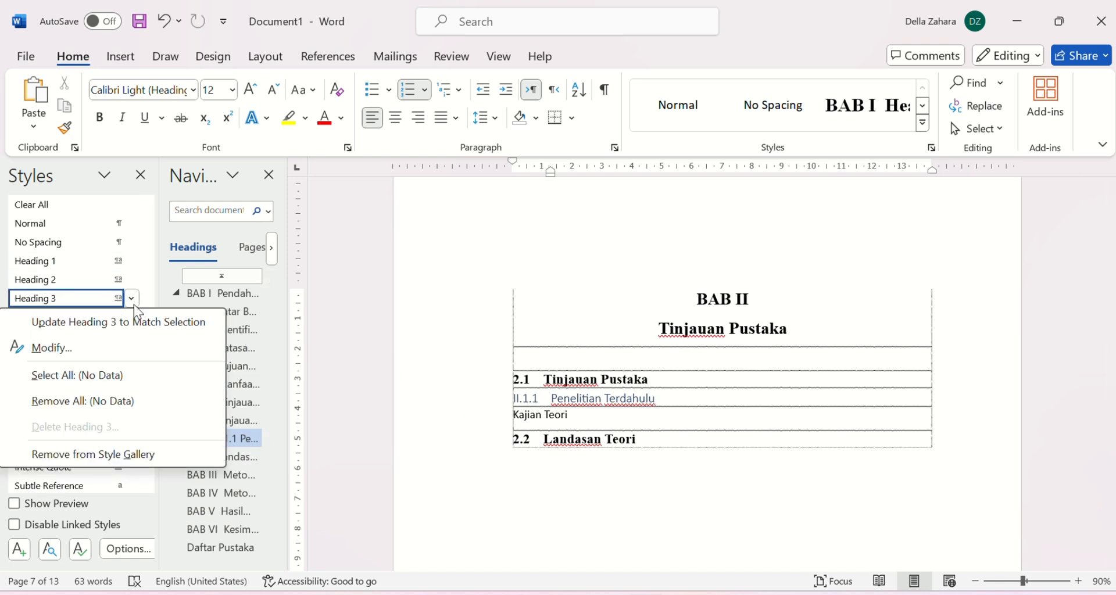
left_click(138, 355)
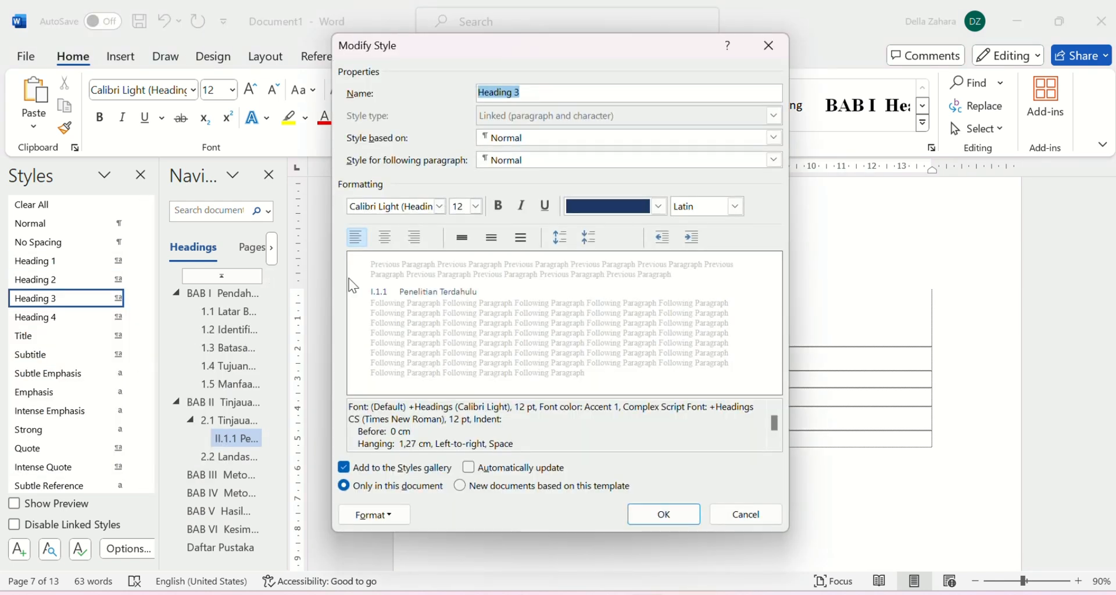
left_click(440, 207)
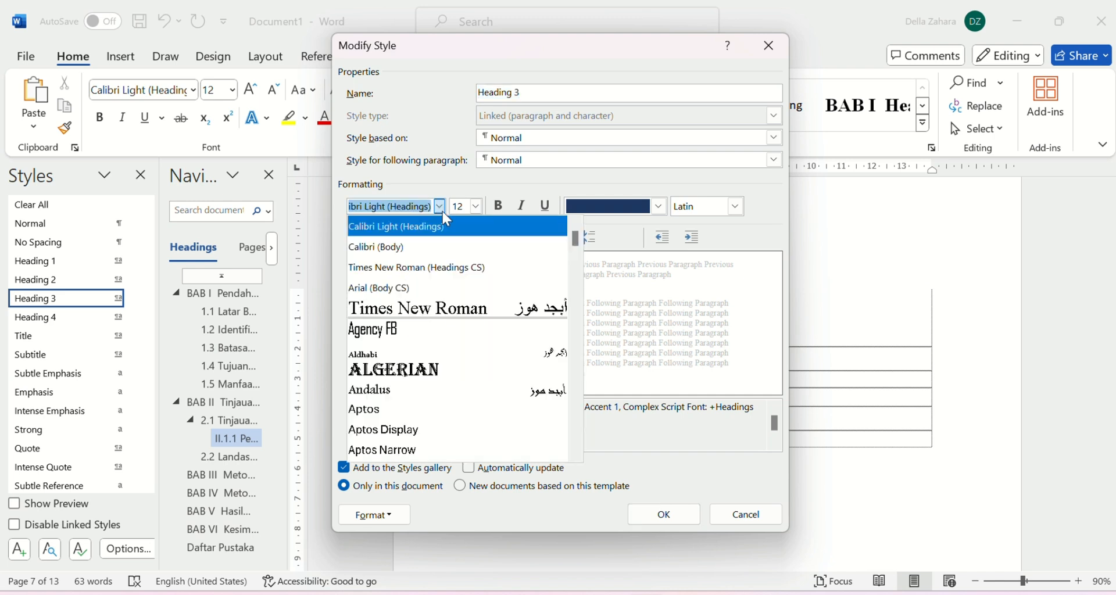
left_click(450, 280)
left_click(498, 206)
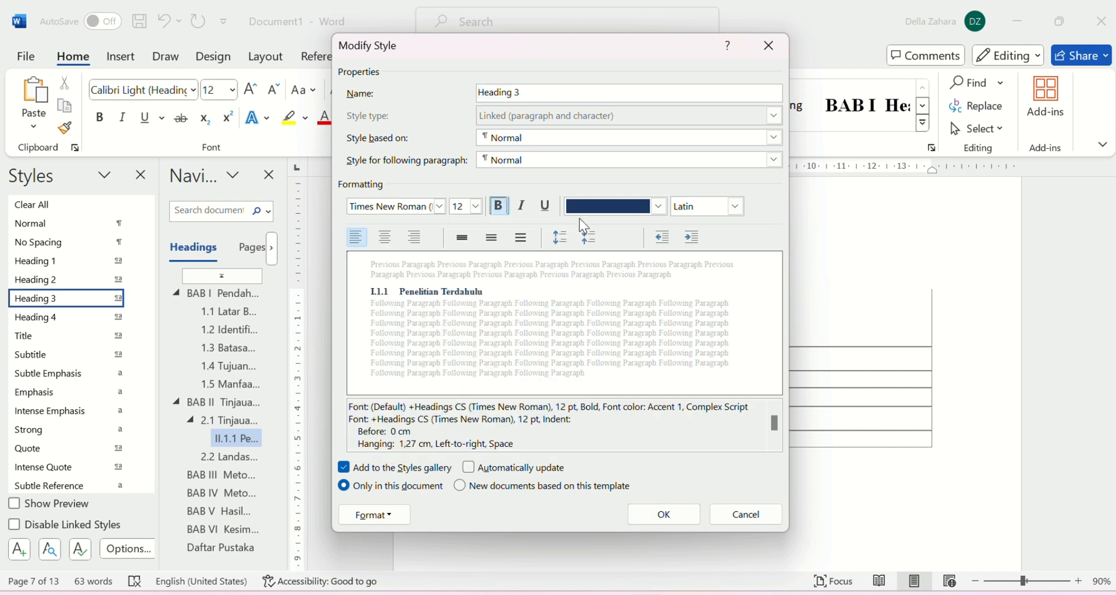
left_click(657, 207)
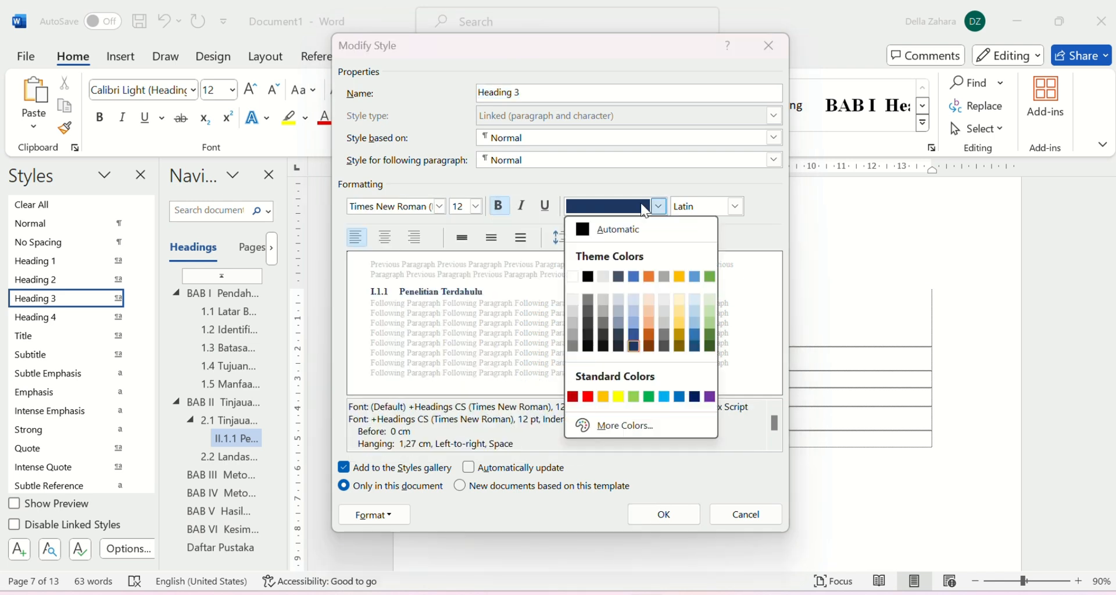
left_click(589, 231)
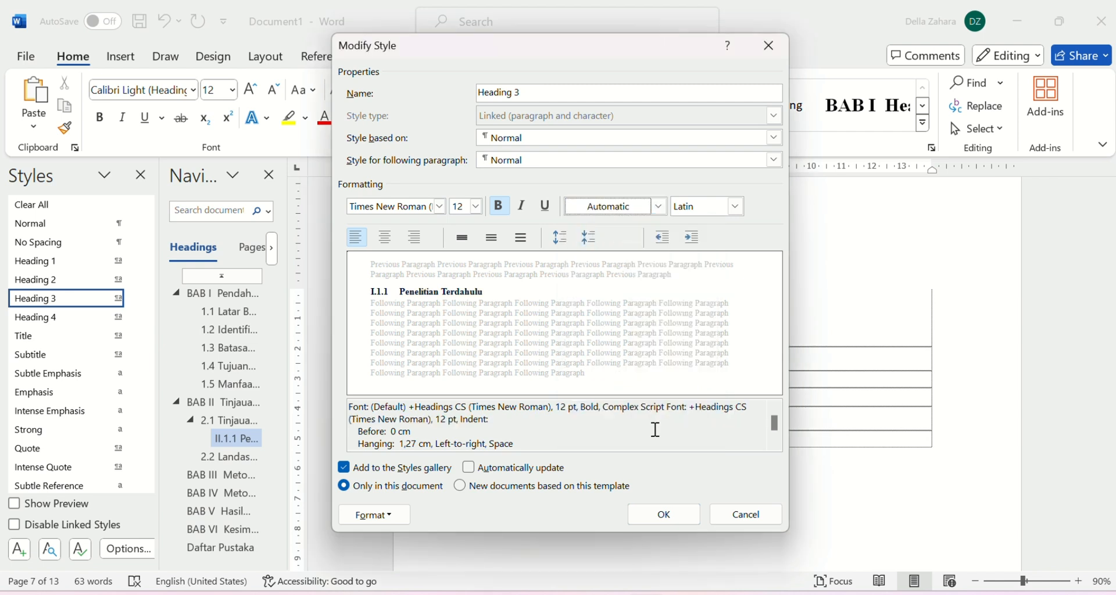
left_click(664, 514)
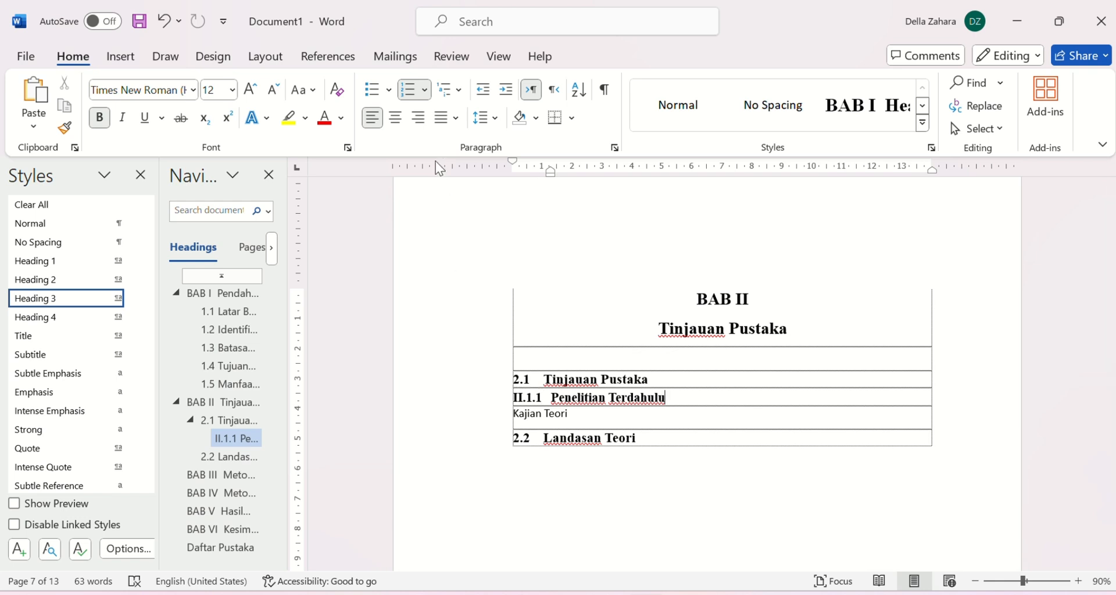
Turn on legal style numbering for level 3 of the multilevel list so Heading 3 numbers read like 2.1.1.
left_click(463, 91)
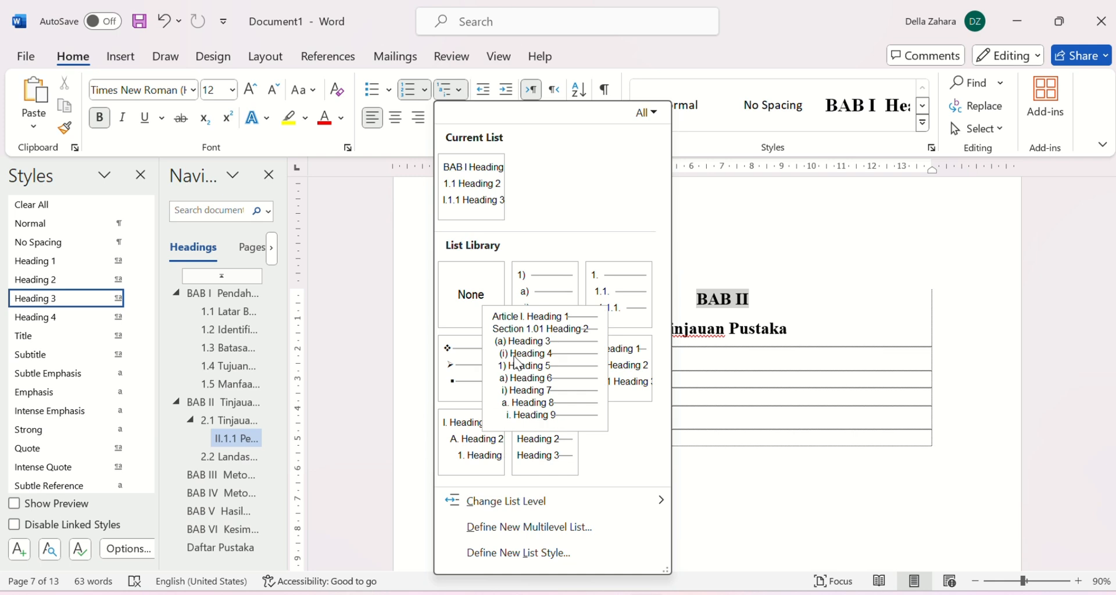
left_click(521, 530)
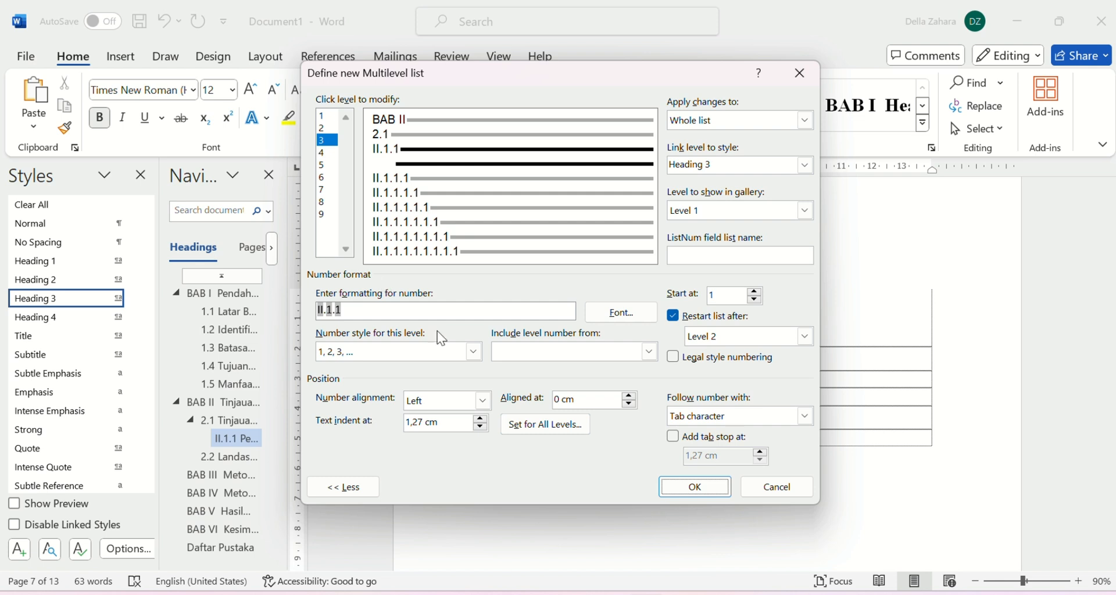
left_click(674, 358)
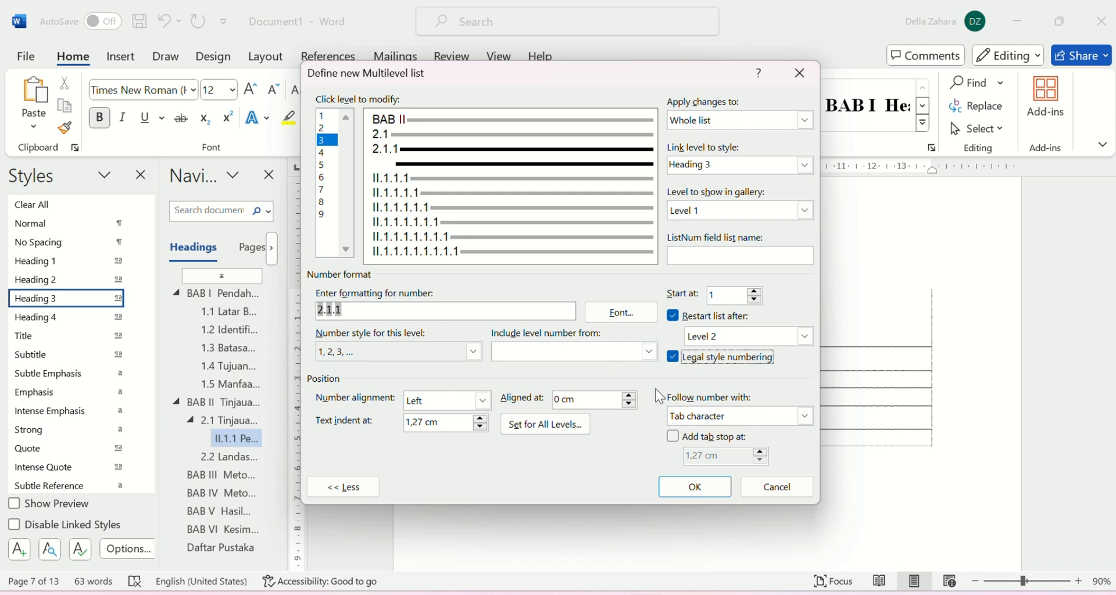
left_click(691, 491)
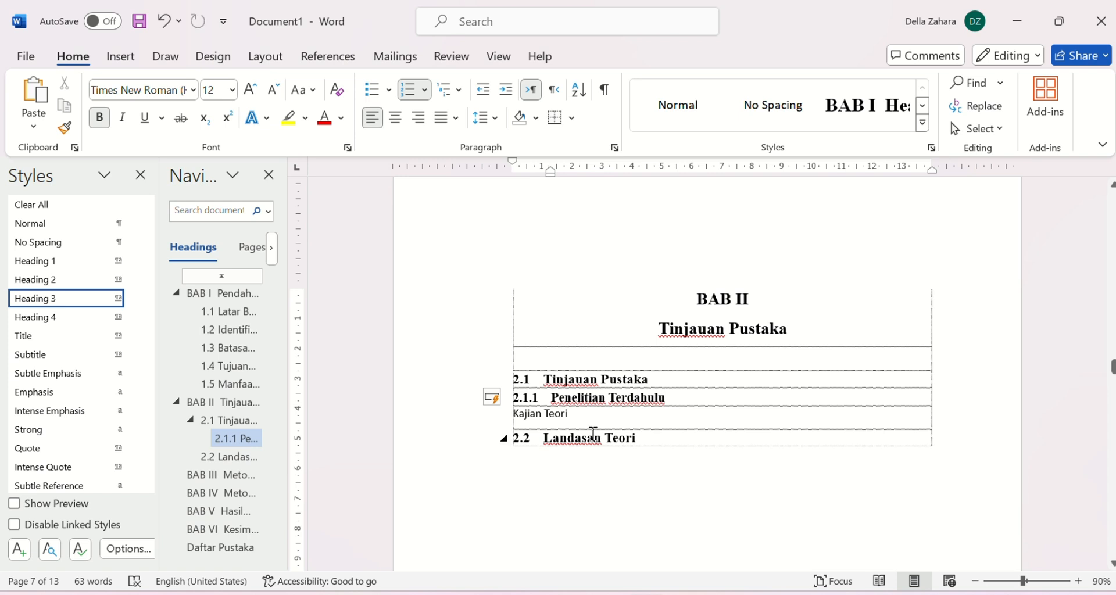
Apply Heading 3 to the "Kajian Teori" line.
left_click(577, 416)
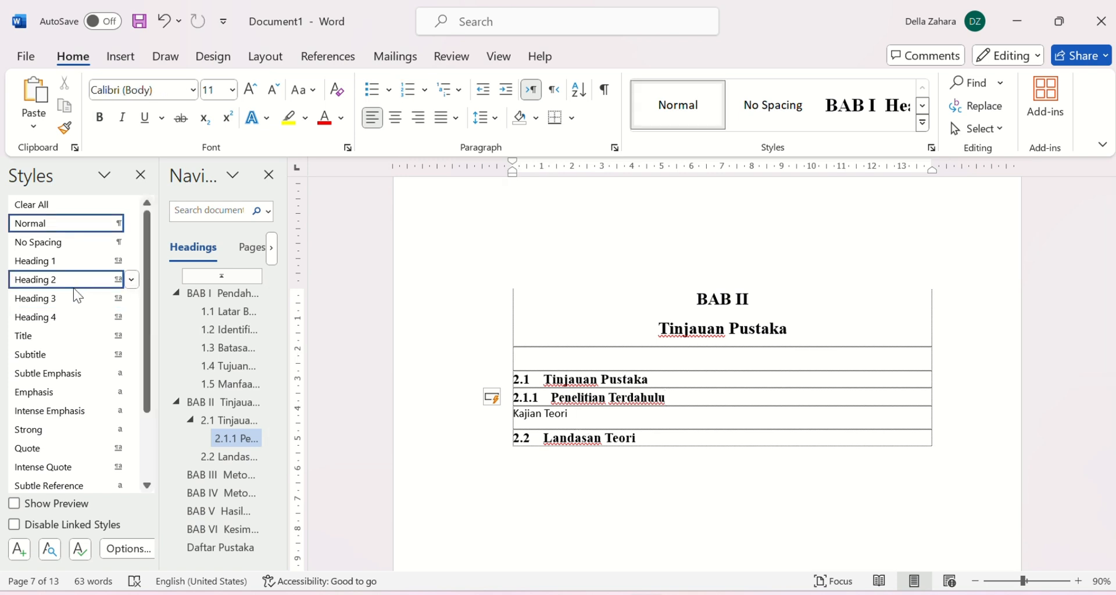
mouse_move(77, 303)
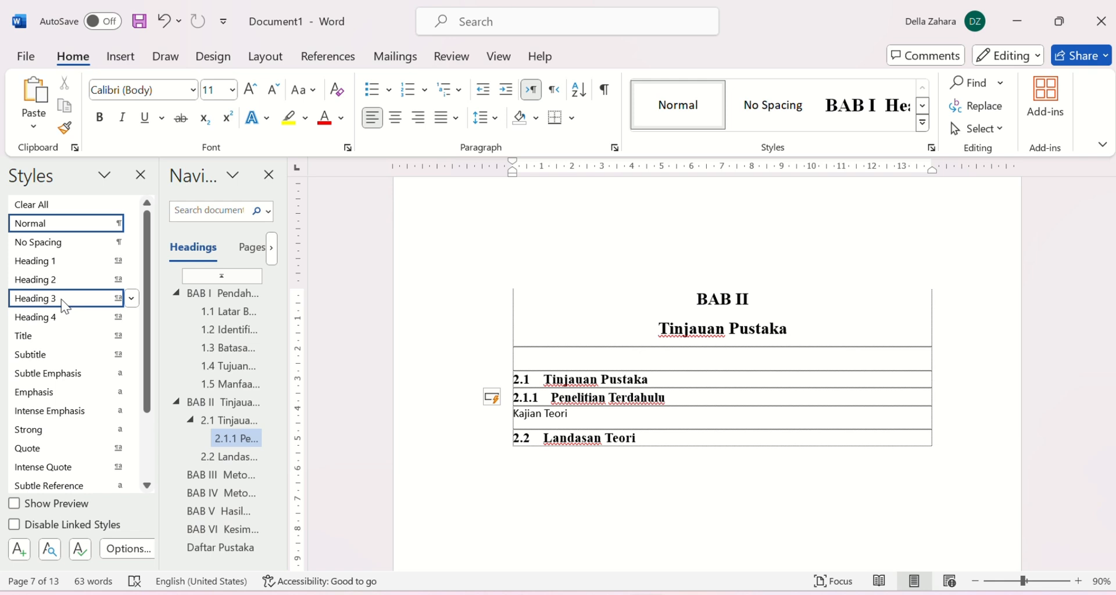
left_click(66, 299)
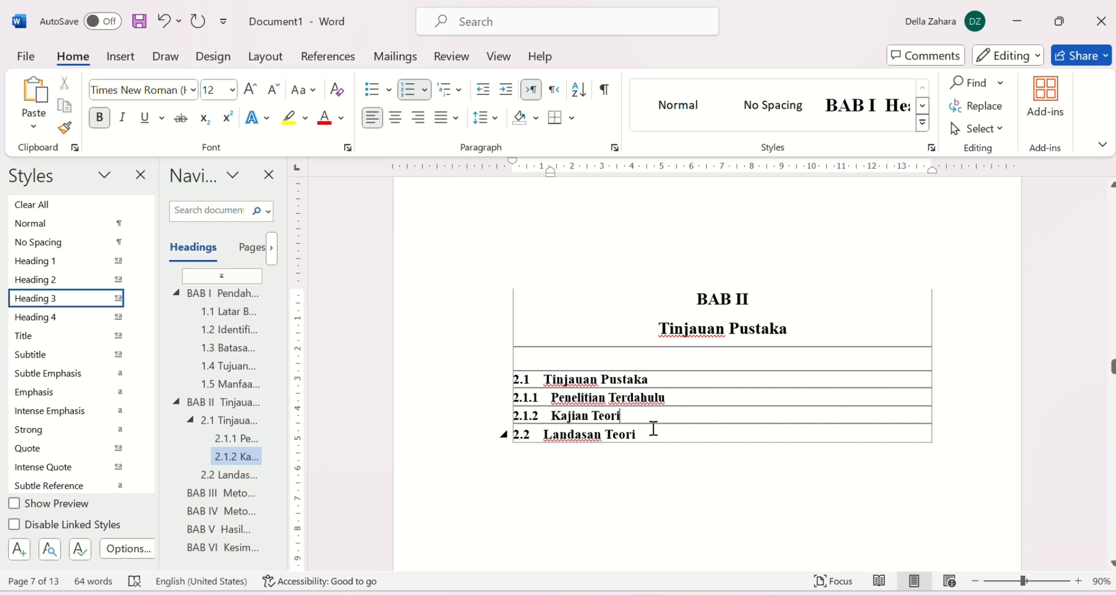
Insert an empty Normal line below each of the "Tinjauan Pustaka", "Penelitian Terdahulu" and "Kajian Teori" subheadings.
left_click(661, 383)
key("Return")
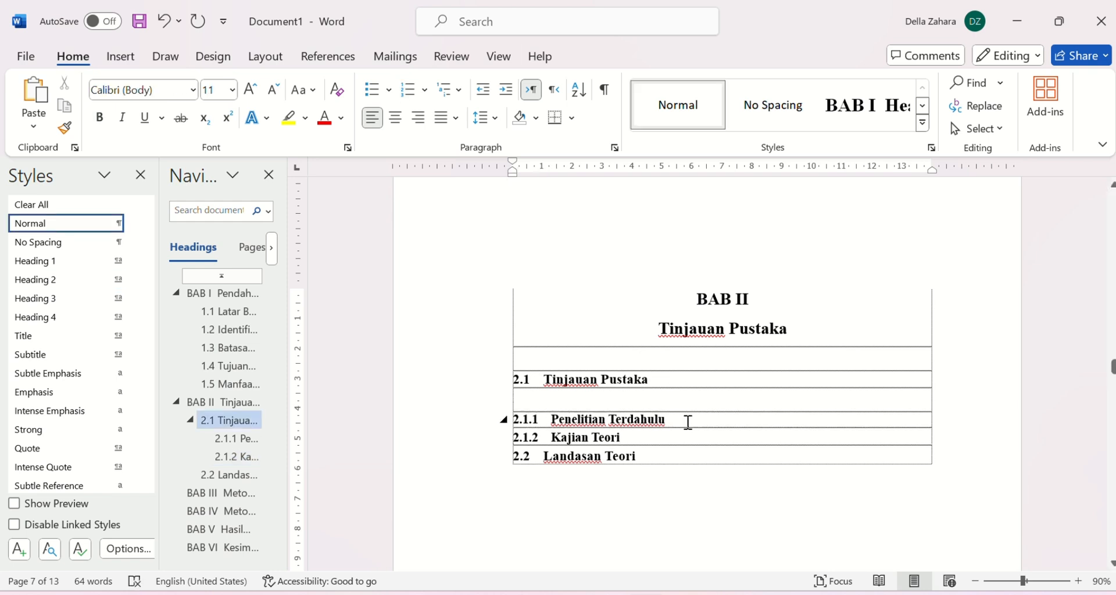
left_click(688, 422)
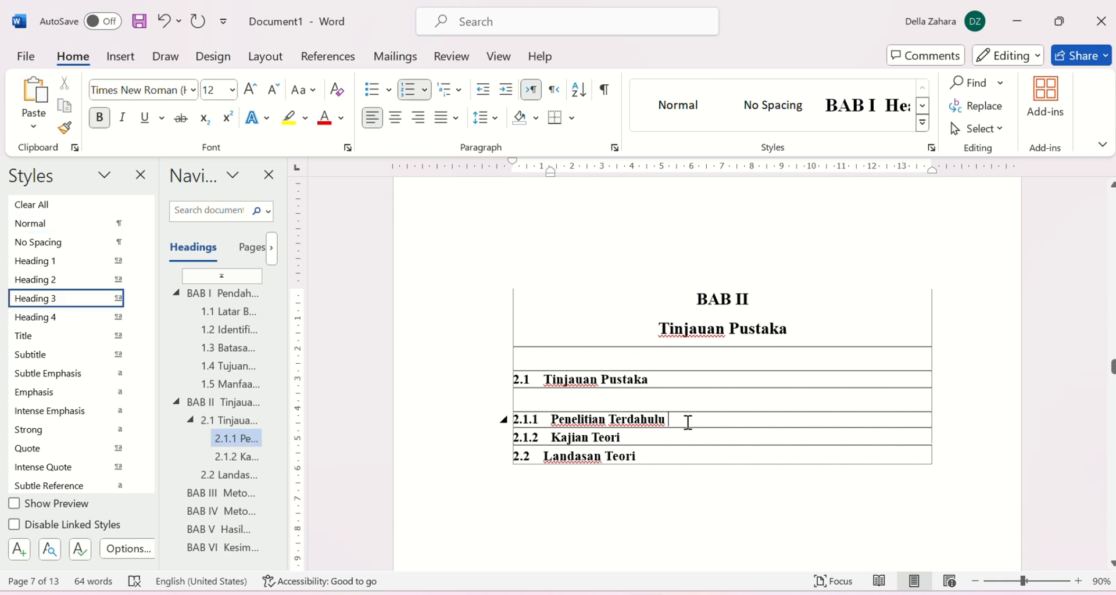
key("Return")
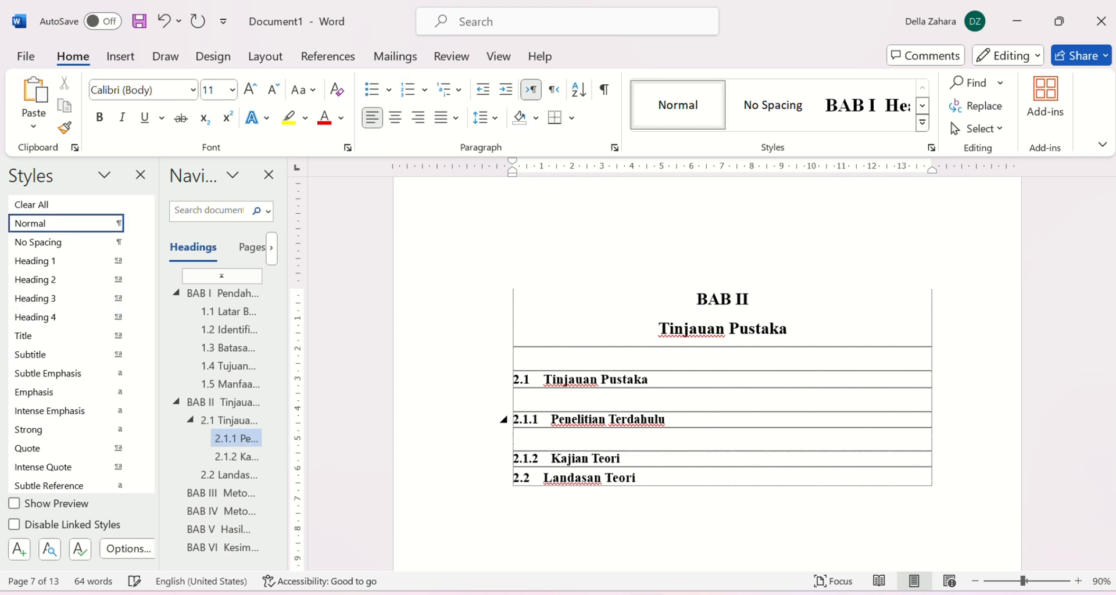
left_click(655, 461)
key("Return")
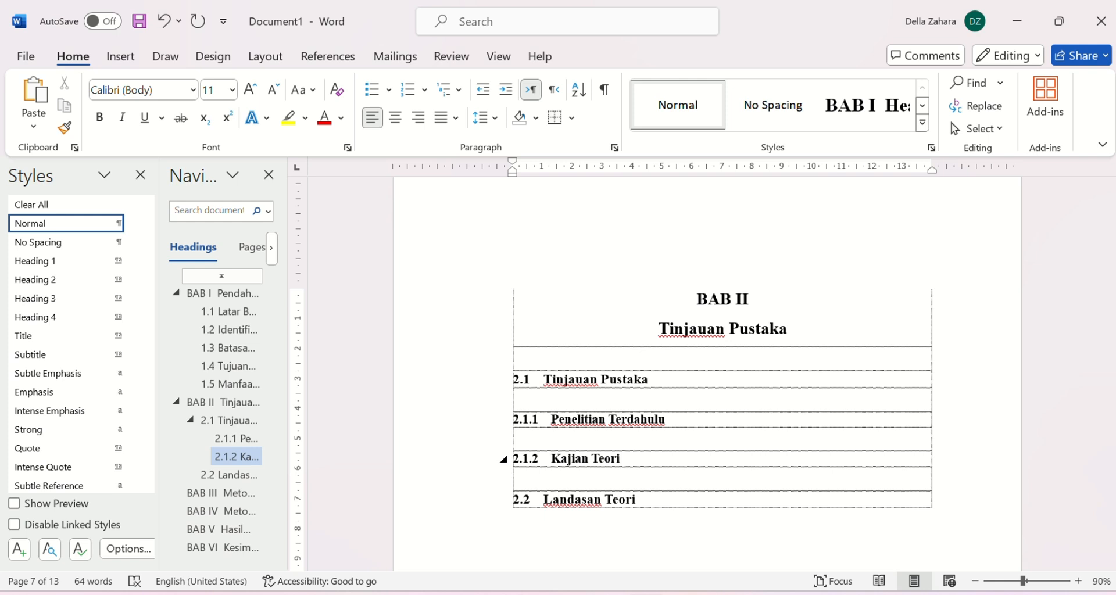
Remove the empty line below the "Tinjauan Pustaka" subheading and add a second empty line below "Penelitian Terdahulu".
left_click(531, 405)
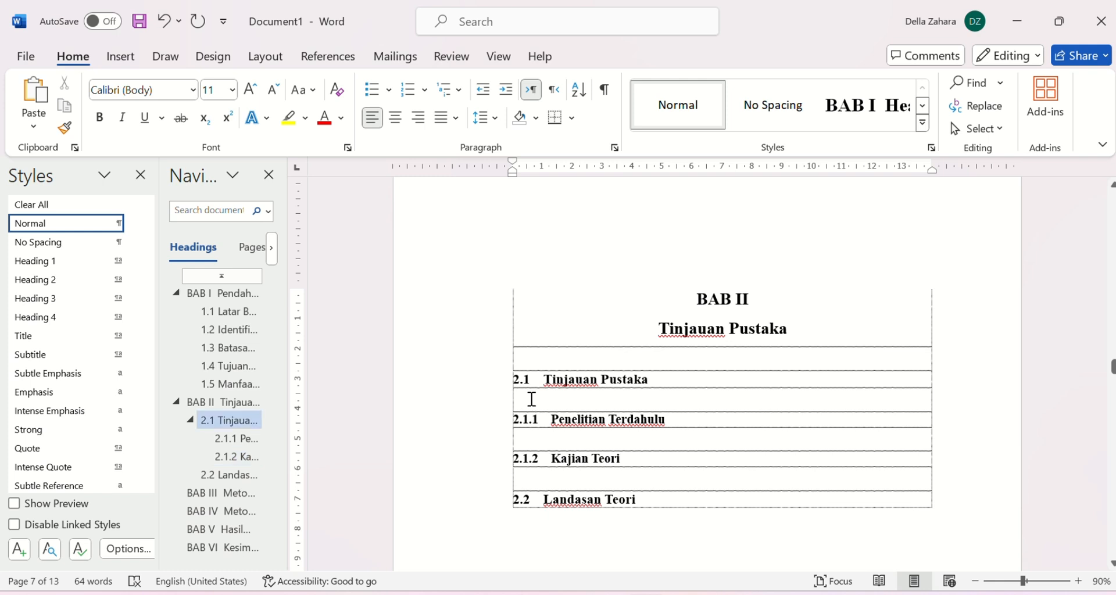
key("BackSpace")
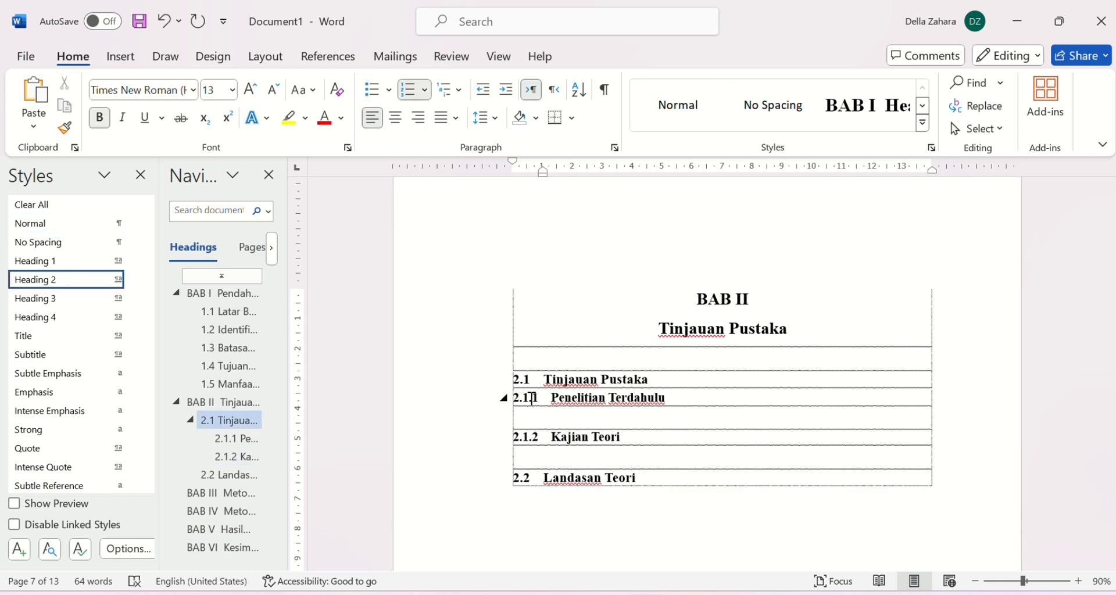
left_click(675, 399)
key("Return")
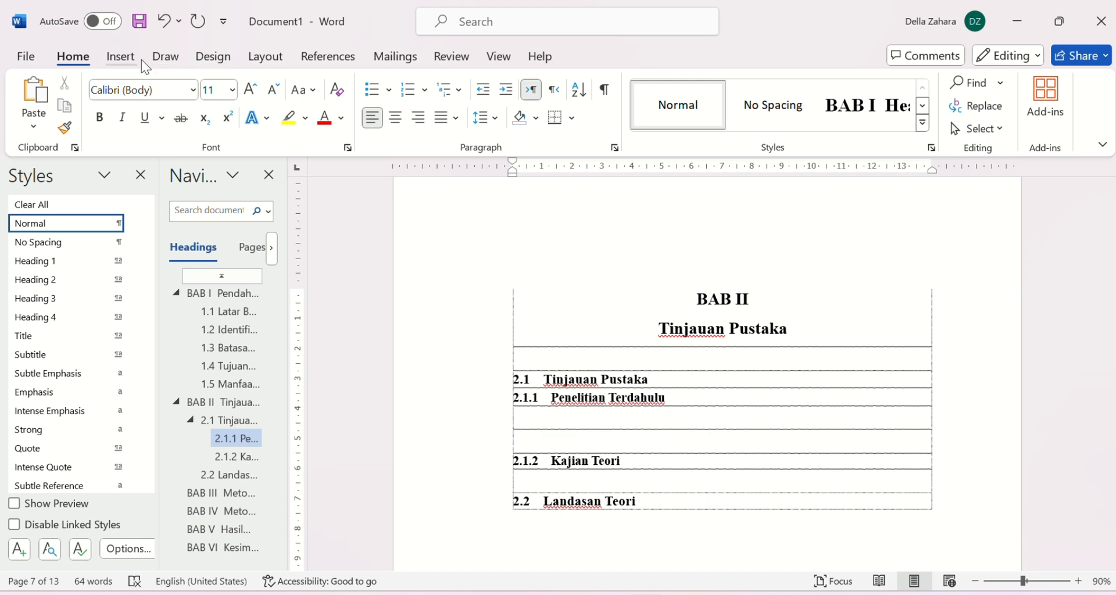
Insert a table of four columns and three rows below the "Penelitian Terdahulu" subheading, with an empty Normal line between them.
left_click(127, 58)
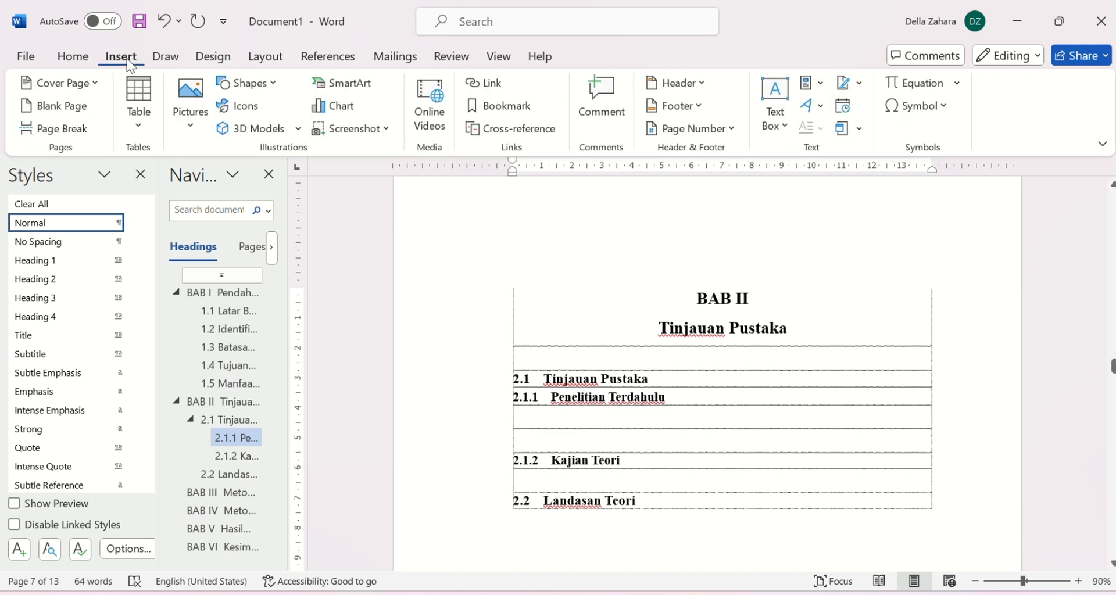
left_click(146, 121)
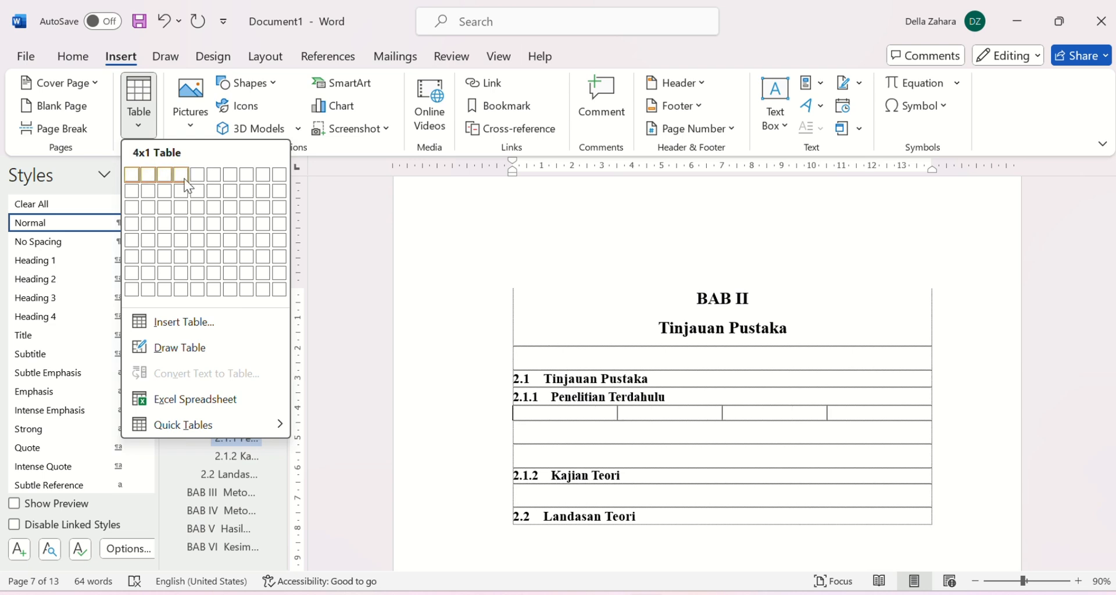
left_click(182, 201)
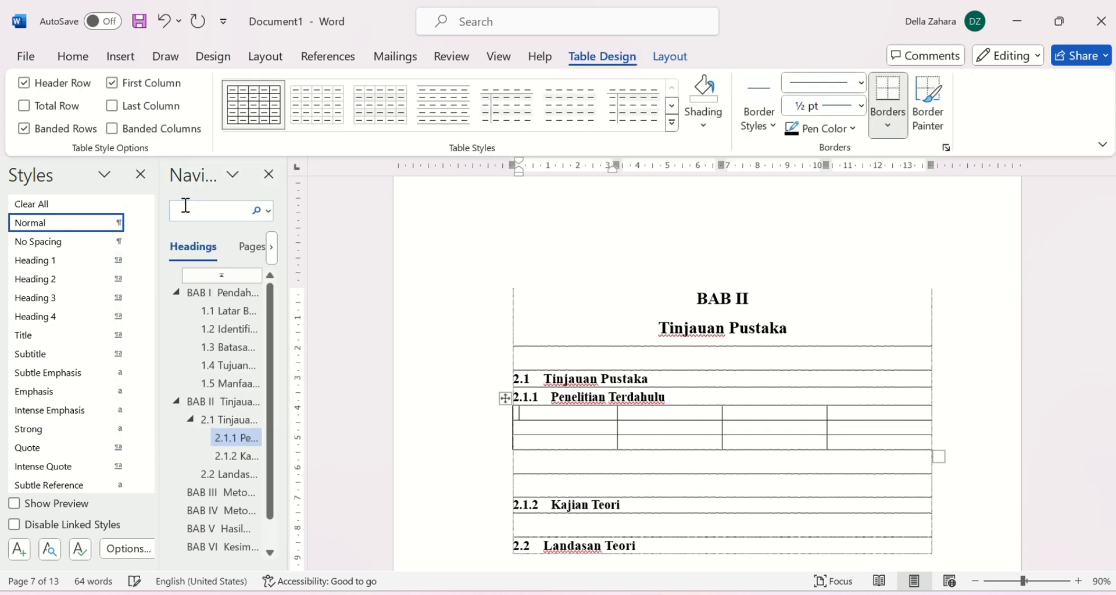
left_click(702, 398)
key("Return")
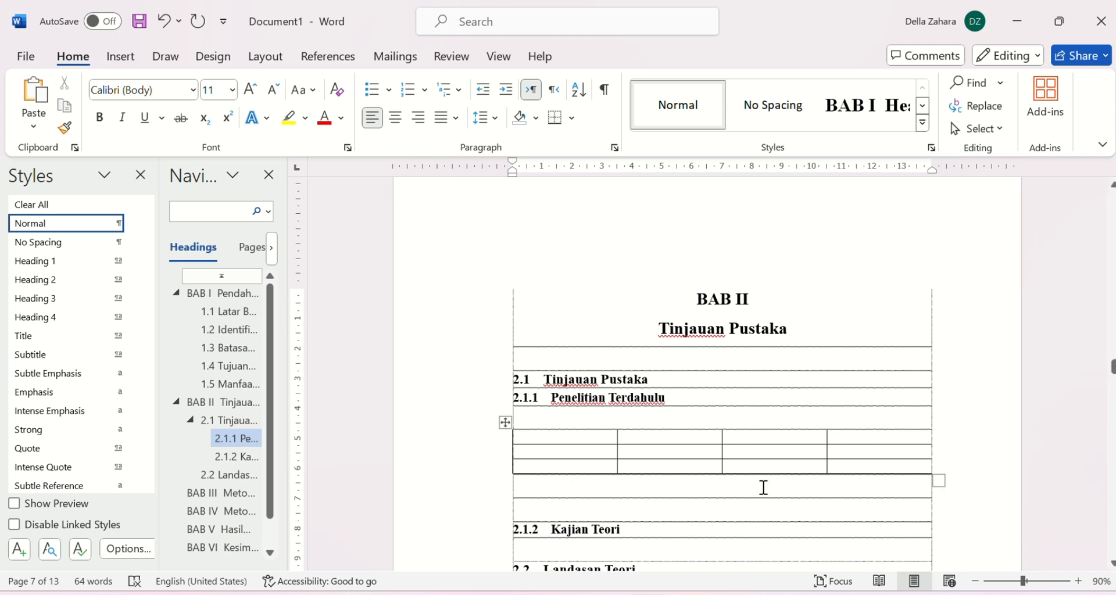
Start a caption on the empty line above the table and create and select the label "Tabel" for it.
mouse_move(712, 423)
scroll(721, 469, "down", 2)
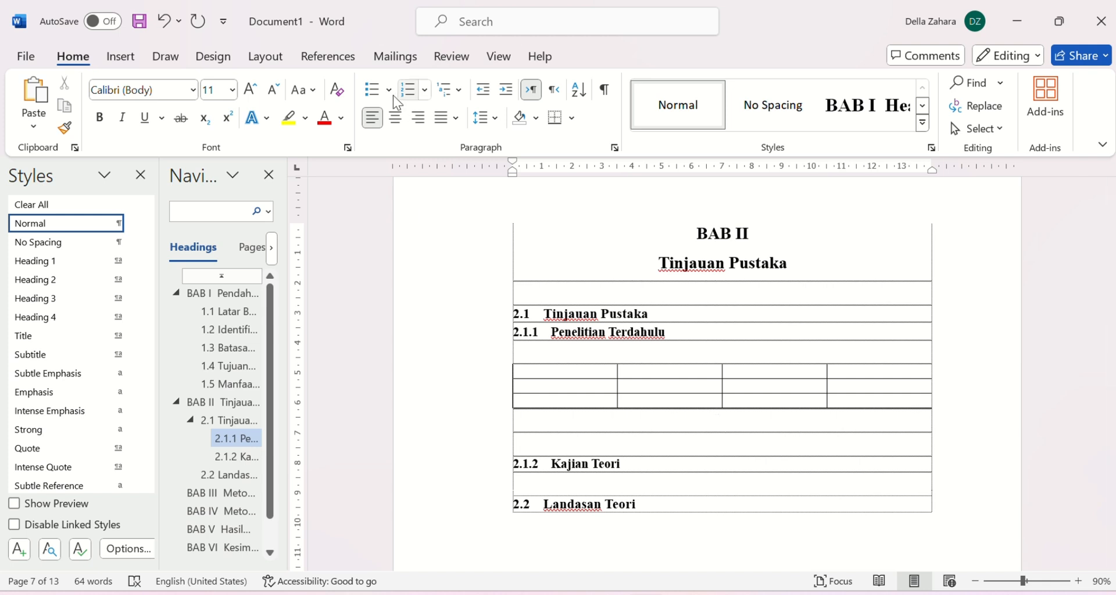
left_click(325, 56)
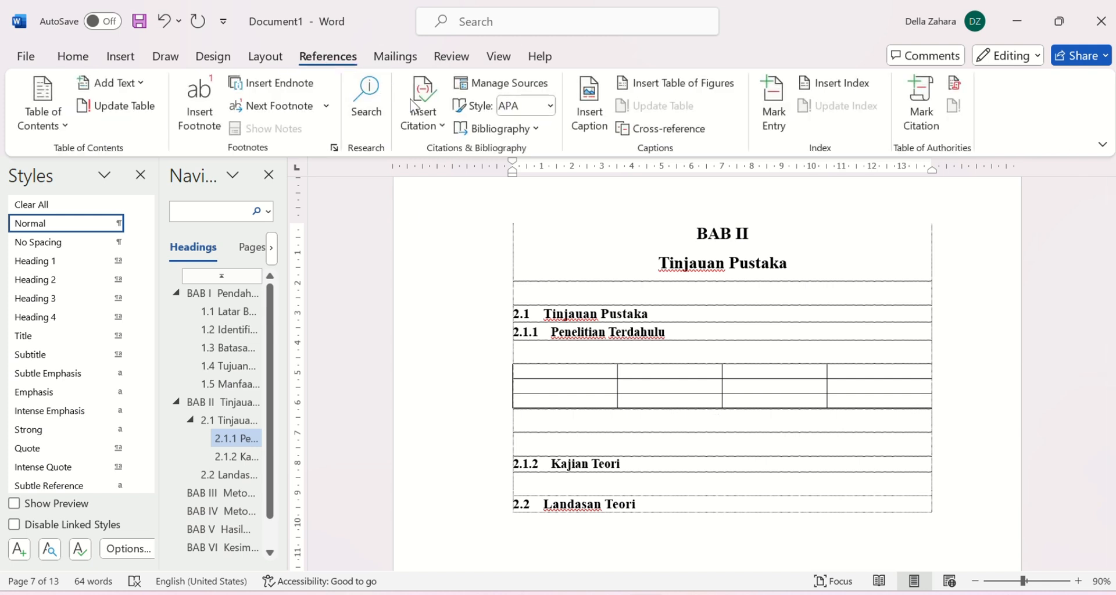
left_click(597, 99)
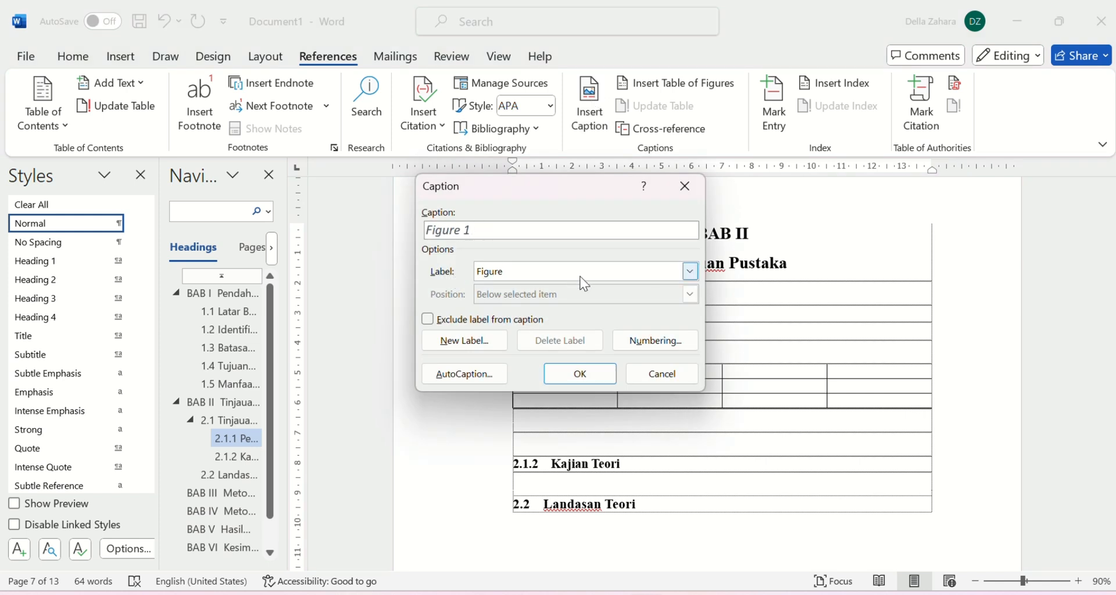
left_click(686, 270)
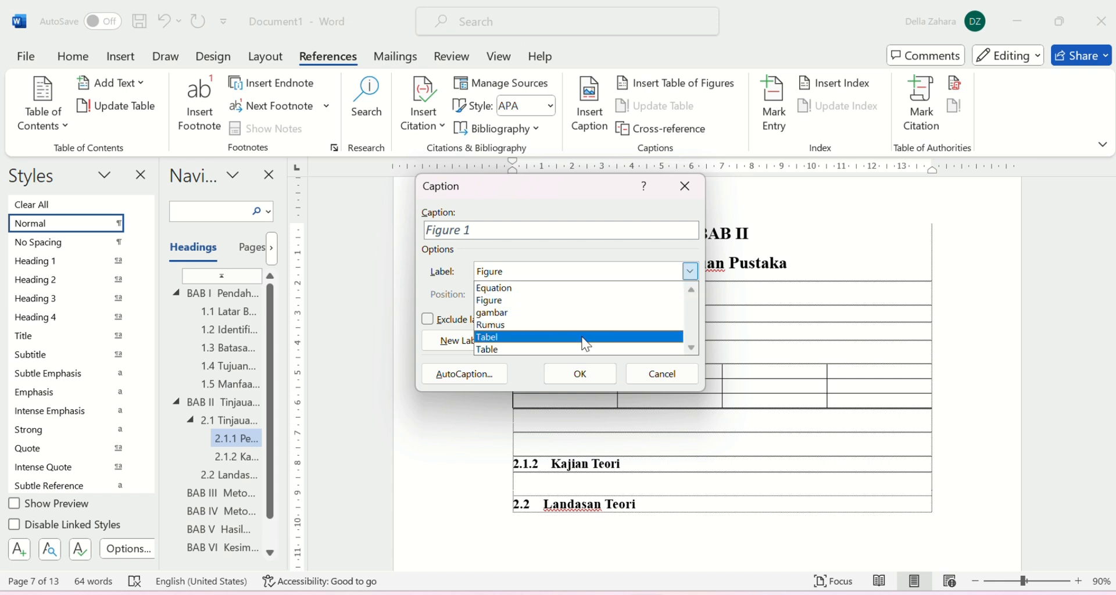
left_click(586, 337)
left_click(466, 342)
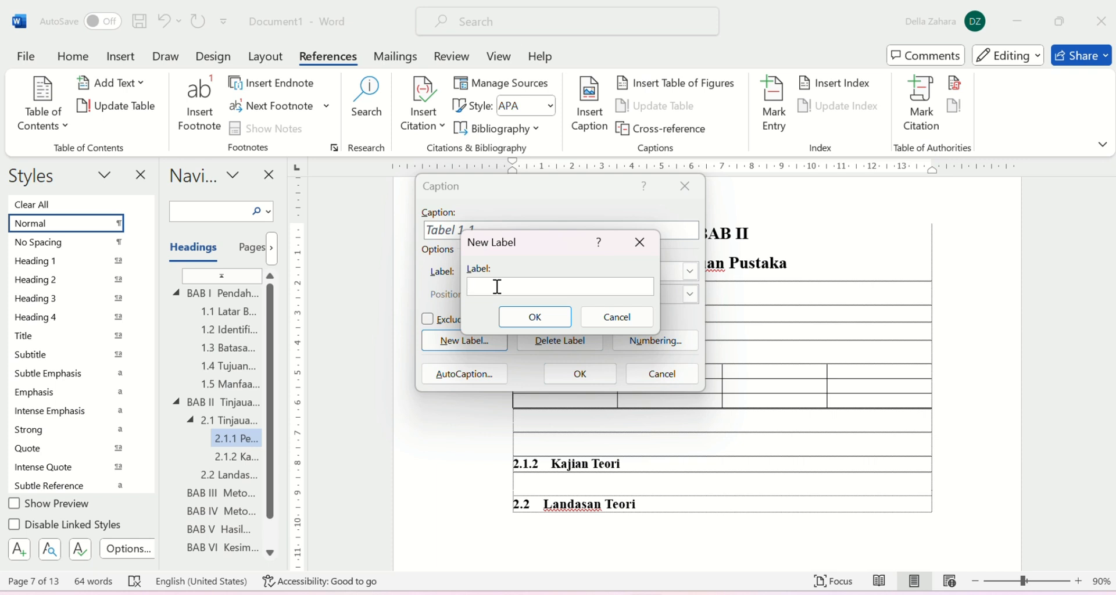
type("Tabel")
left_click(507, 318)
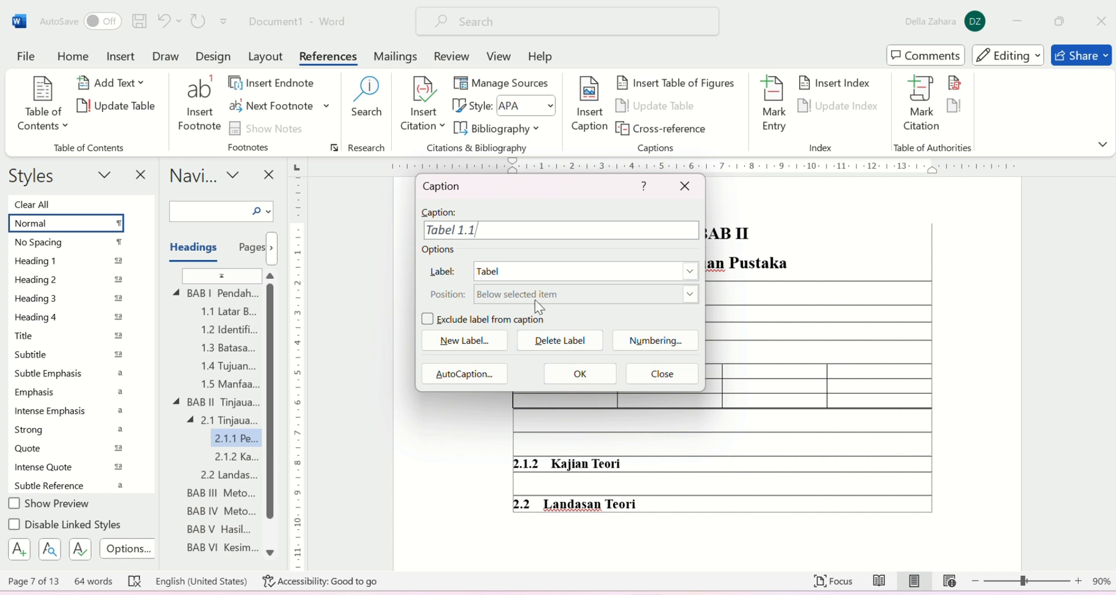
Open the numbering settings of the "Tabel" caption and the choices for its chapter-number separator.
left_click(641, 343)
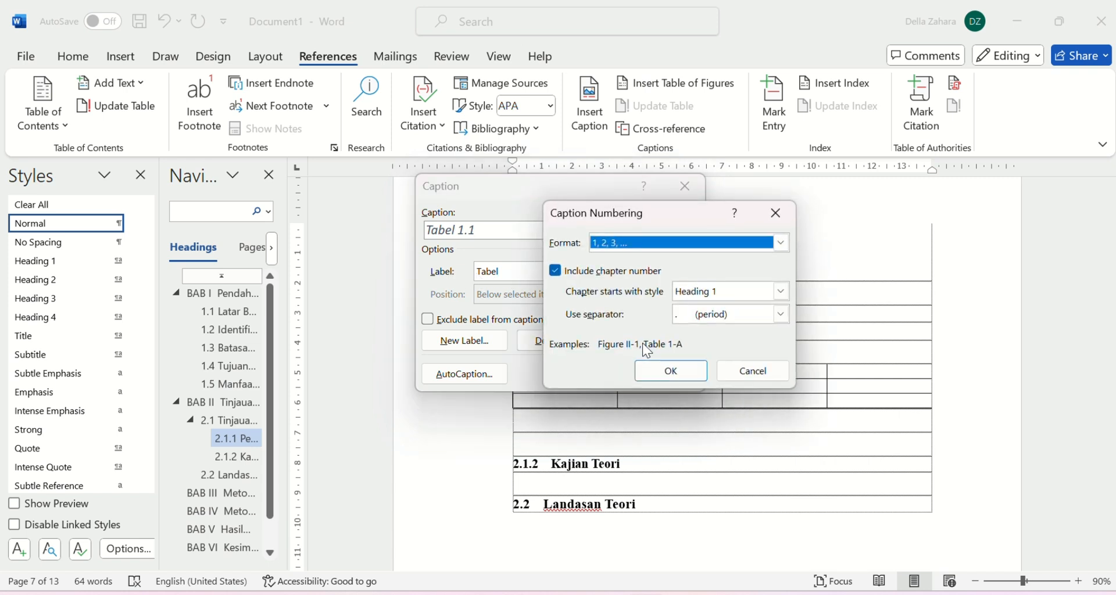
left_click(780, 314)
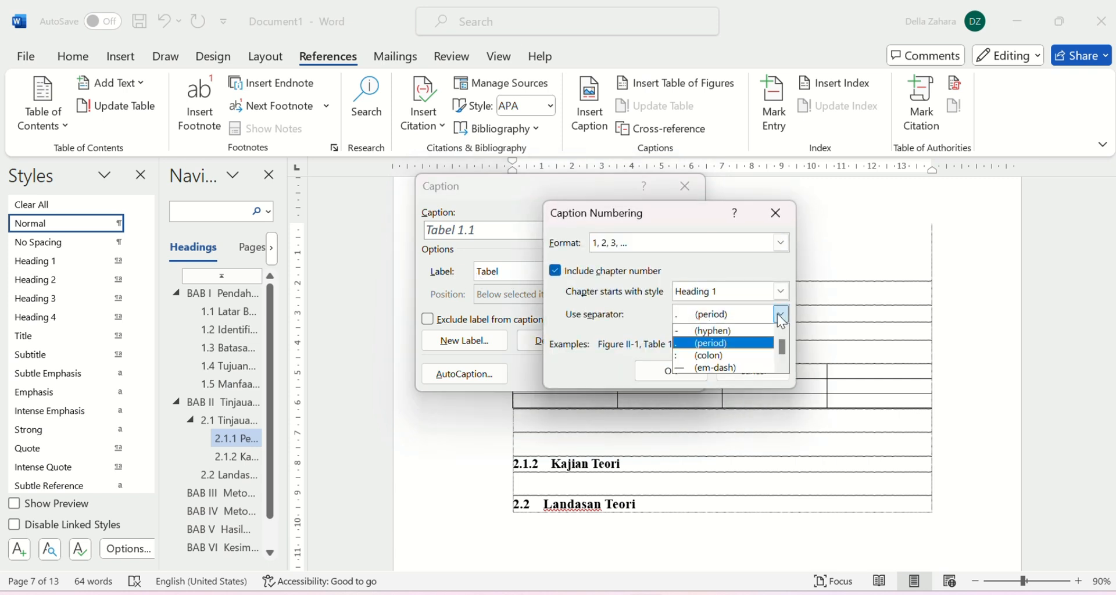
Set the caption numbering separator to a period and insert the caption "Tabel II.1" below the table under Penelitian Terdahulu.
left_click(704, 326)
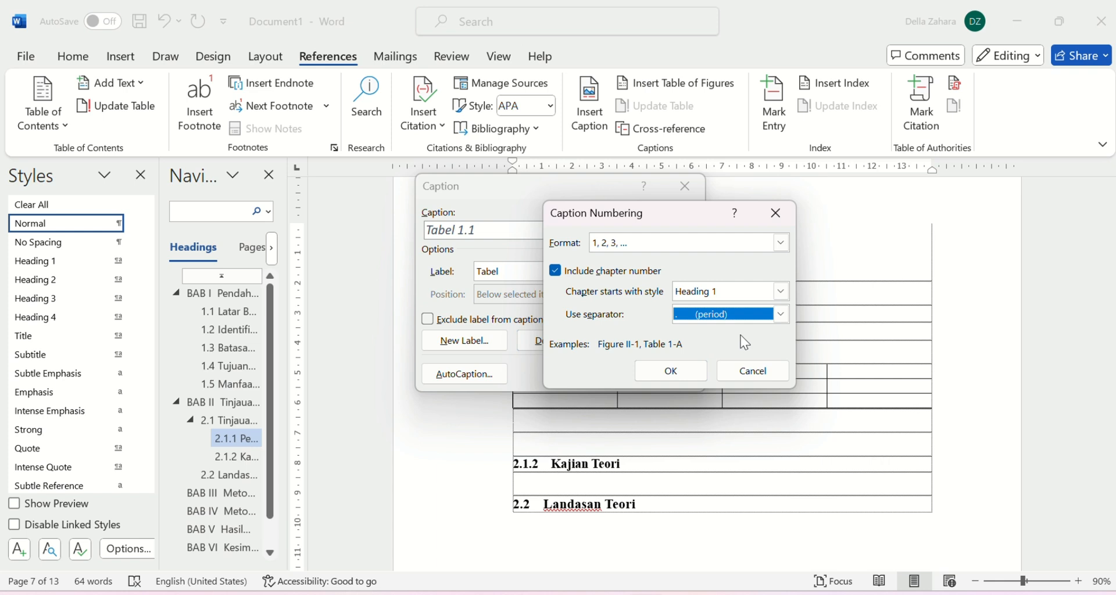
left_click(696, 377)
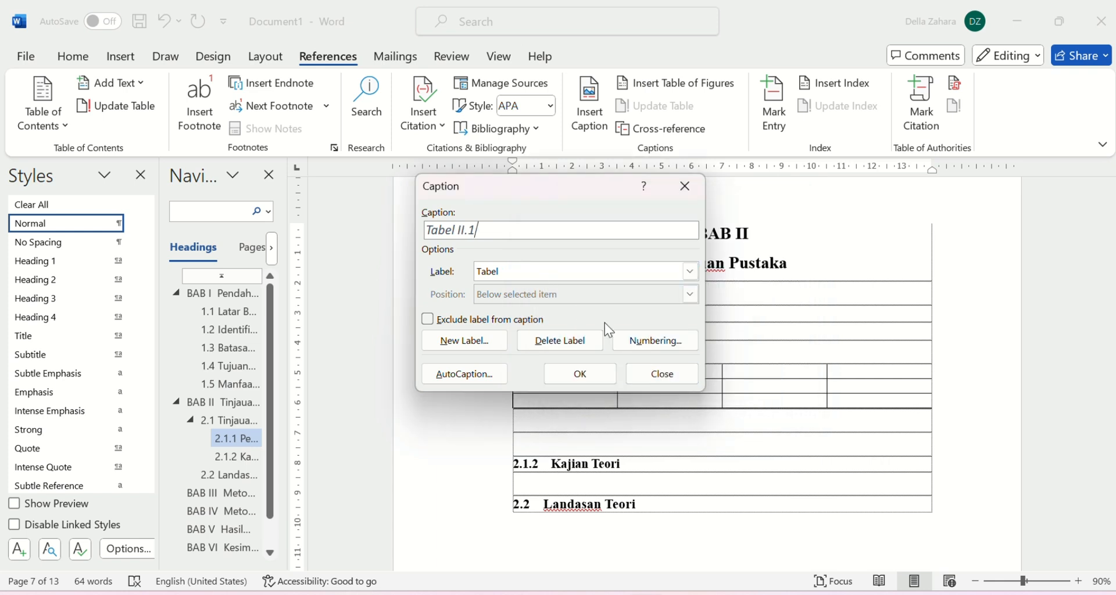
left_click(656, 341)
left_click(667, 374)
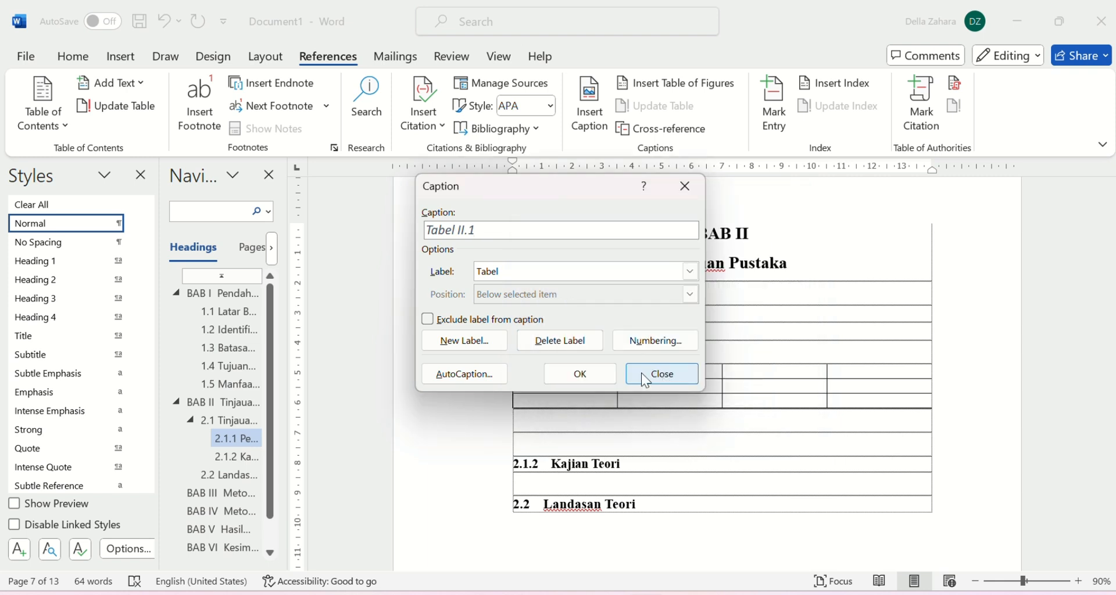
left_click(580, 371)
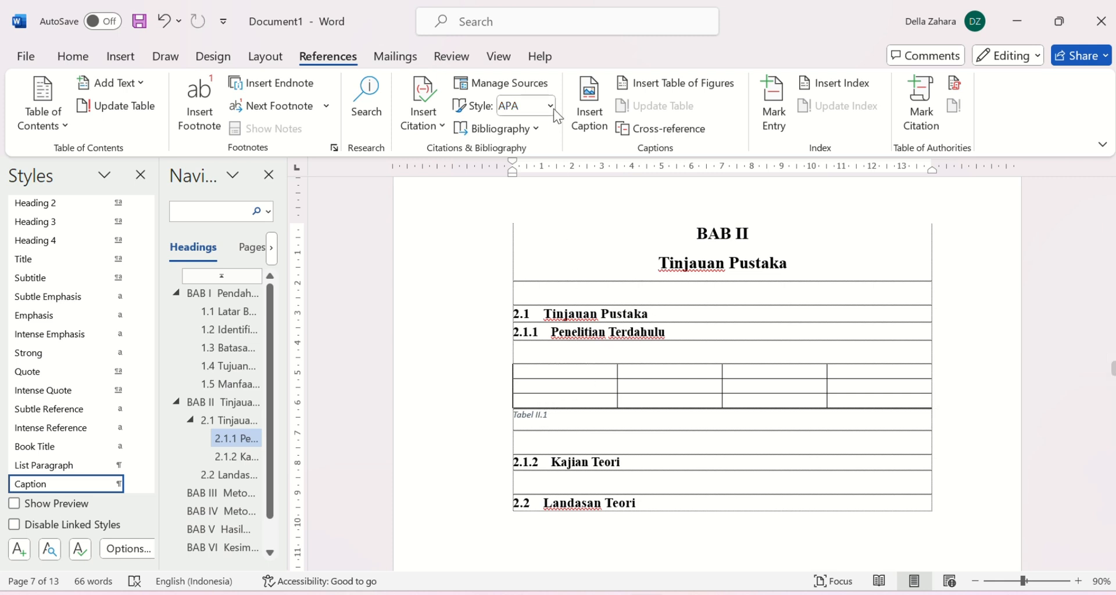
left_click(588, 105)
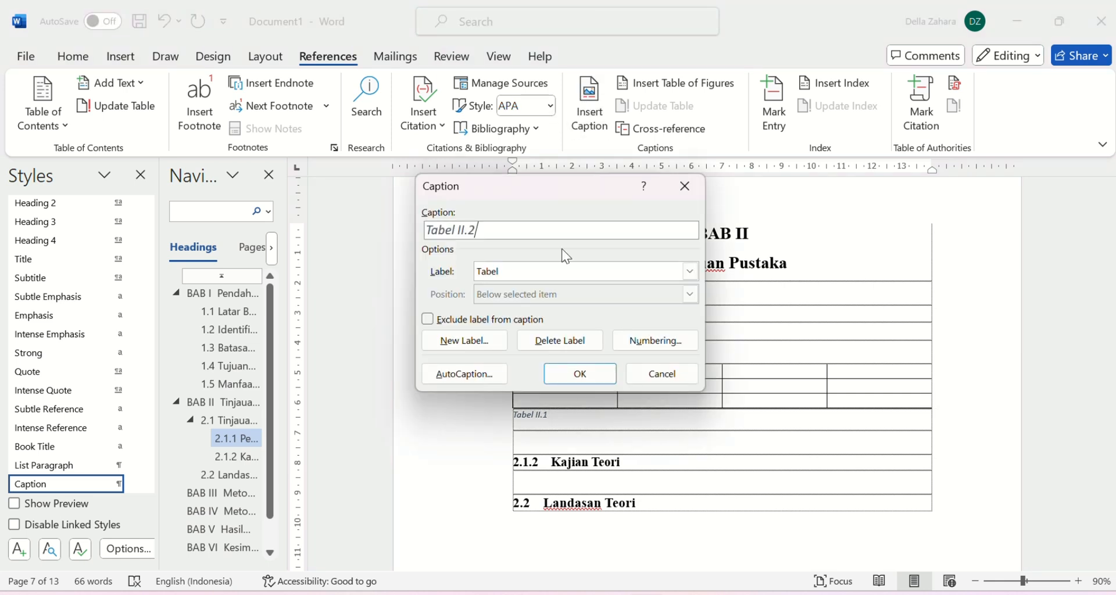
left_click(487, 372)
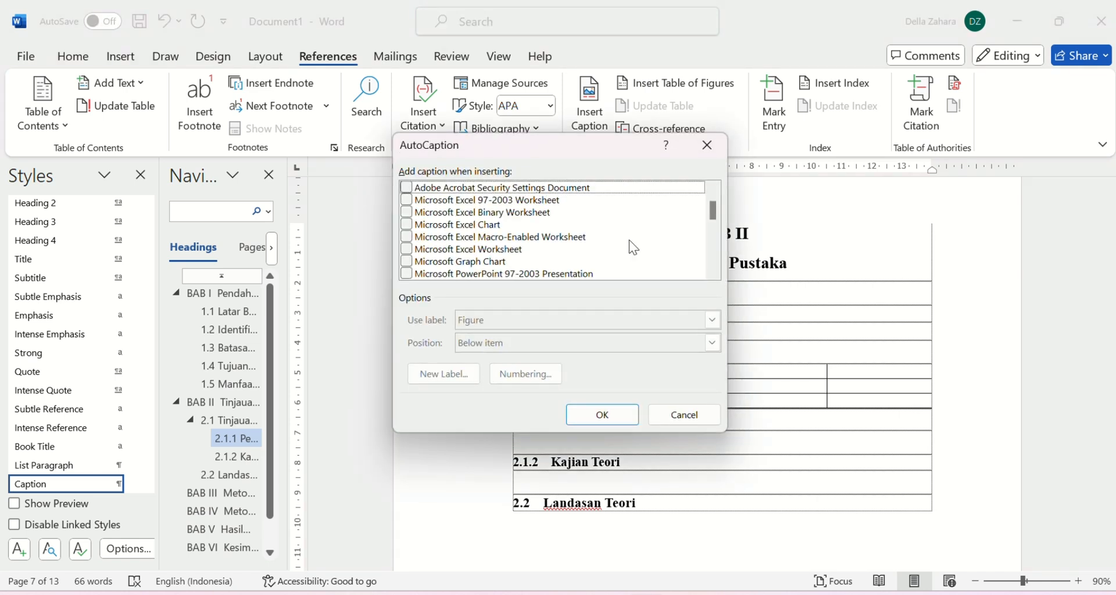
left_click(708, 145)
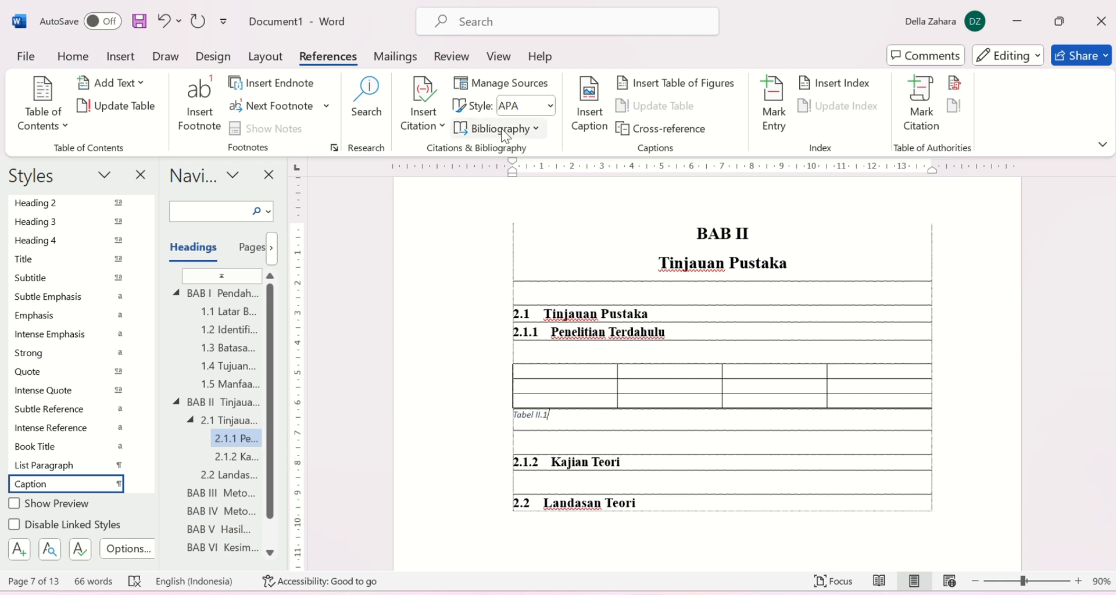
left_click(465, 30)
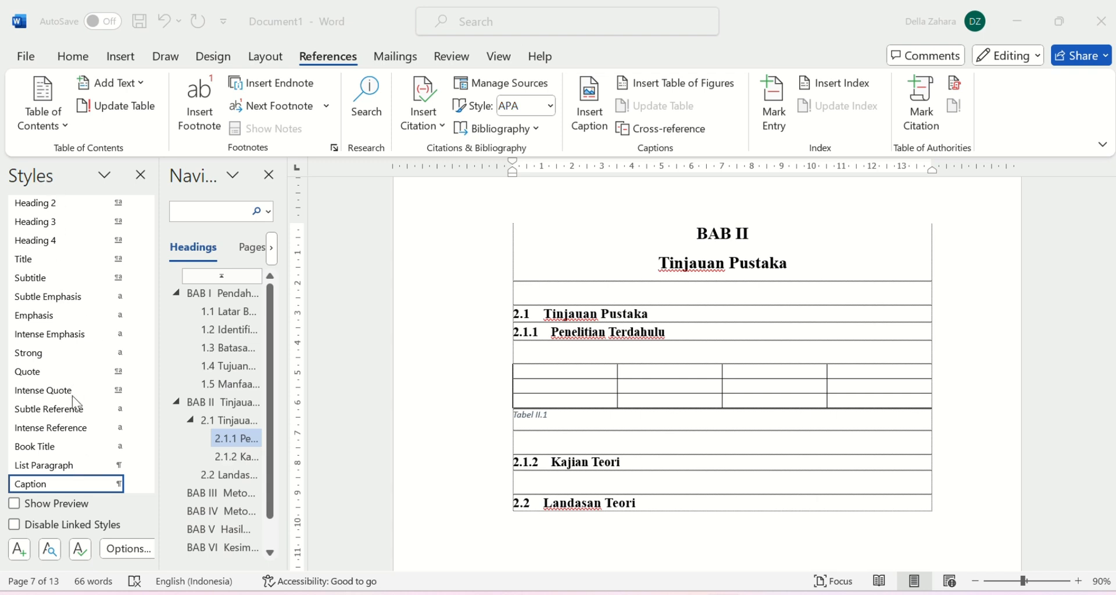
Modify the Caption style to use Times New Roman (Headings CS), bold, automatic font colour and centred alignment.
left_click(125, 484)
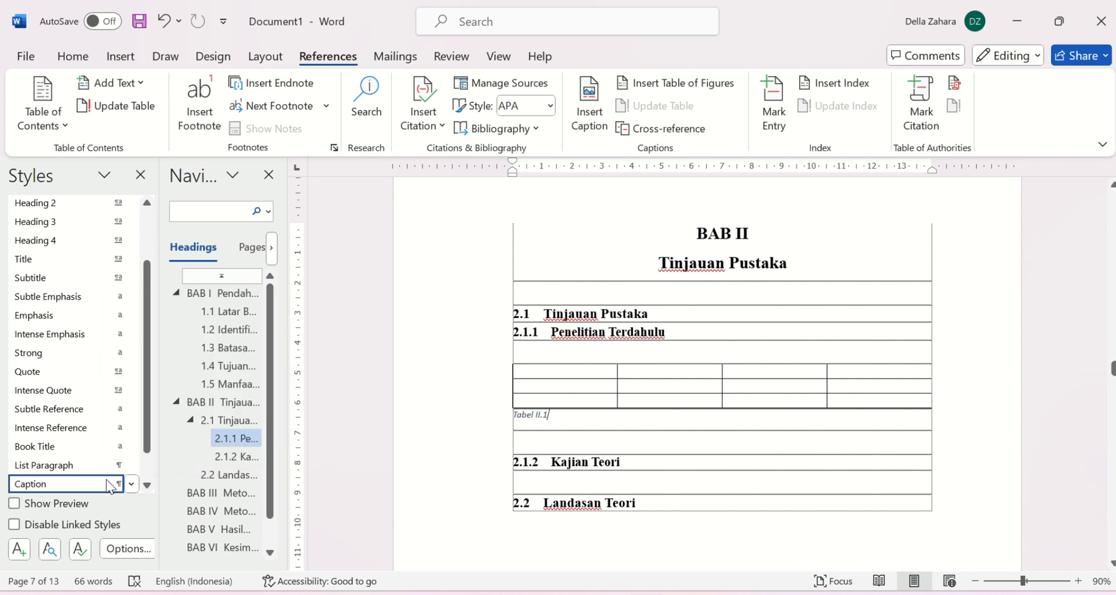
left_click(109, 487)
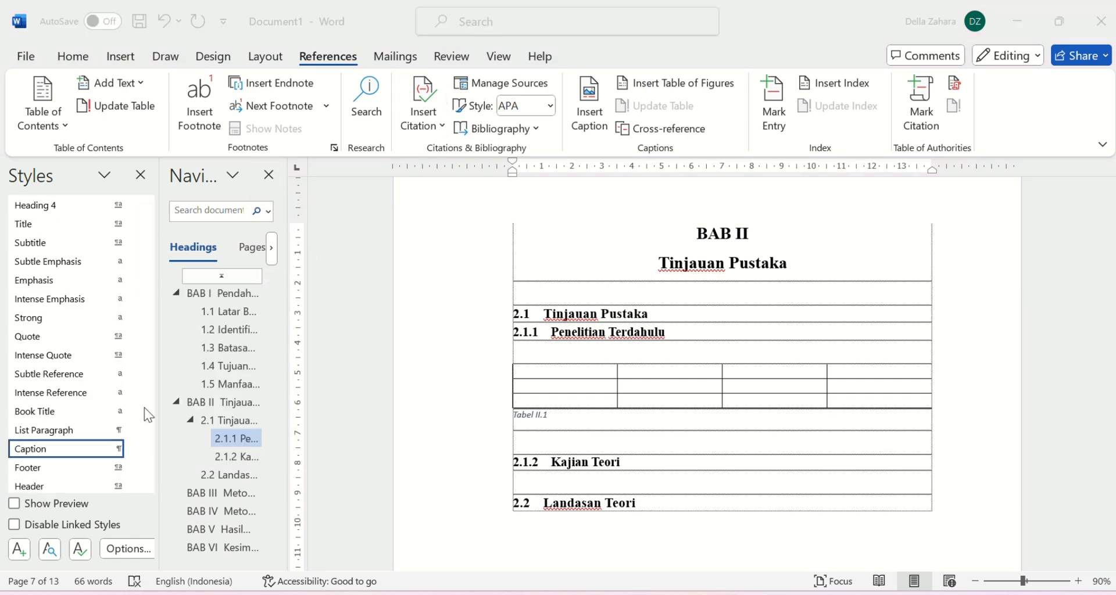
left_click(133, 450)
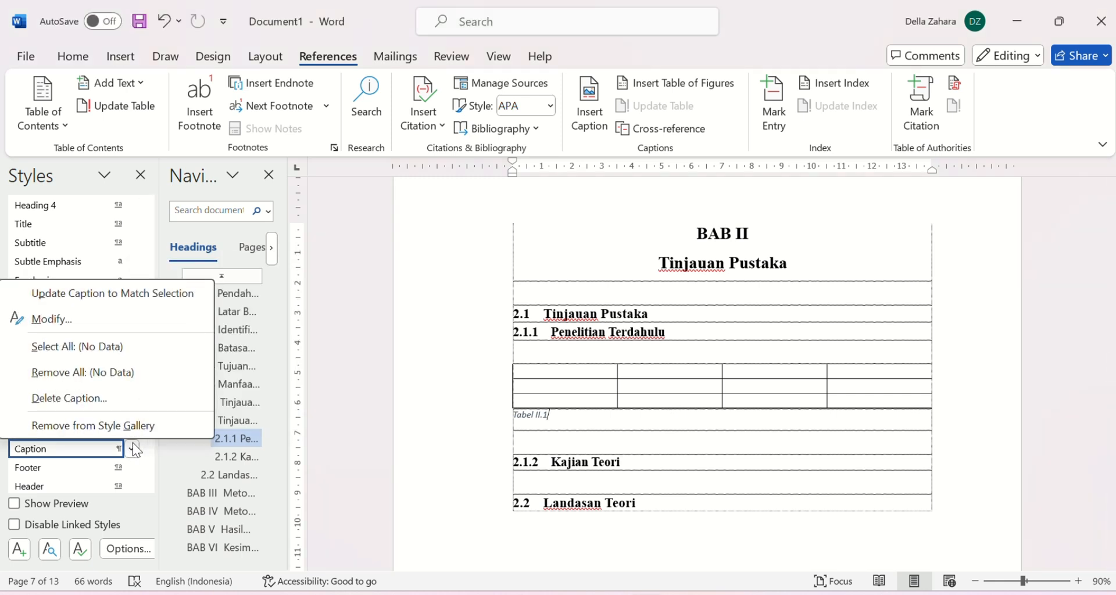
left_click(131, 320)
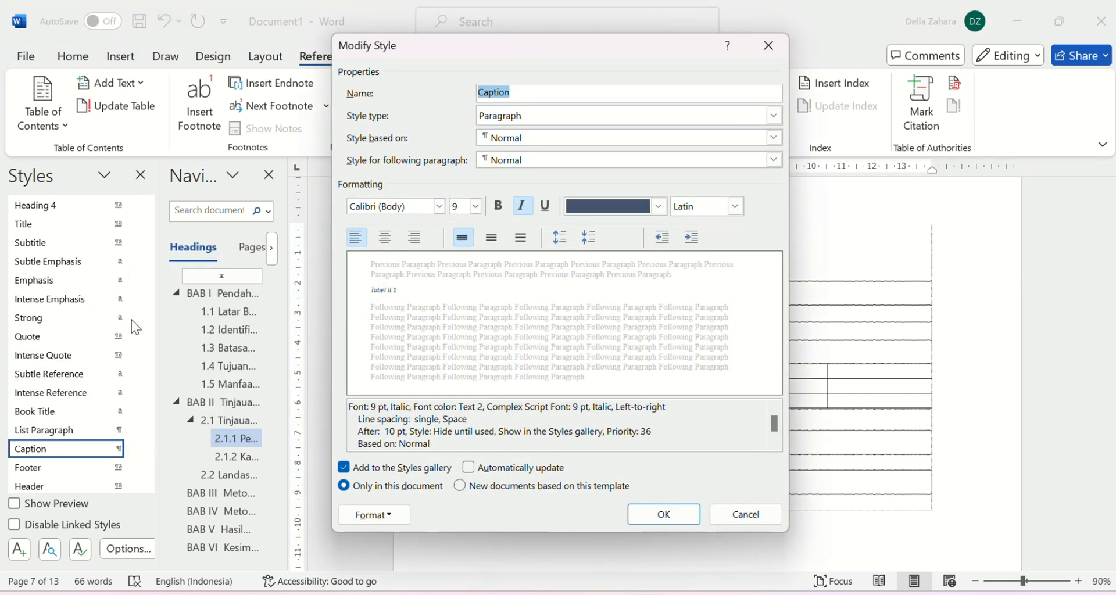
left_click(442, 207)
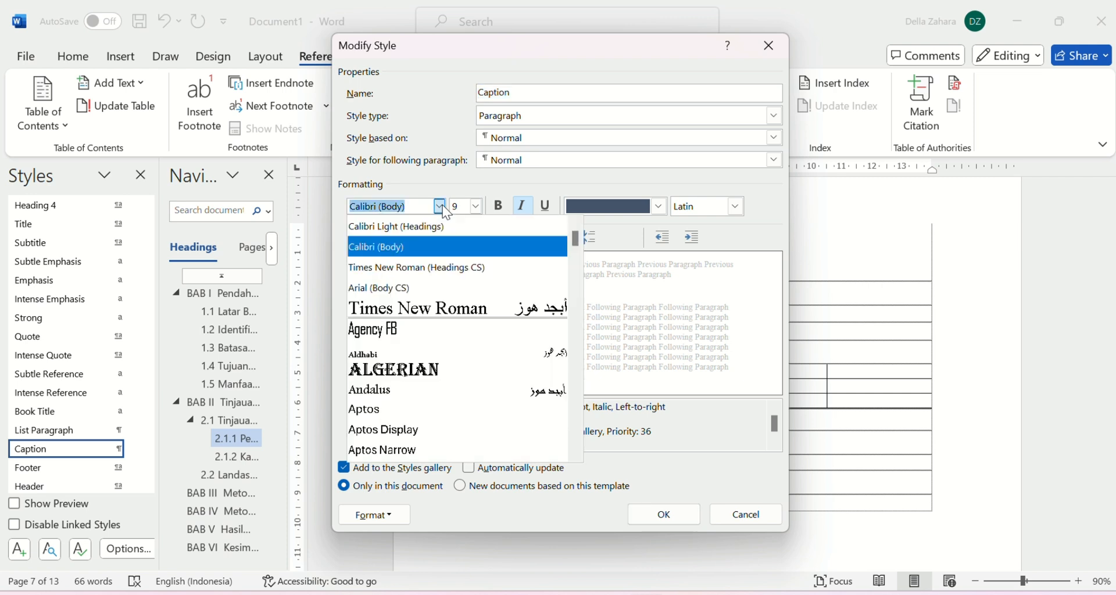
left_click(454, 269)
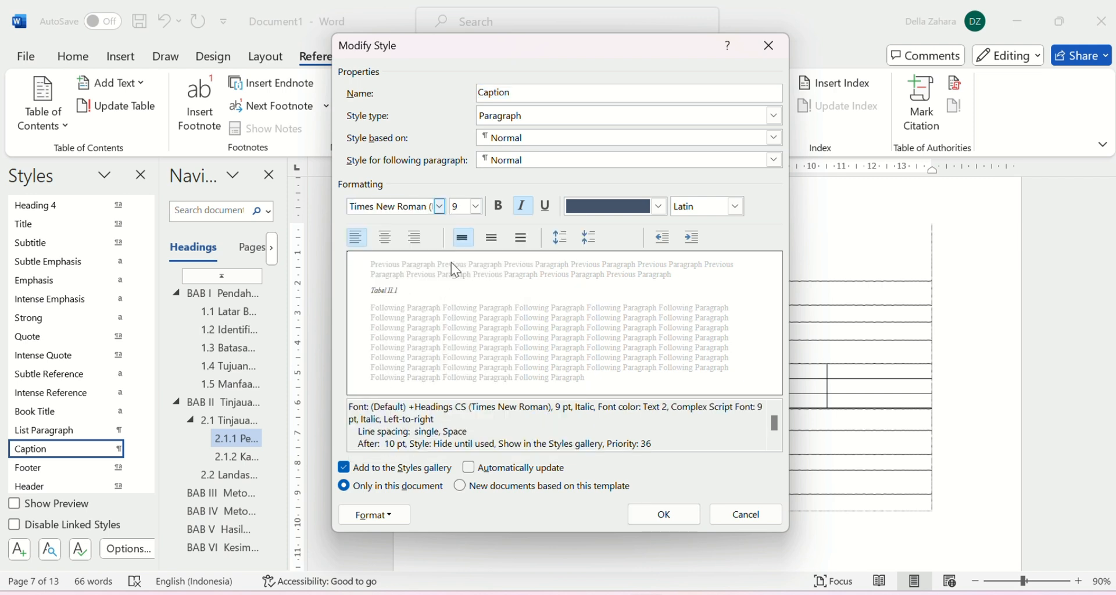
left_click(499, 210)
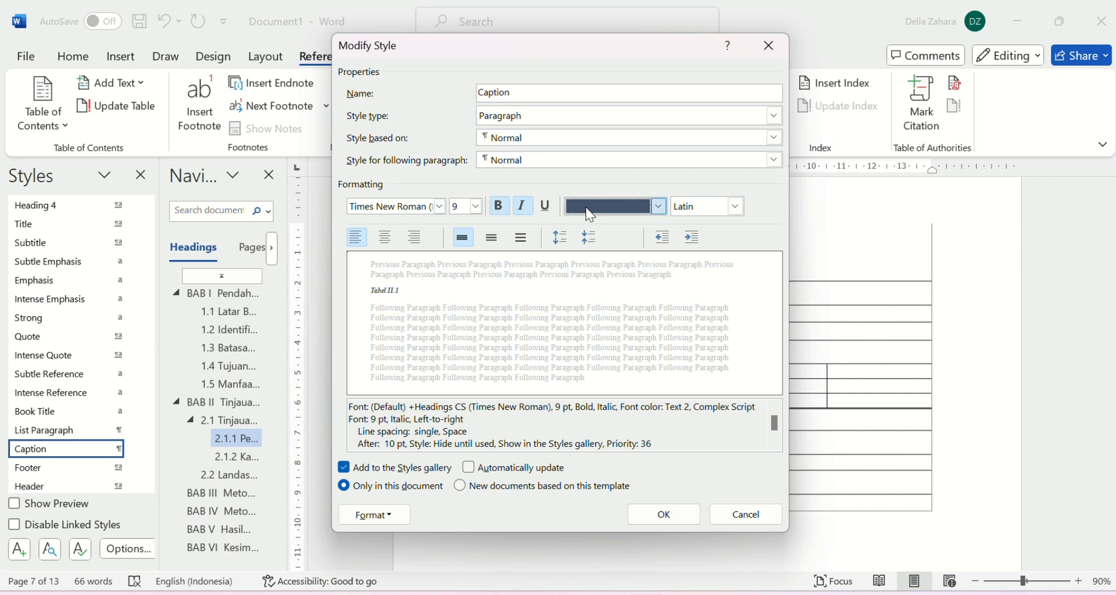
left_click(659, 206)
left_click(589, 235)
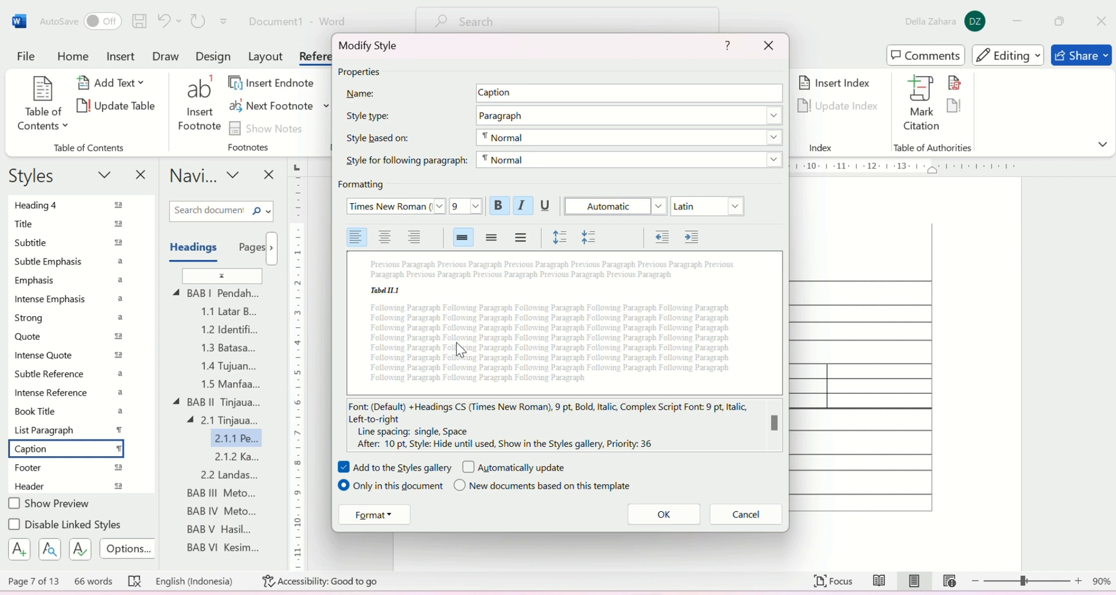
left_click(386, 238)
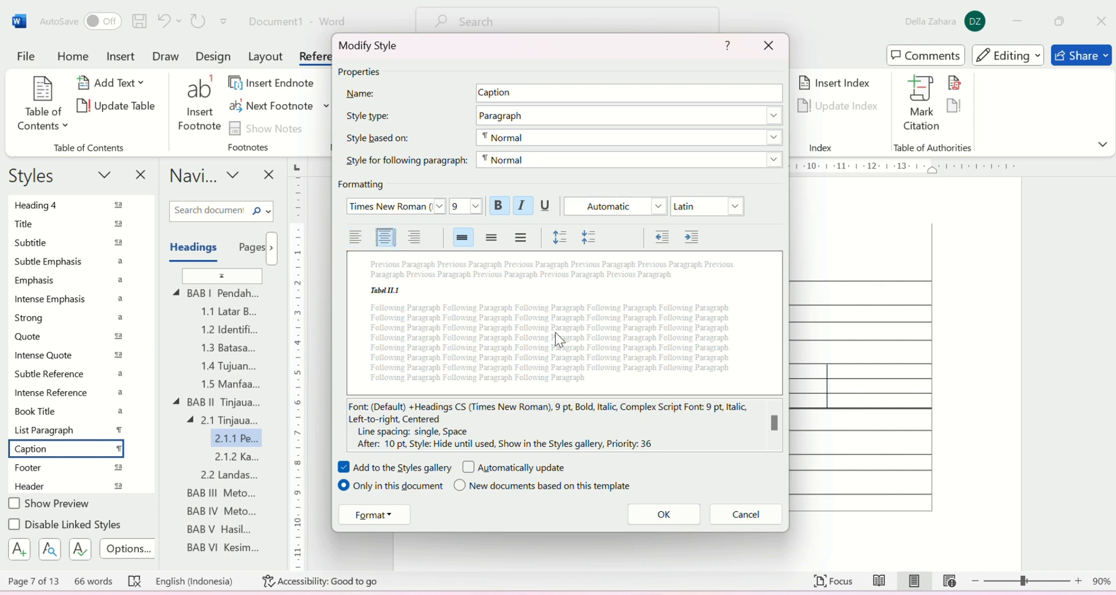
left_click(663, 515)
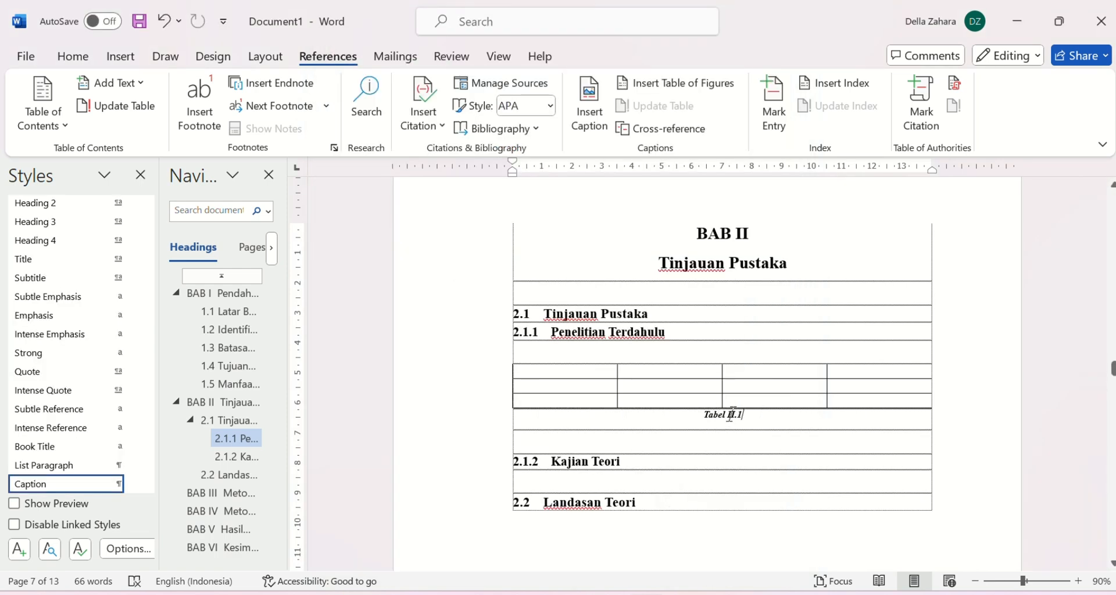
Replace the Roman chapter number in the table caption with 2 and add a title so it reads "Tabel 2.1 Tabel Data".
left_click_drag(728, 415, 734, 410)
key("BackSpace")
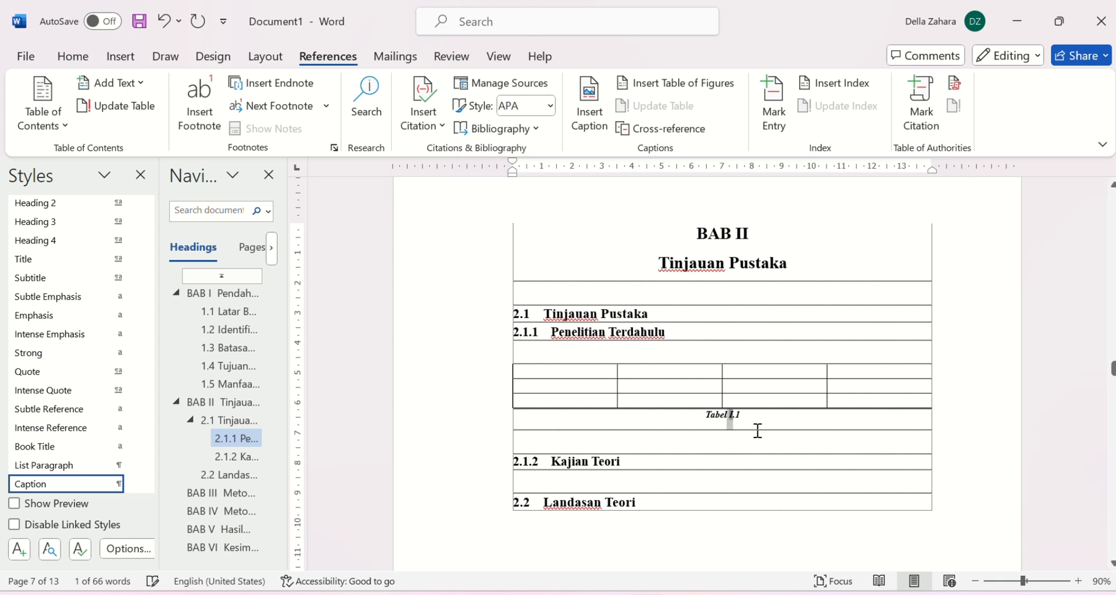
key("BackSpace")
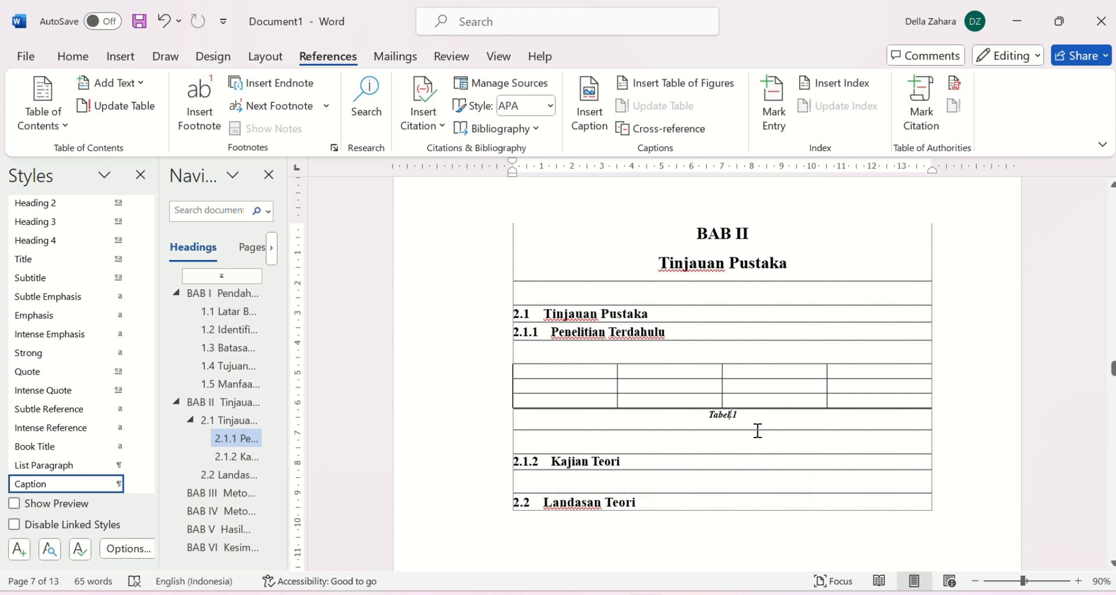
type("2")
key("Right")
key("Right")
type("Tabel Data")
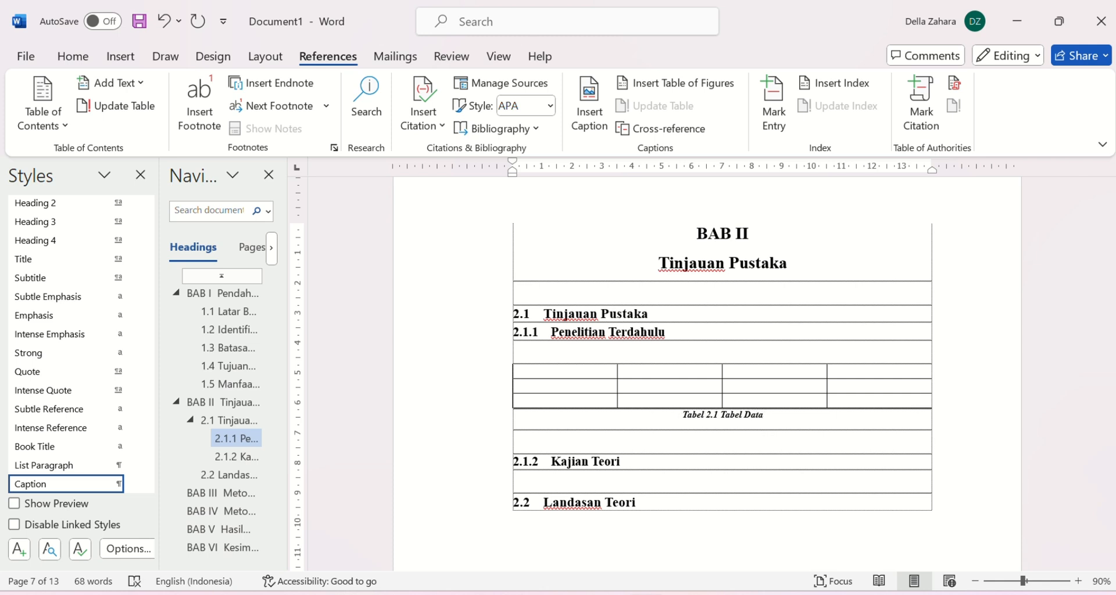
Add blank lines below the heading 2.1.2 Kajian Teori and insert a table of five columns and three rows there.
left_click(465, 20)
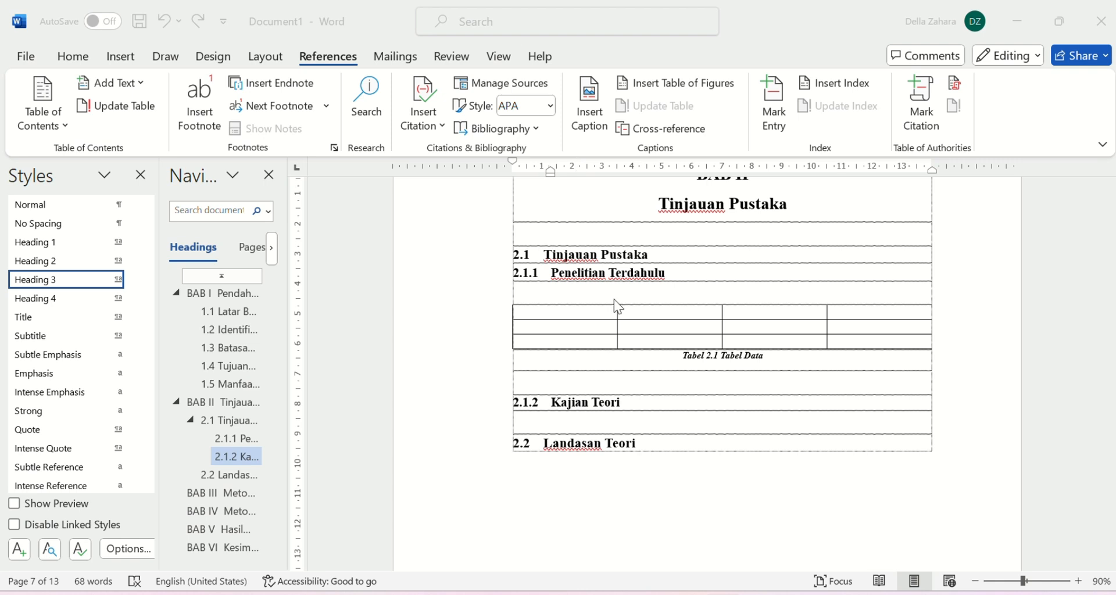
left_click(634, 404)
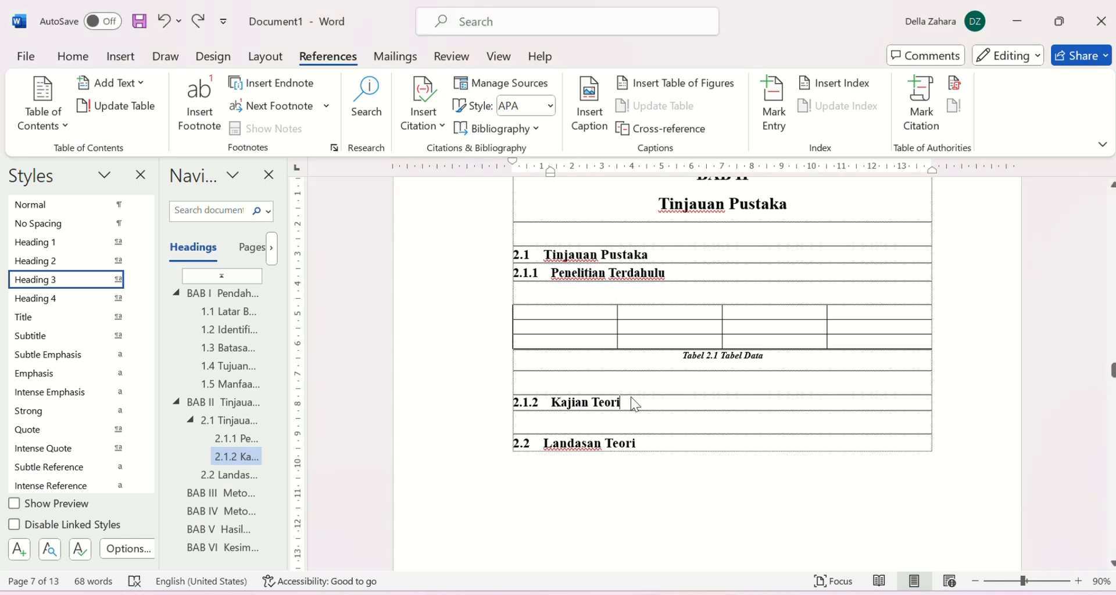
key("Return")
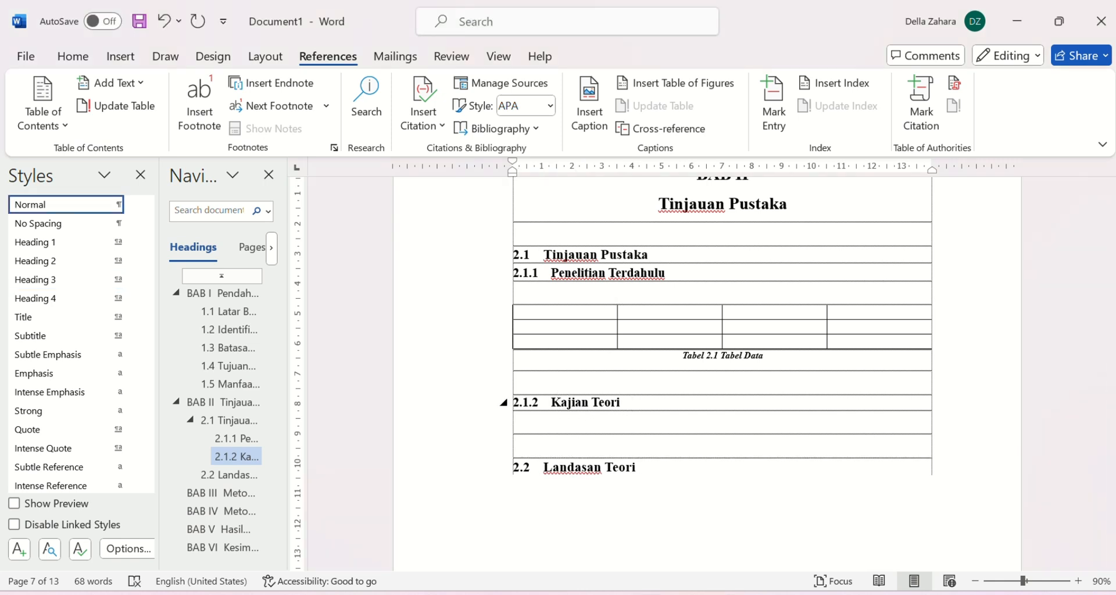
key("Return")
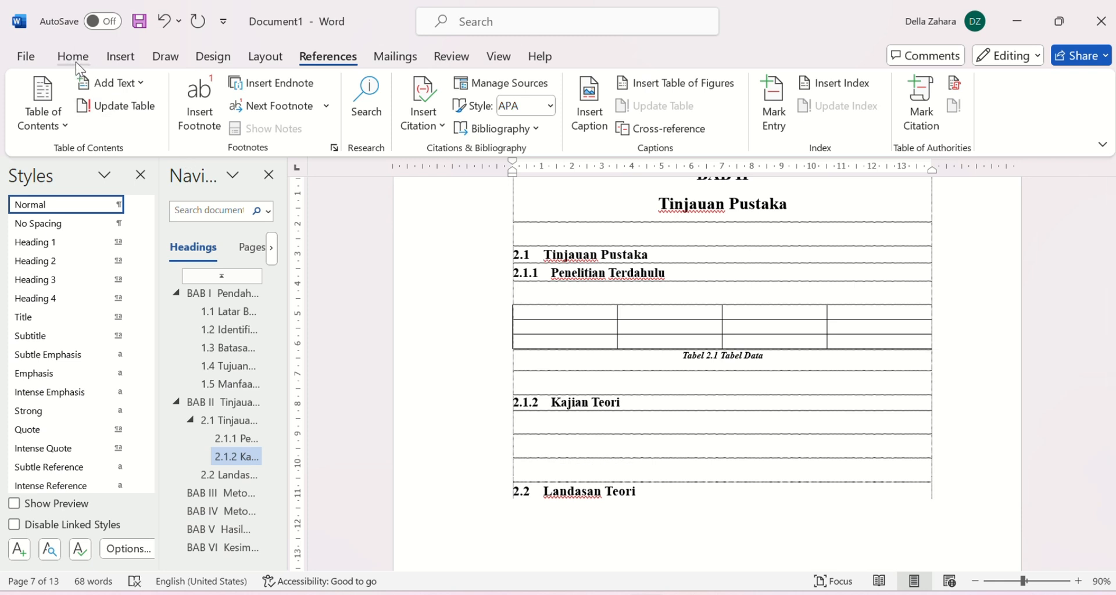
left_click(121, 57)
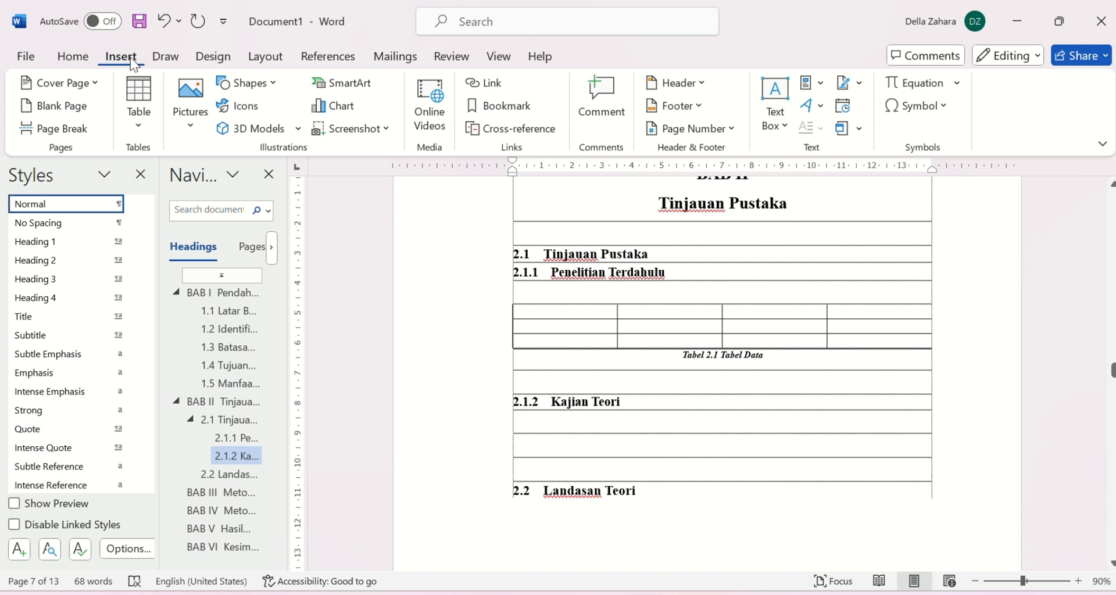
left_click(136, 89)
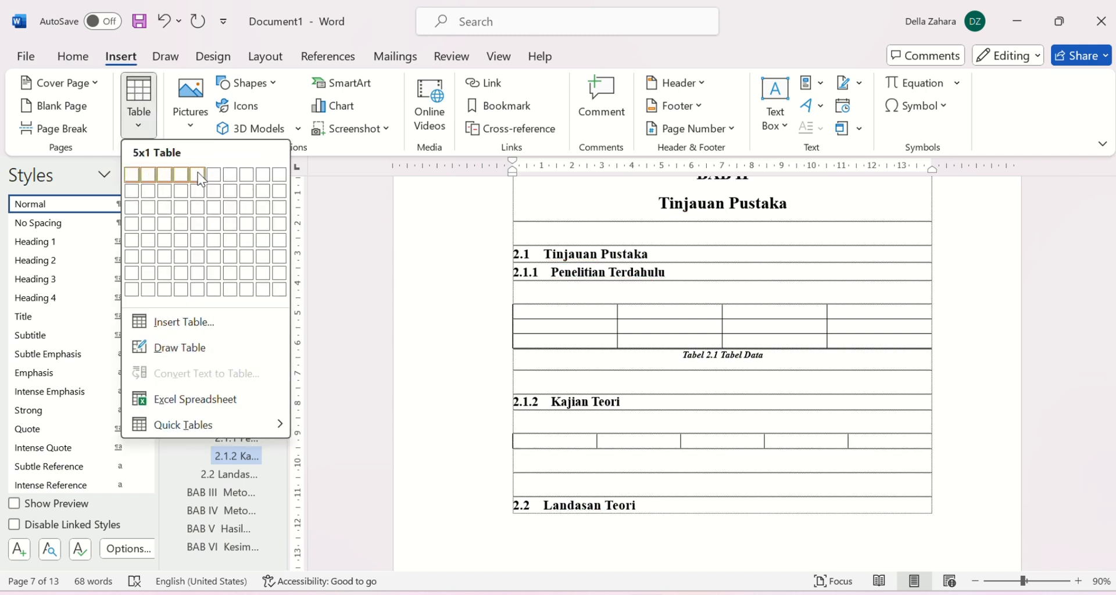
left_click(198, 206)
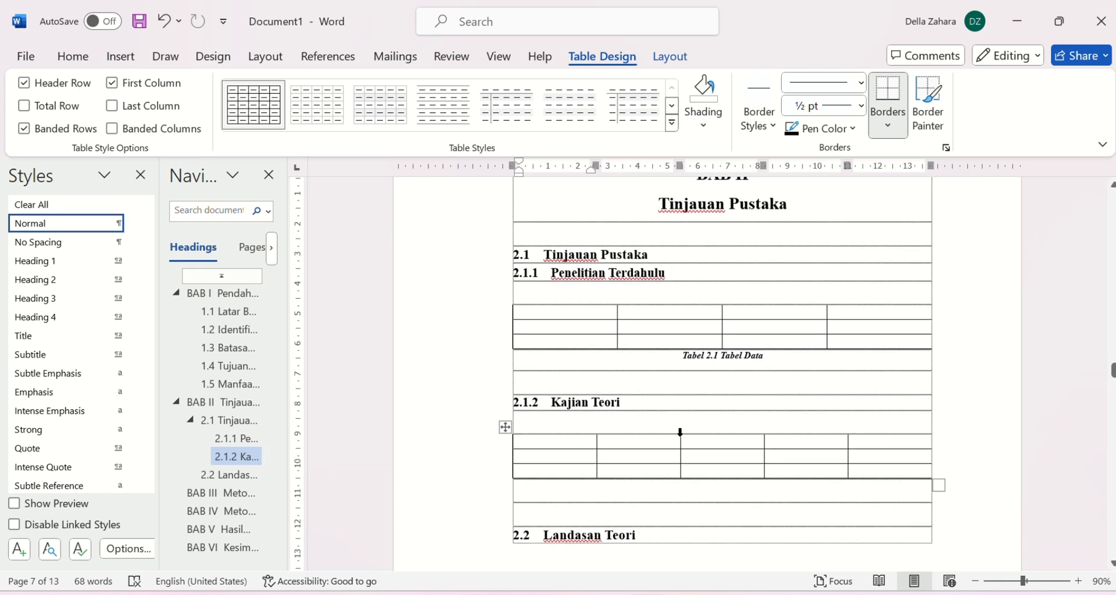
Insert the caption "Tabel II.2" below the five-column table, using the Tabel label with chapter number and period separator.
left_click(522, 489)
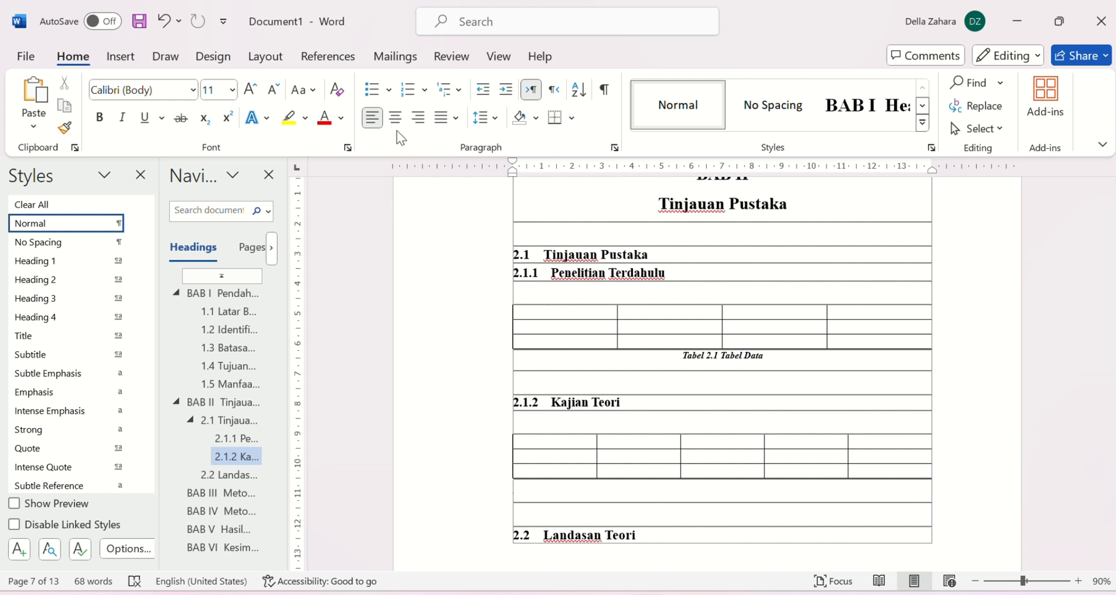
left_click(323, 56)
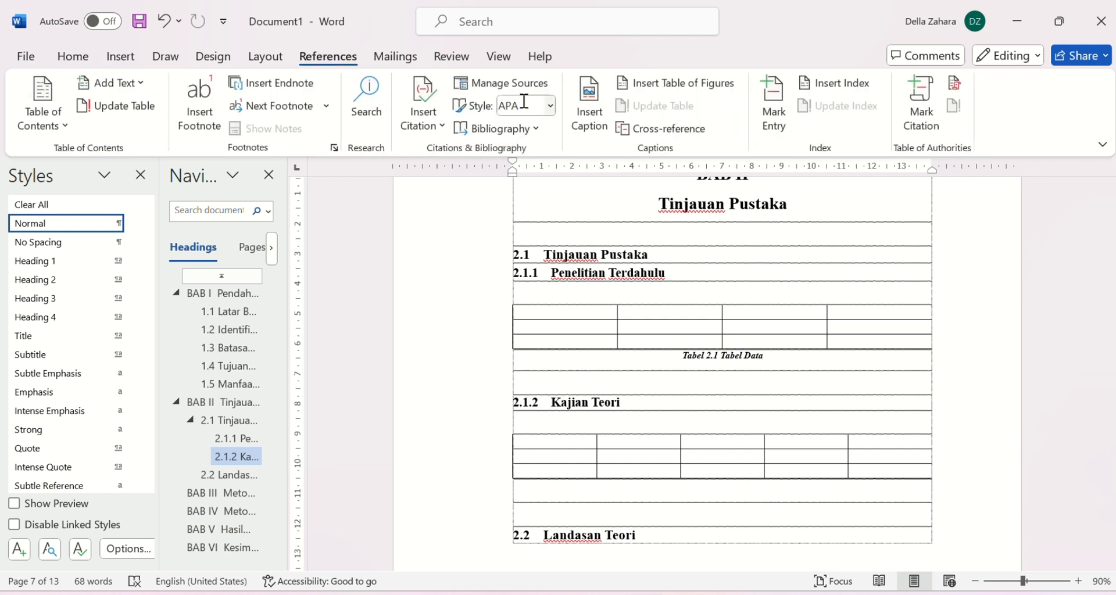
left_click(589, 105)
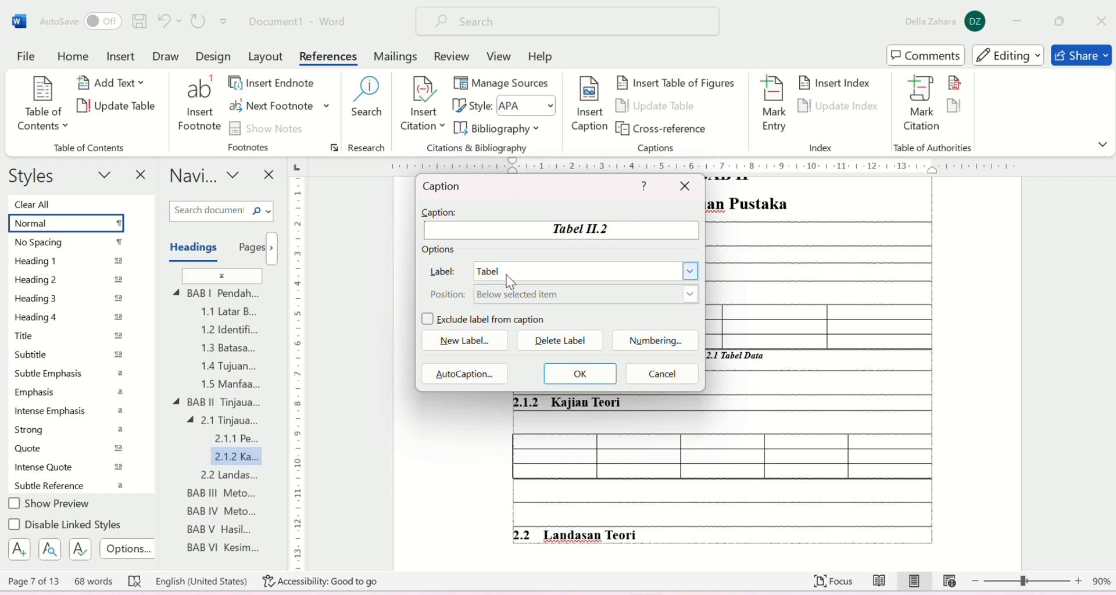
left_click(655, 343)
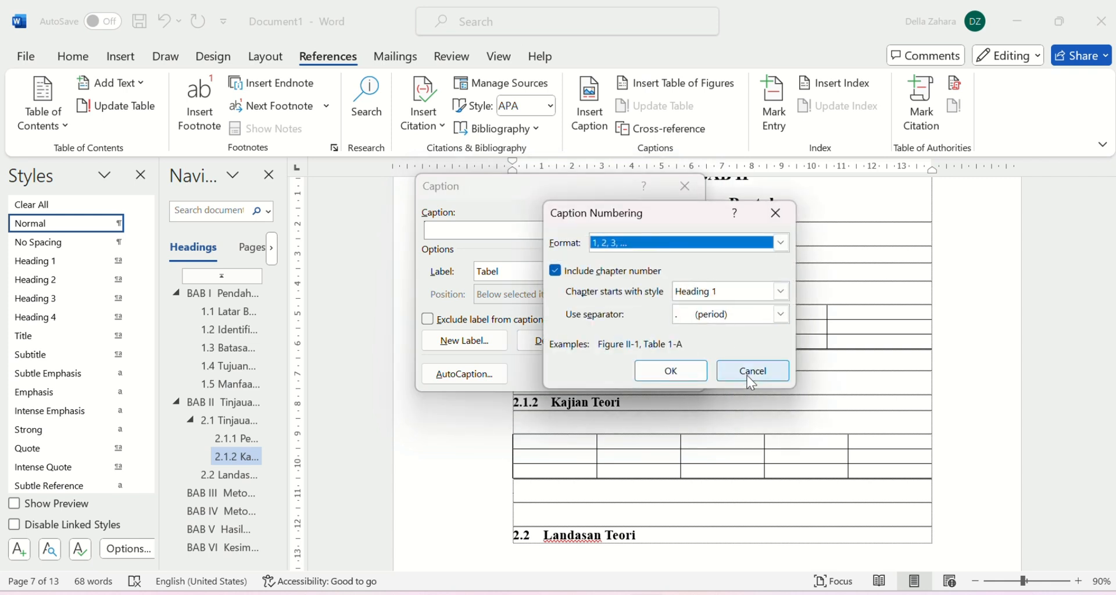
left_click(702, 371)
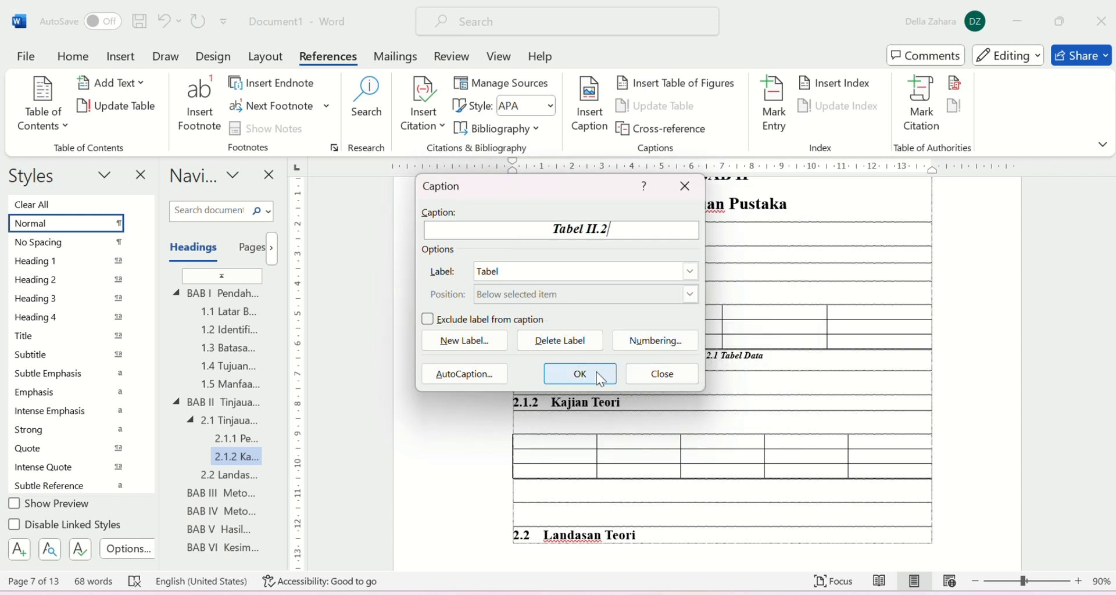
left_click(599, 375)
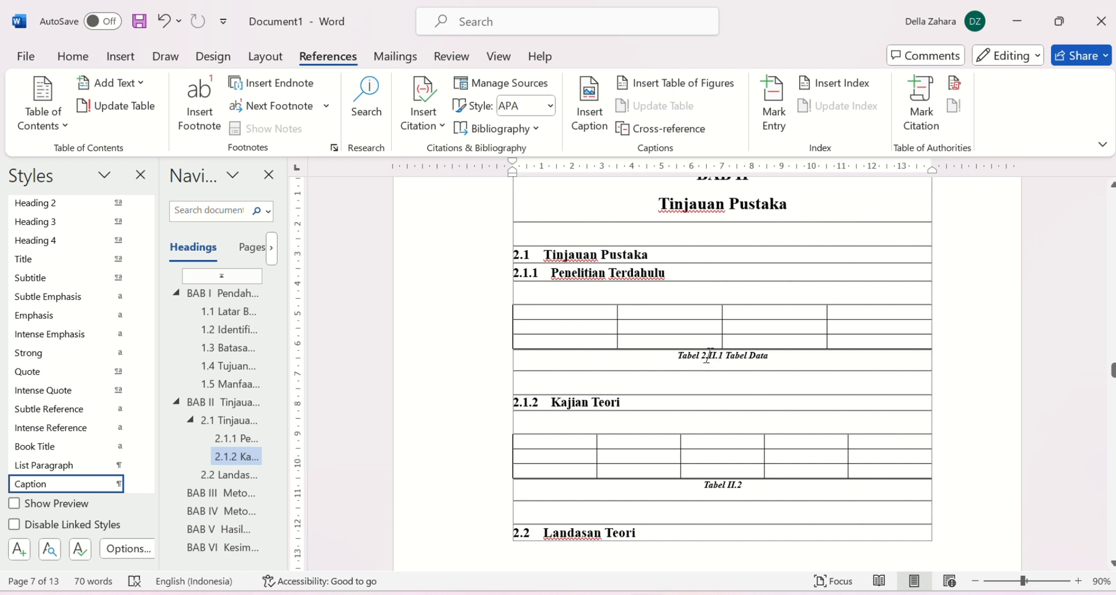
Remove the leftover Roman numeral from the first table's caption so it reads "Tabel 2.1 Tabel Data".
left_click(713, 356)
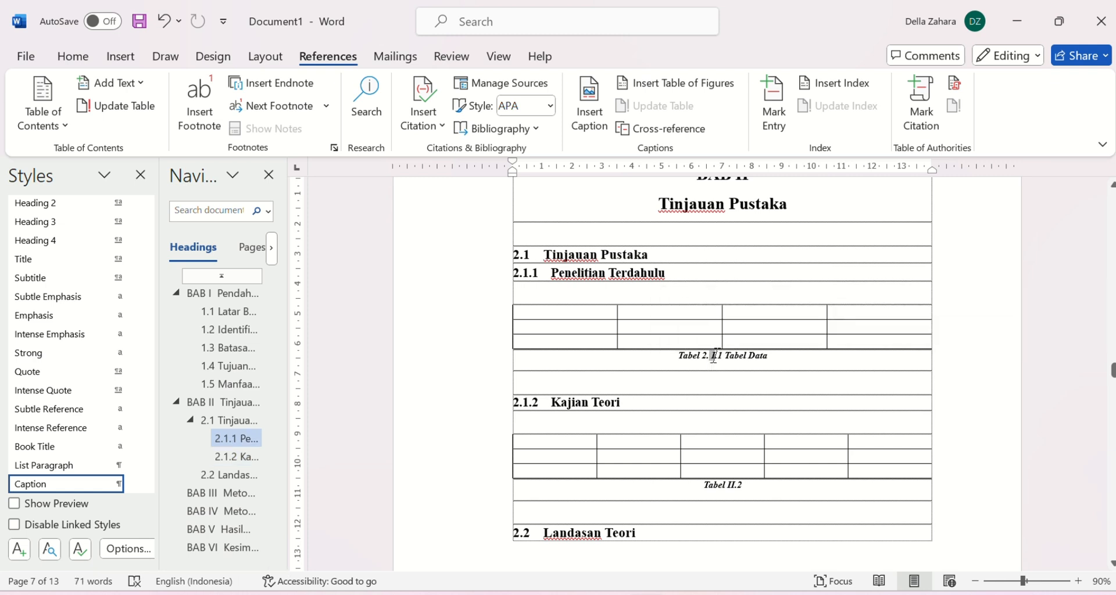
key("BackSpace")
key("BackSpace")
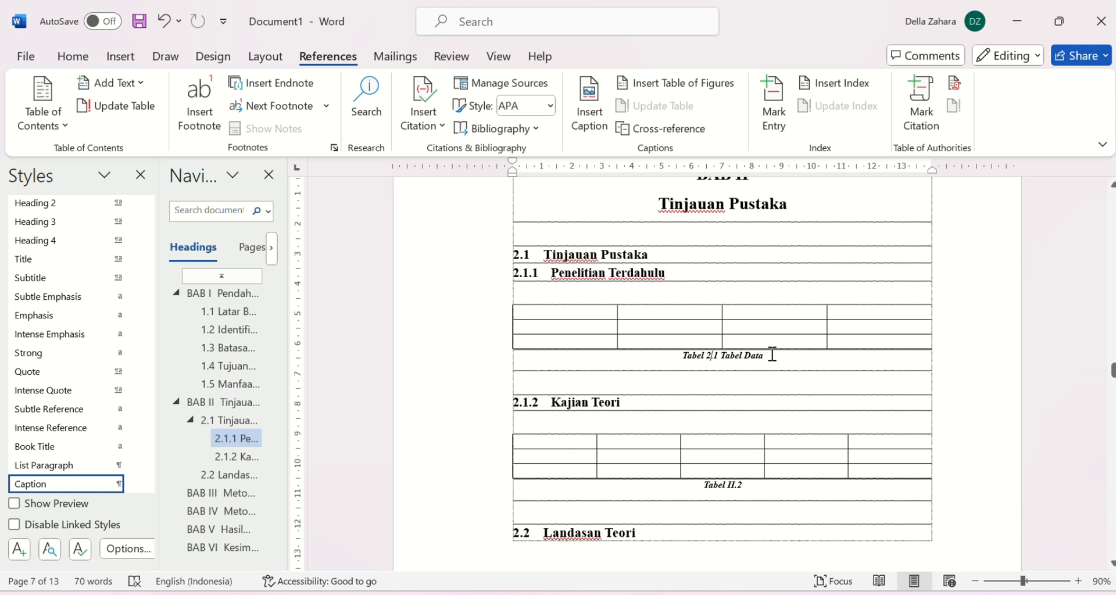
type(".")
Replace the Roman chapter number in the five-column table's caption with 2 so it reads "Tabel 2.2".
left_click(728, 480)
left_click(726, 484)
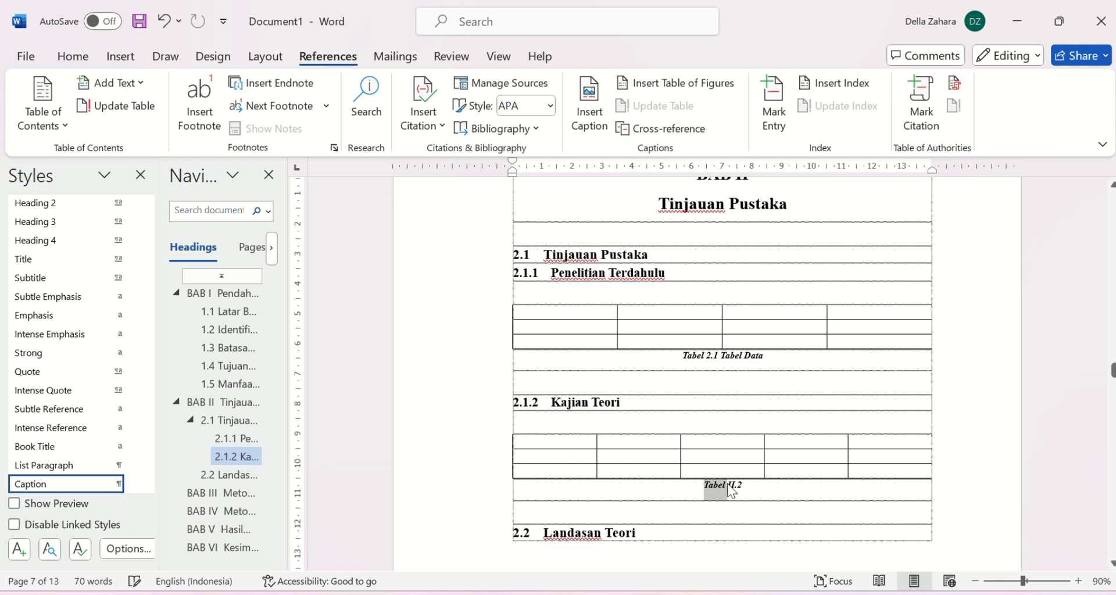
left_click(729, 483)
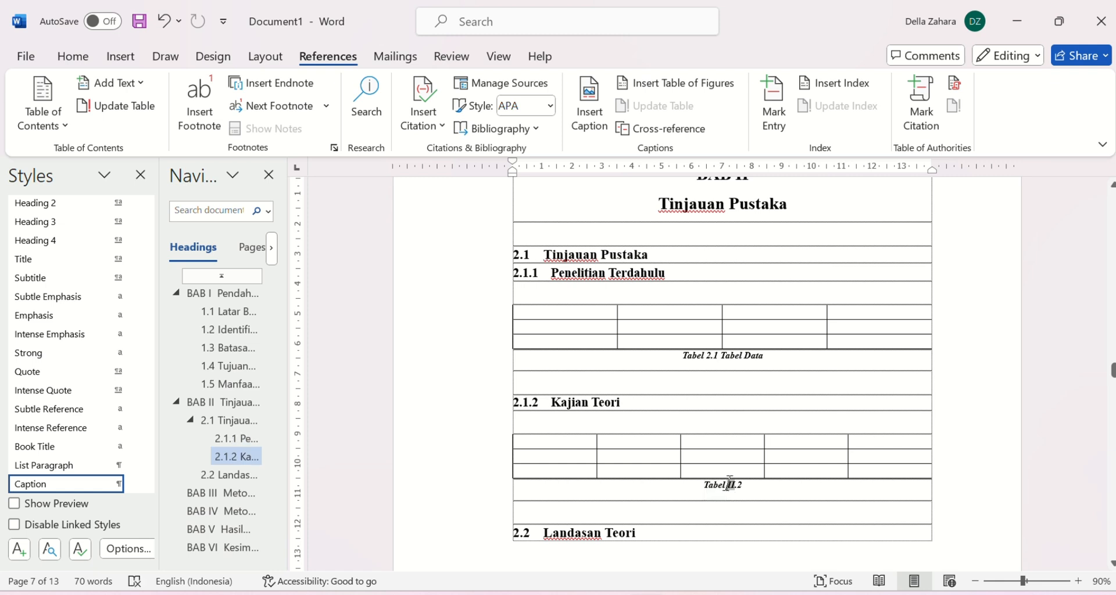
key("BackSpace")
key("BackSpace")
key("BackSpace")
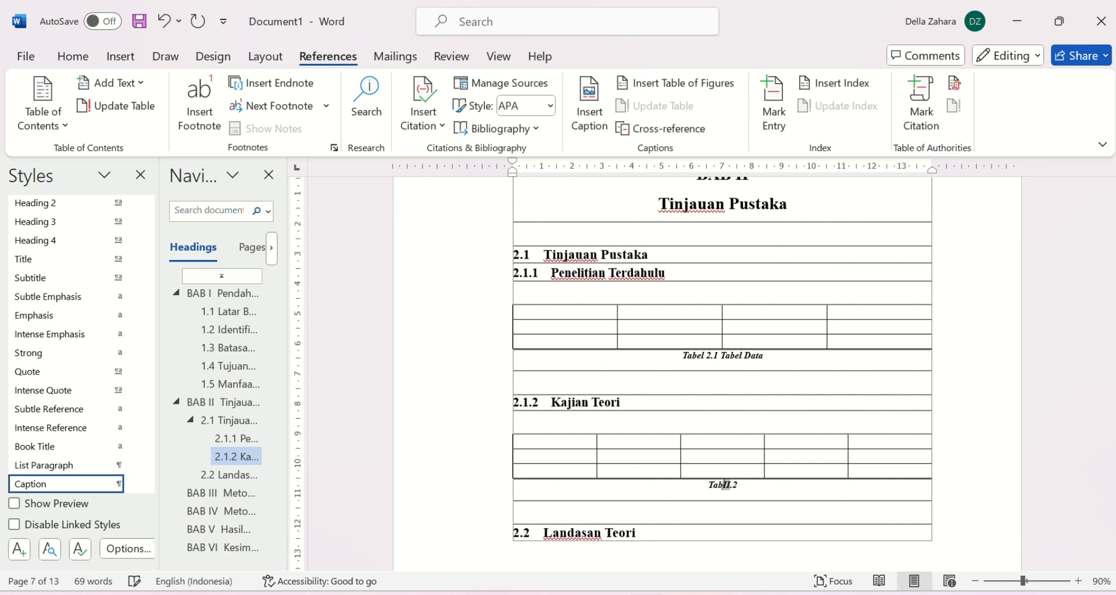
type("el")
key("Right")
key("Right")
key("BackSpace")
key("BackSpace")
key("BackSpace")
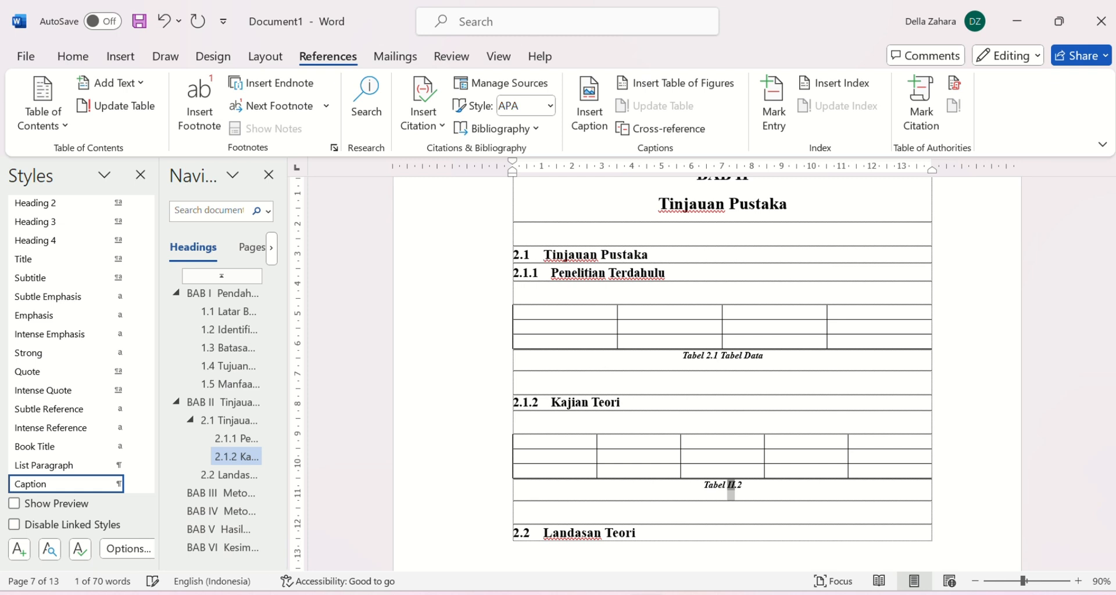
type("2")
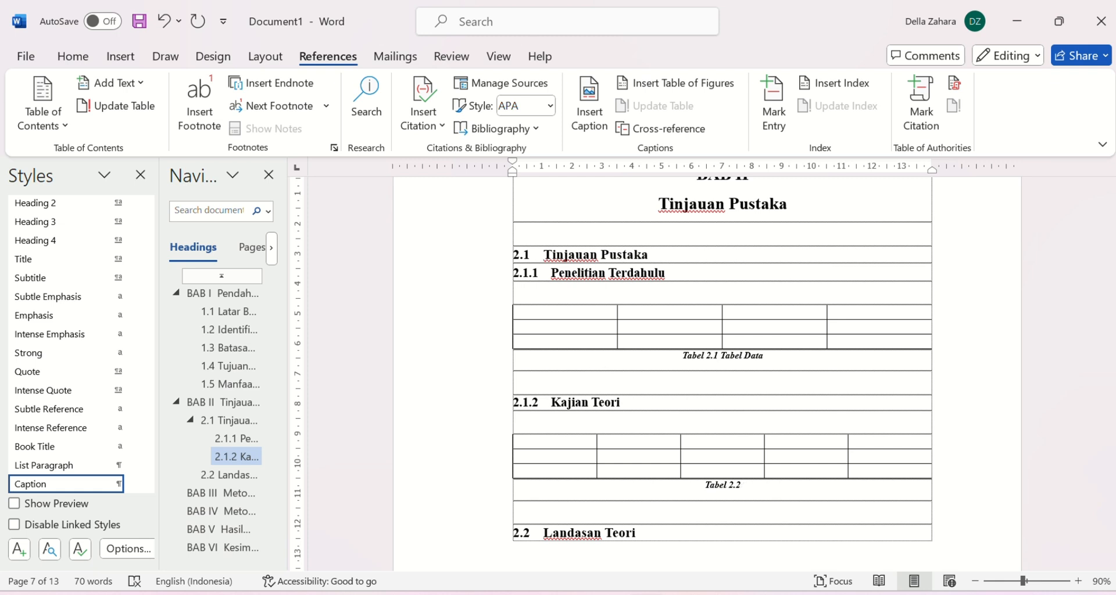
left_click(721, 512)
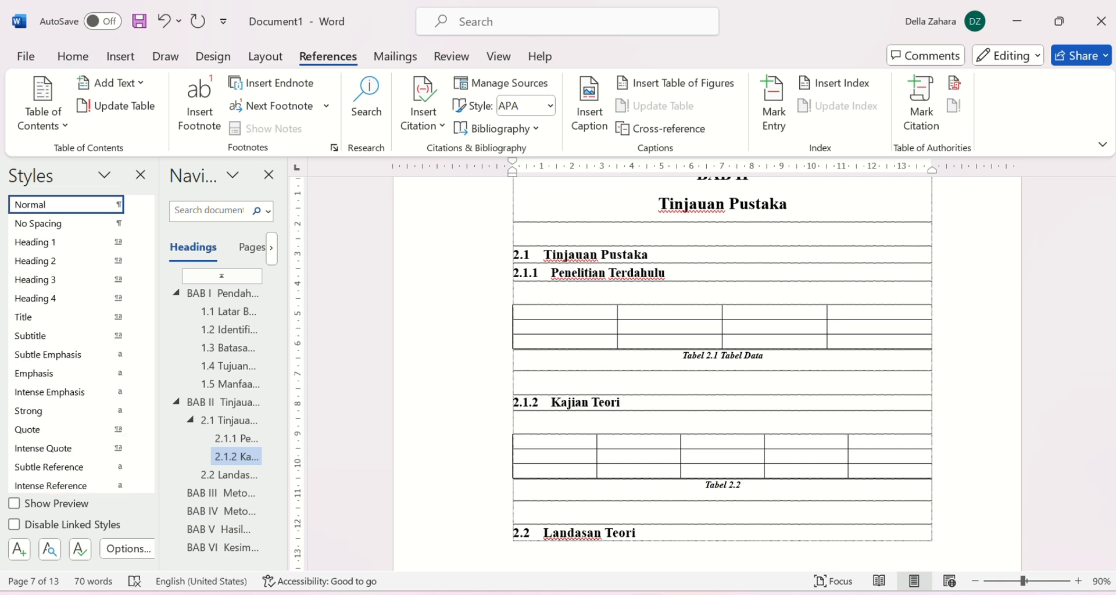
Add the title "Tabel Contoh" after the number in the five-column table's caption.
left_click(741, 485)
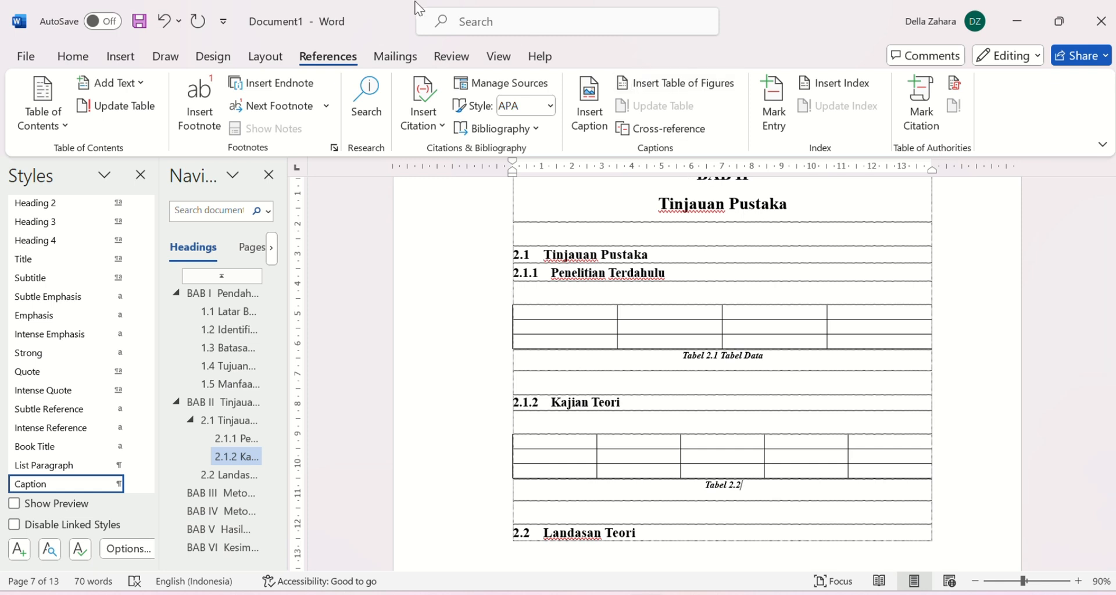
left_click(471, 23)
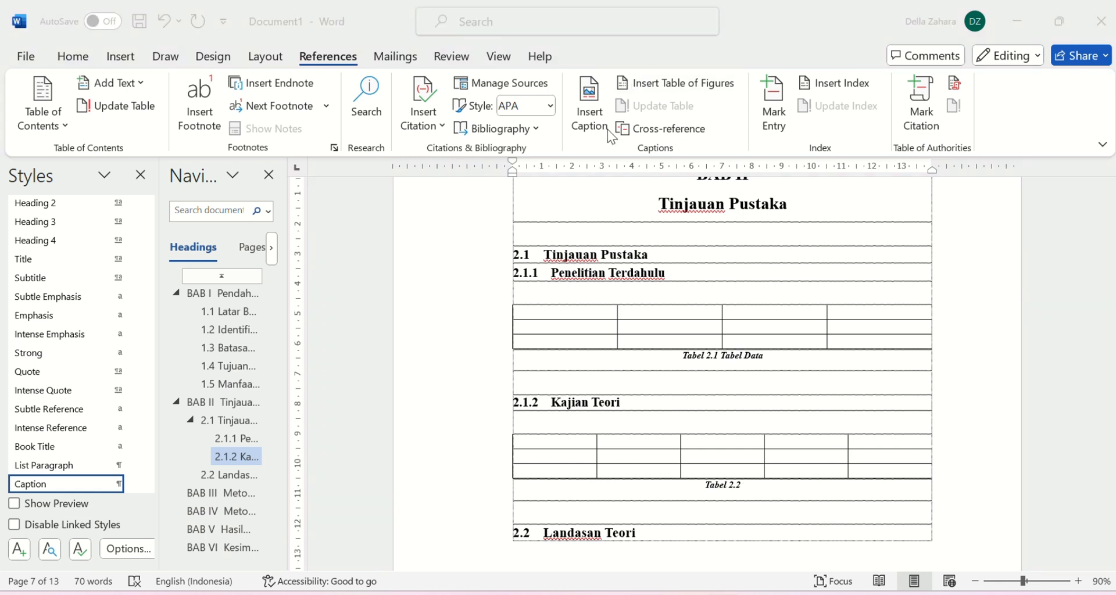
left_click(743, 482)
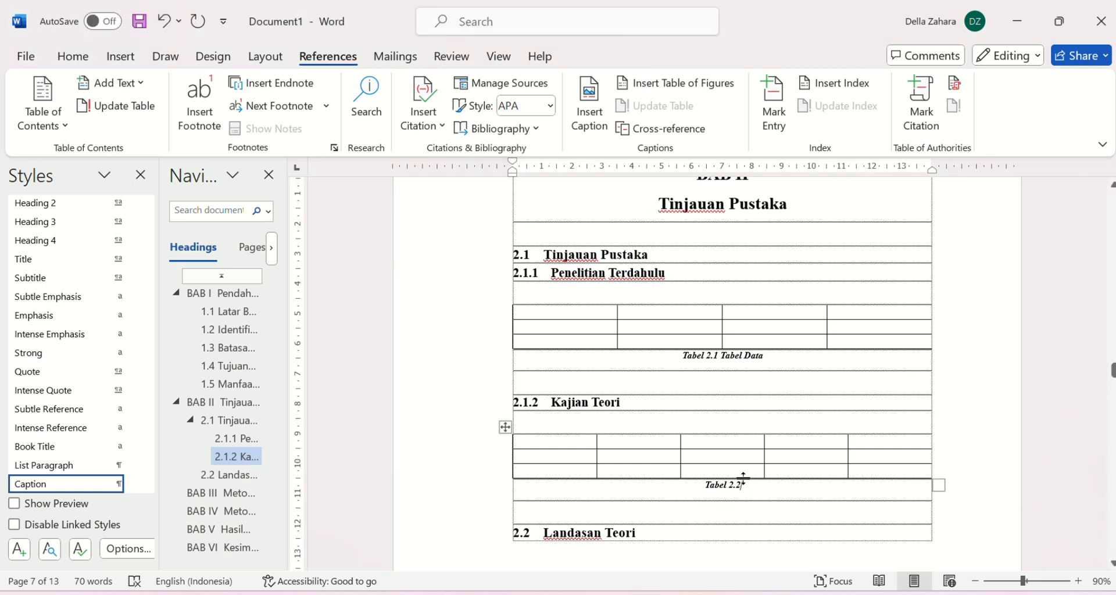
type("T")
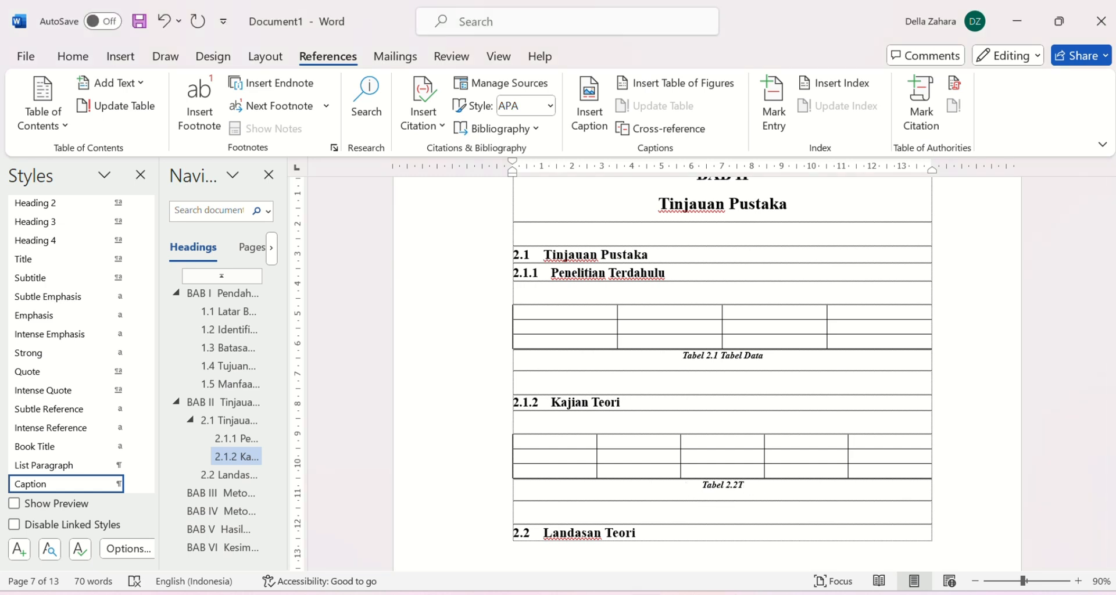
key("BackSpace")
type("Tab")
type("el ")
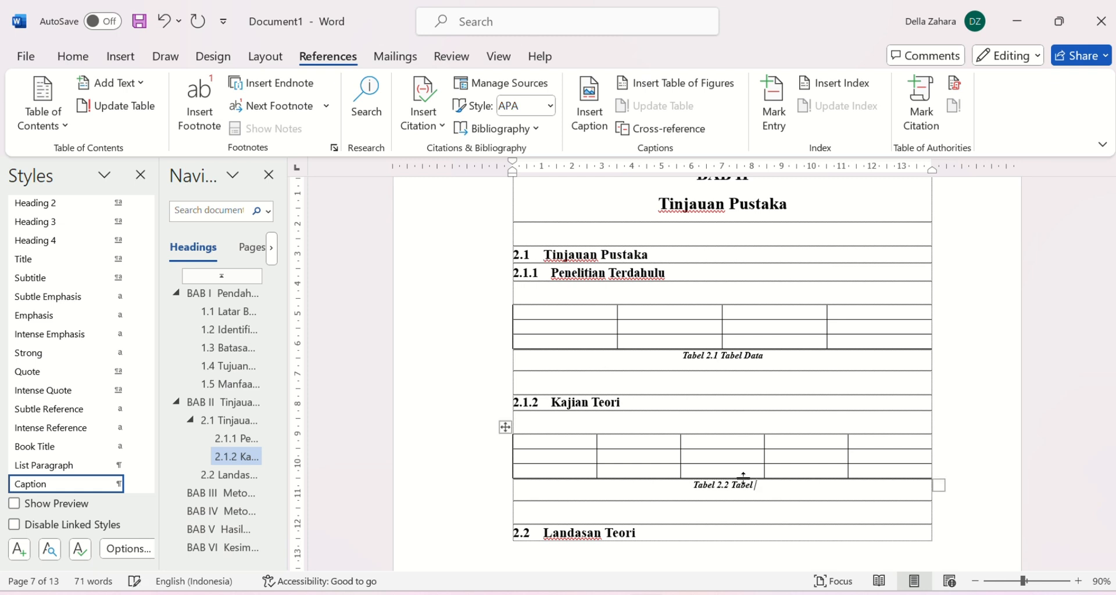
type("Contoh")
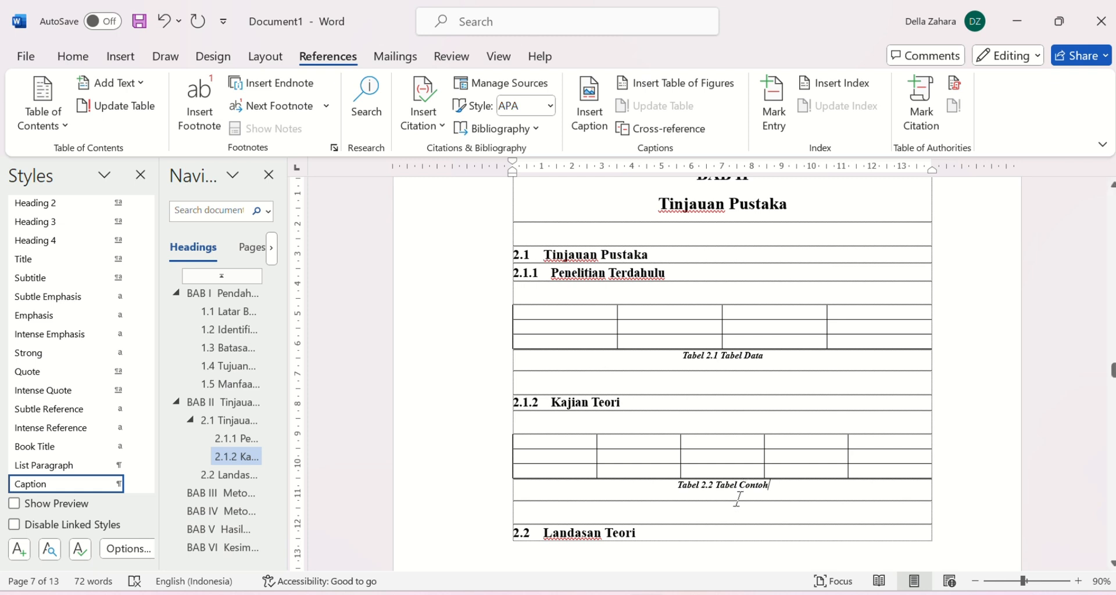
Enter "Perancangan Penelitian" and "Gambaran rancangan penelitian" on two separate lines under the BAB III Metodologi Penelitian title.
scroll(737, 499, "down", 3)
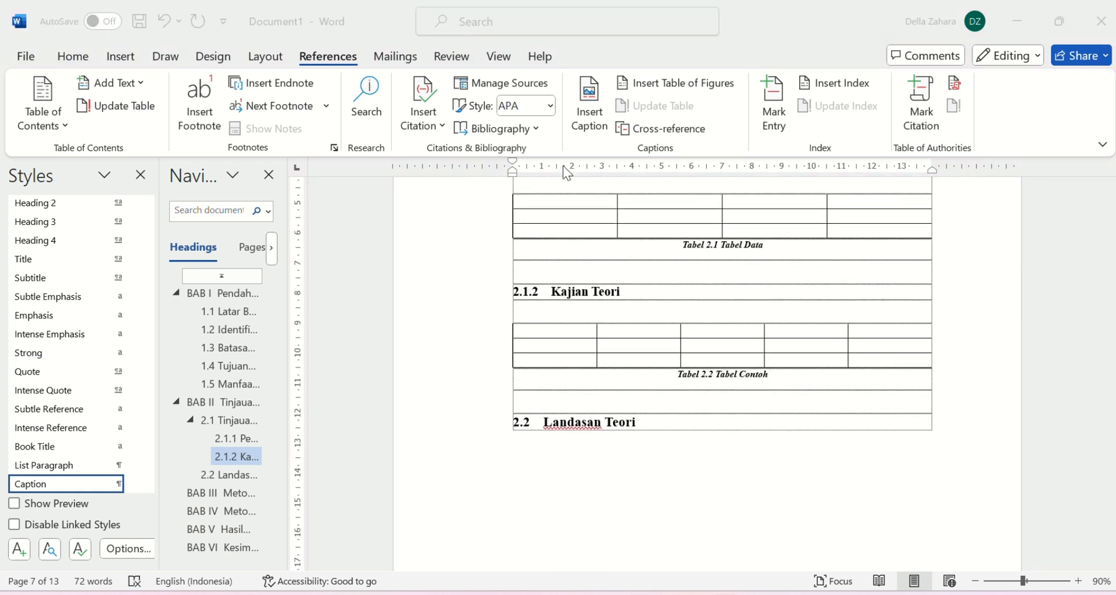
scroll(601, 300, "down", 2)
scroll(600, 299, "down", 15)
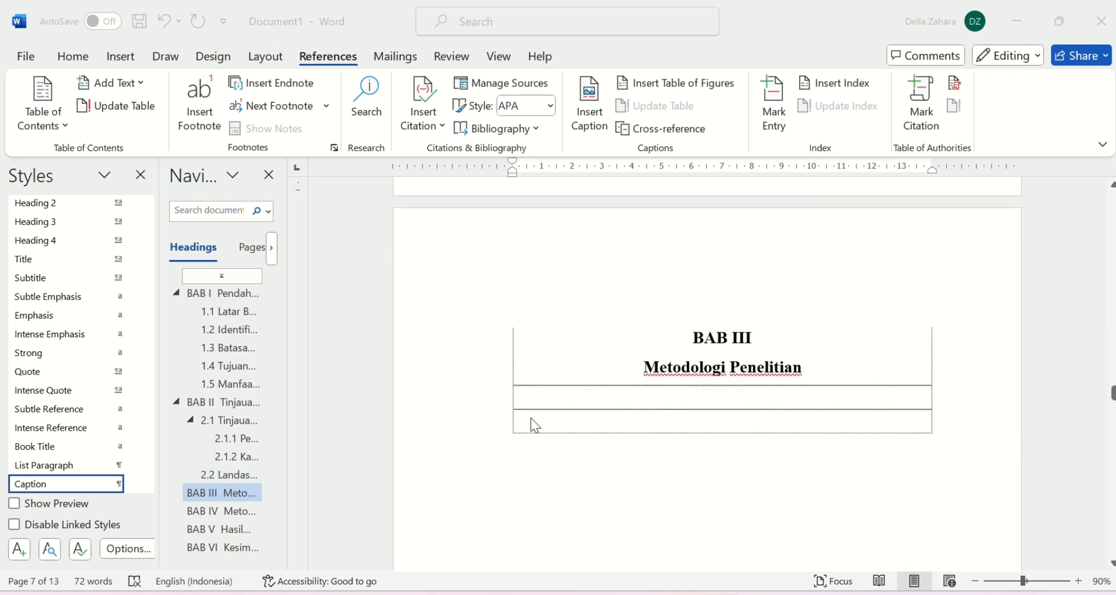
left_click(534, 420)
left_click(534, 420)
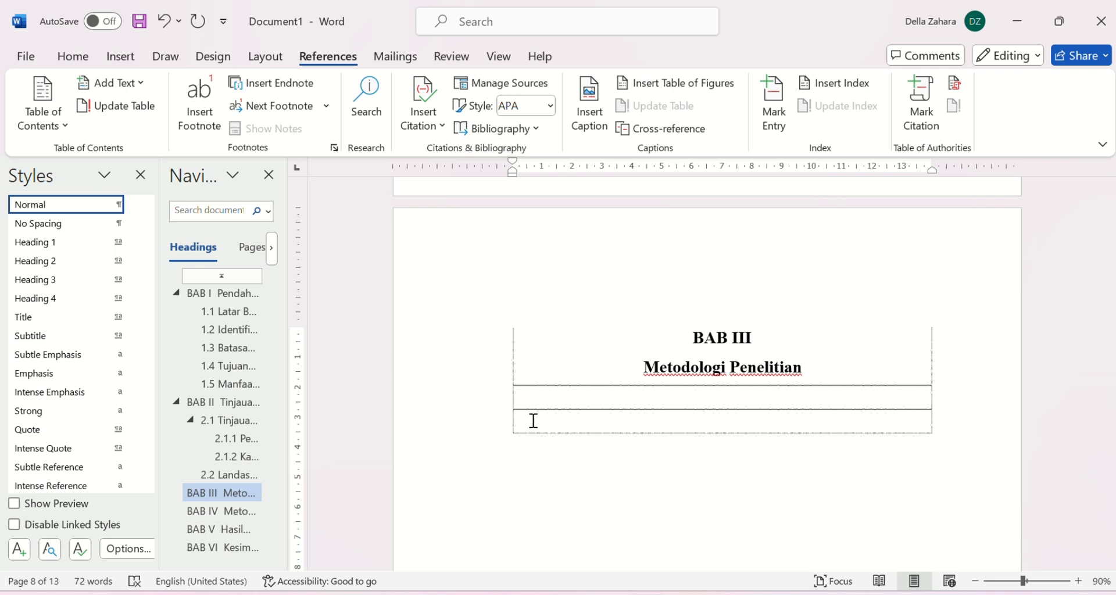
type("Perancangan Penelitian")
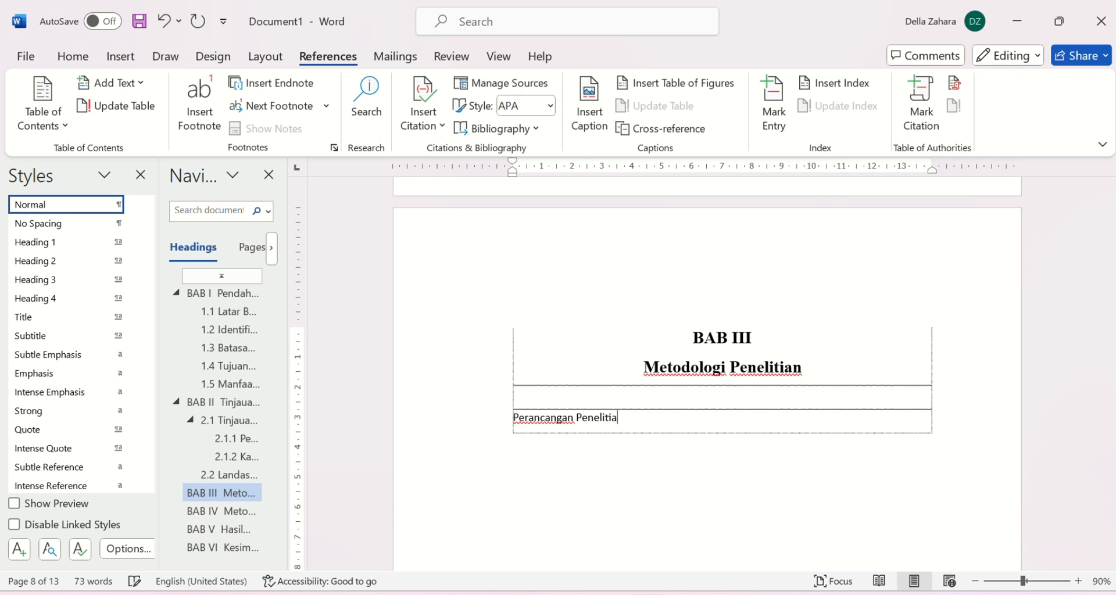
key("Tab")
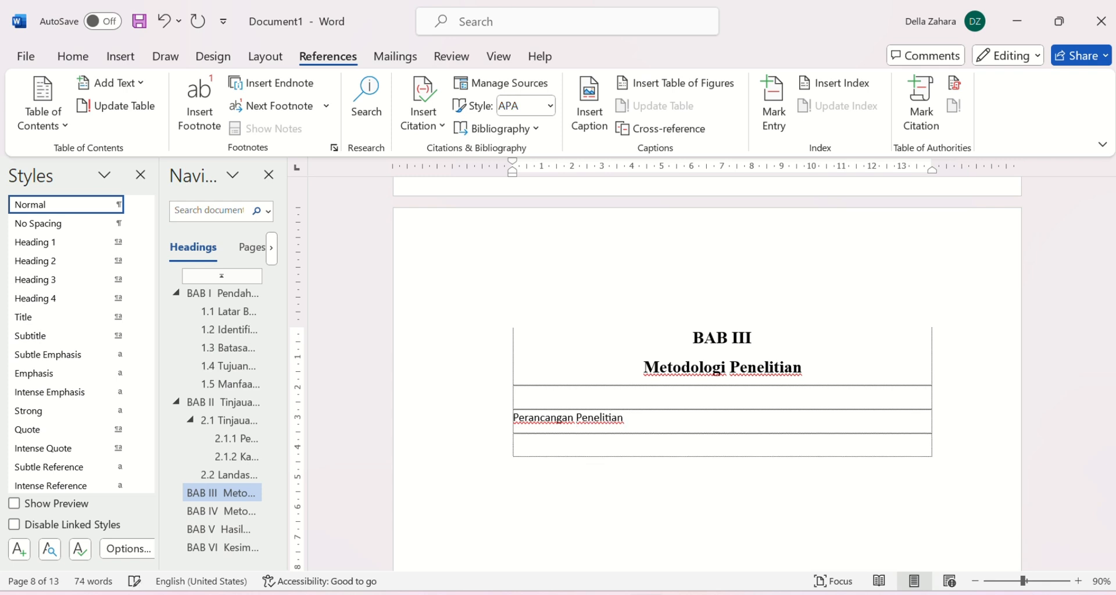
type("Gambaran rancangan p")
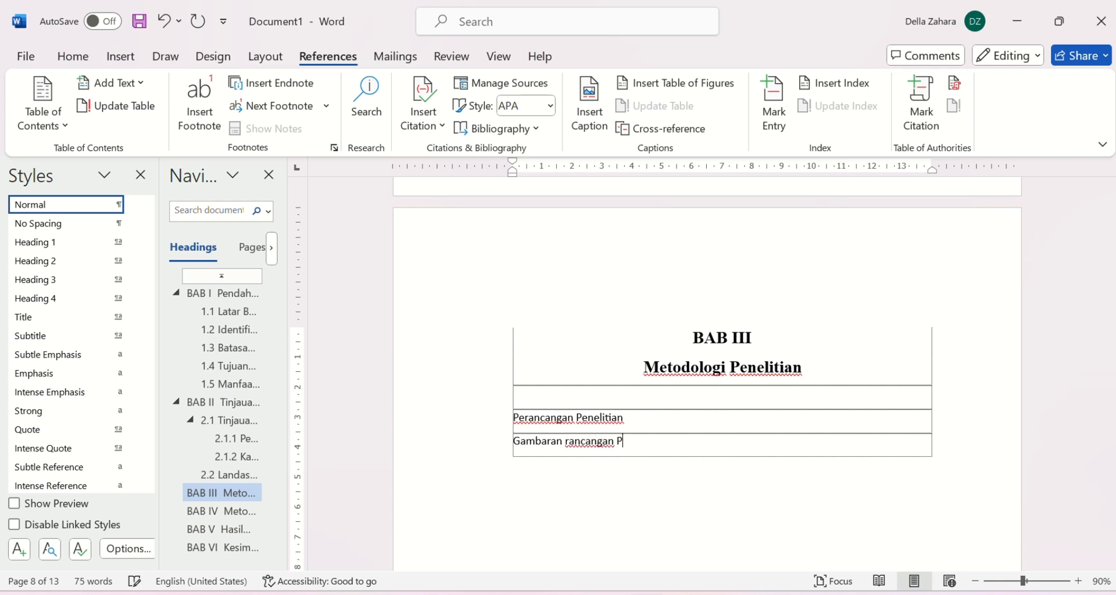
type("enelitian")
Capitalise the second and third words of the second line so it reads "Gambaran Rancangan Penelitian".
left_click(569, 443)
key("BackSpace")
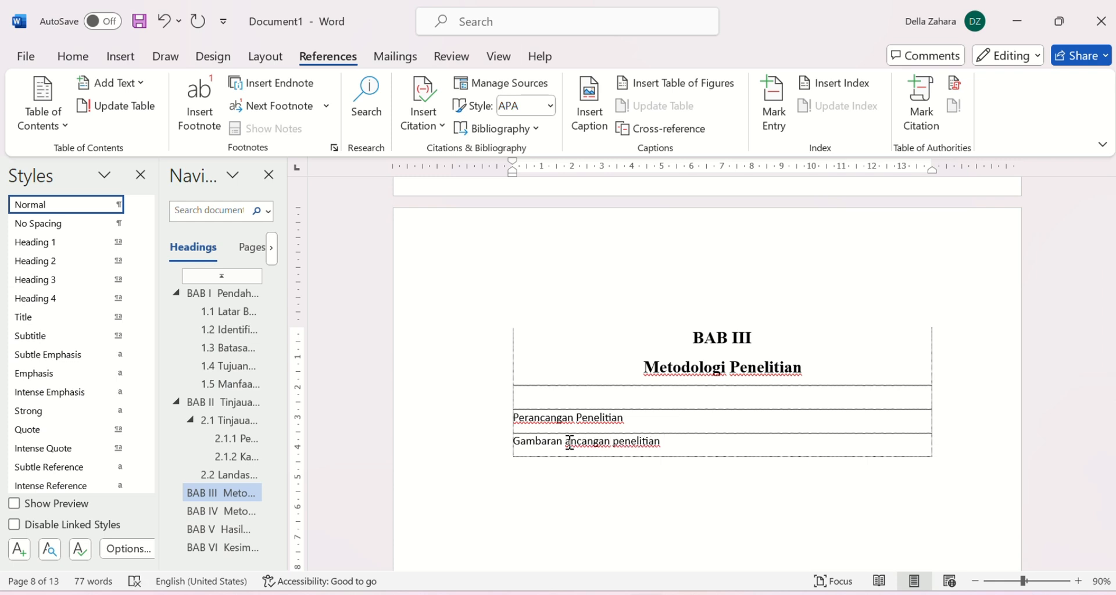
type("R")
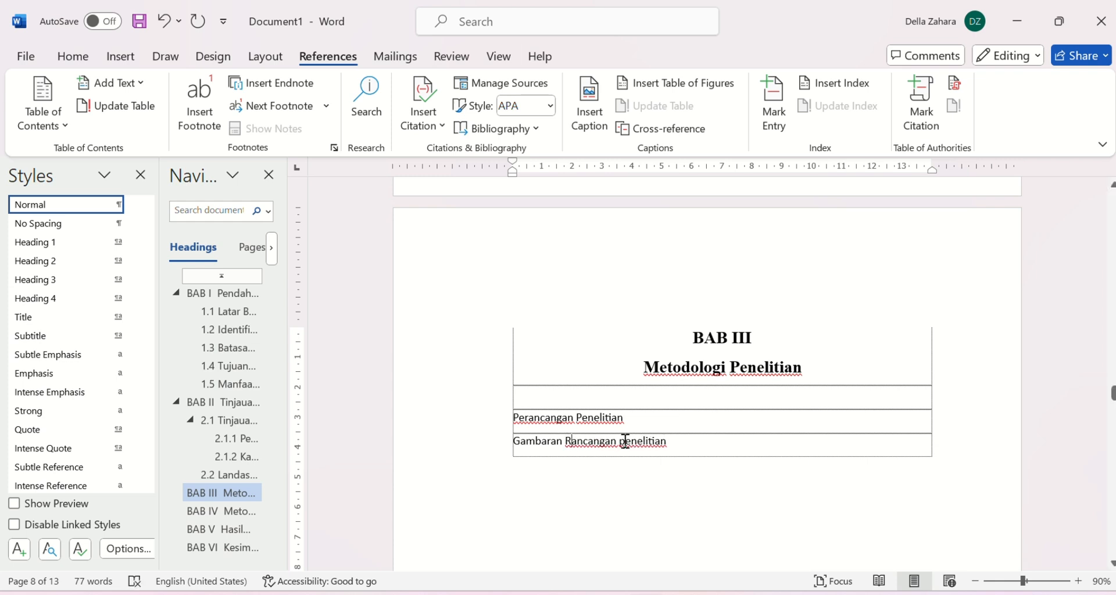
left_click(625, 443)
key("BackSpace")
type("P")
left_click(697, 449)
Apply the Heading 2 style to "Perancangan Penelitian" and Heading 3 to "Gambaran Rancangan Penelitian".
left_click(629, 418)
left_click(36, 261)
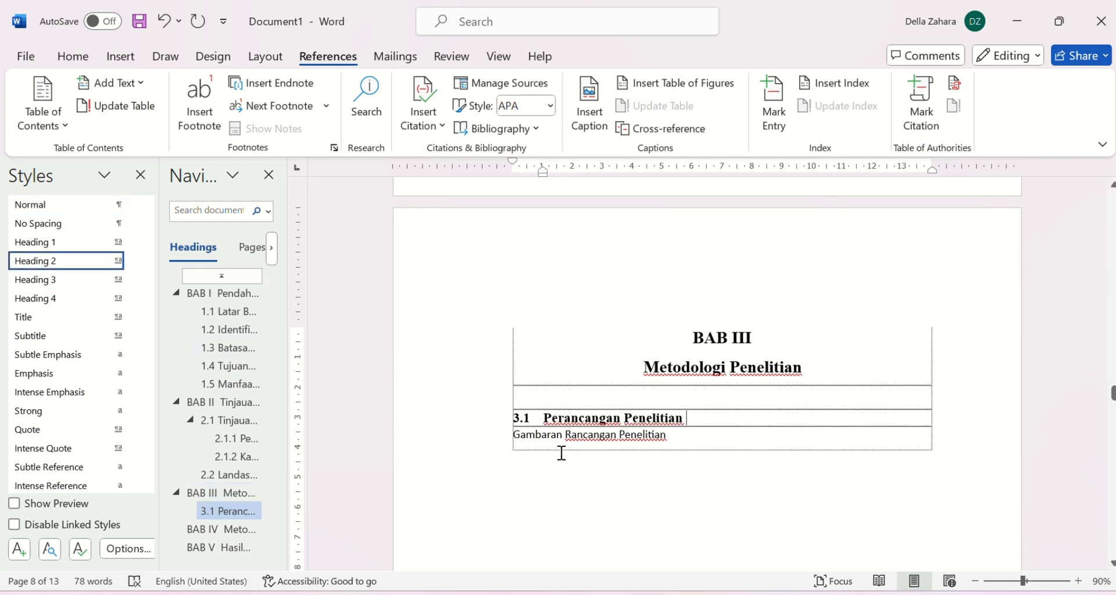
left_click(673, 440)
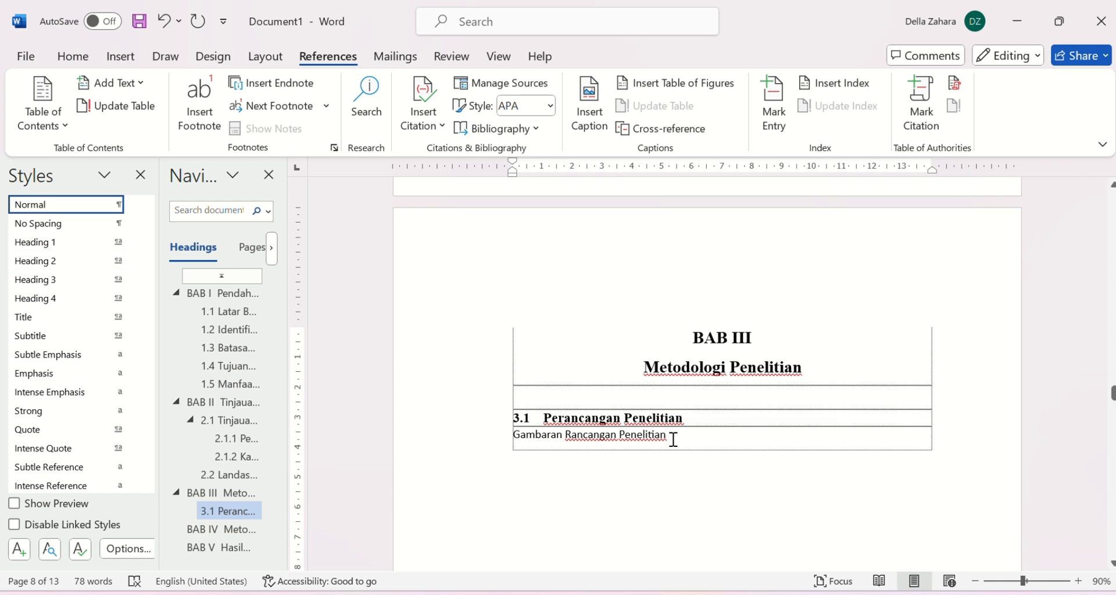
left_click(56, 282)
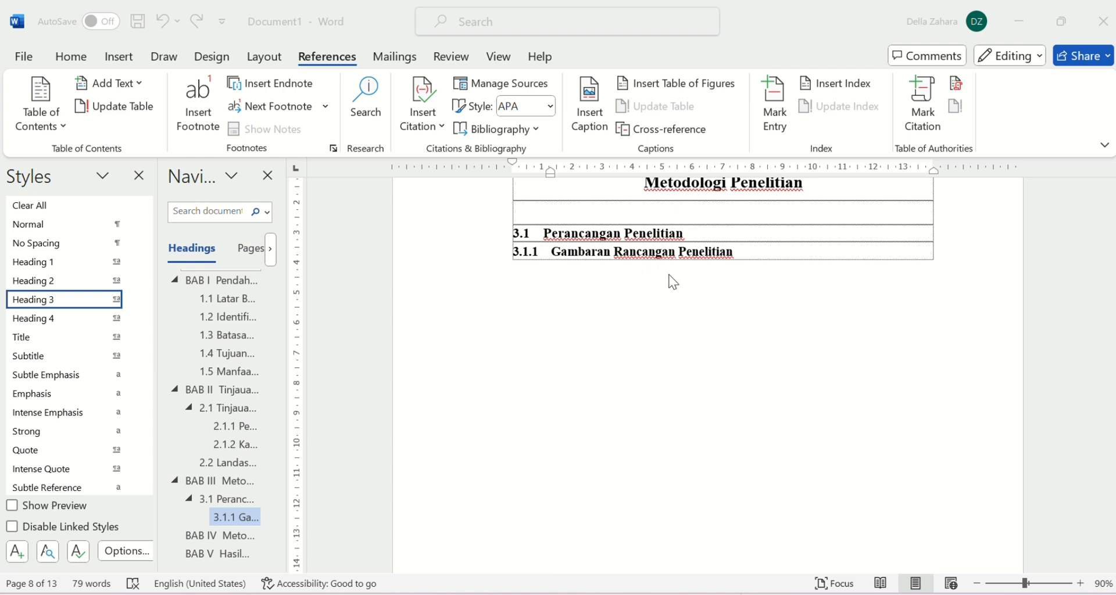
Add two blank lines in Normal style below the heading 3.1.1 Gambaran Rancangan Penelitian.
left_click(739, 254)
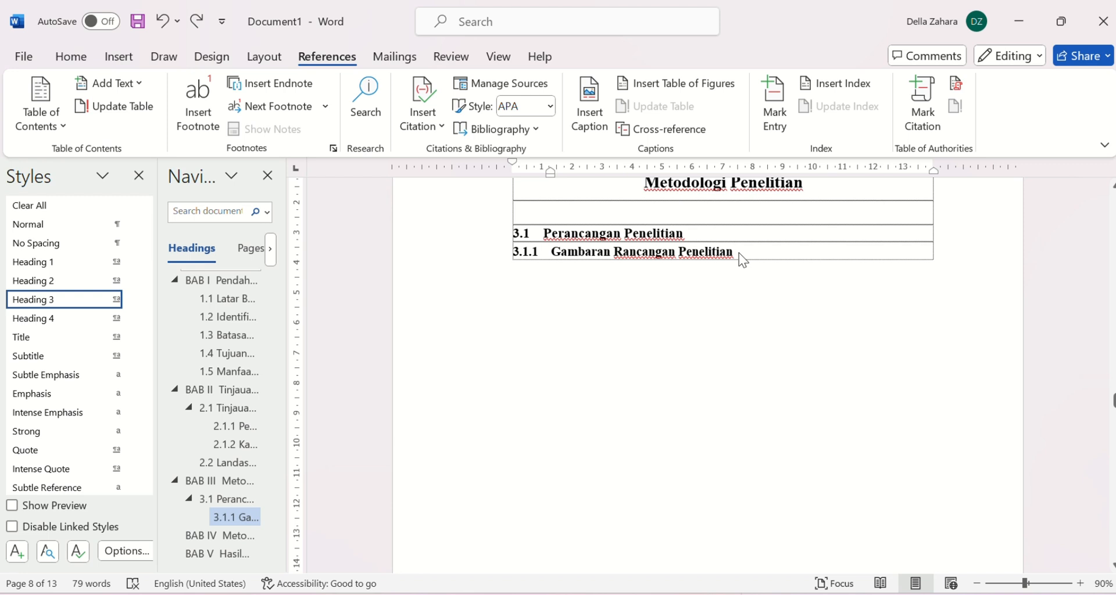
key("Return")
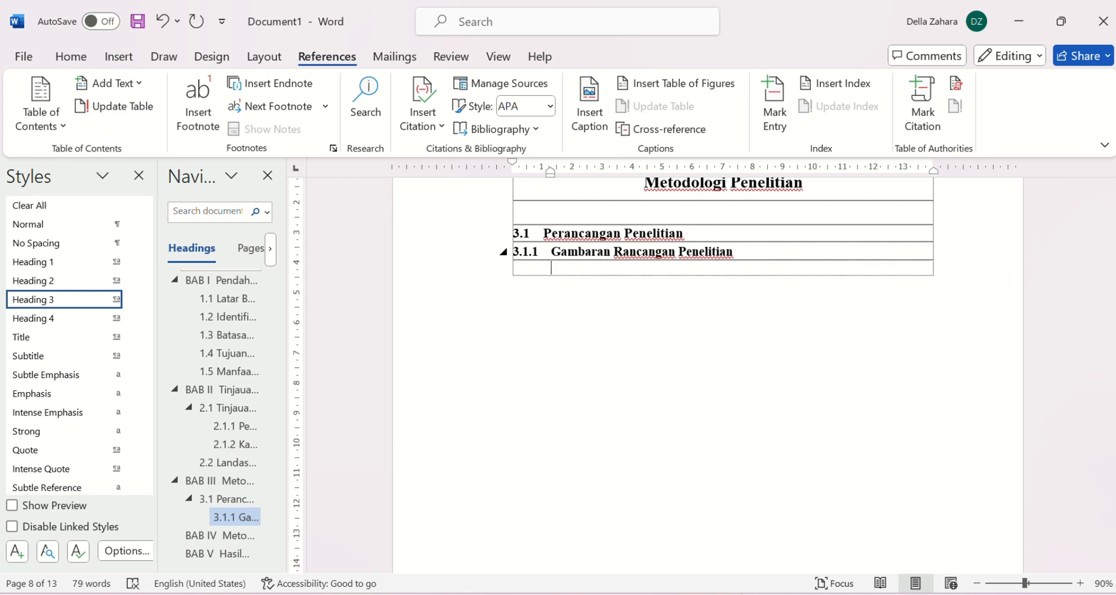
key("Return")
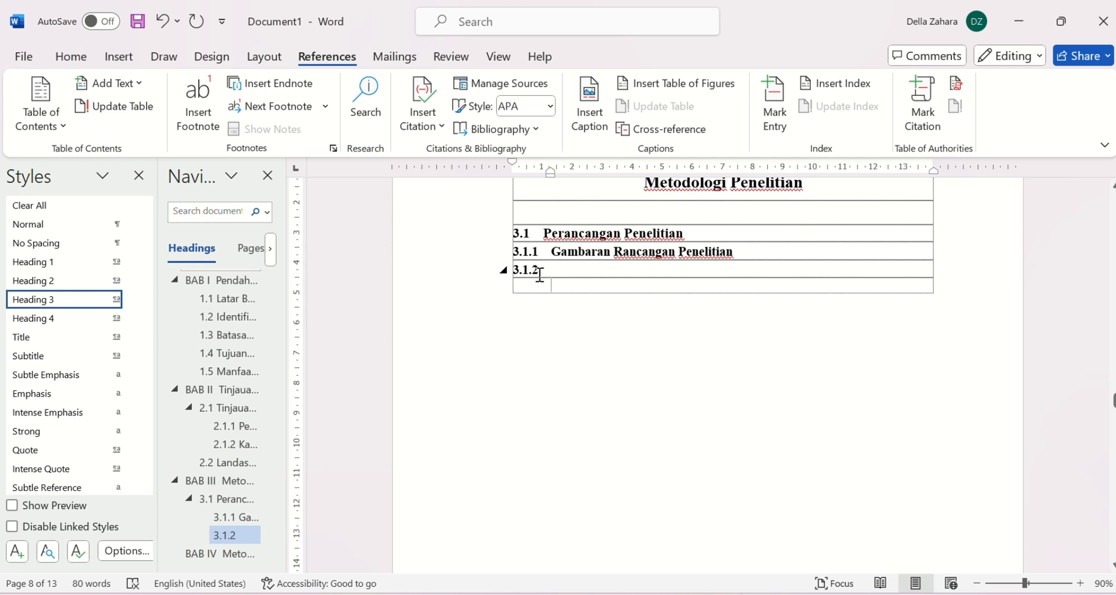
key("BackSpace")
key("BackSpace")
key("BackSpace")
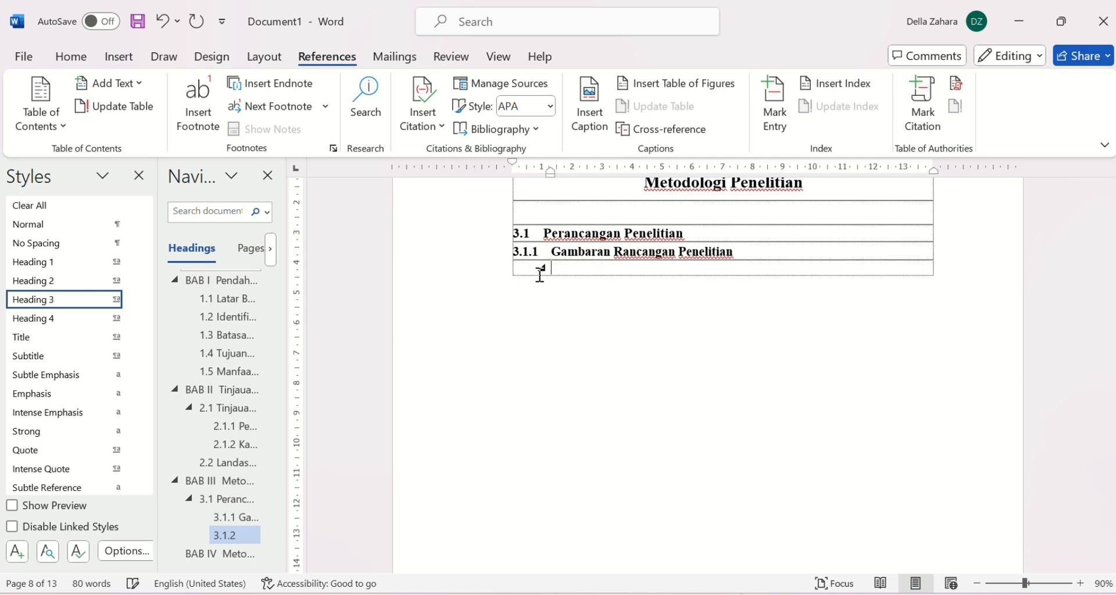
key("BackSpace")
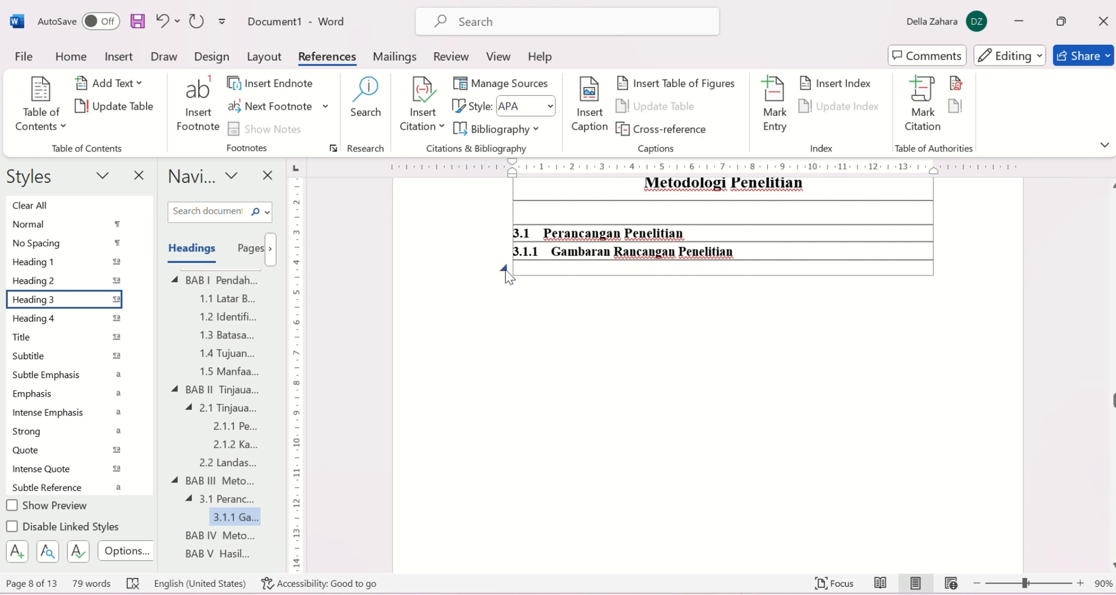
left_click(50, 230)
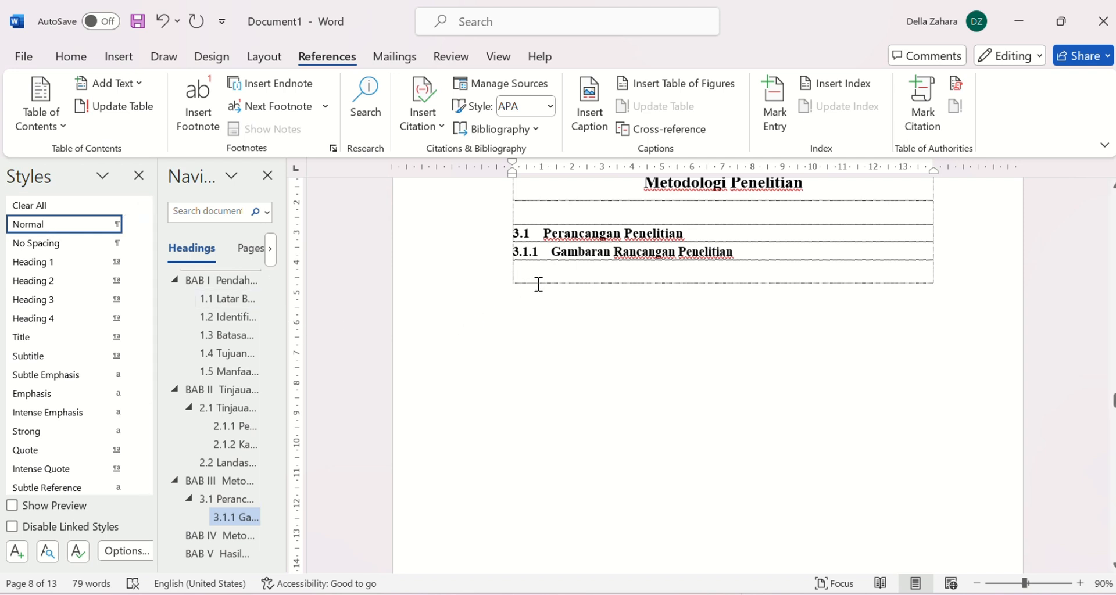
key("Return")
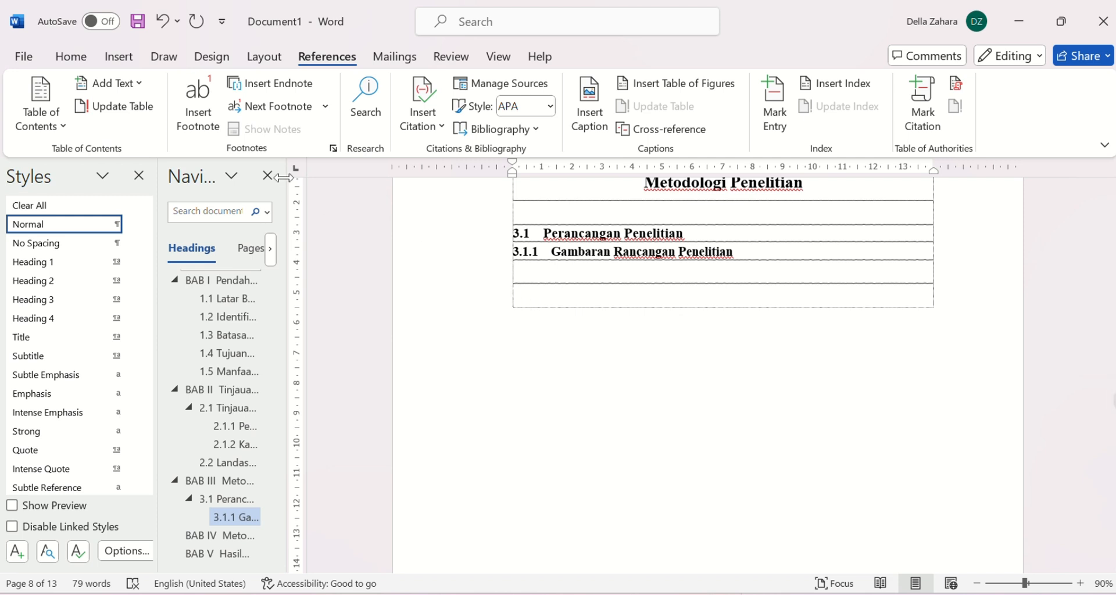
Search the device's documents for "MU" and insert the picture LOGO MUI BARU PUTIH on the last blank line under heading 3.1.1.
left_click(119, 56)
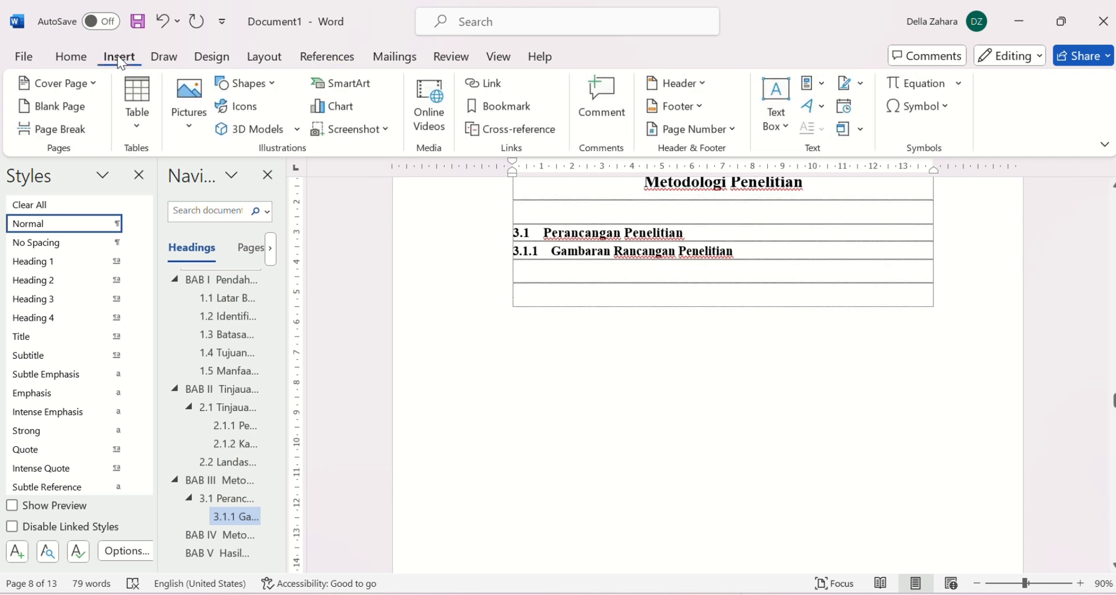
left_click(192, 96)
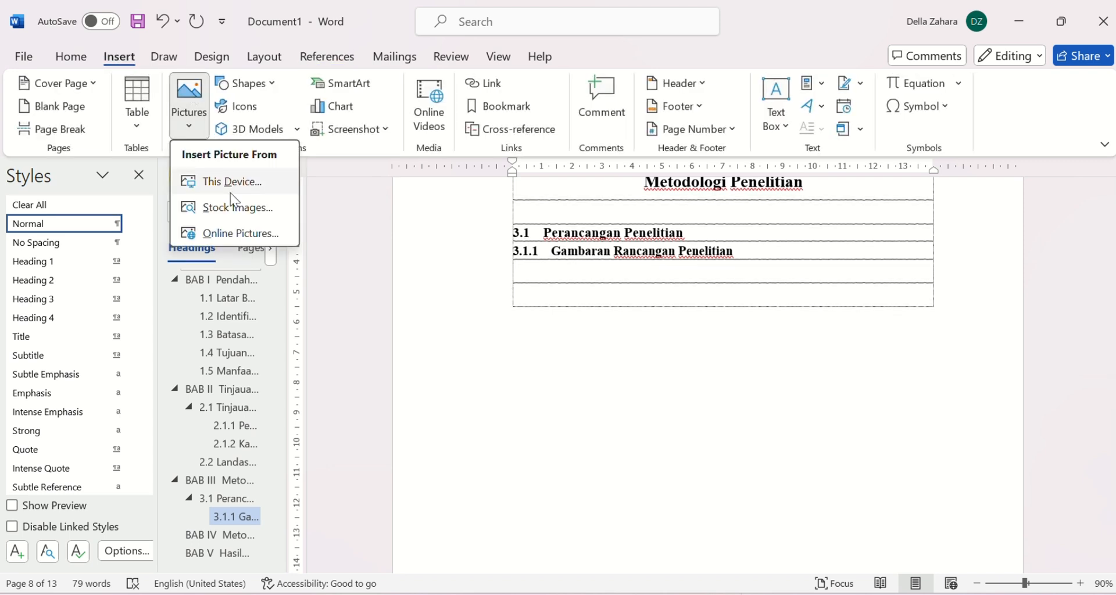
left_click(244, 182)
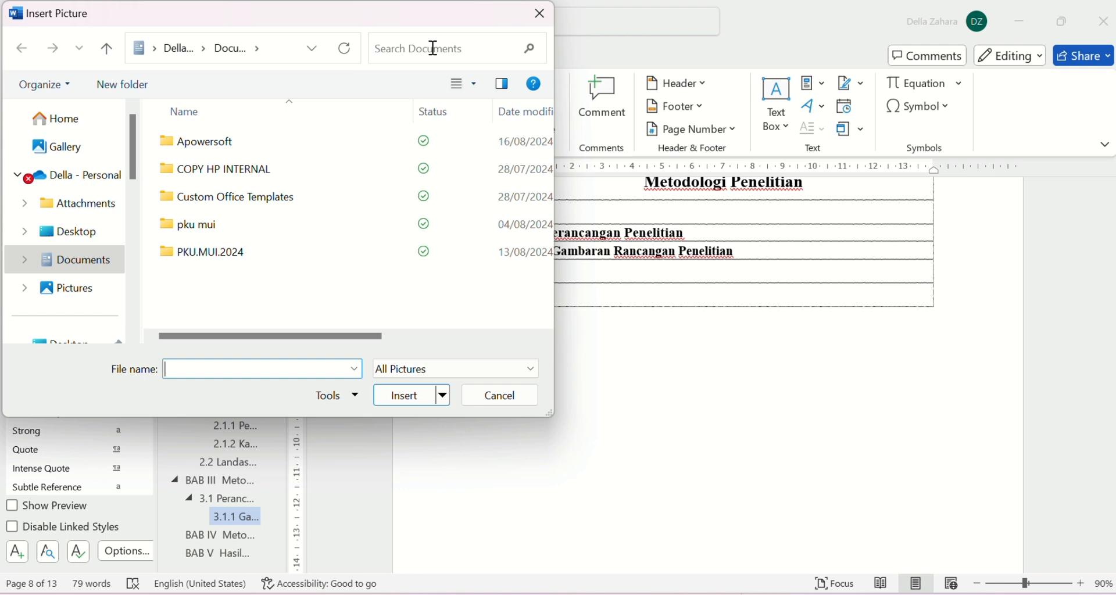
left_click(433, 48)
type("M")
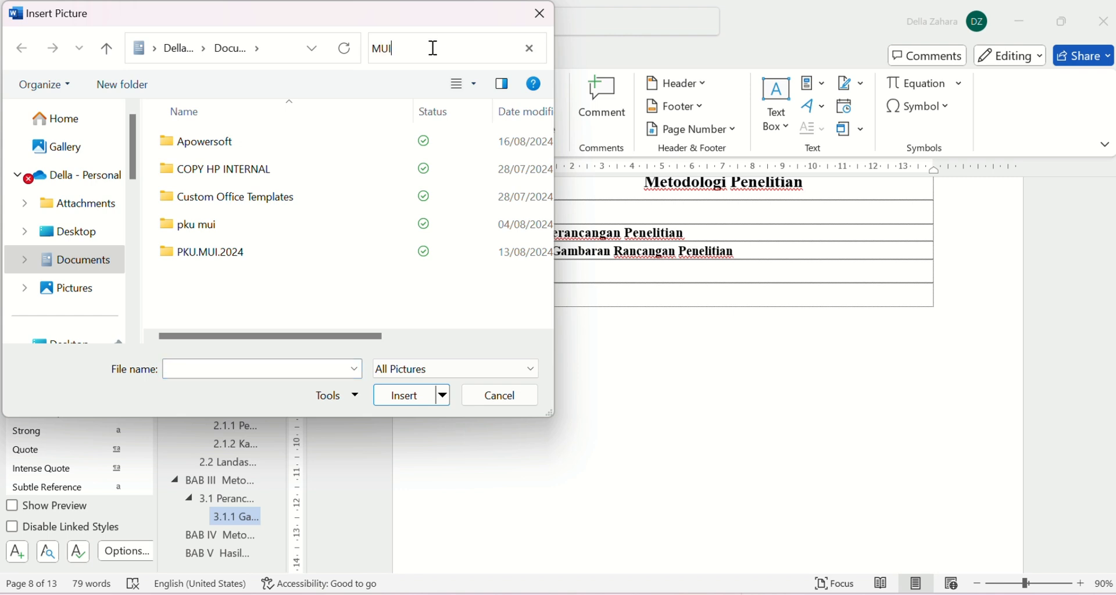
type("UI")
key("BackSpace")
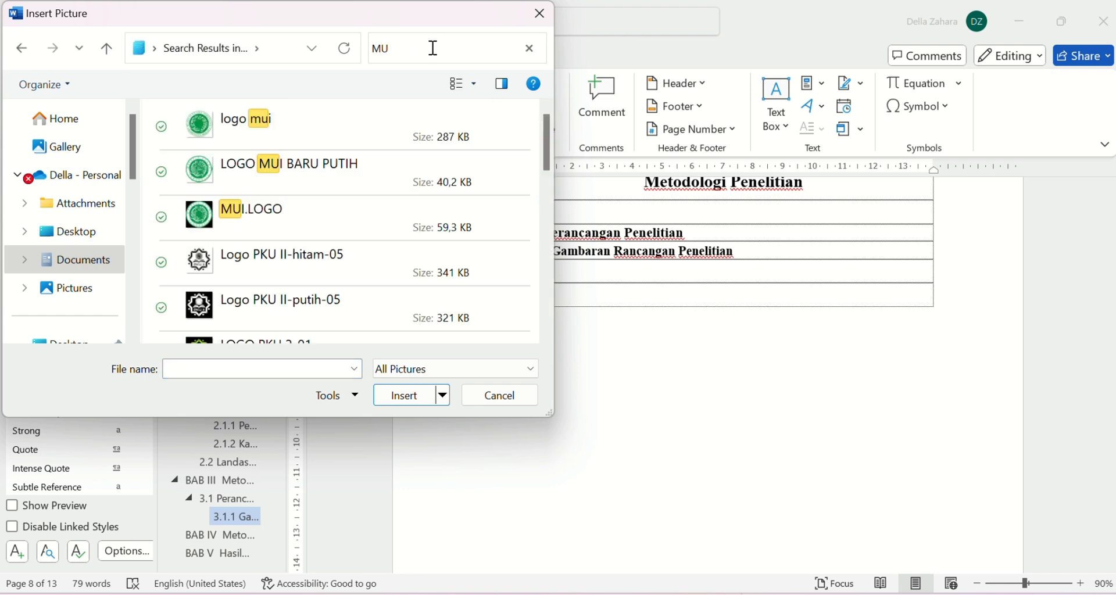
left_click(366, 182)
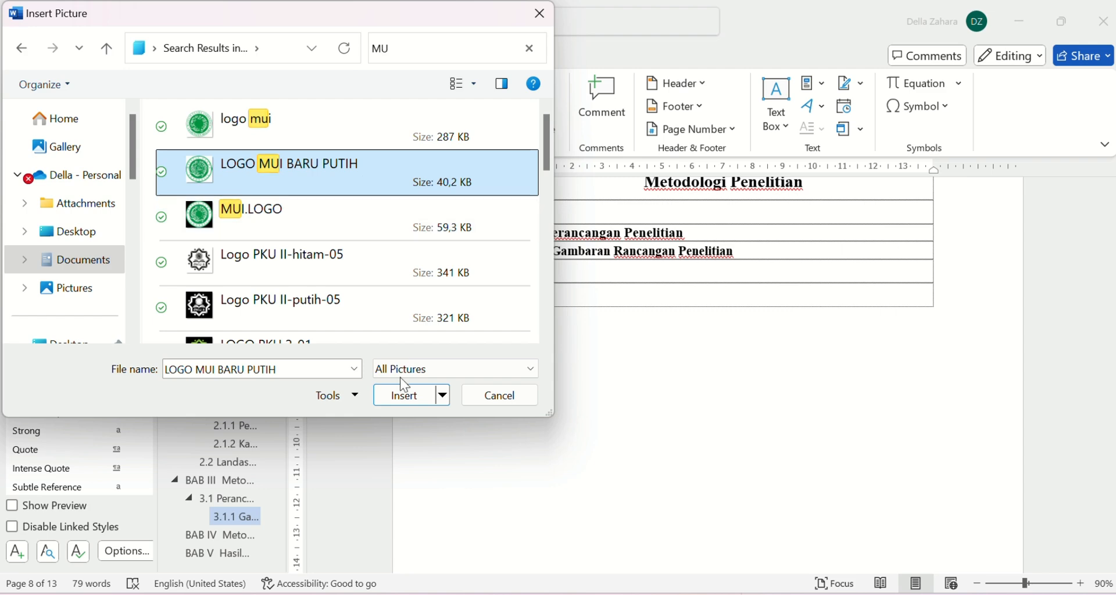
left_click(422, 400)
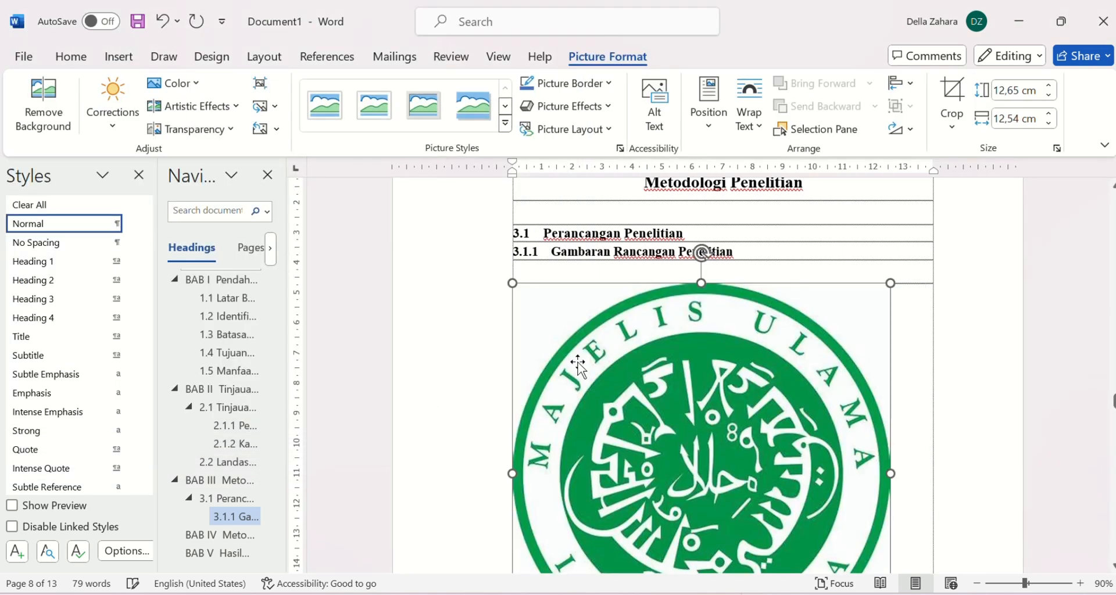
Shrink the inserted logo proportionally to about 3.3 cm high and 3.3 cm wide.
scroll(740, 399, "down", 5)
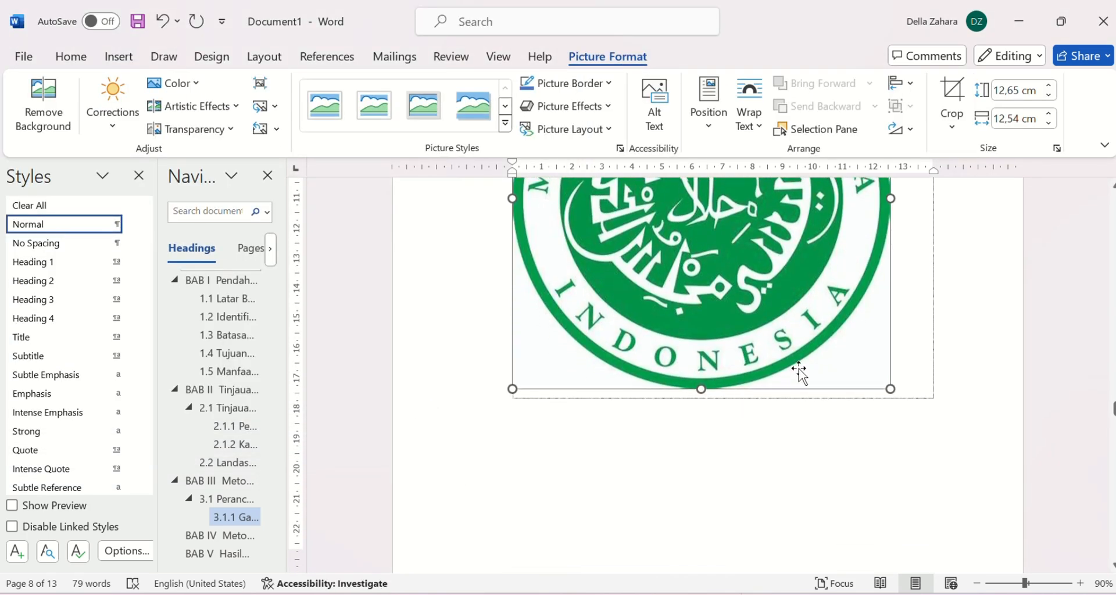
left_click_drag(889, 388, 652, 235)
scroll(652, 236, "up", 5)
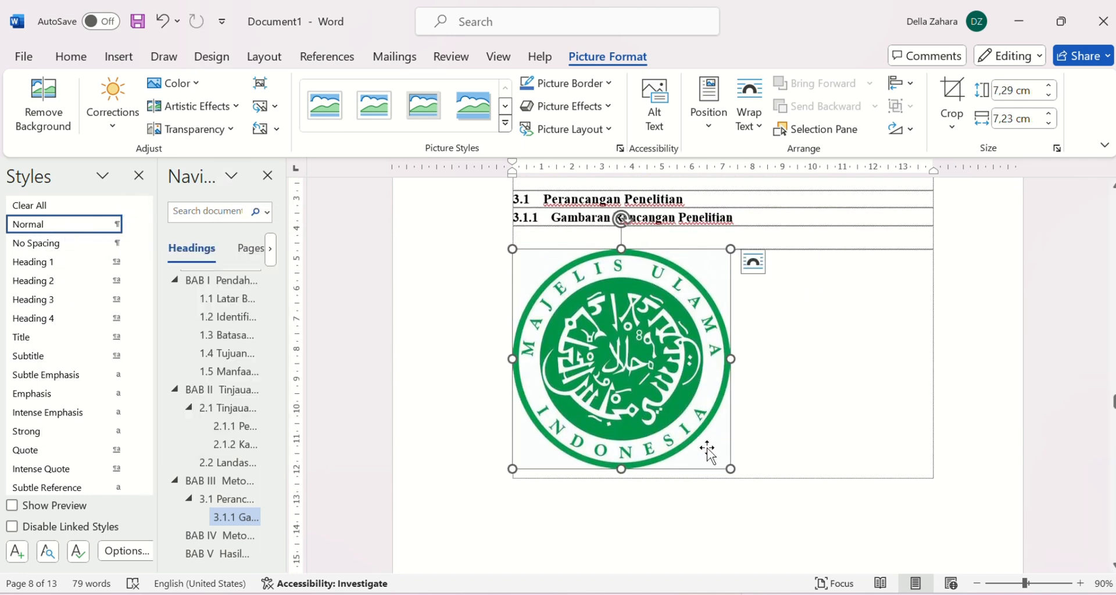
left_click_drag(732, 468, 612, 349)
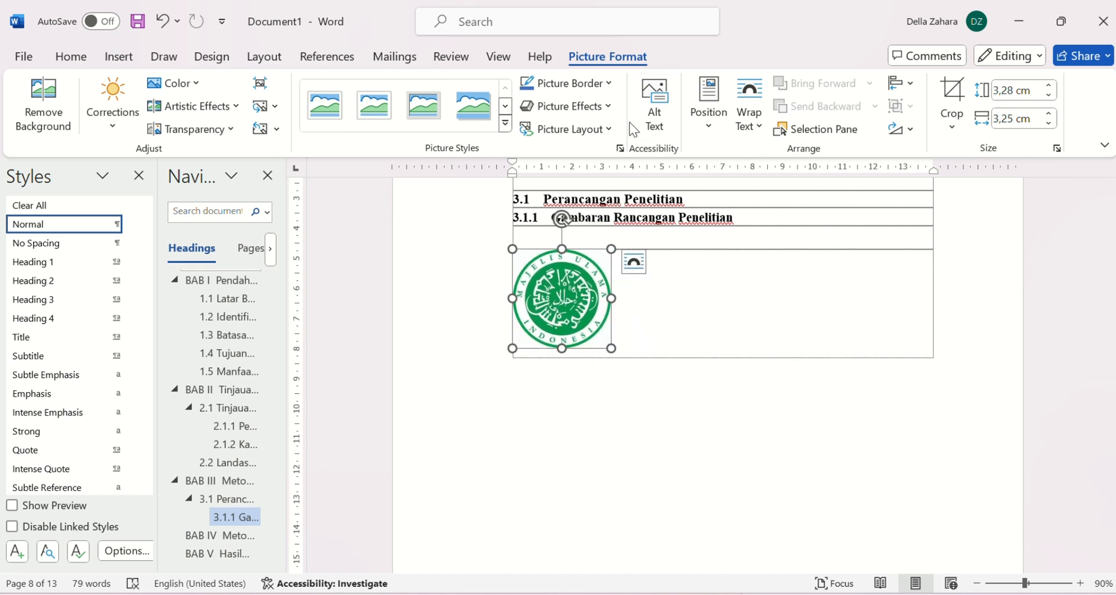
left_click(748, 102)
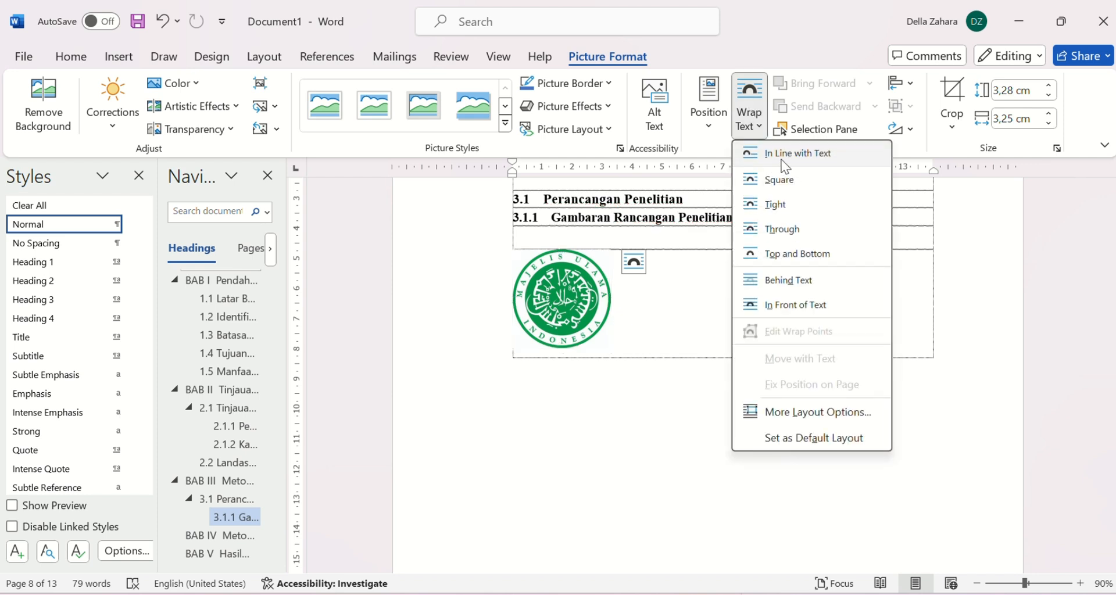
left_click(651, 309)
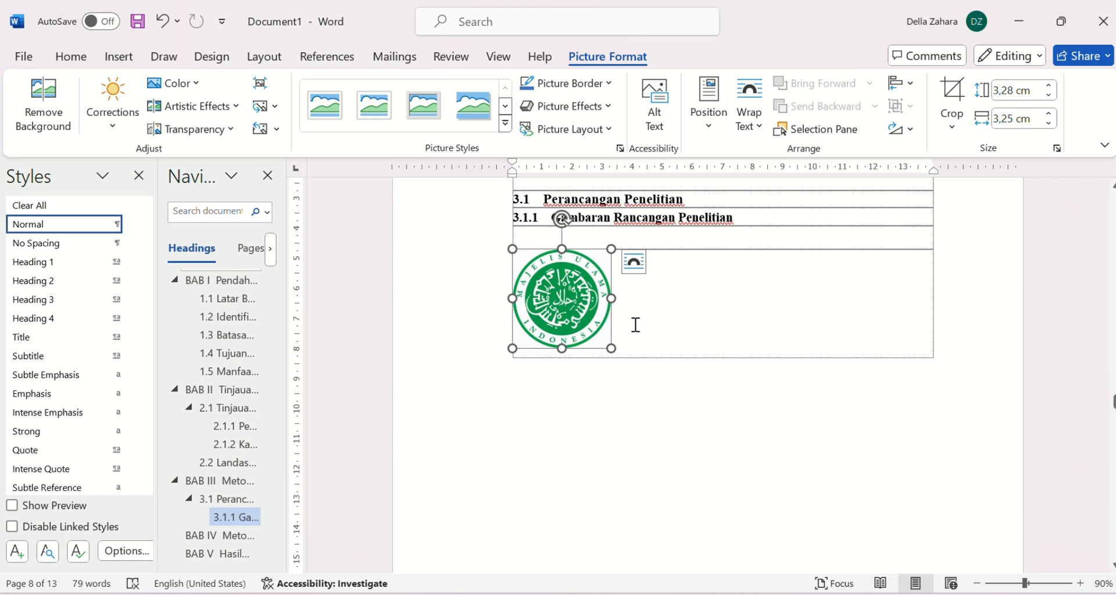
Add a line below the logo and insert a "gambar" caption with Heading 1 chapter numbering and a period separator.
left_click(632, 326)
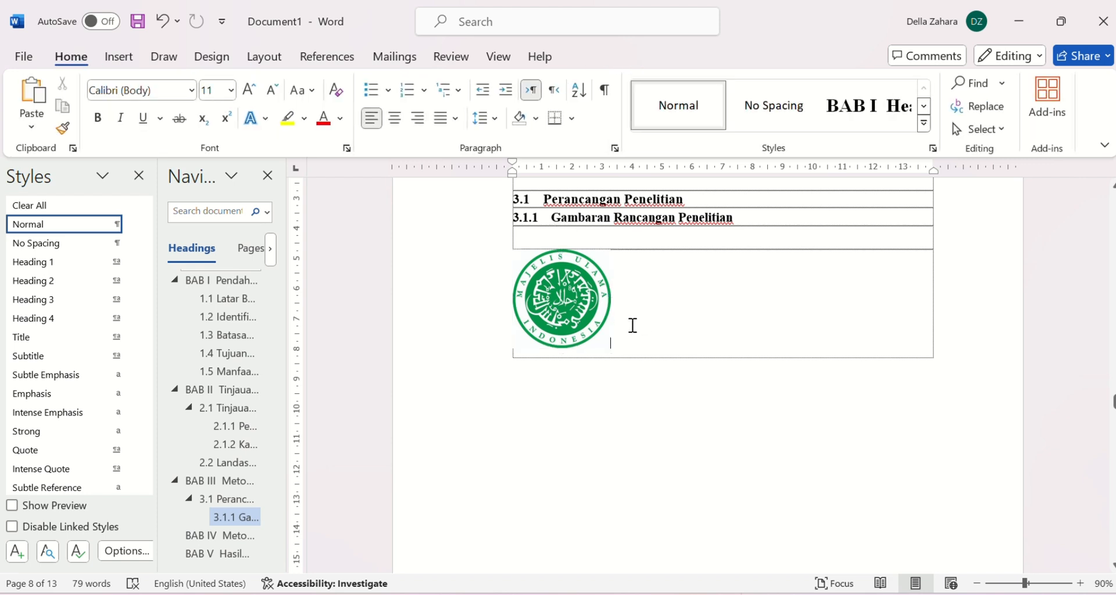
key("Tab")
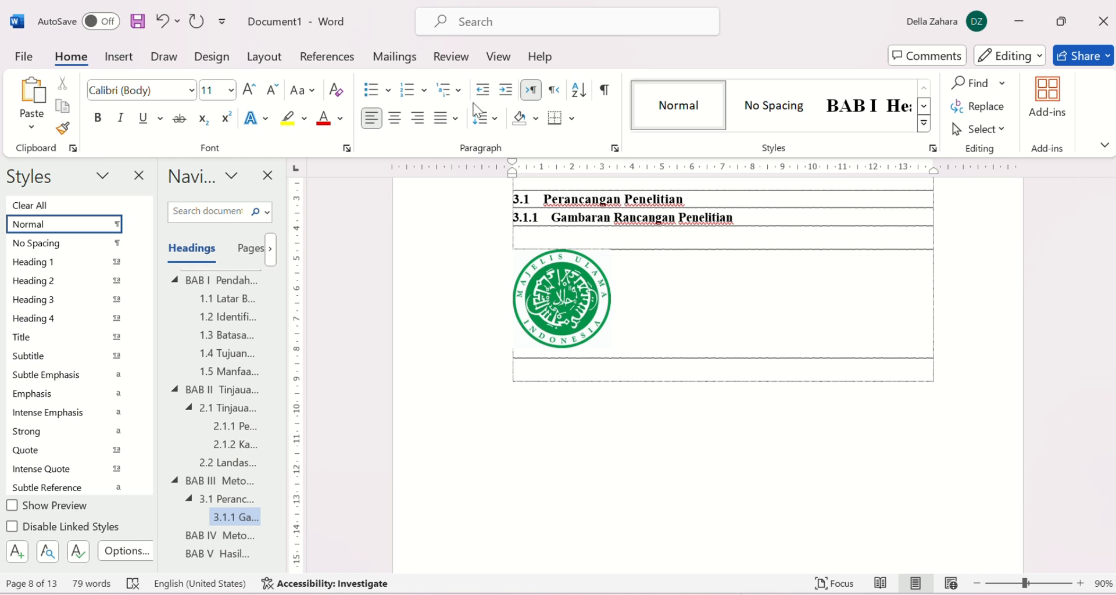
left_click(328, 56)
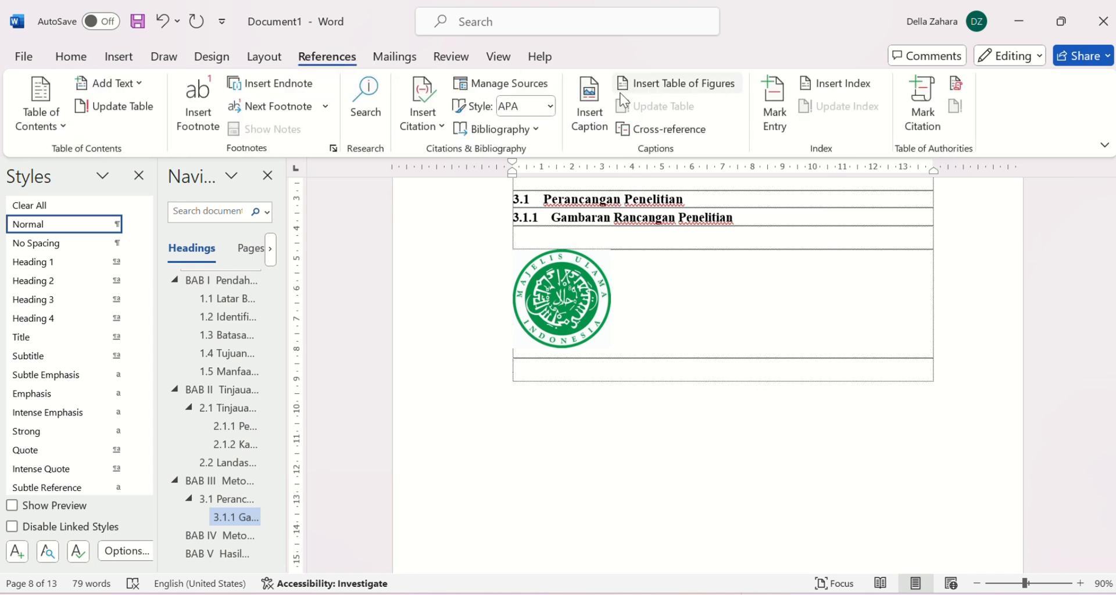
left_click(589, 108)
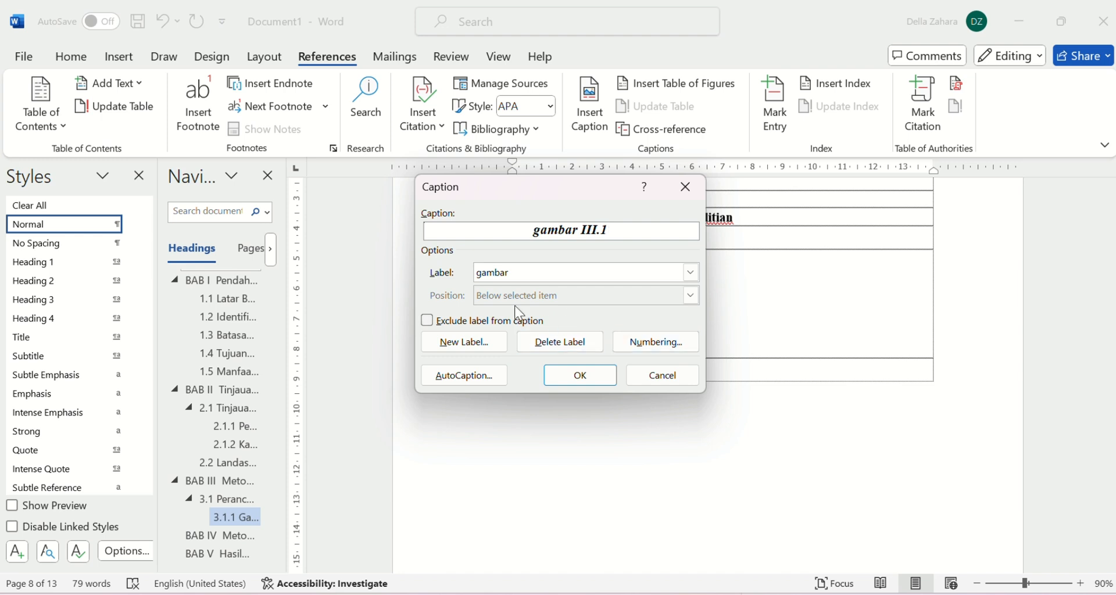
left_click(654, 347)
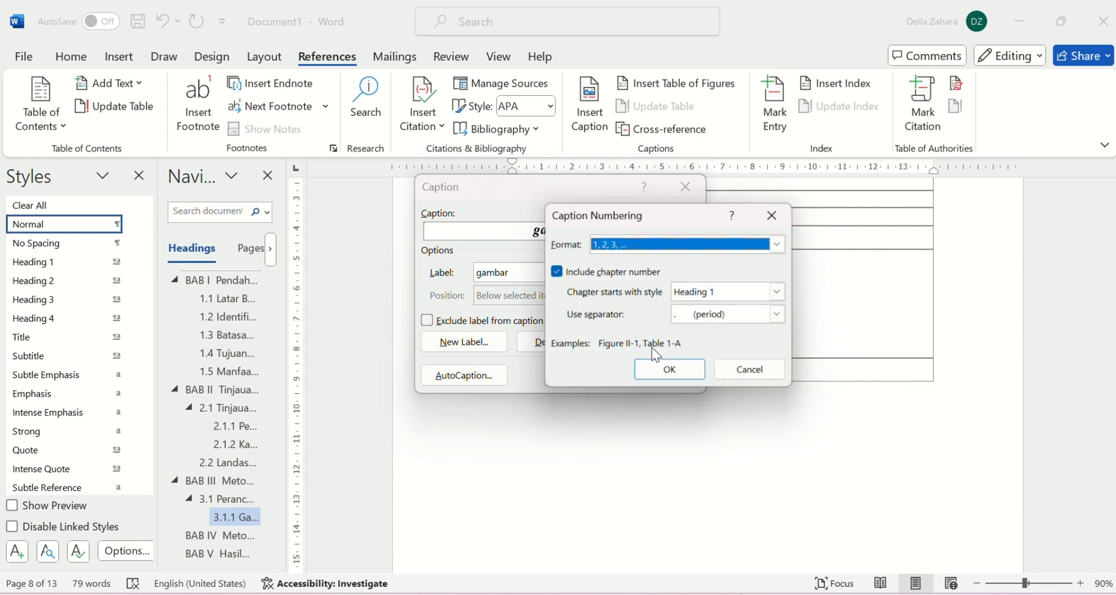
left_click(683, 380)
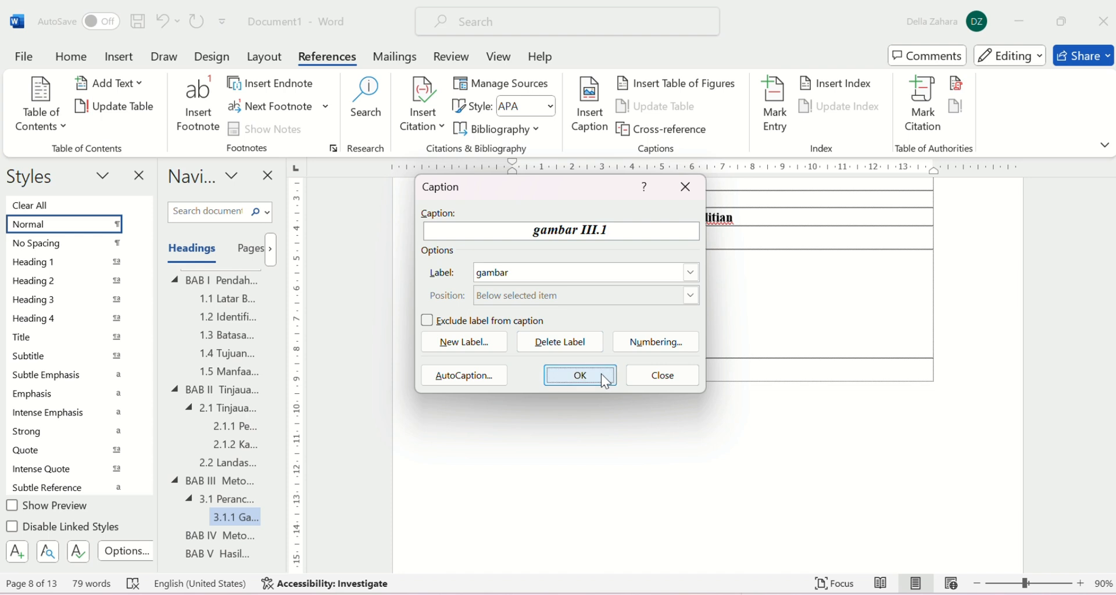
left_click(581, 375)
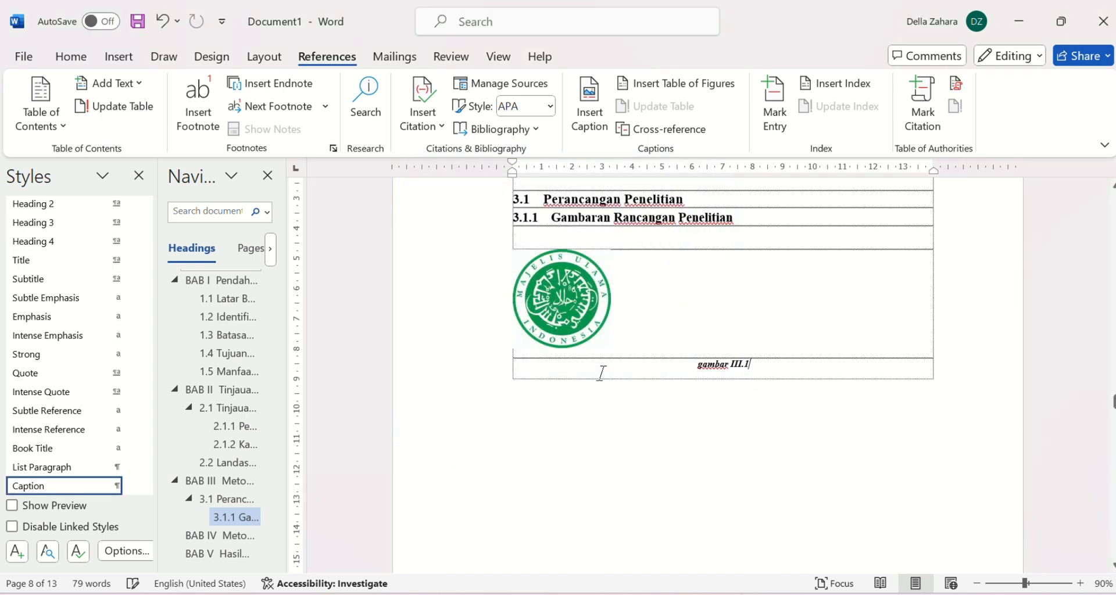
Rewrite the logo's caption so it reads "Gambar 3.1 Logo MUI".
double_click(734, 365)
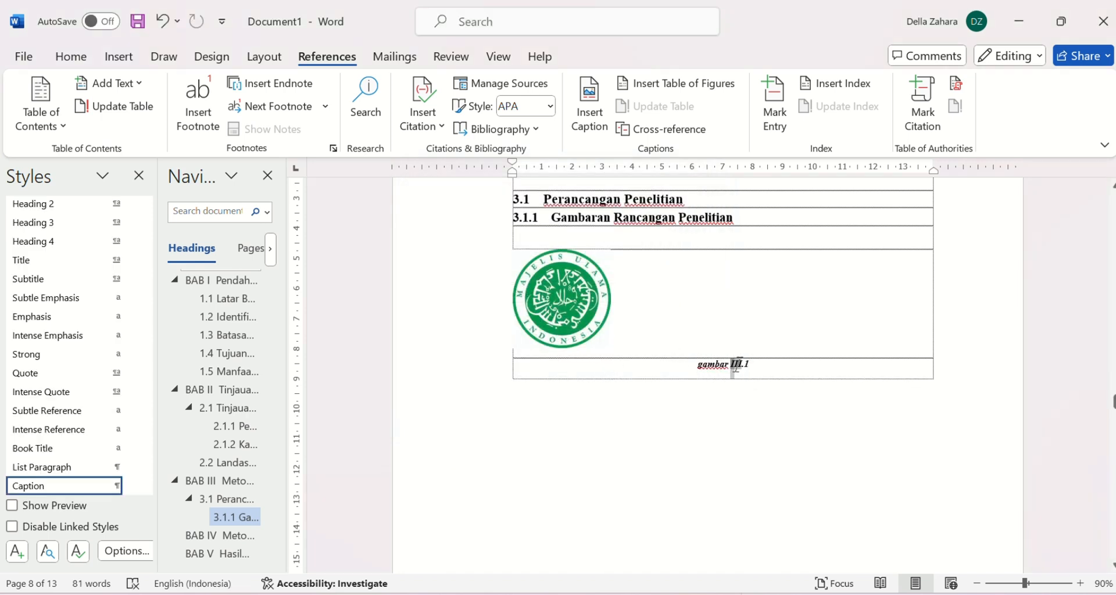
type("3")
key("BackSpace")
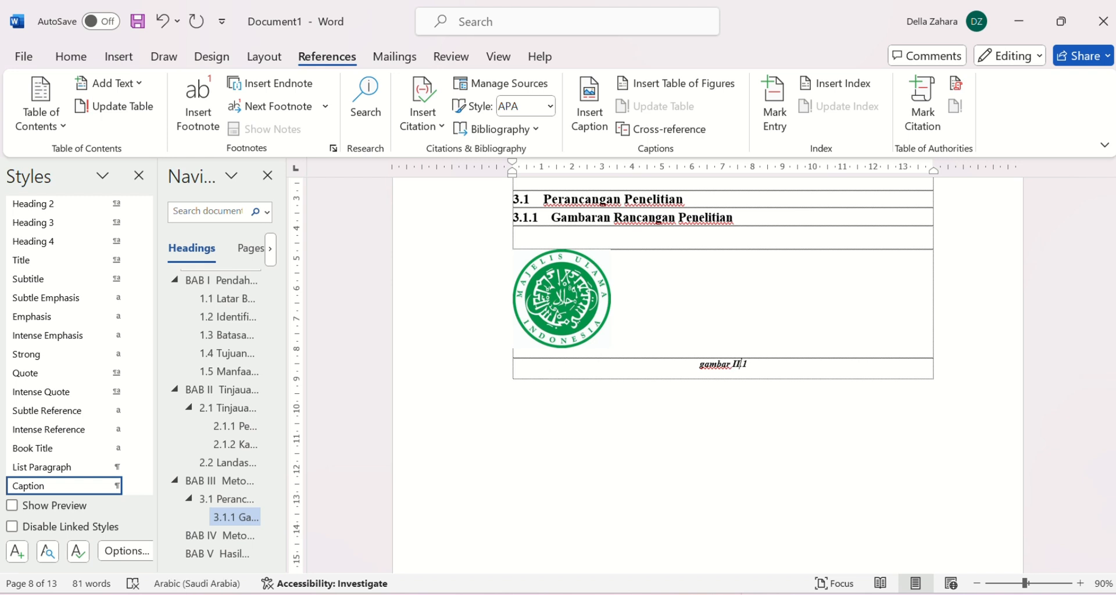
double_click(737, 364)
key("BackSpace")
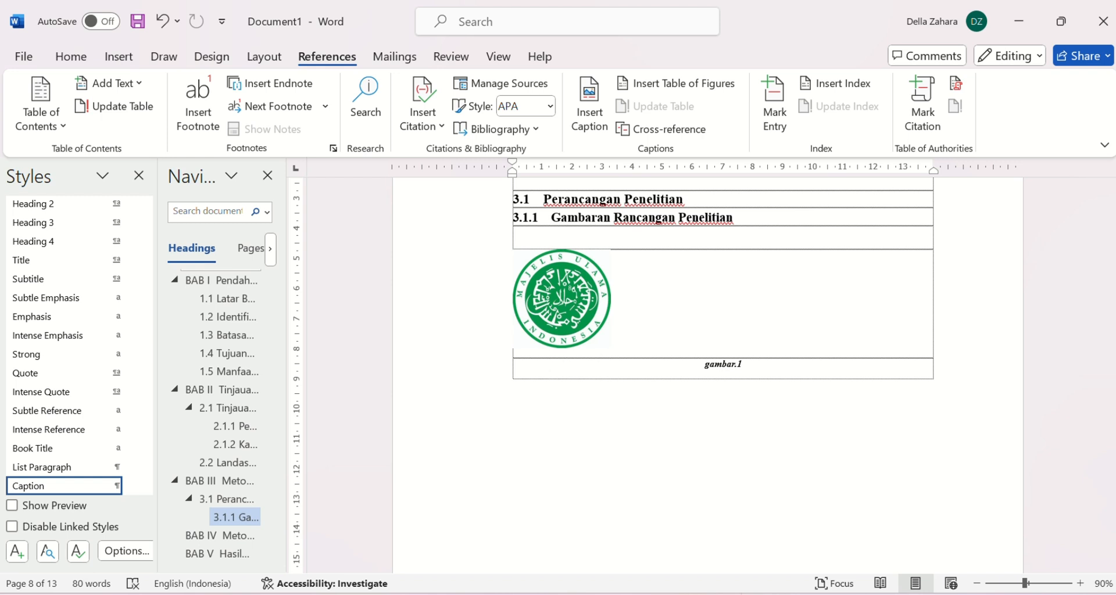
type("3.1 Logo")
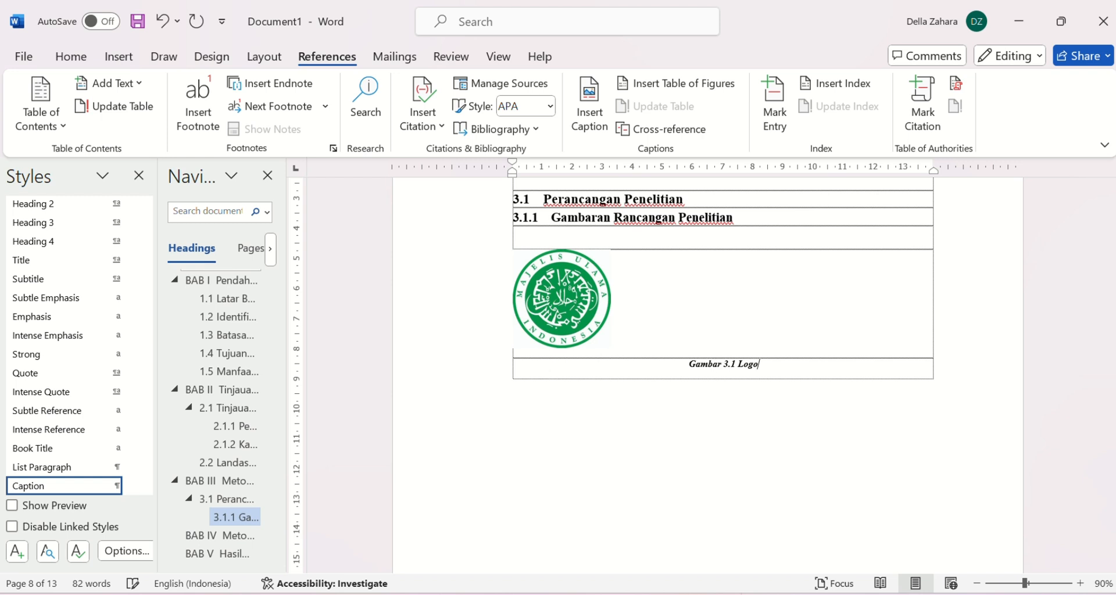
type(" MUI")
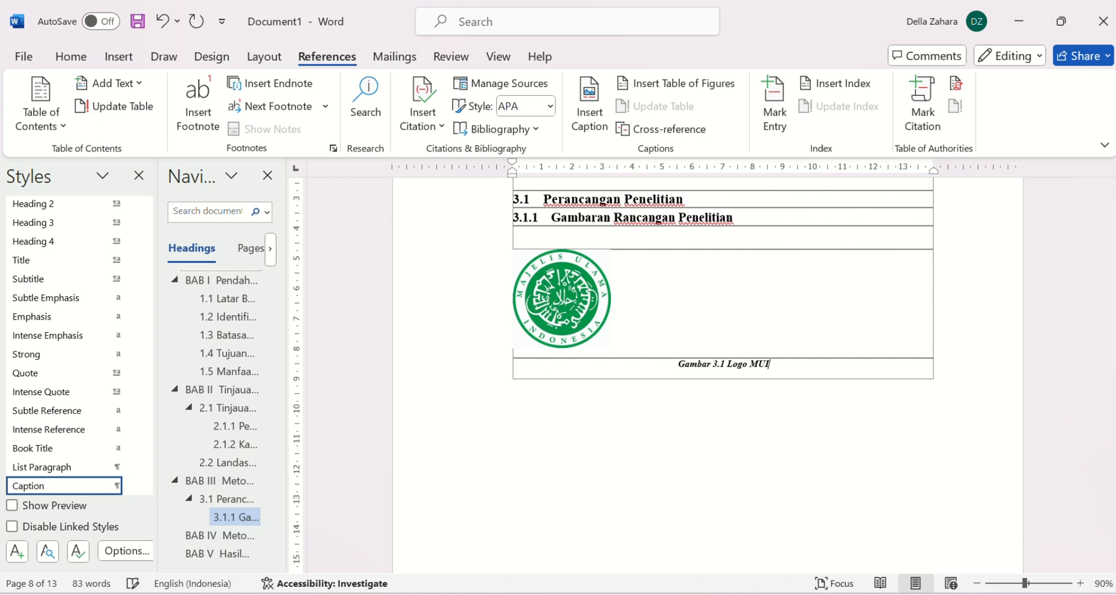
Centre the logo picture above its caption.
left_click(550, 305)
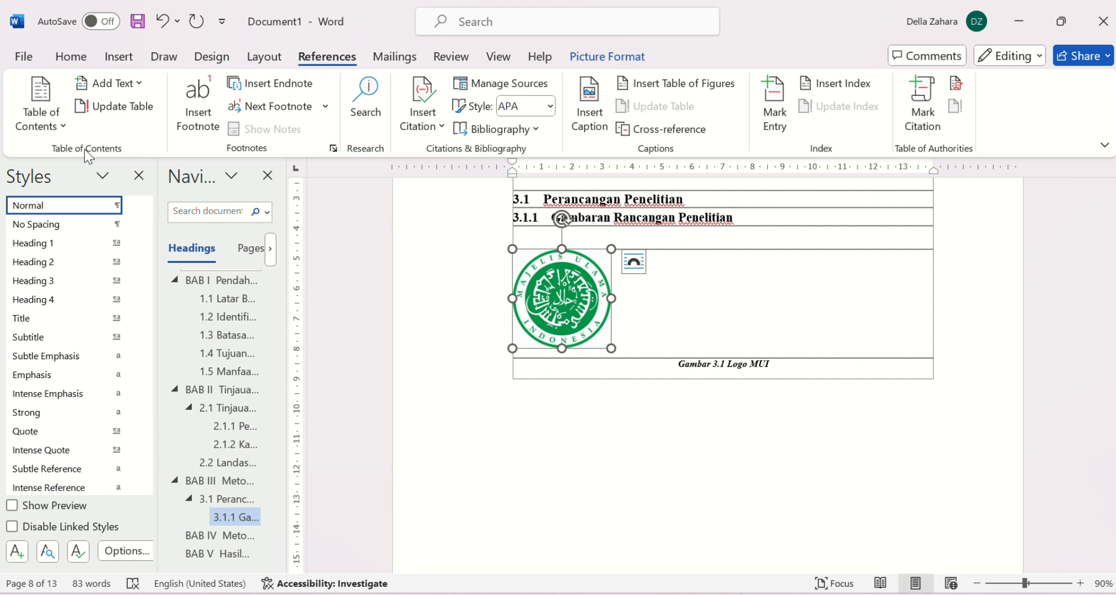
left_click(73, 58)
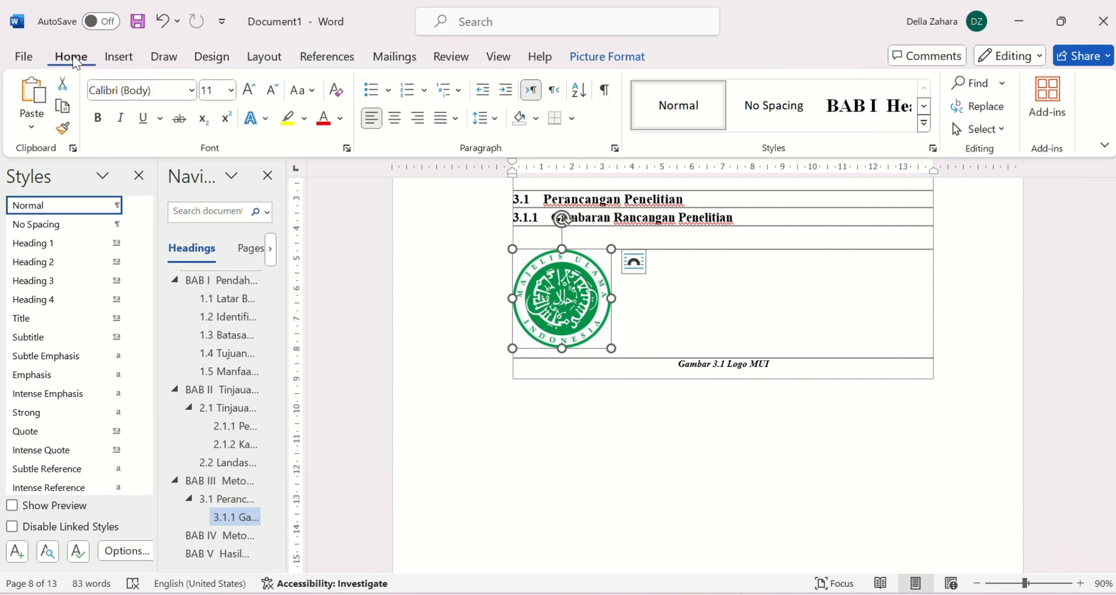
left_click(401, 118)
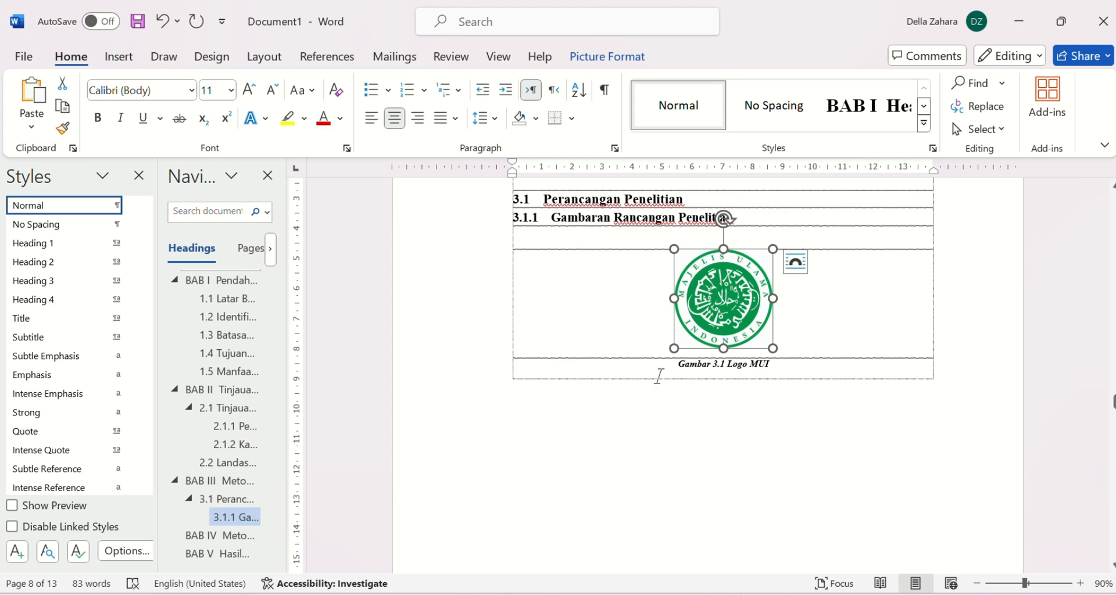
left_click(664, 403)
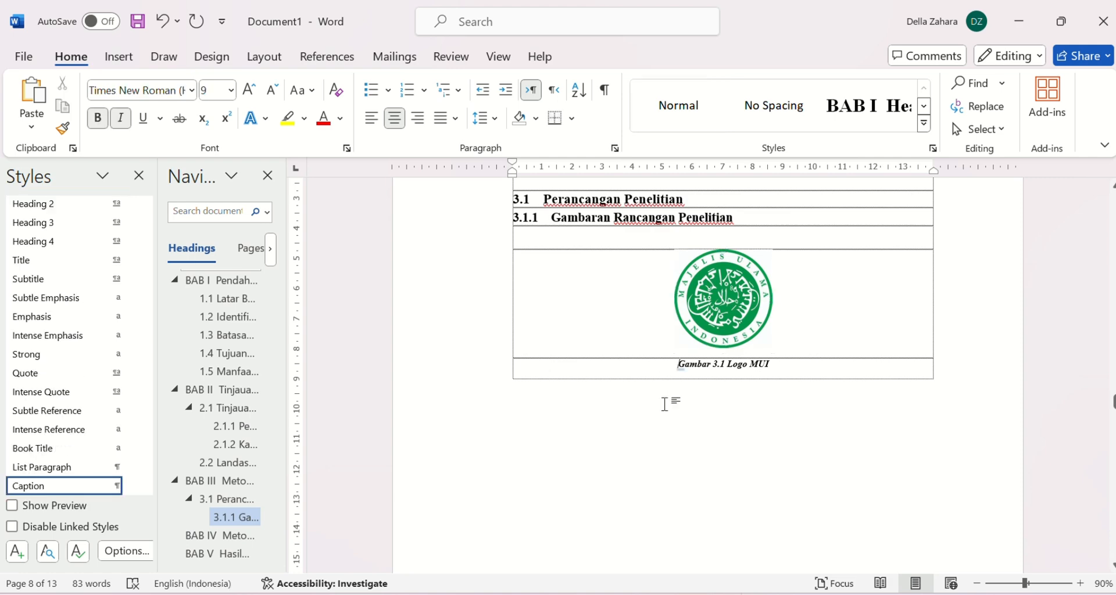
Apply the Heading 1 style to COVER on the first page and remove its BAB numbering.
scroll(665, 404, "up", 20)
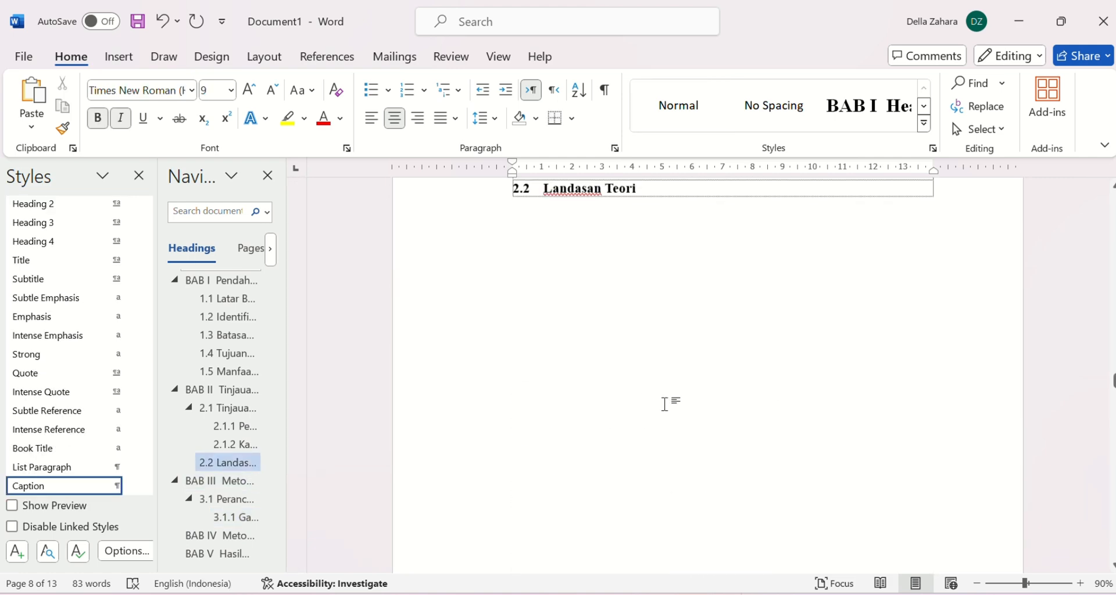
scroll(665, 403, "up", 15)
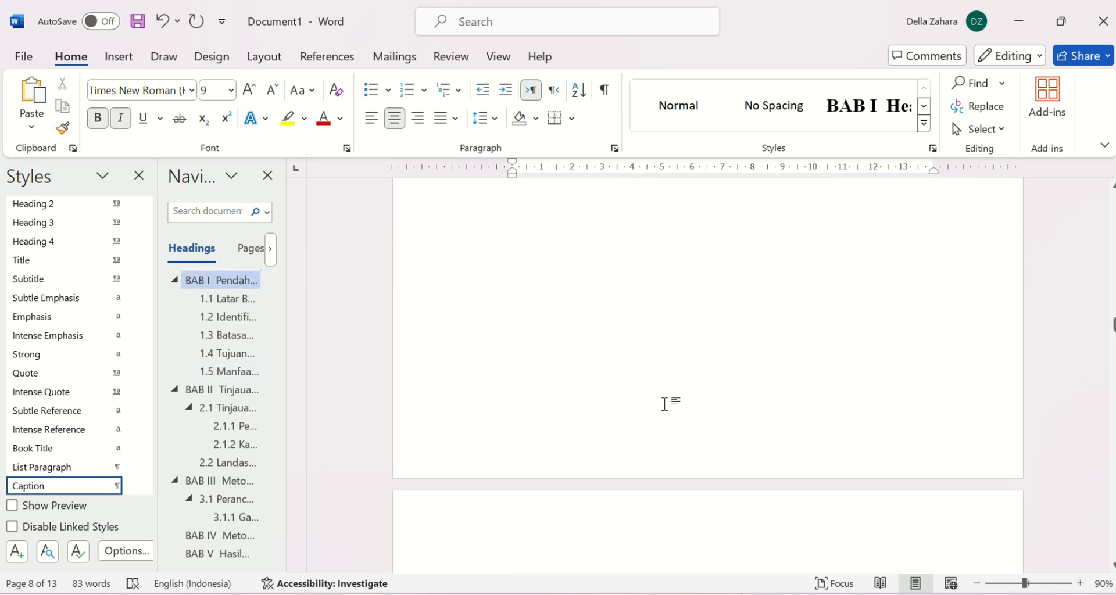
scroll(666, 405, "up", 5)
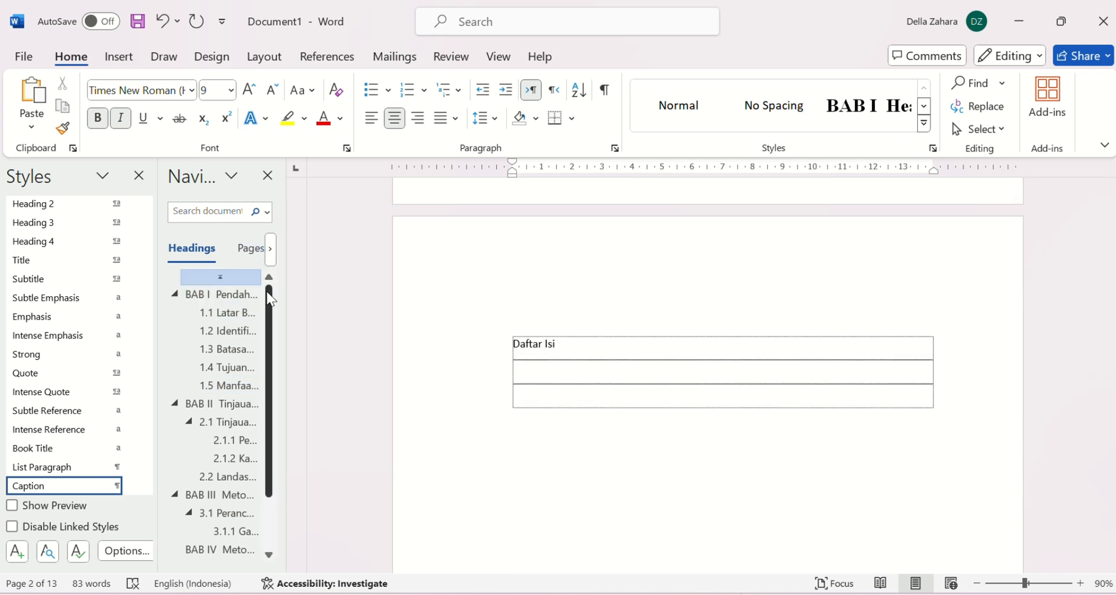
scroll(607, 298, "down", 5)
scroll(608, 299, "up", 20)
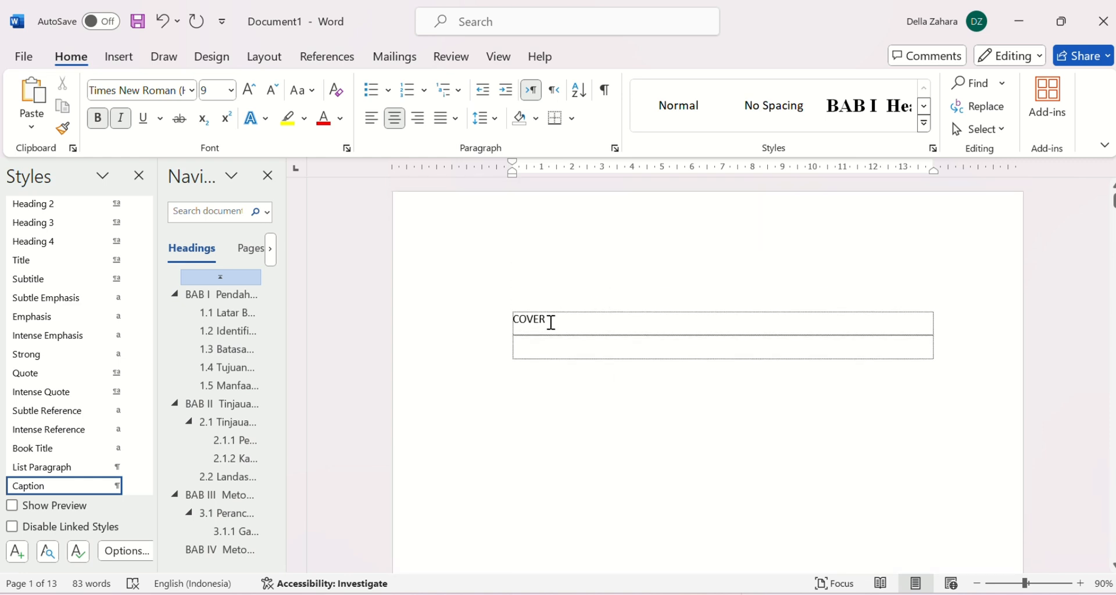
left_click(551, 323)
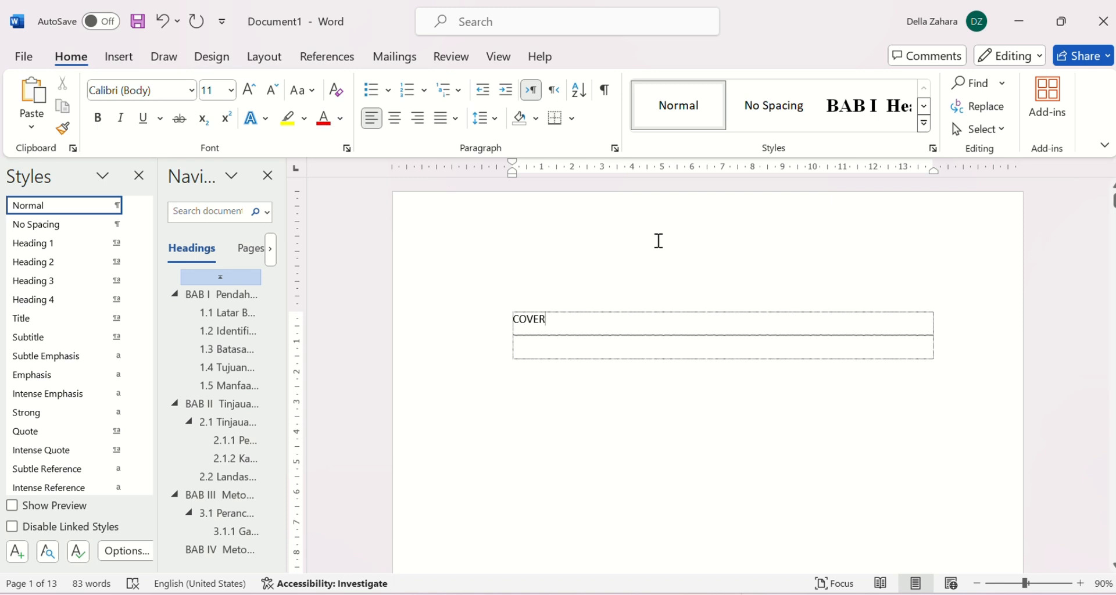
left_click(77, 252)
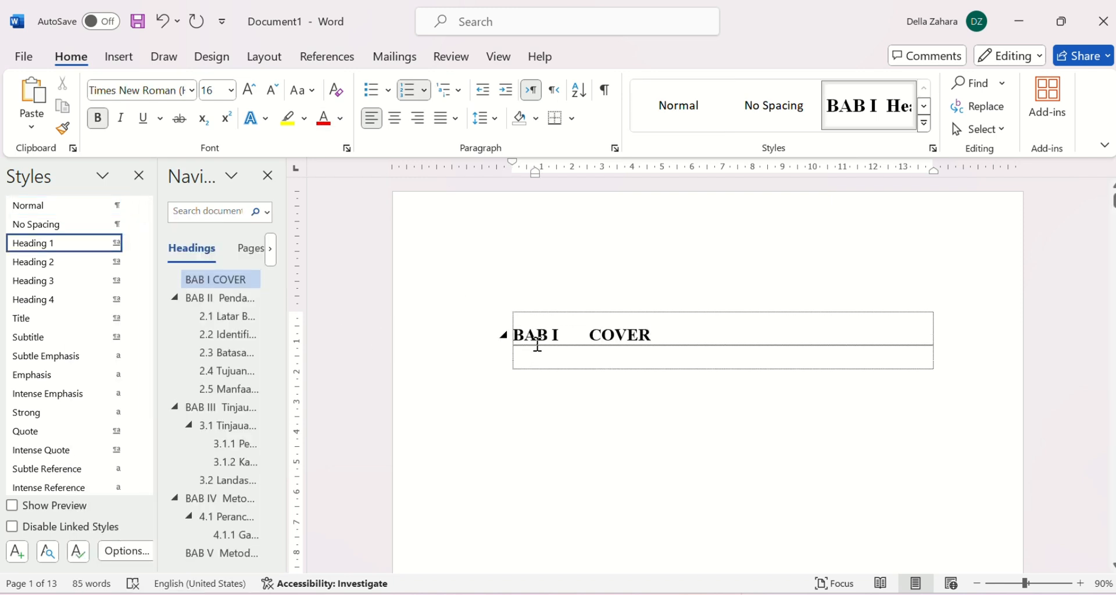
double_click(537, 337)
key("BackSpace")
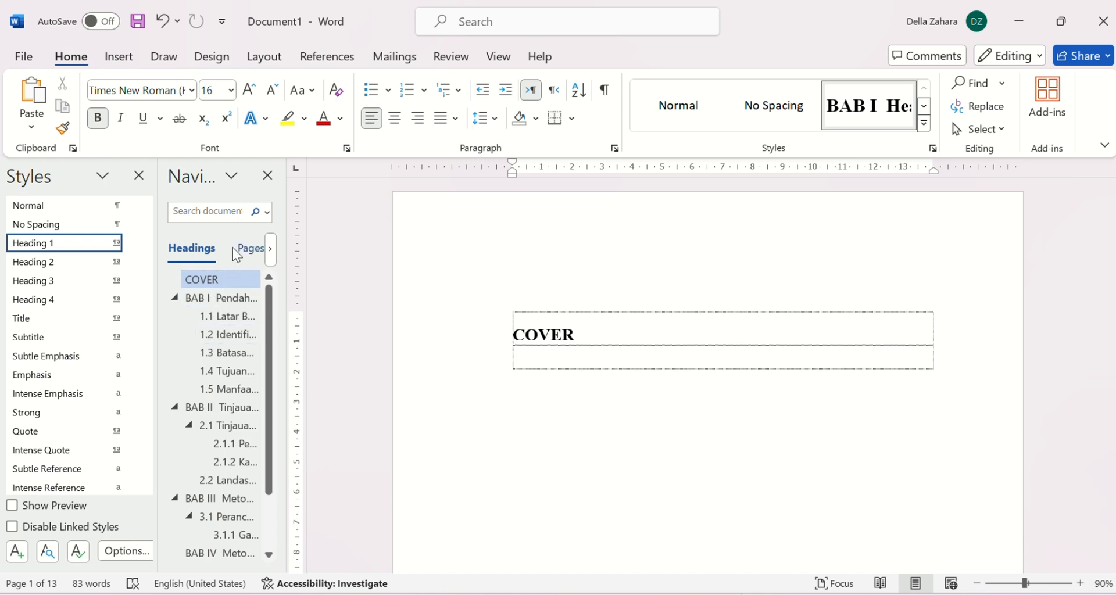
Apply the Heading 1 style to Kata Pengantar on the second page and remove its BAB numbering and indent.
scroll(476, 446, "down", 5)
scroll(476, 446, "down", 5)
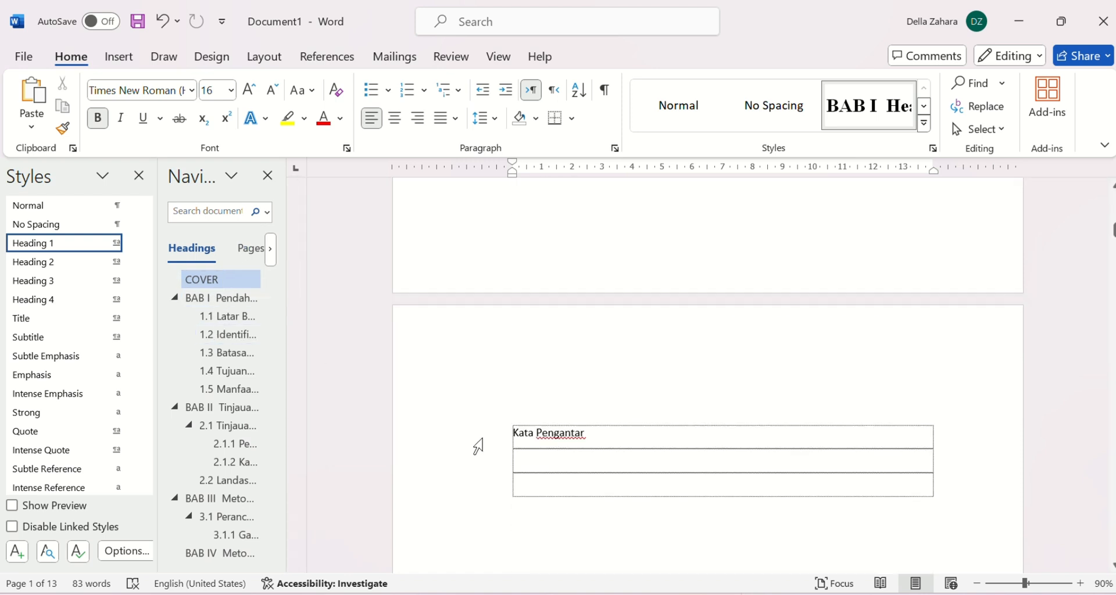
left_click(593, 211)
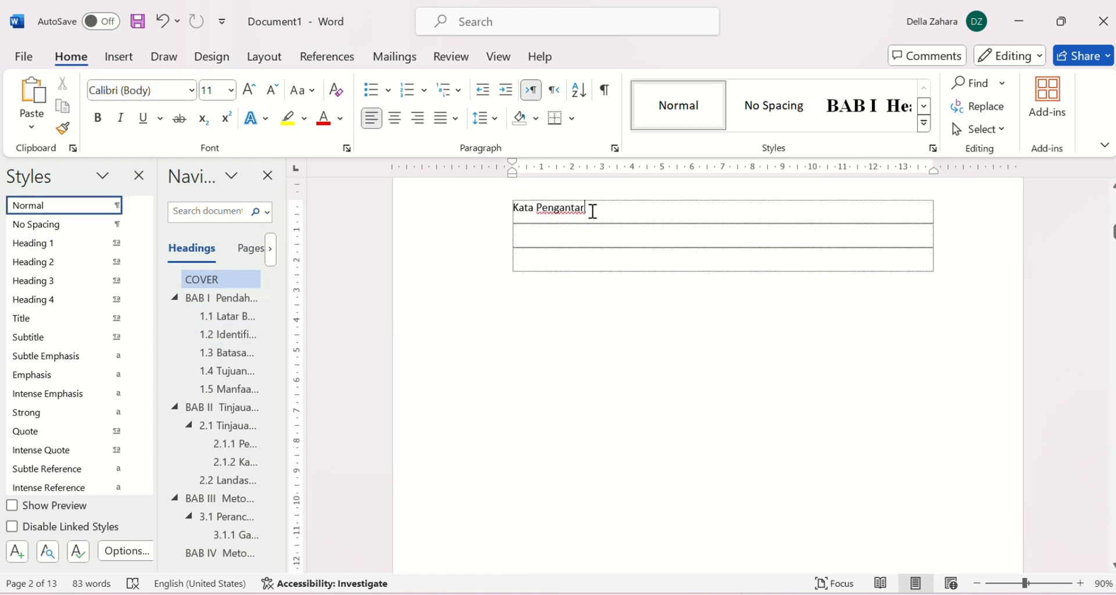
left_click(91, 251)
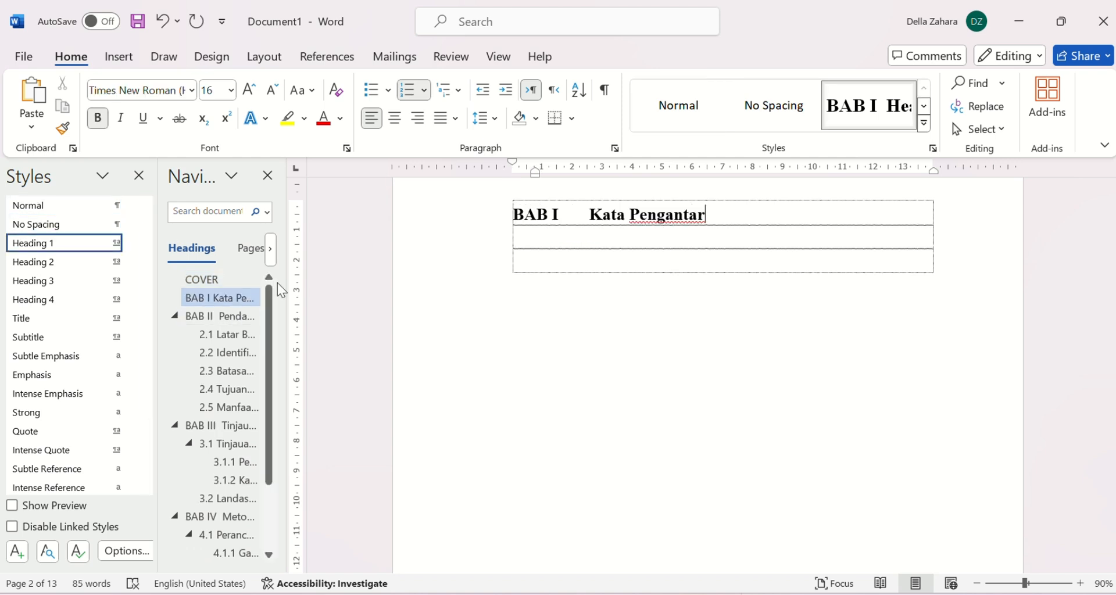
double_click(563, 213)
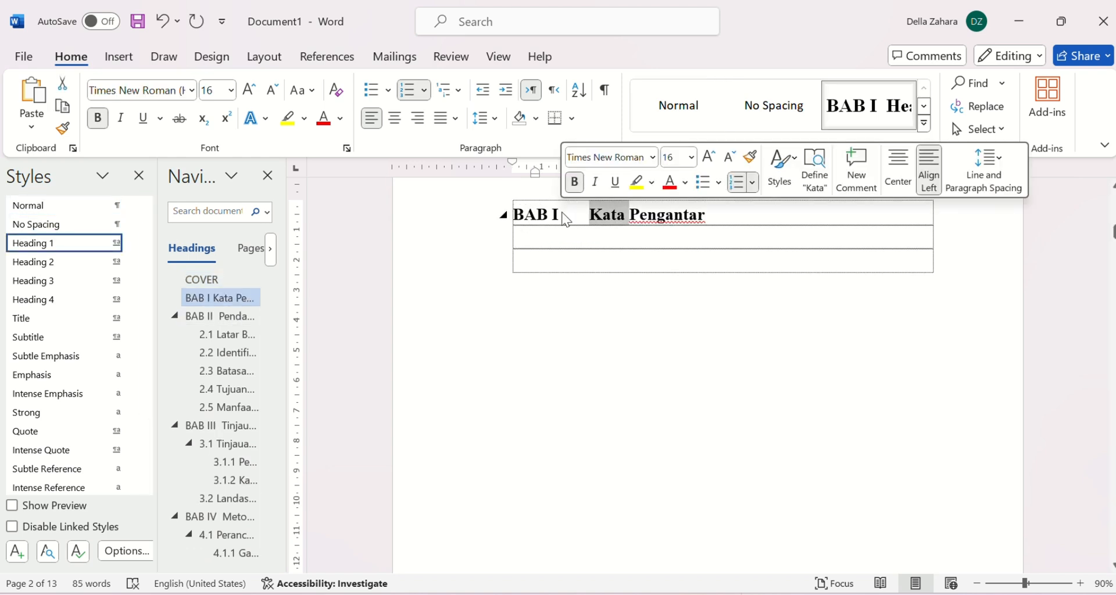
left_click(548, 213)
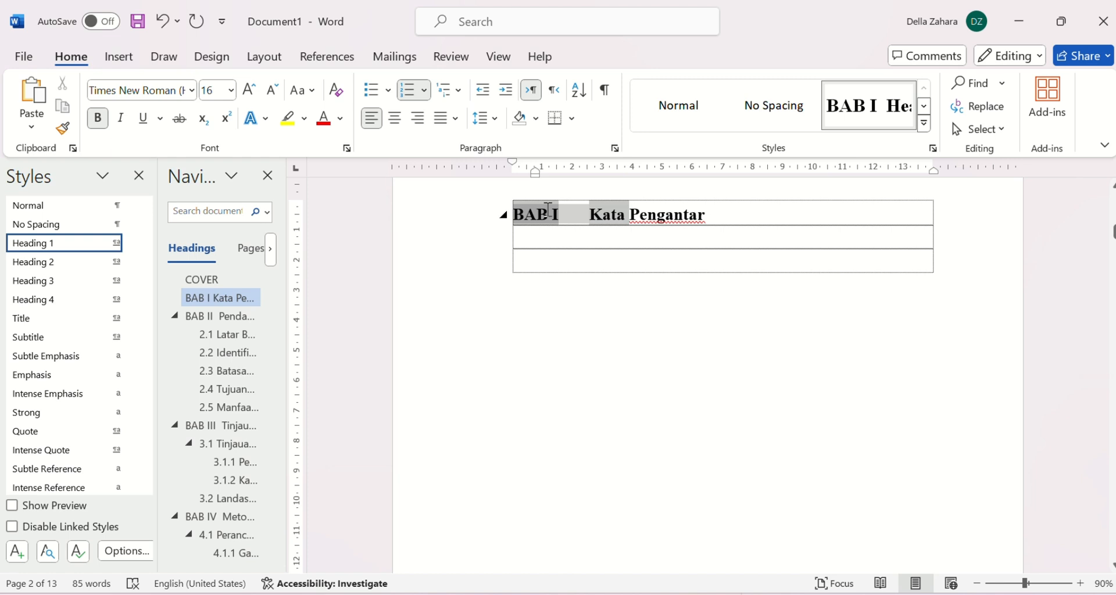
left_click_drag(549, 211, 566, 254)
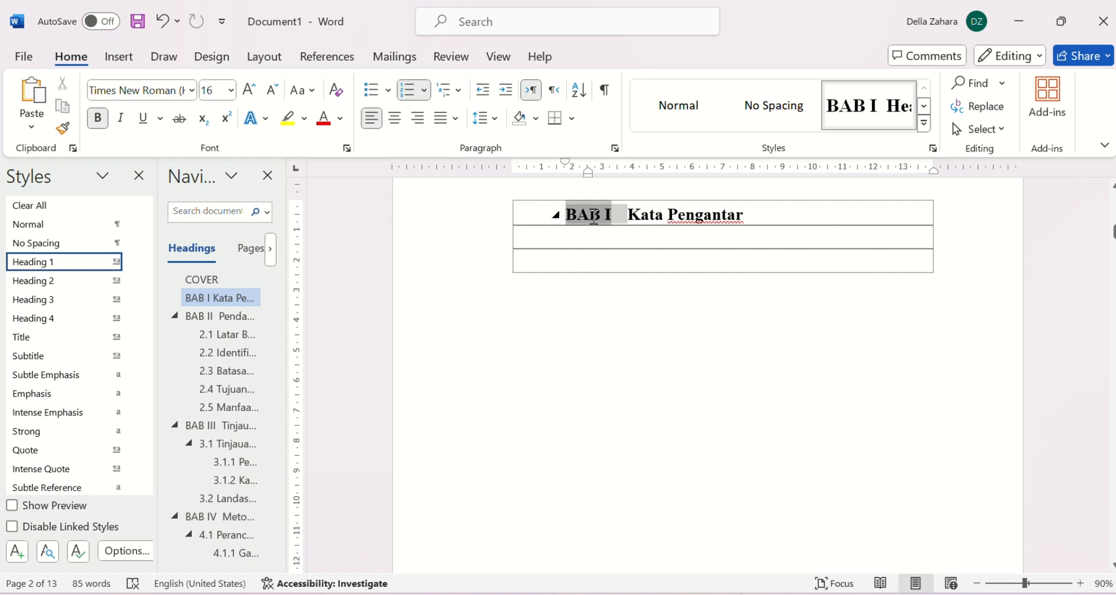
key("BackSpace")
key("ctrl+z")
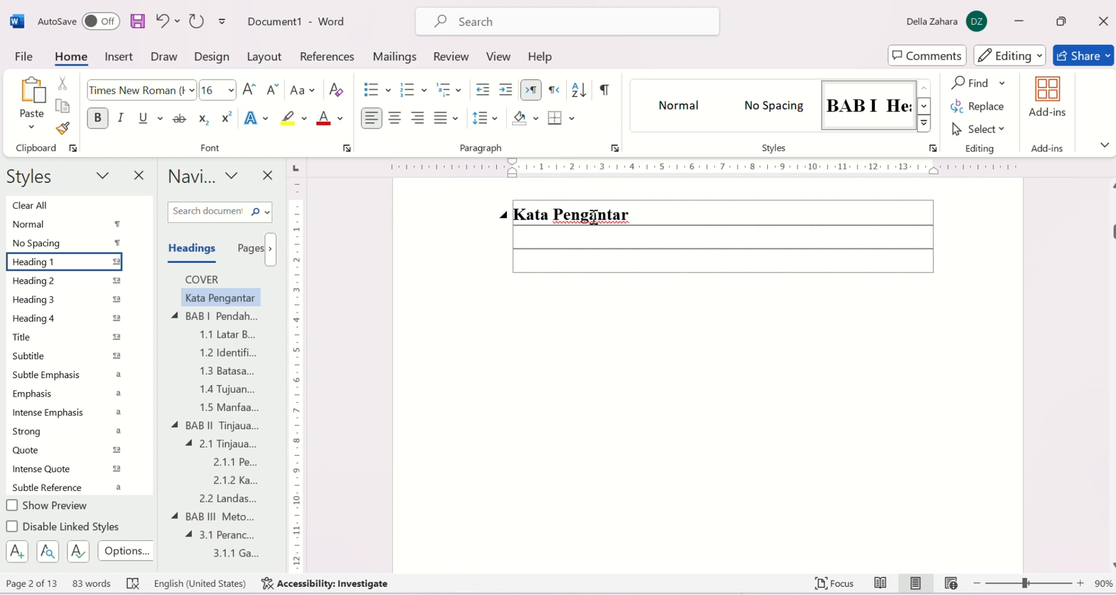
Apply Heading 1 to the Daftar Isi title, remove its BAB numbering, and return it to the margin.
scroll(586, 365, "down", 10)
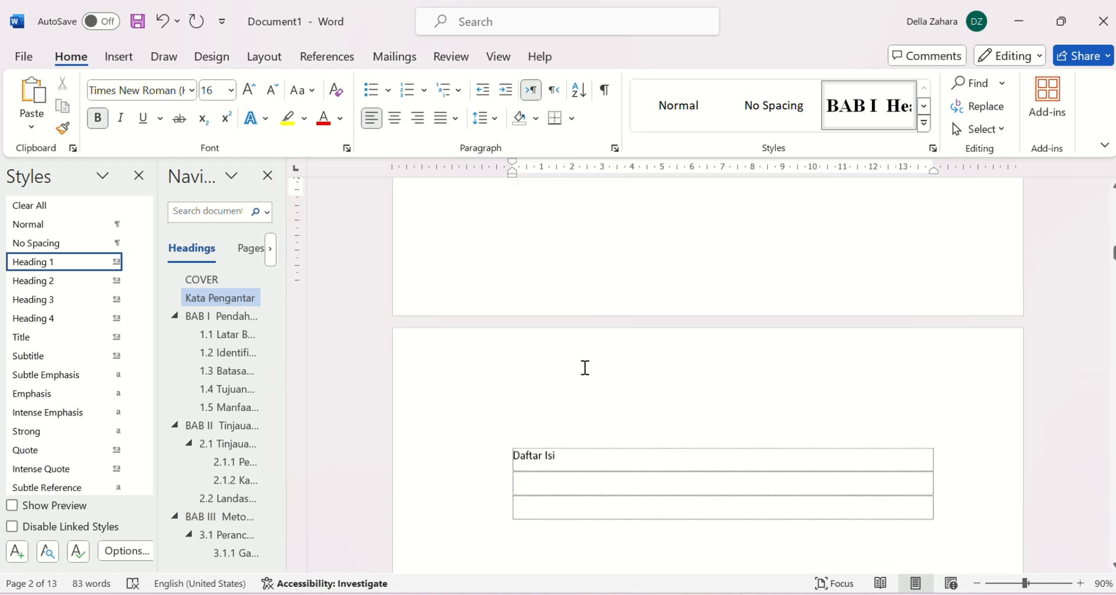
scroll(585, 367, "down", 4)
left_click(562, 331)
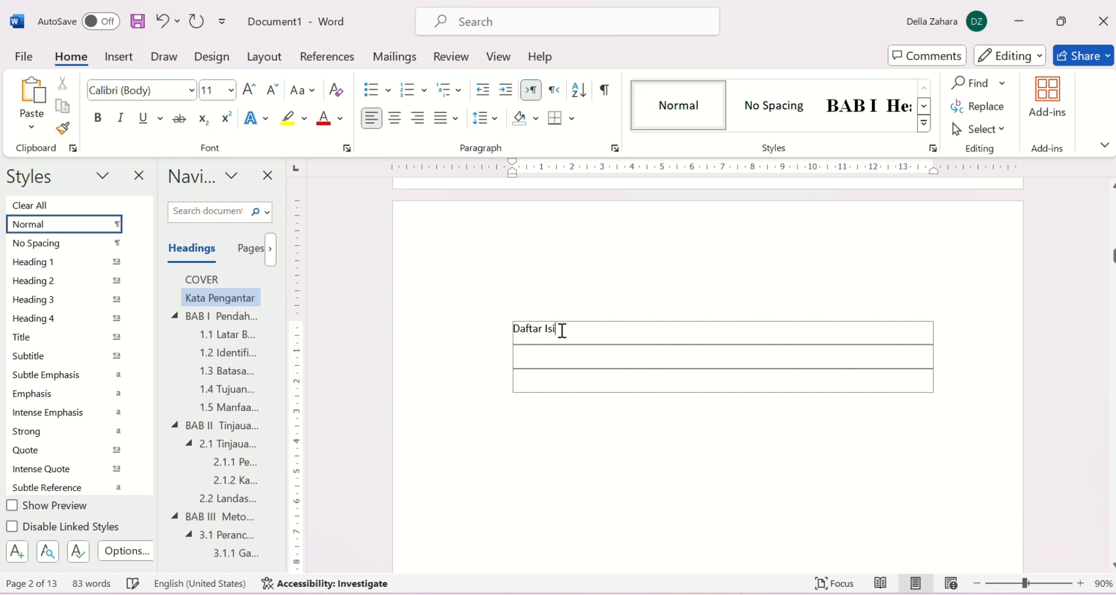
left_click(83, 269)
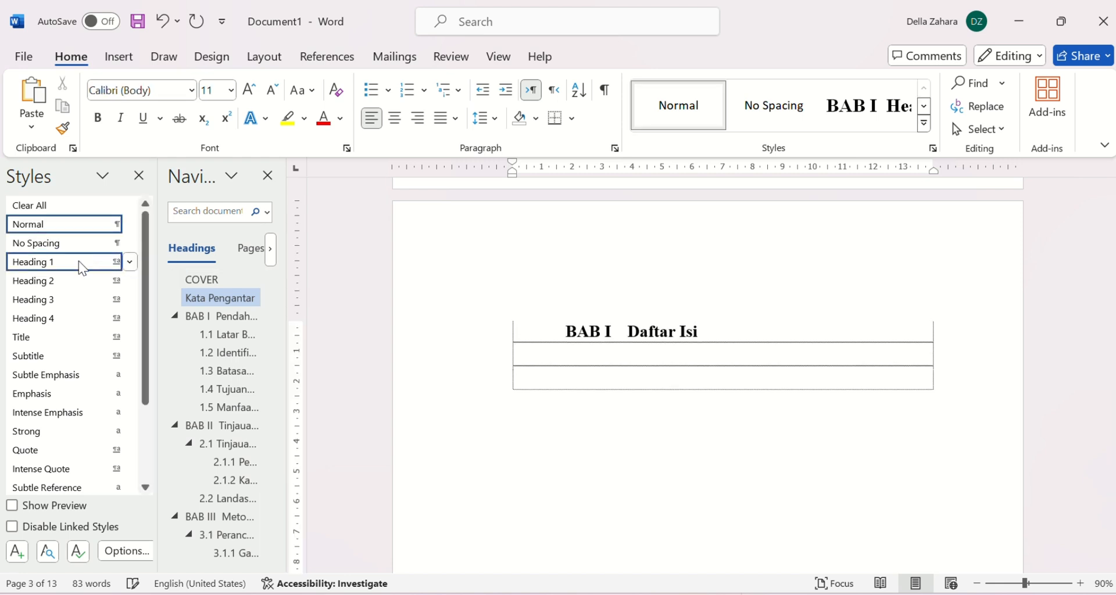
left_click(592, 329)
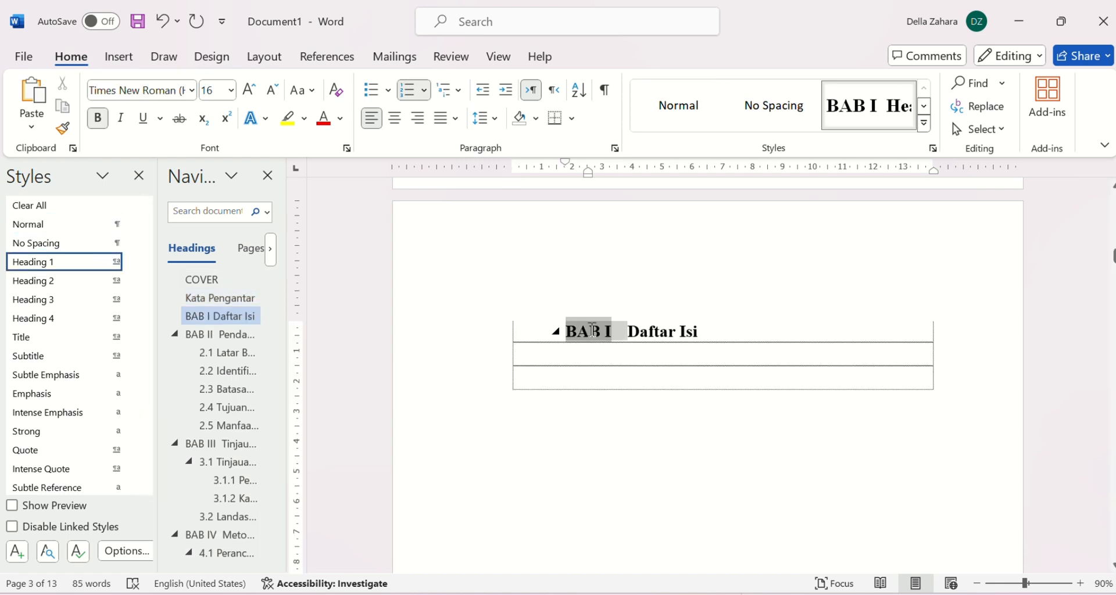
key("BackSpace")
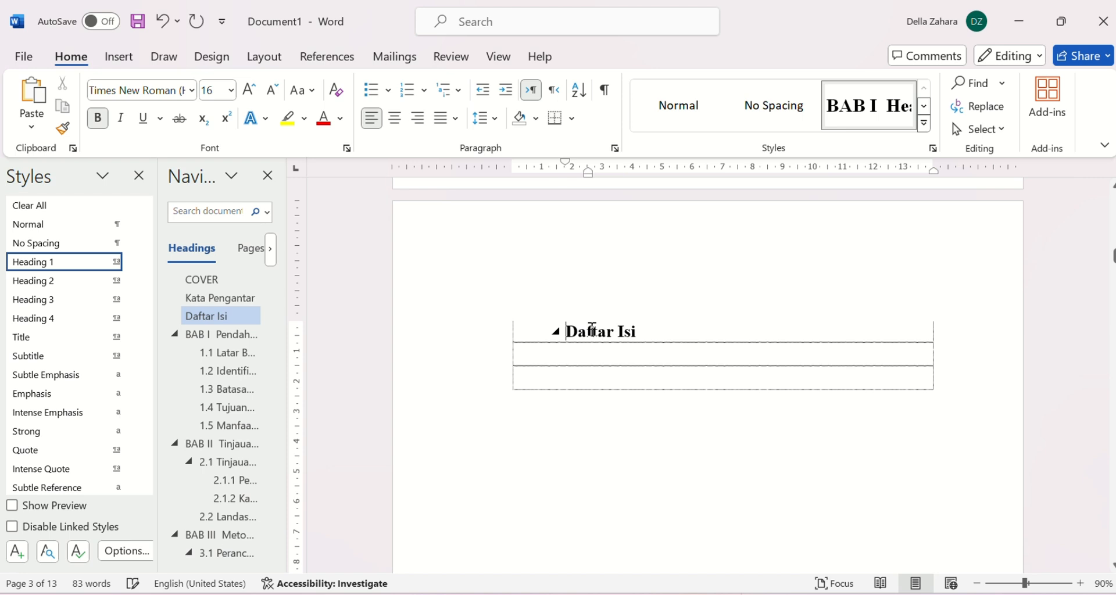
key("BackSpace")
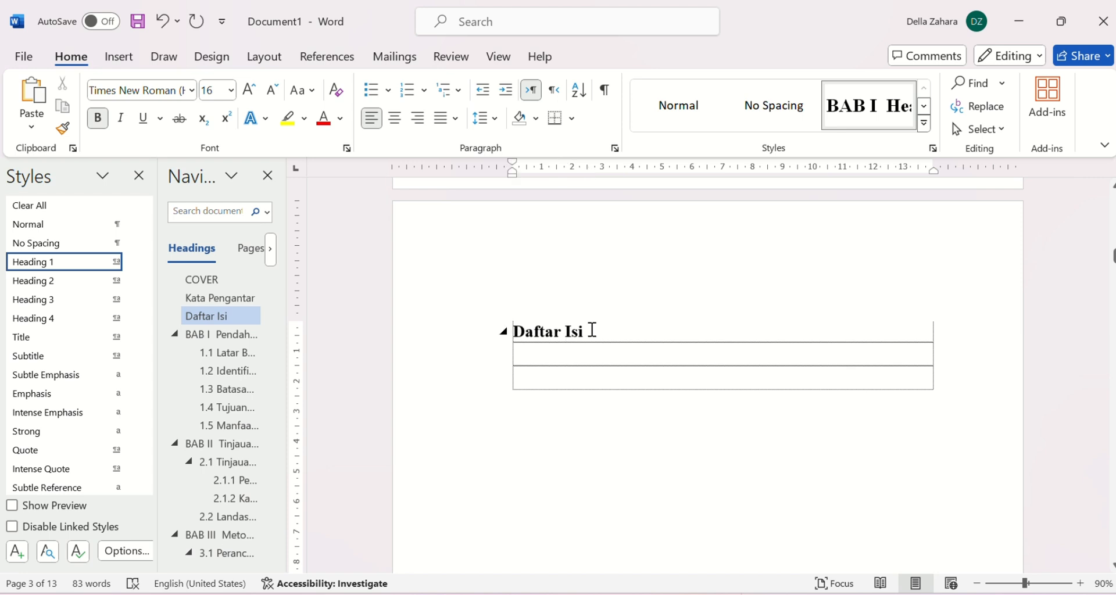
Style the Daftar Gambar title as Heading 1 without the BAB number, aligned to the margin.
scroll(562, 442, "down", 10)
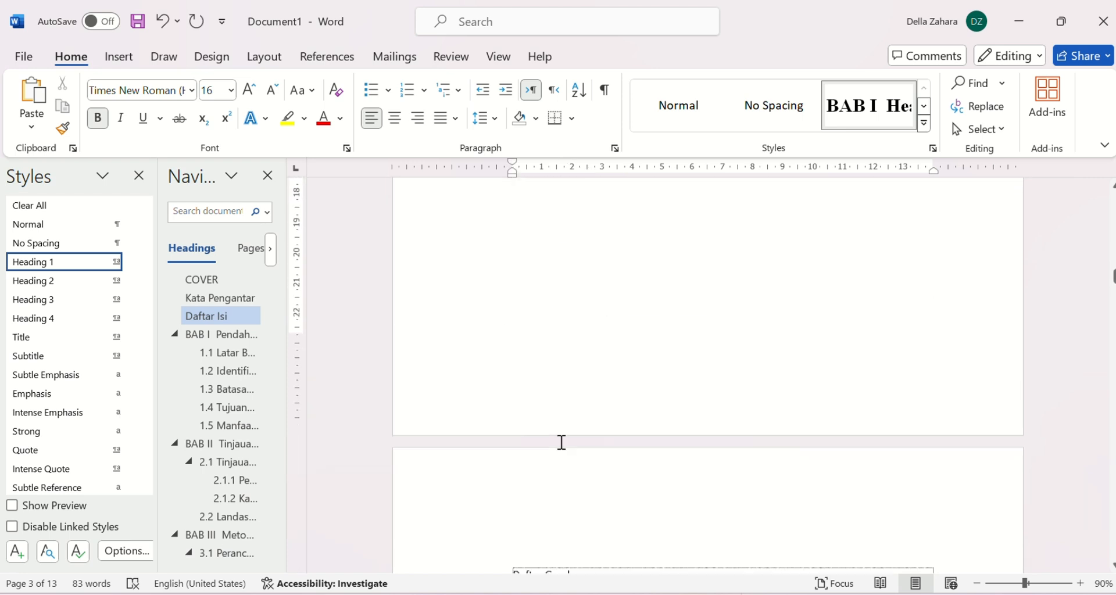
left_click(585, 401)
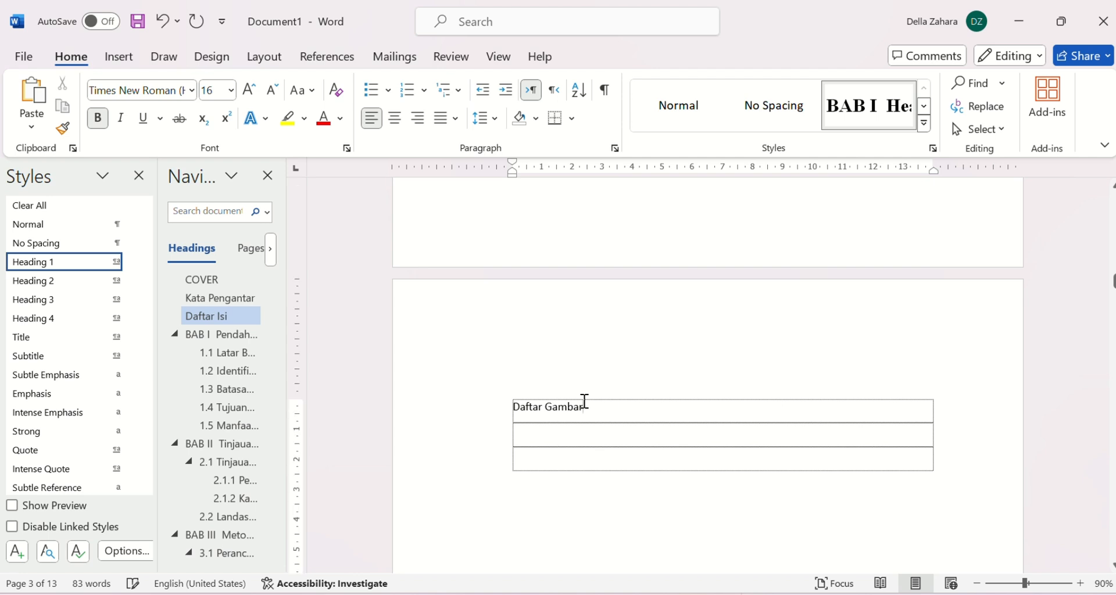
left_click(65, 265)
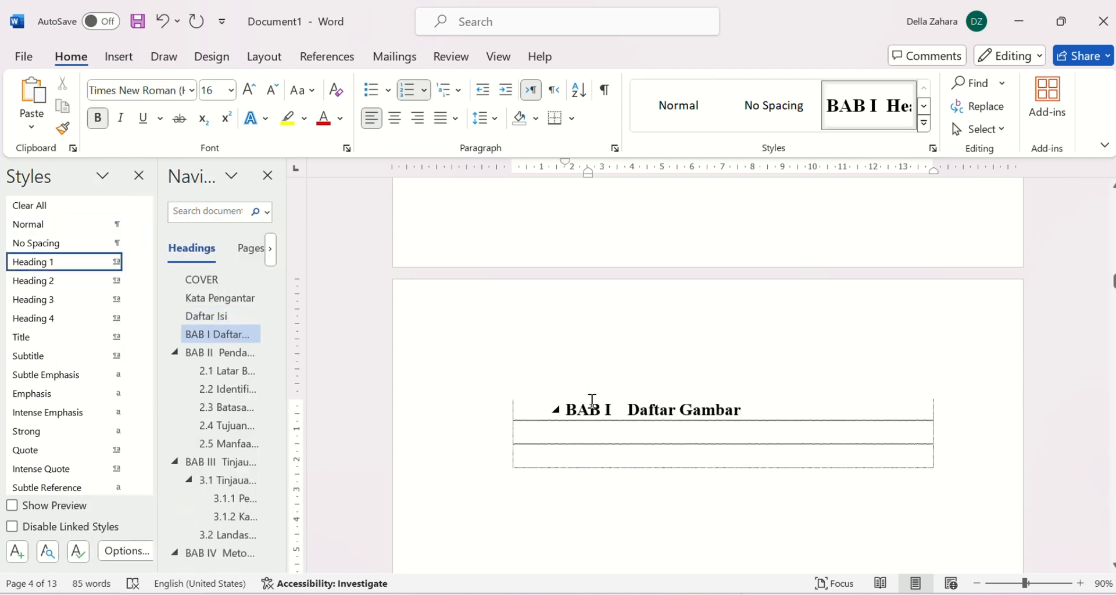
left_click(603, 417)
key("BackSpace")
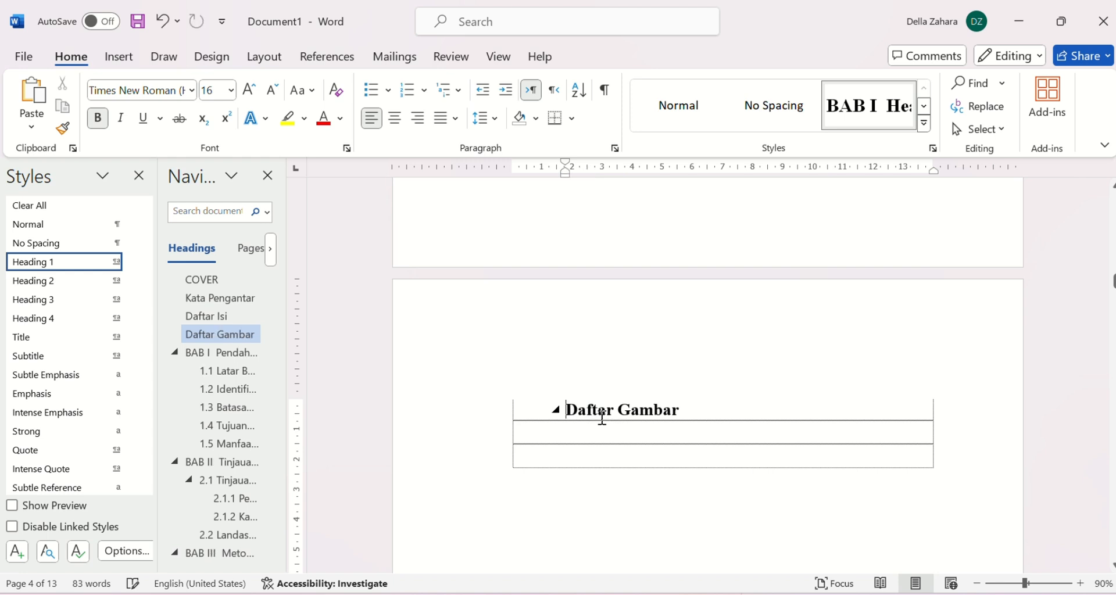
key("BackSpace")
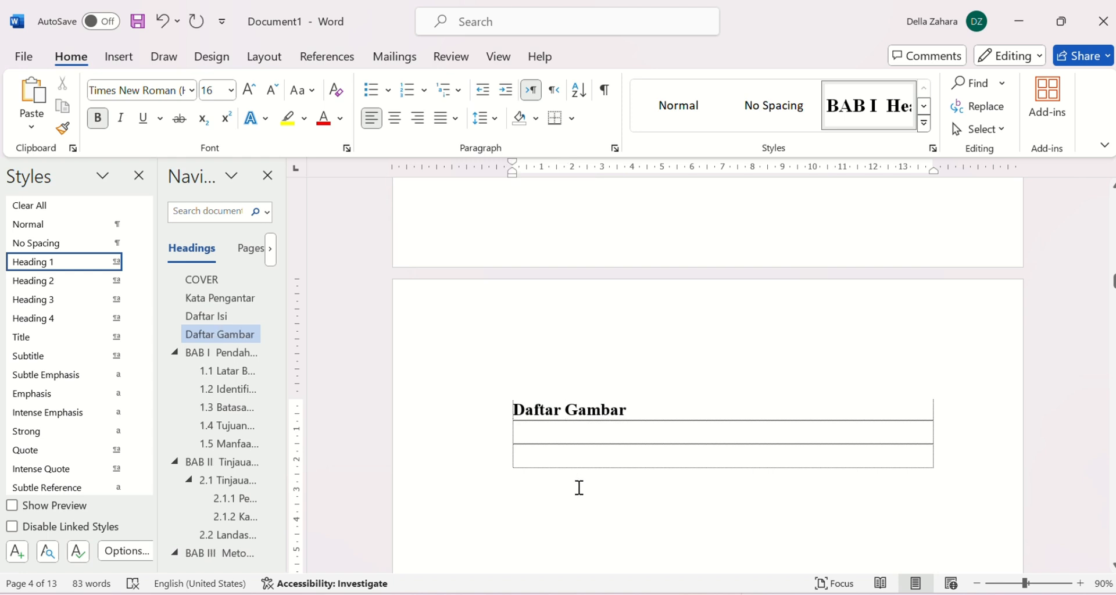
Make the Daftar Tabel title an unnumbered Heading 1 that starts at the margin.
scroll(579, 487, "down", 10)
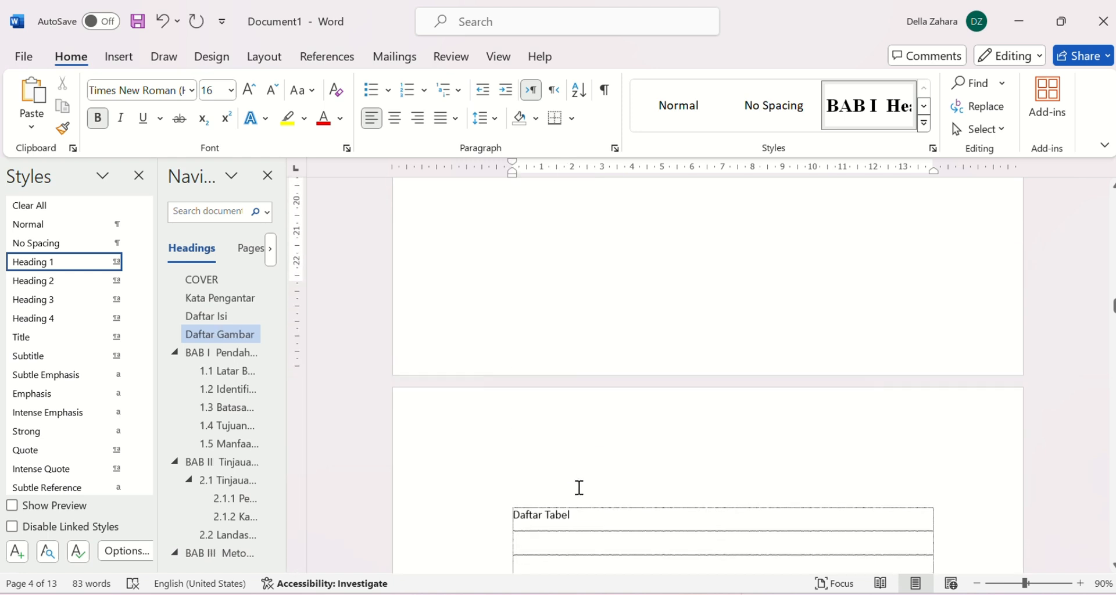
left_click(578, 487)
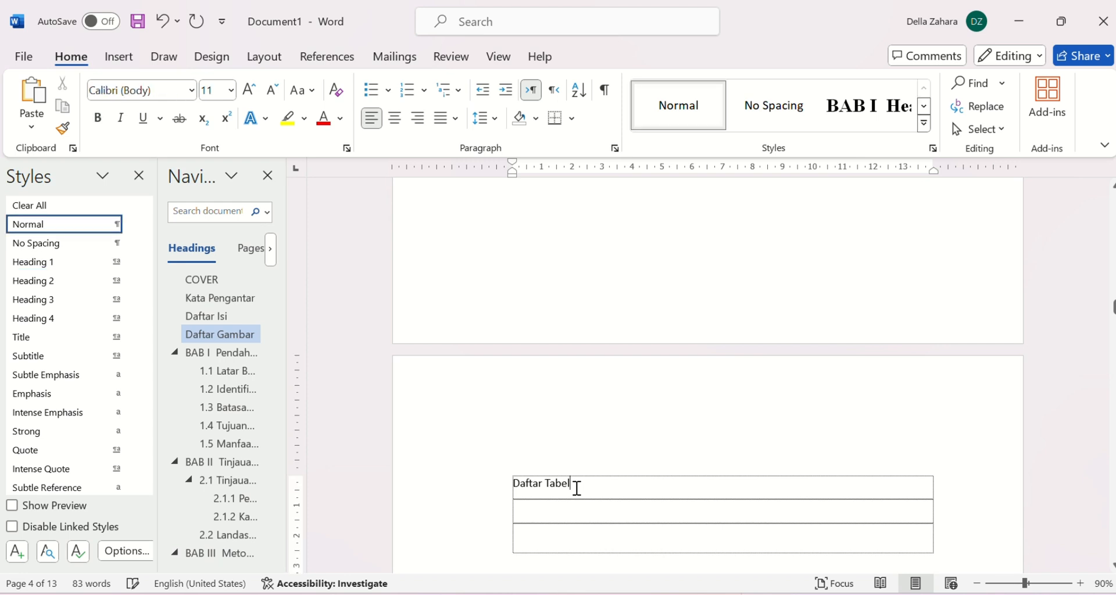
left_click(90, 264)
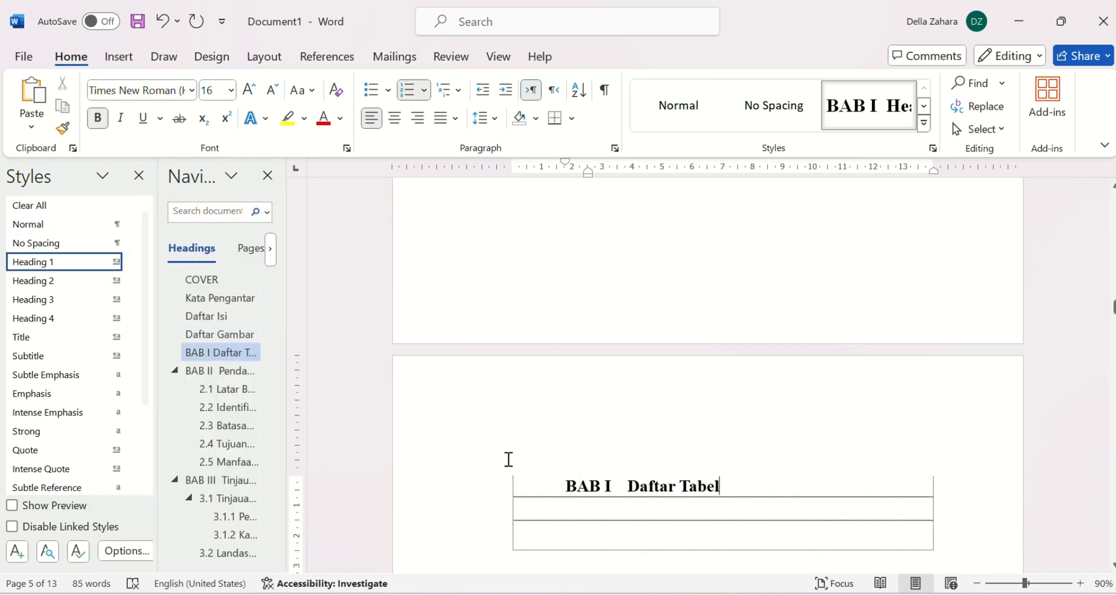
left_click(584, 494)
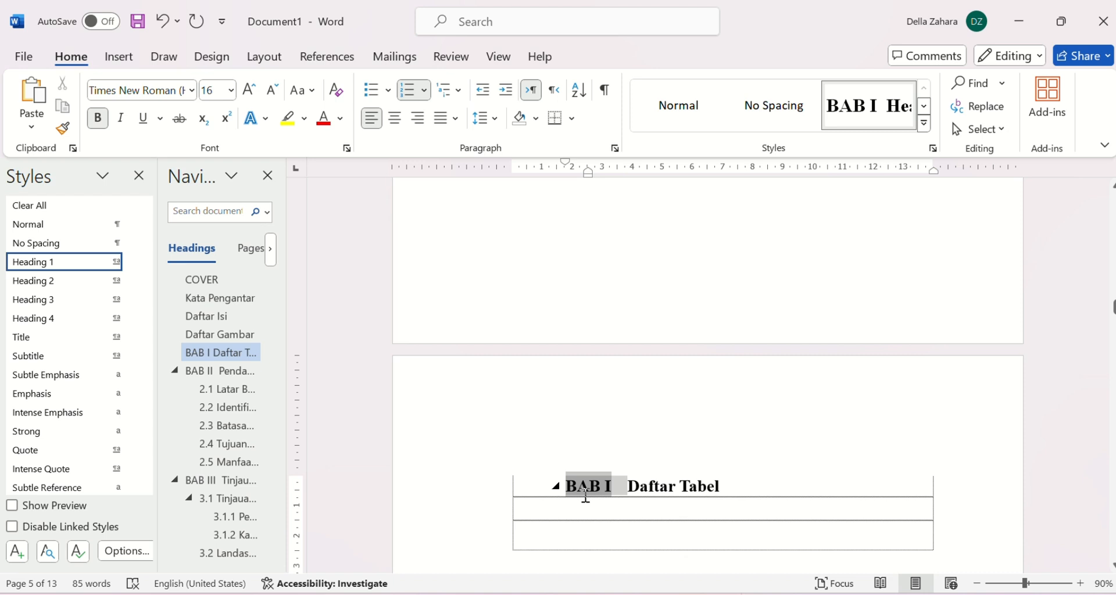
key("BackSpace")
key("BackSpace")
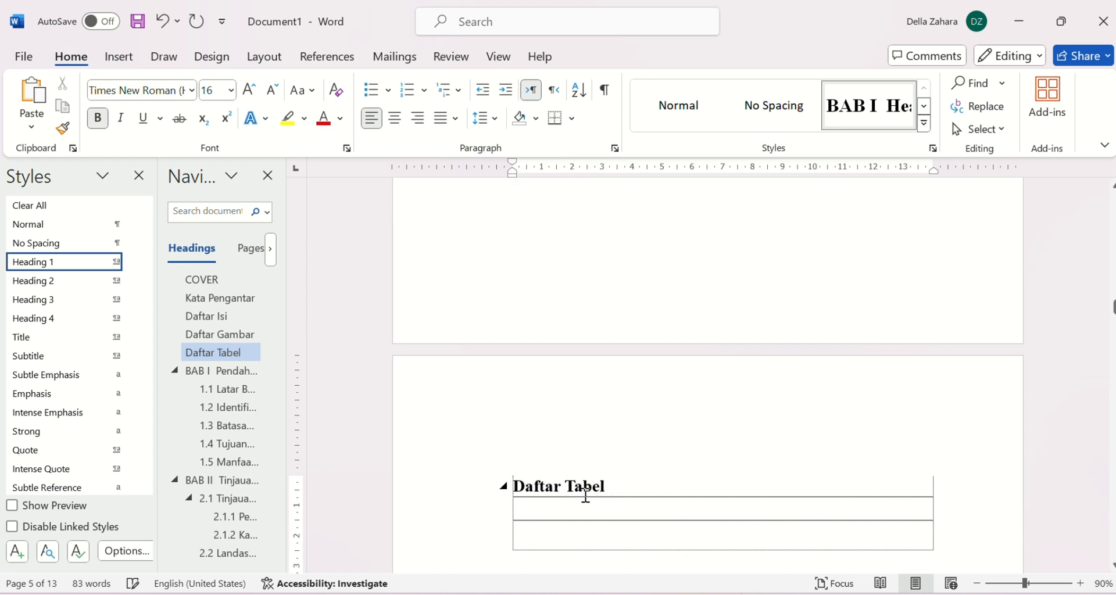
Insert a custom table of contents with three levels and dotted leaders on the second empty line below the Daftar Isi title.
scroll(586, 494, "down", 10)
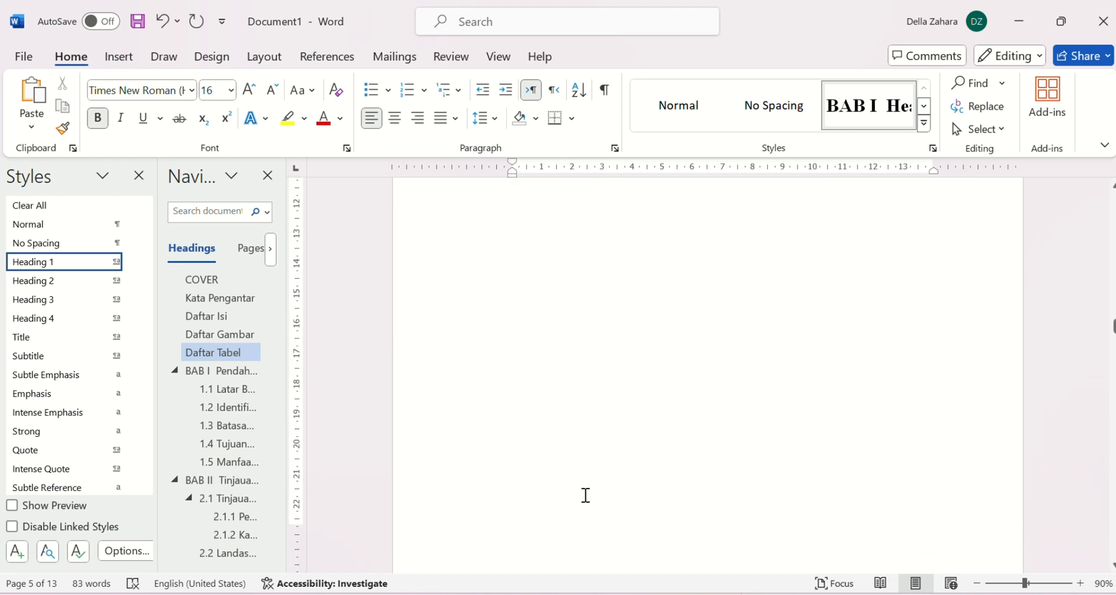
scroll(585, 495, "down", 2)
scroll(586, 495, "up", 10)
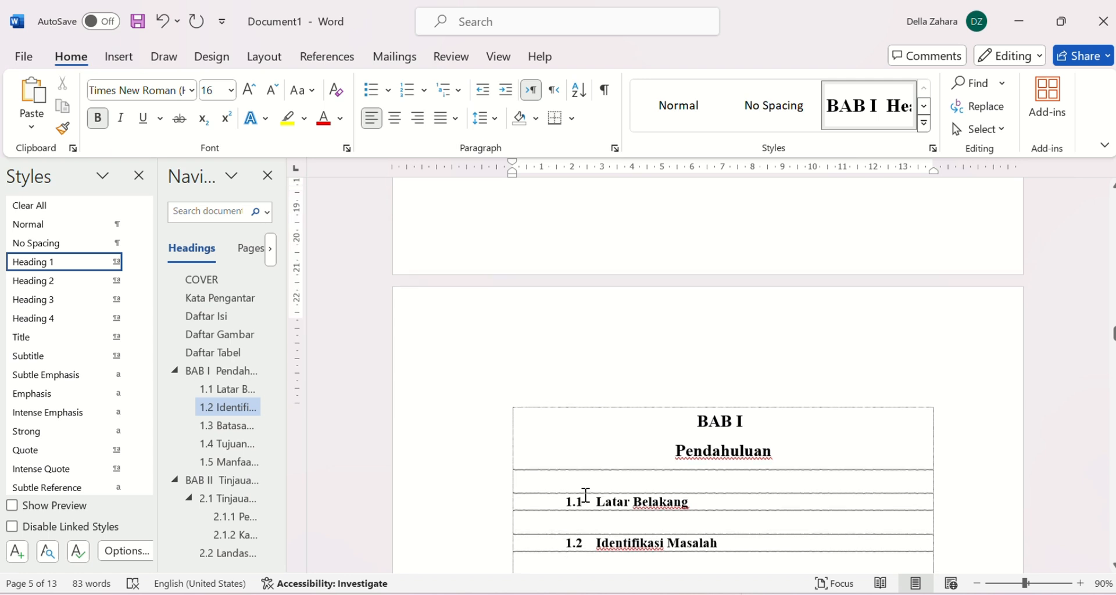
scroll(585, 495, "up", 15)
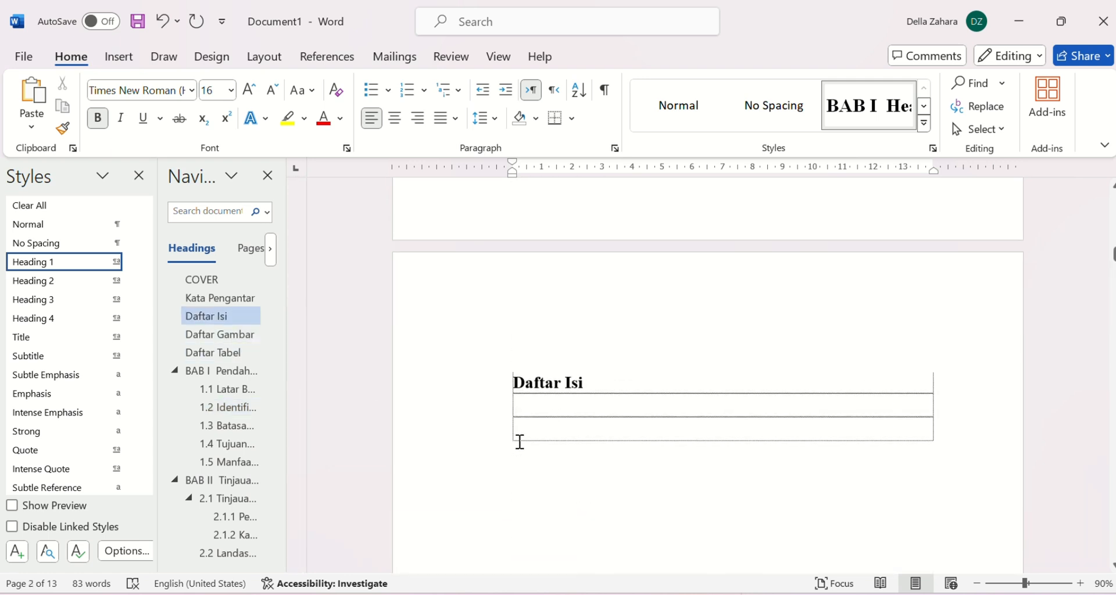
left_click(524, 434)
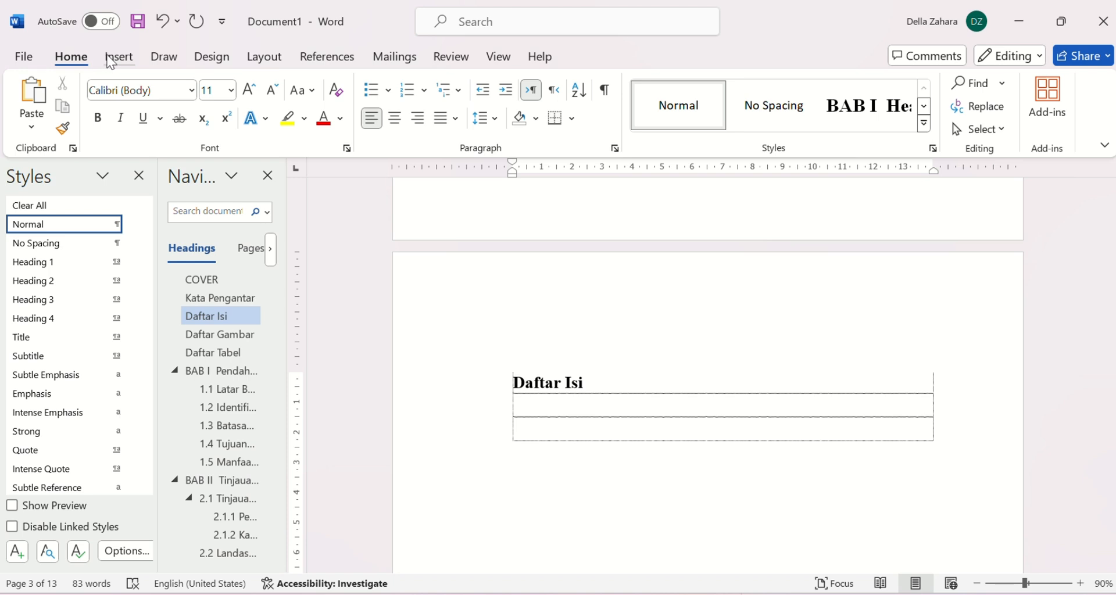
left_click(120, 57)
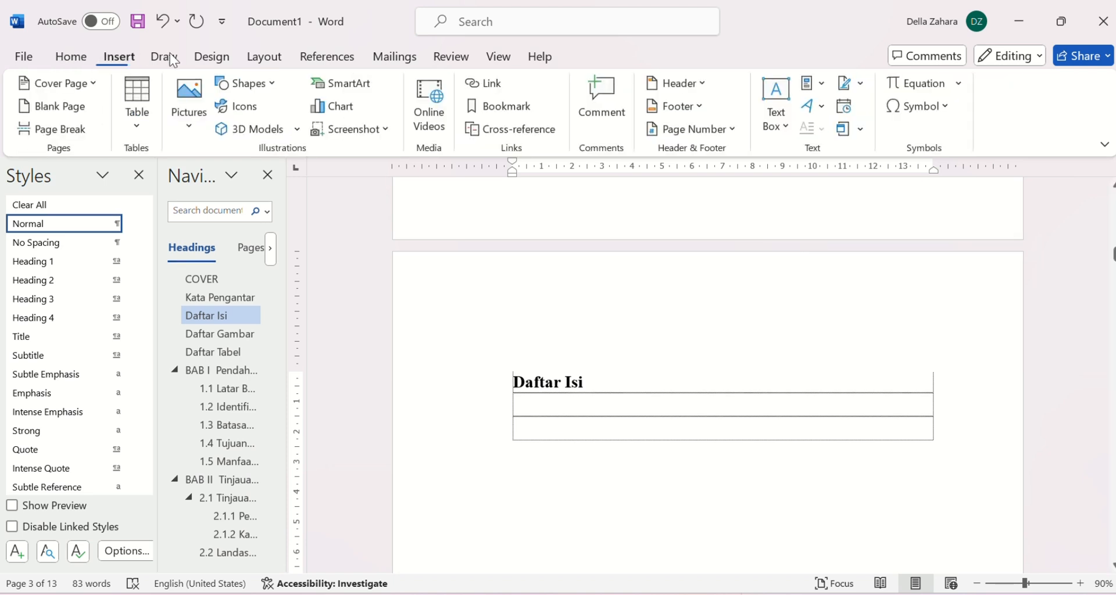
left_click(325, 59)
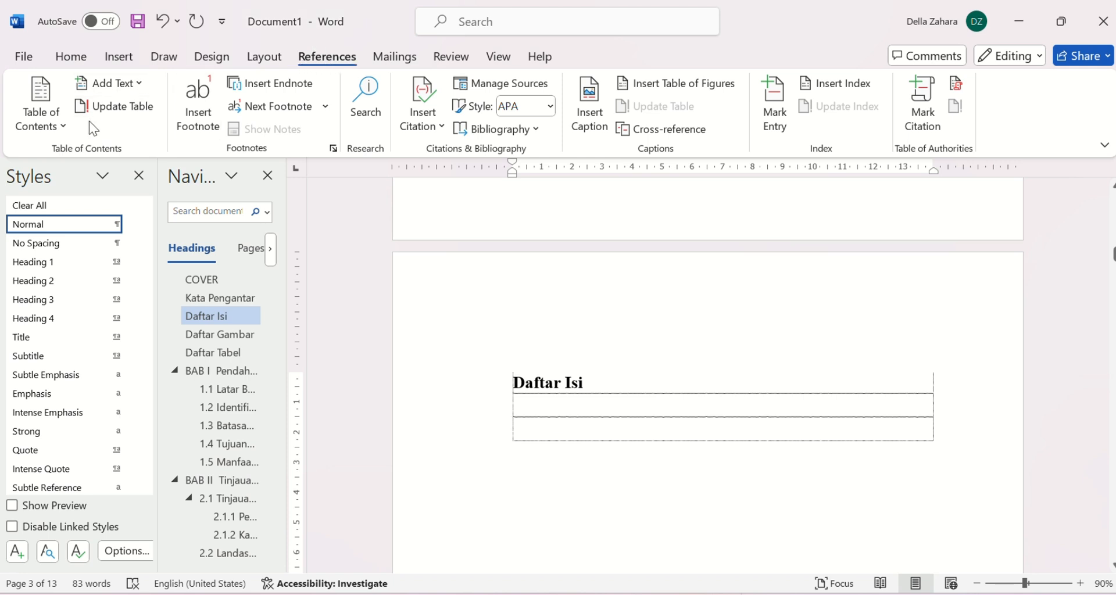
left_click(36, 123)
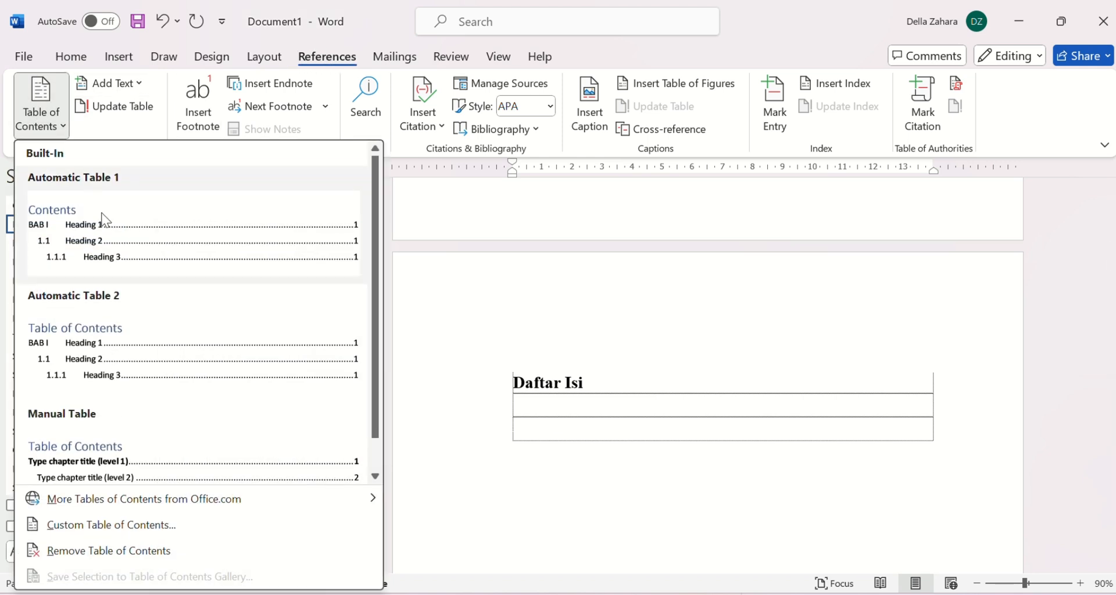
left_click(134, 532)
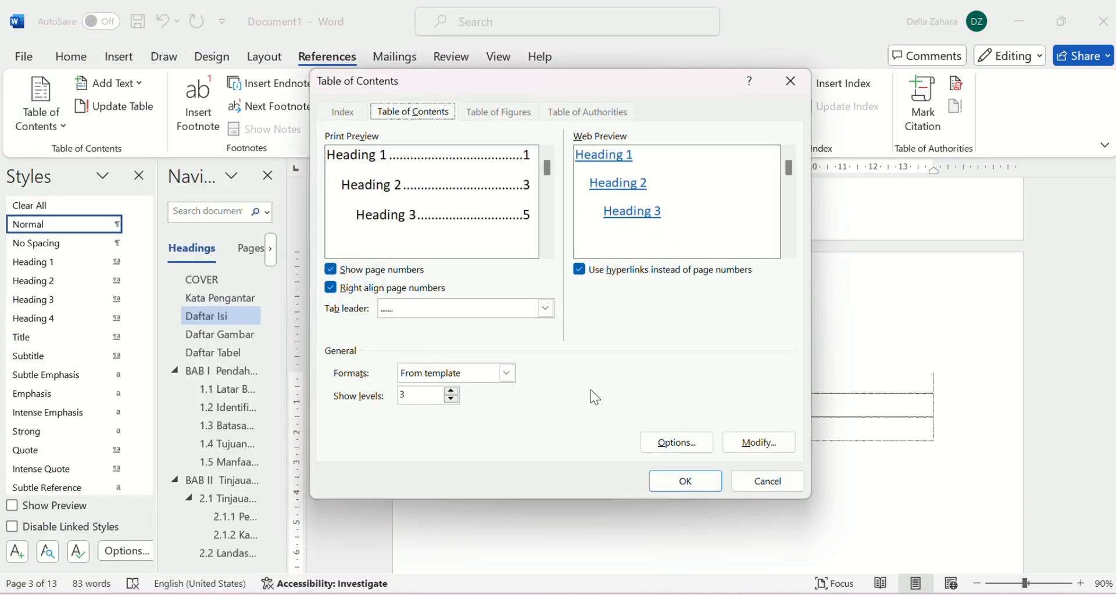
left_click(685, 482)
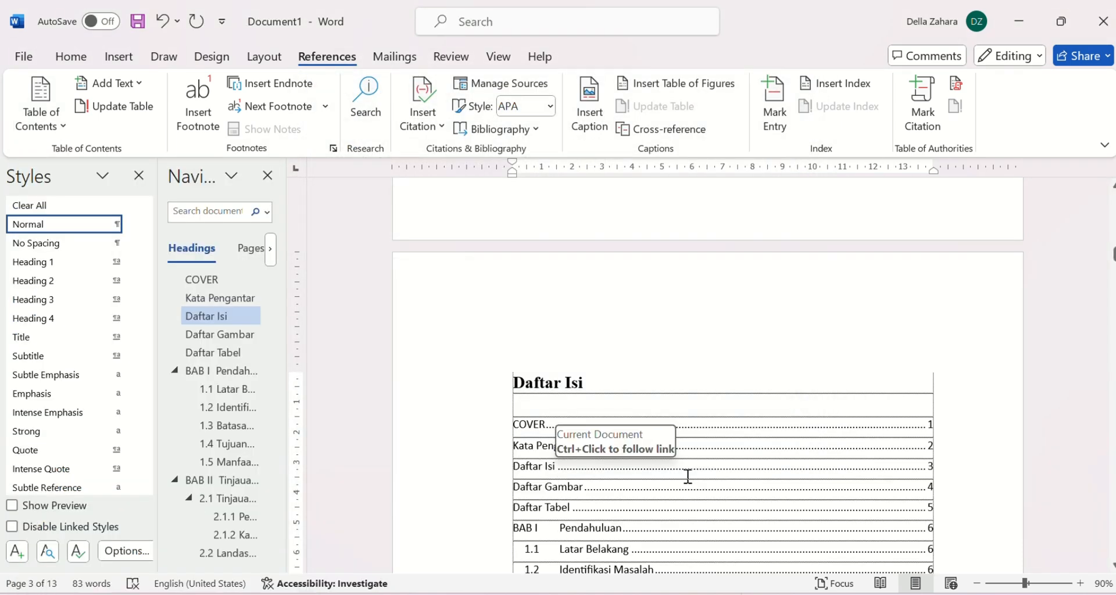
scroll(688, 476, "down", 10)
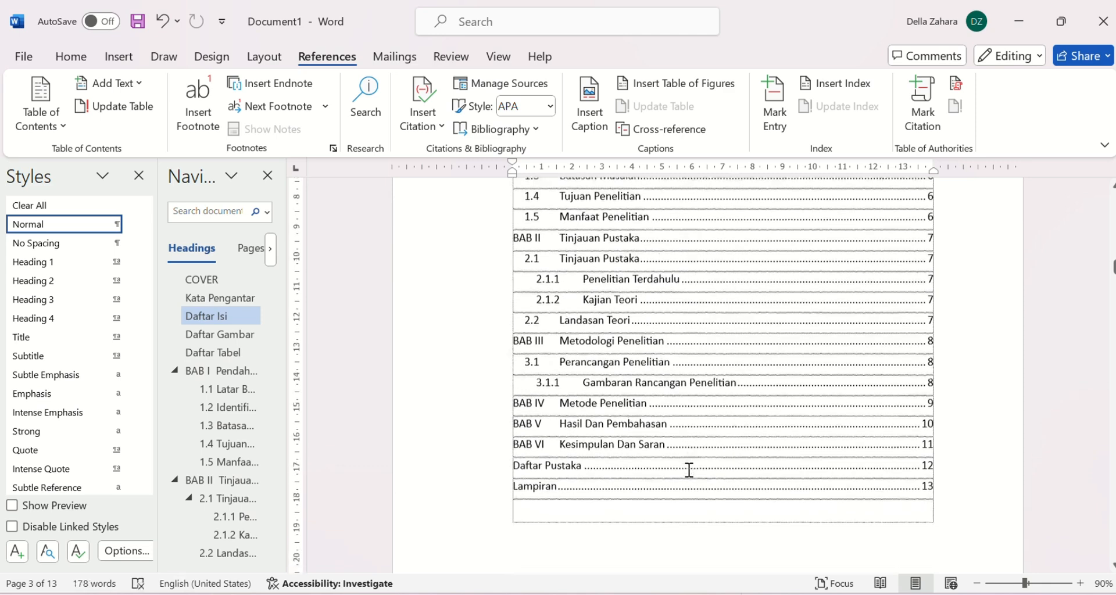
scroll(759, 317, "up", 5)
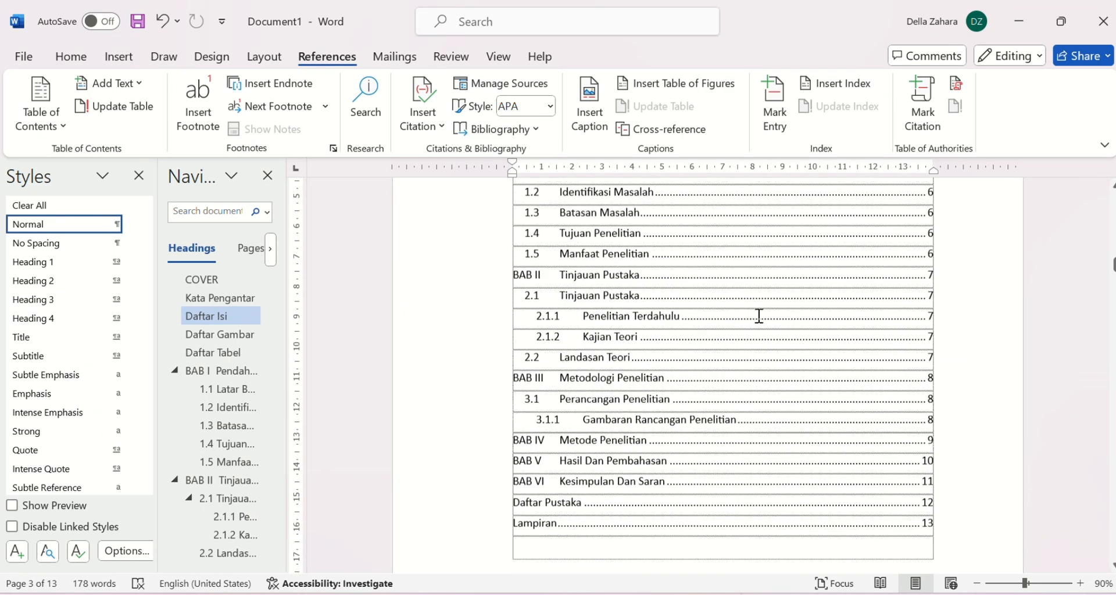
scroll(759, 316, "down", 10)
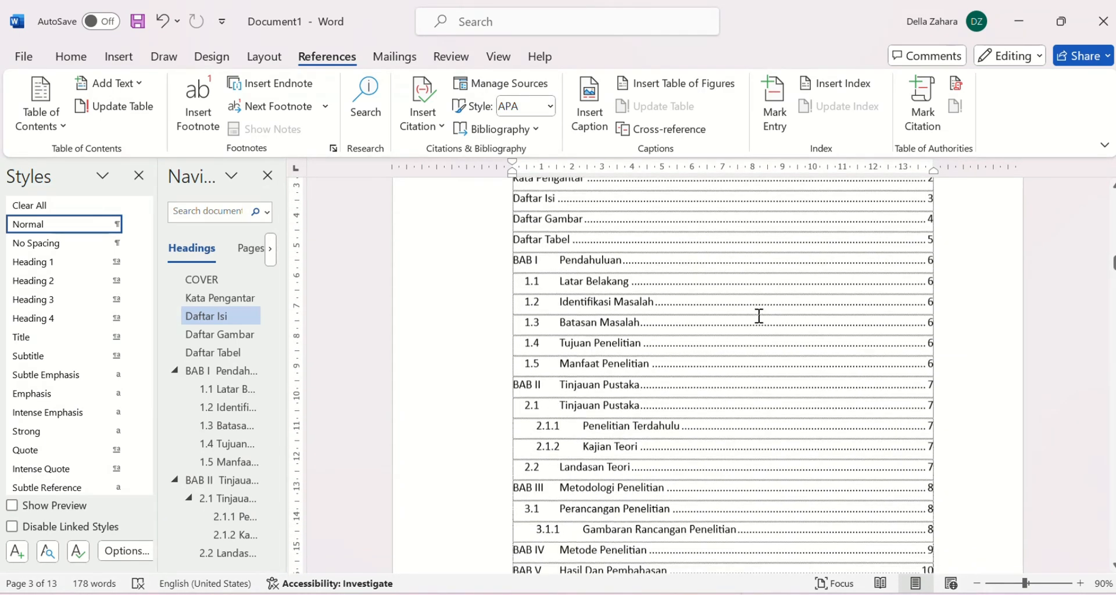
scroll(759, 316, "down", 8)
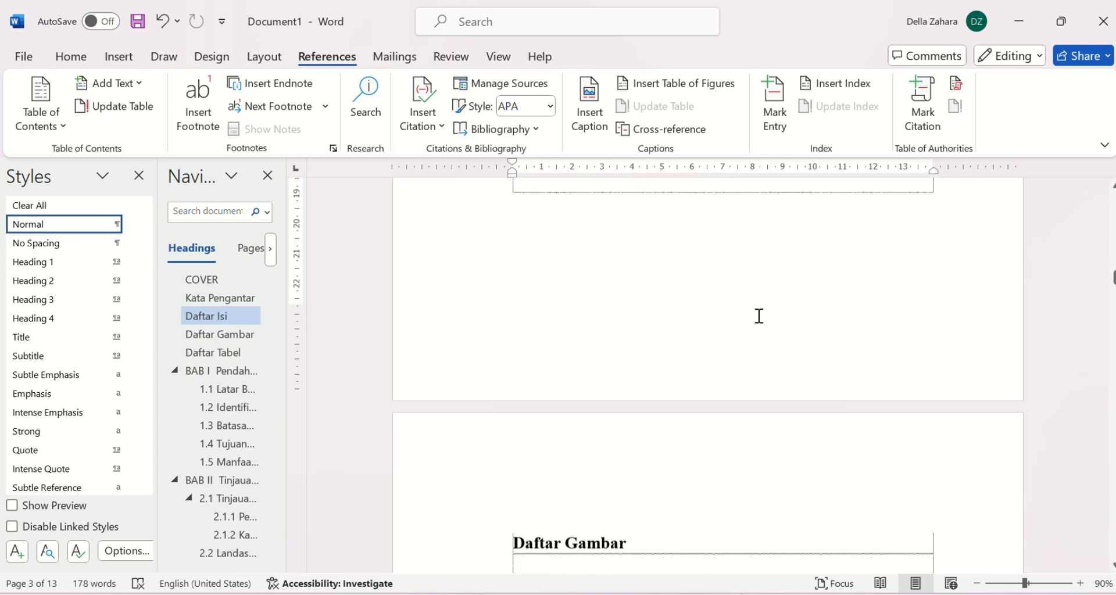
scroll(759, 316, "up", 15)
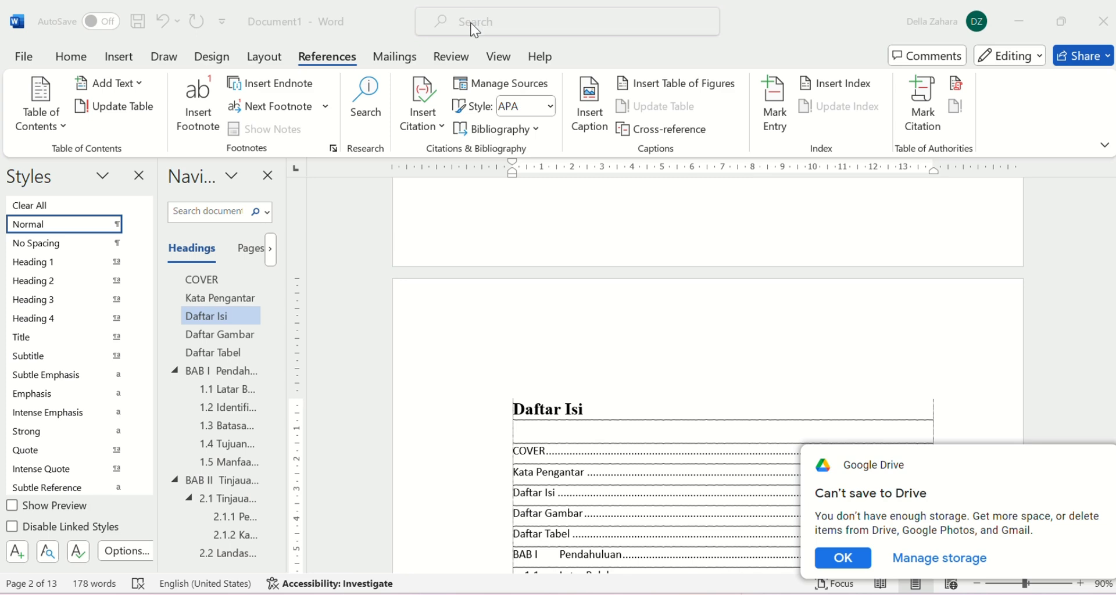
scroll(559, 282, "down", 3)
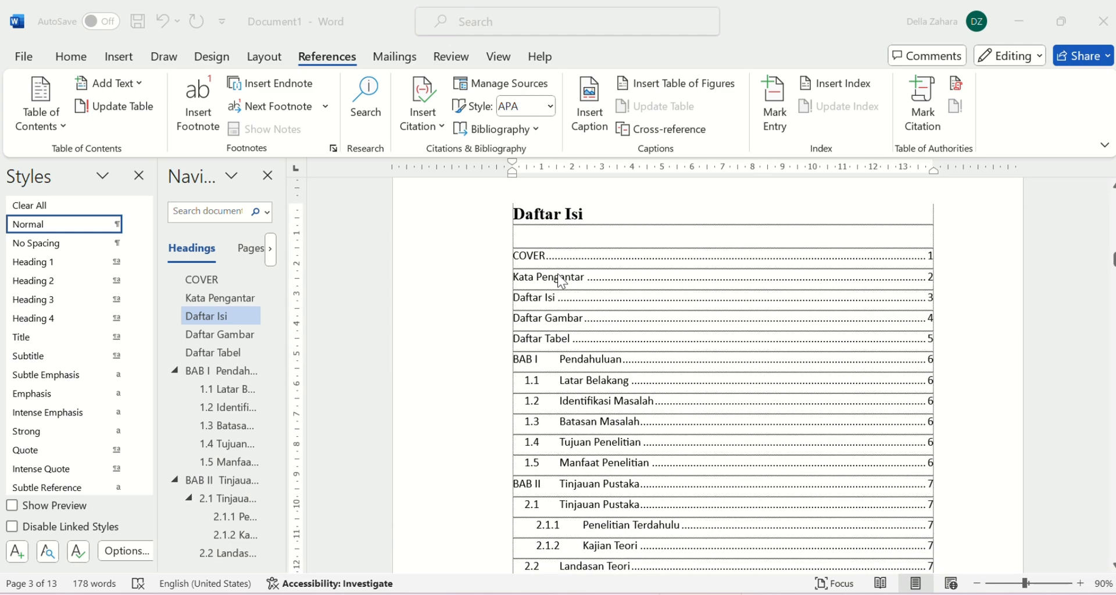
scroll(561, 282, "down", 1)
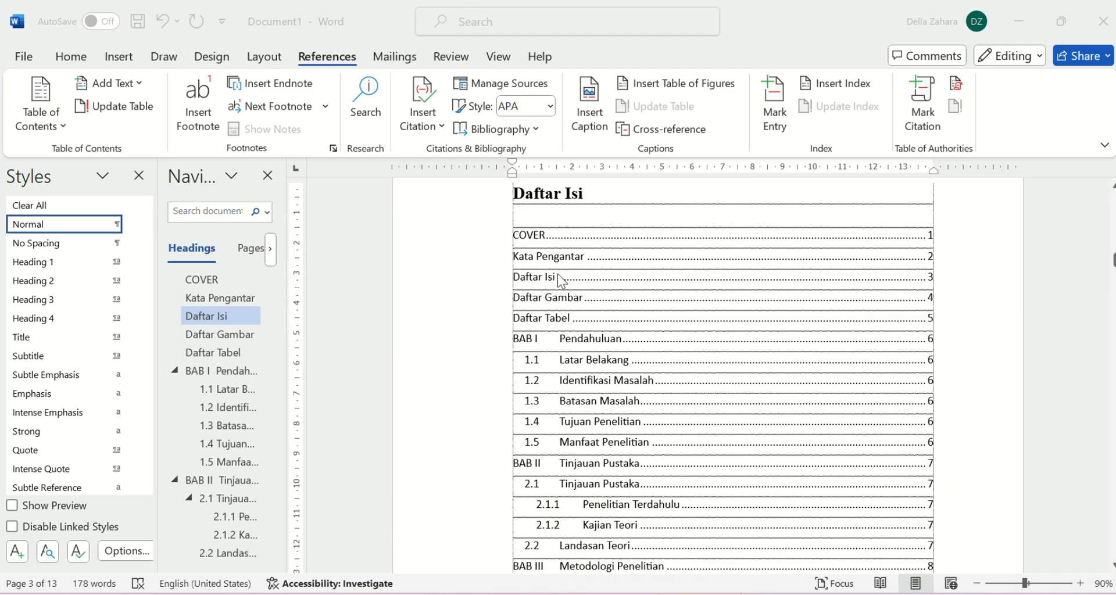
scroll(561, 282, "down", 5)
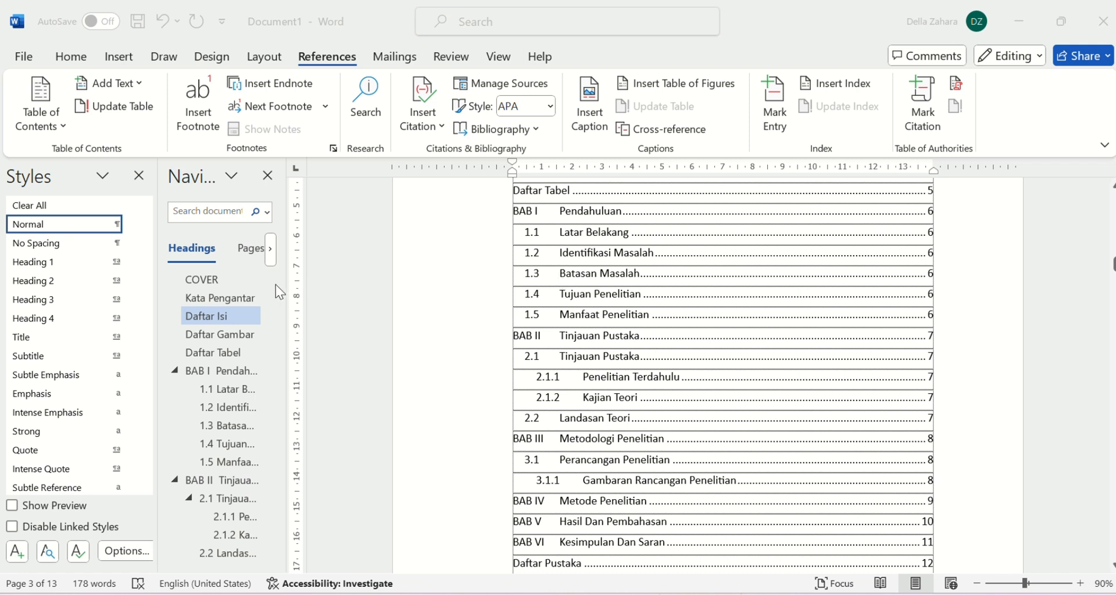
Insert a table of figures for the gambar caption label on the second empty line below the Daftar Gambar title.
left_click(250, 336)
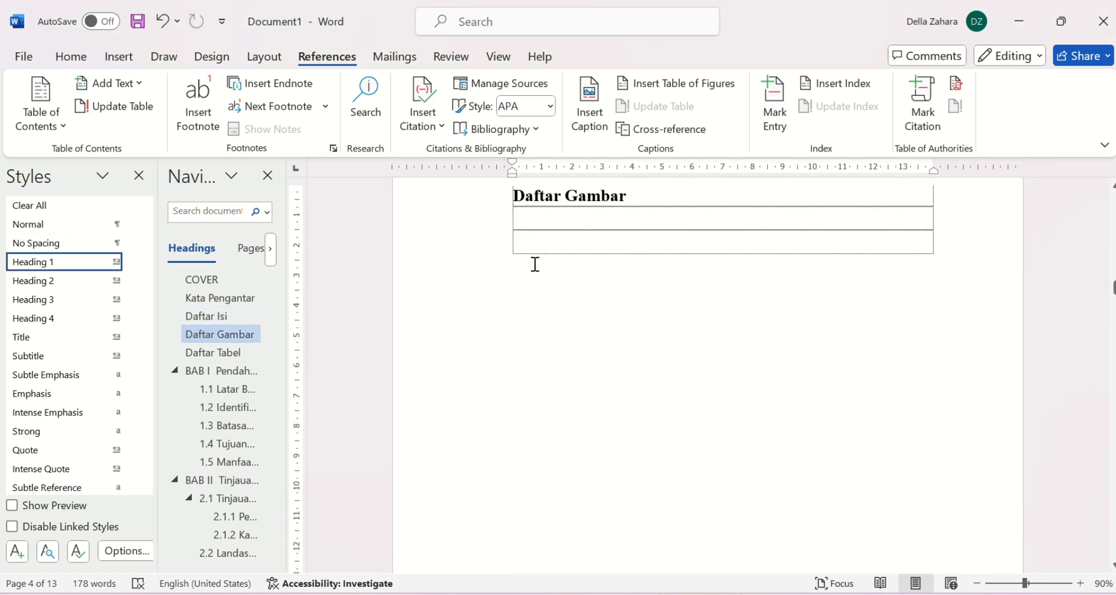
left_click(535, 248)
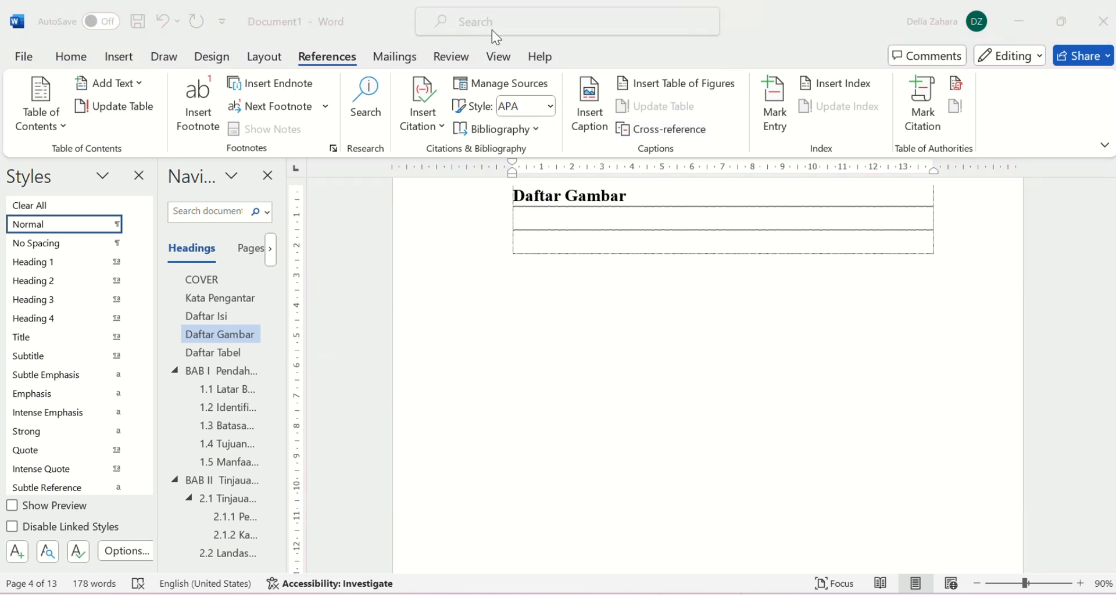
left_click(692, 83)
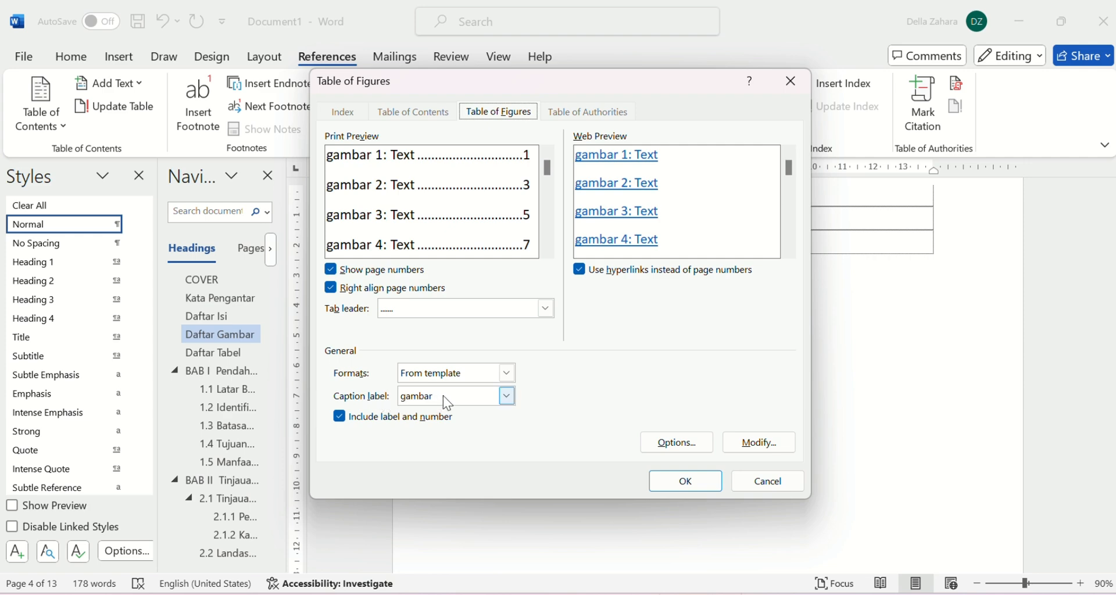
left_click(692, 484)
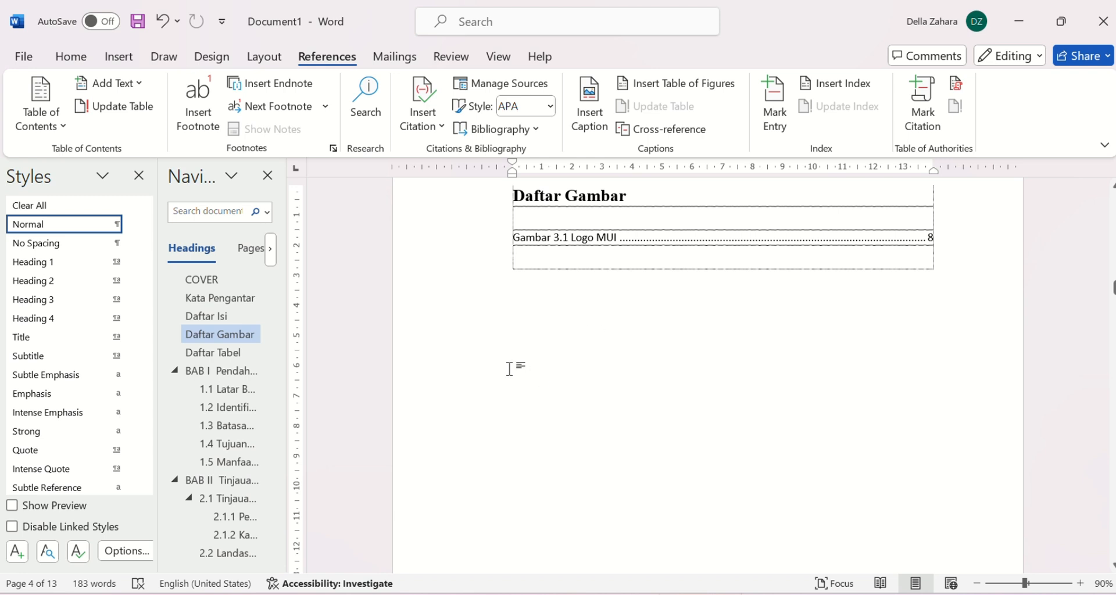
Insert a table of figures with the caption label set to Tabel on the second empty line below the Daftar Tabel title.
left_click(243, 353)
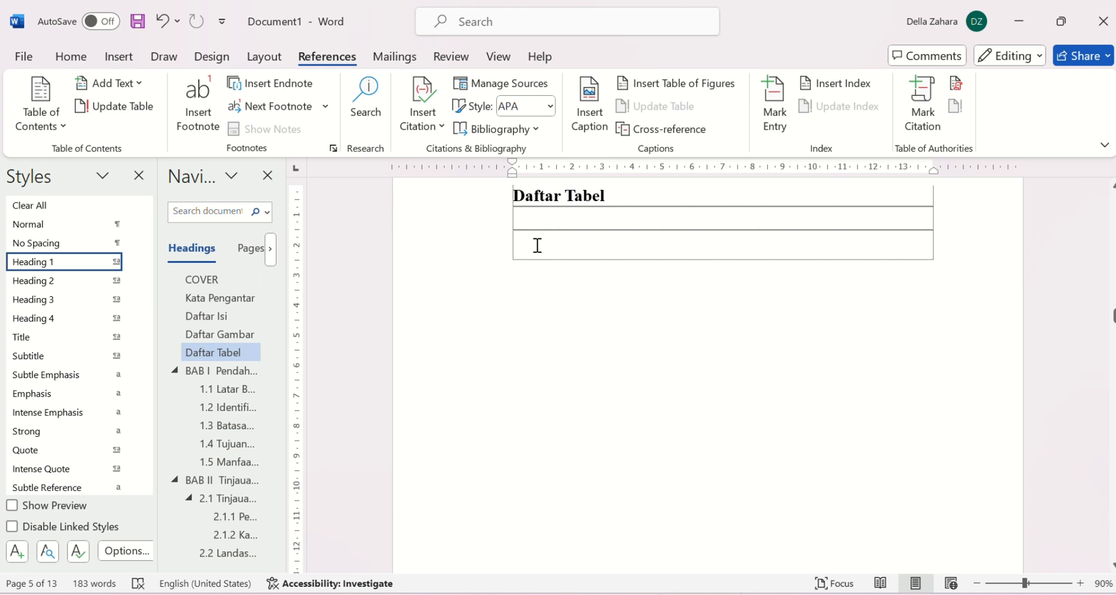
left_click(538, 245)
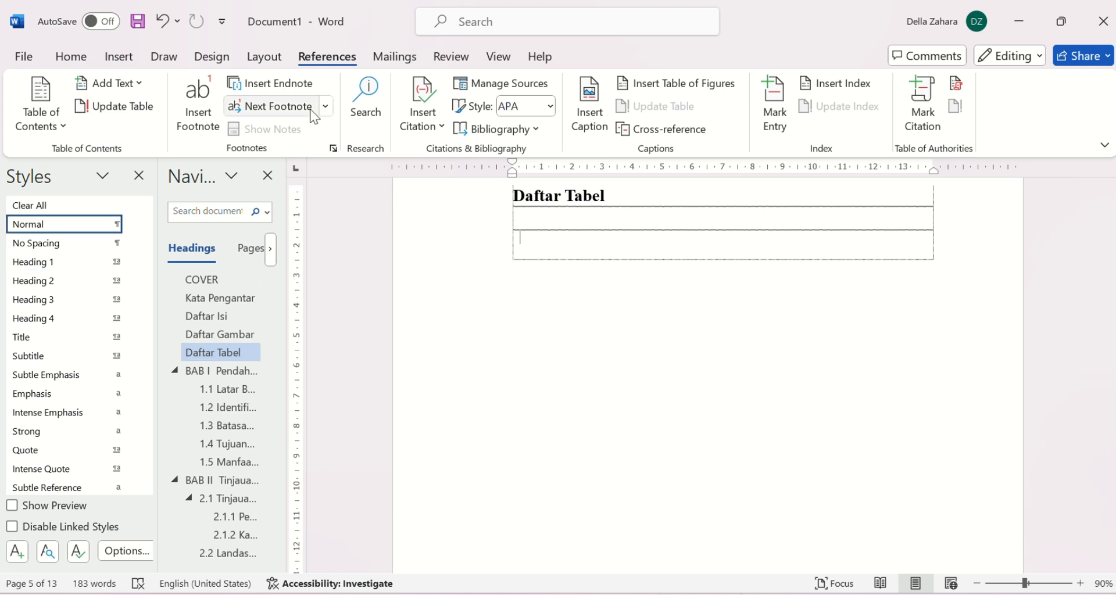
left_click(646, 84)
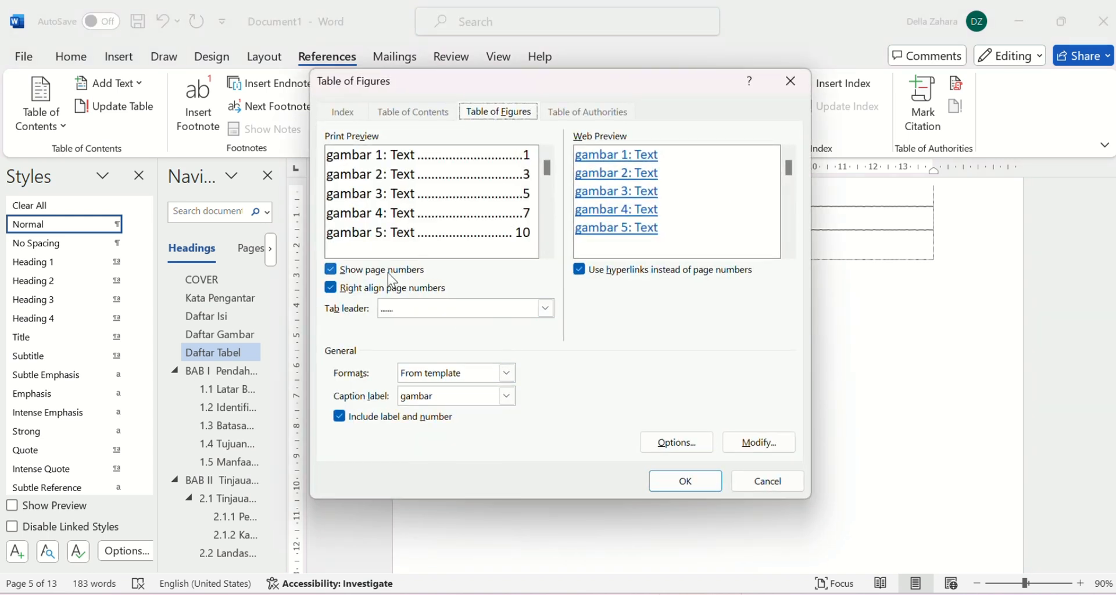
left_click(507, 397)
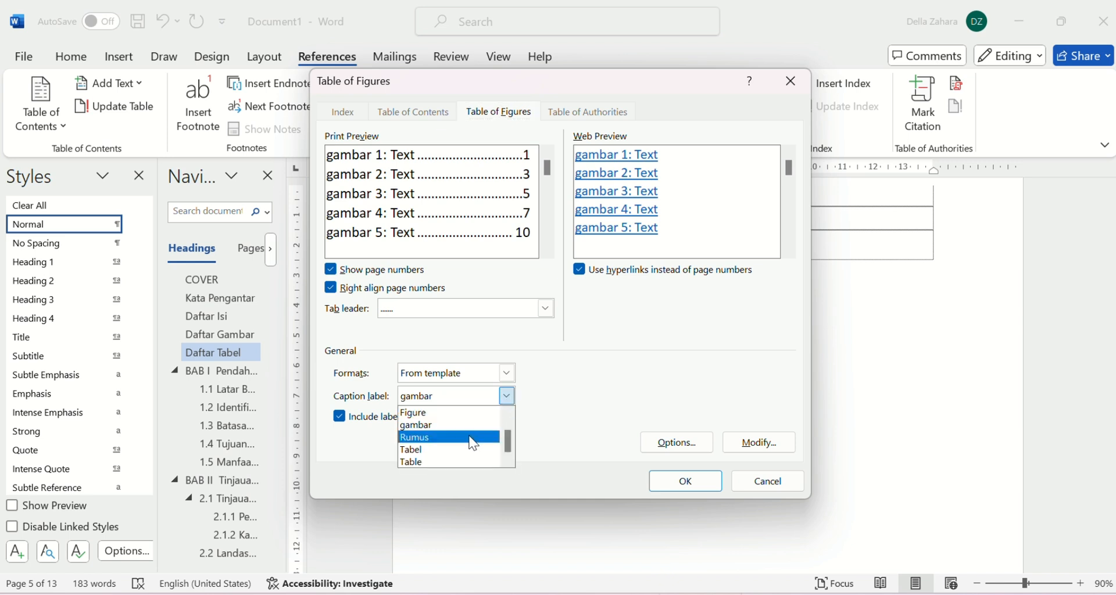
left_click(469, 450)
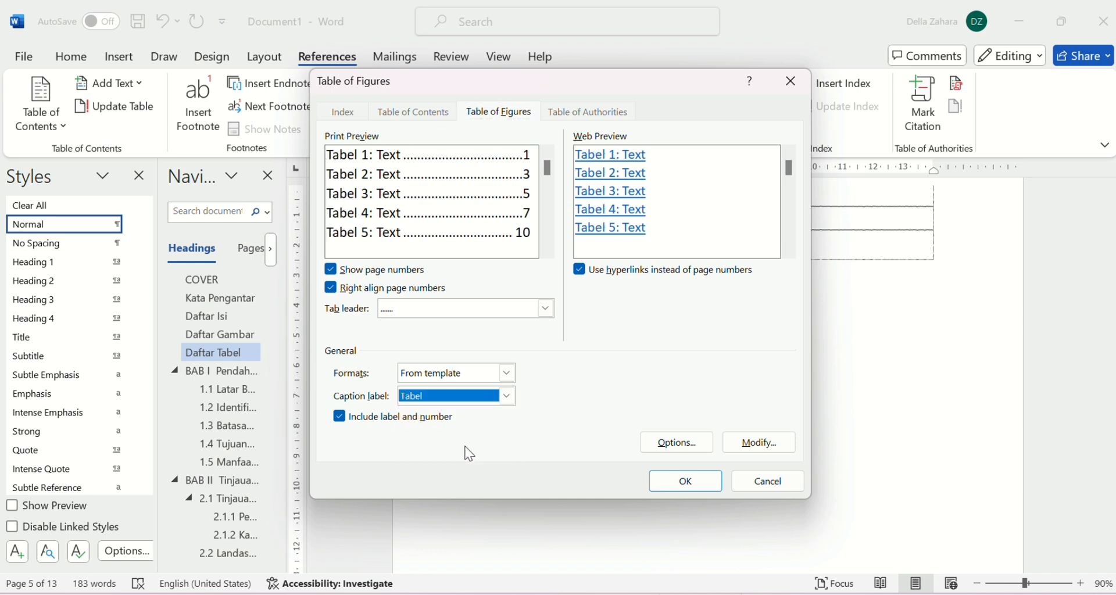
left_click(684, 488)
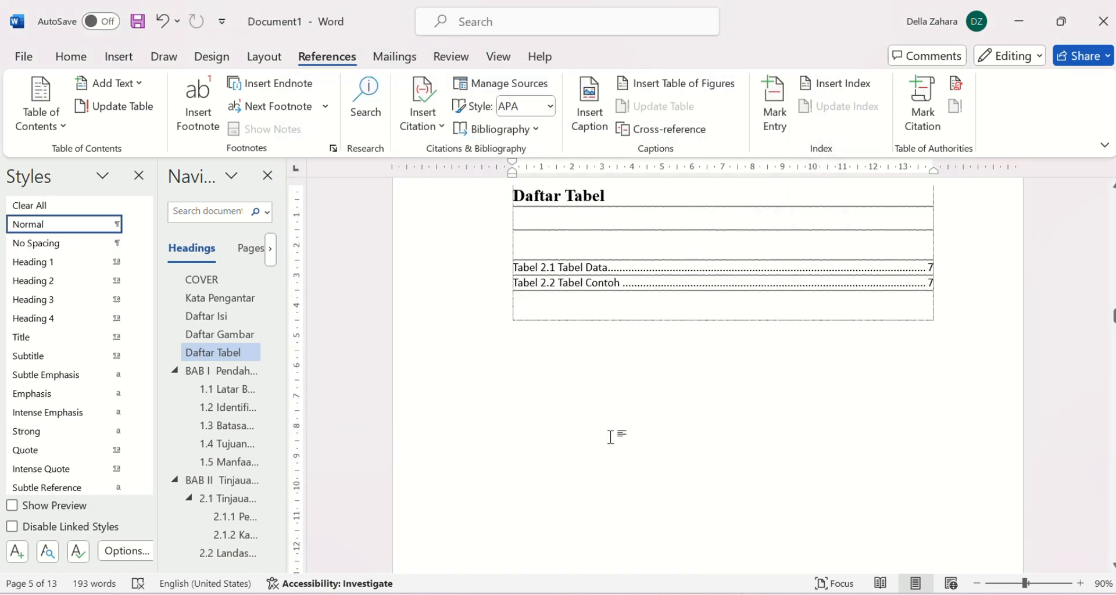
Open the cover page's footer and insert a centred bottom-of-page number in the Plain Number 2 style.
scroll(610, 437, "down", 5)
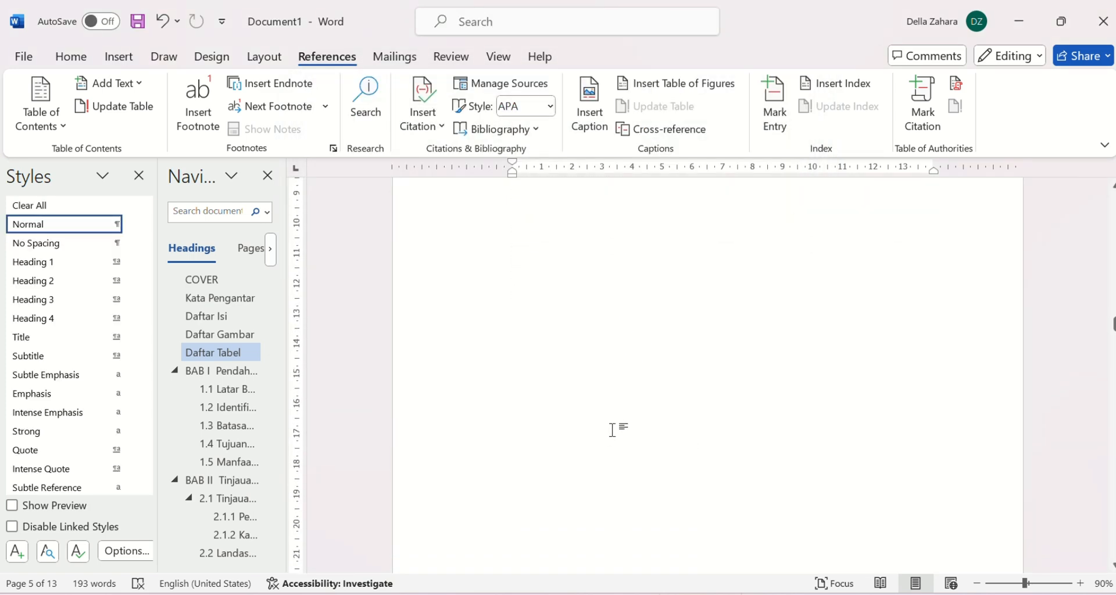
scroll(612, 430, "up", 3)
scroll(611, 430, "down", 3)
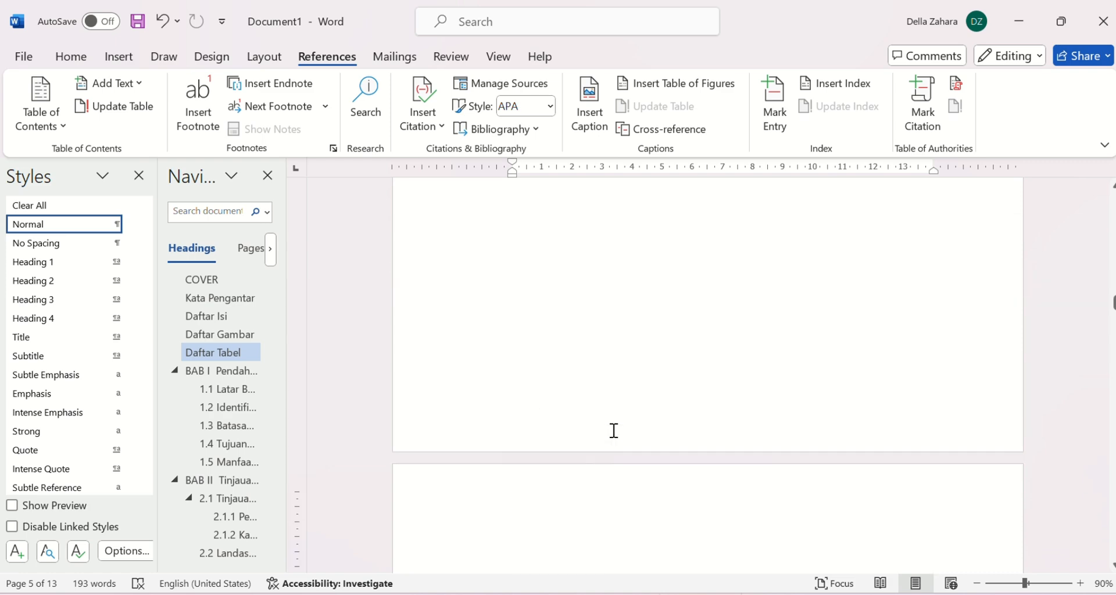
scroll(612, 430, "up", 10)
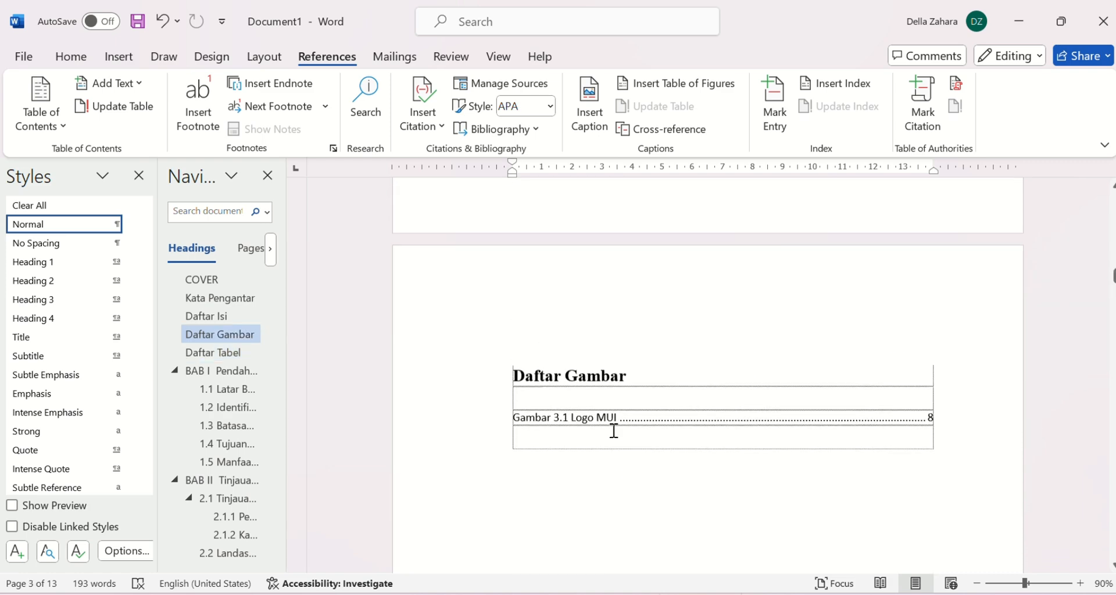
scroll(613, 431, "up", 10)
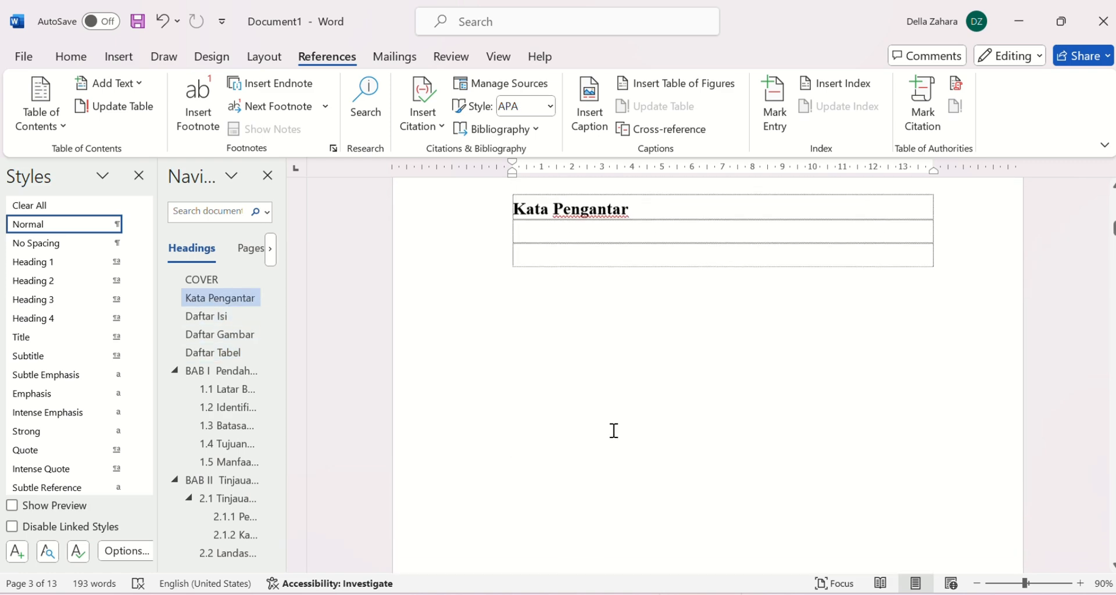
scroll(611, 429, "up", 6)
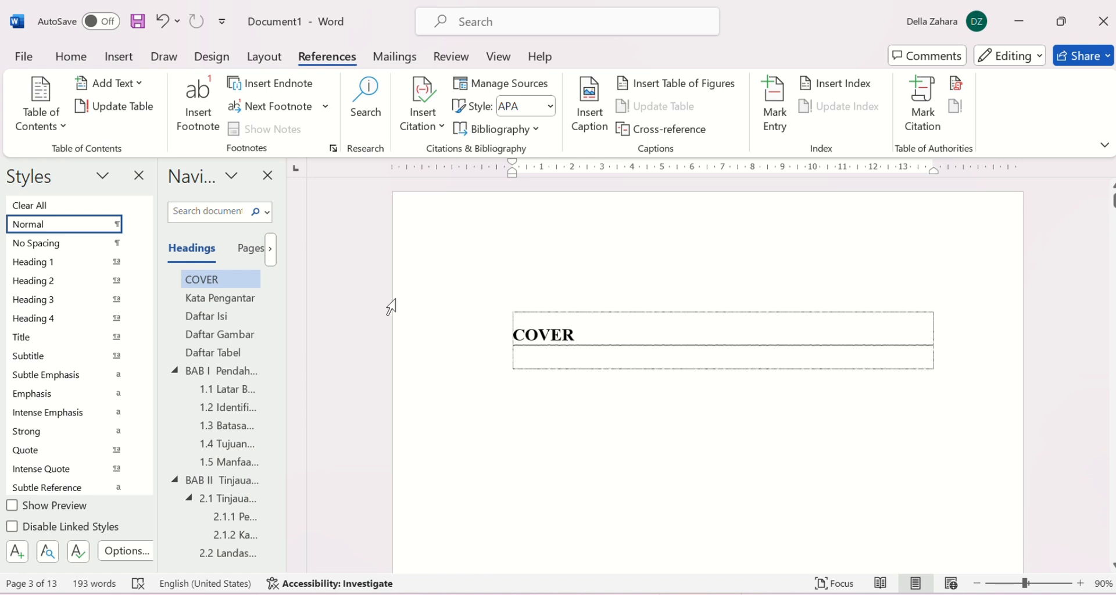
scroll(515, 409, "down", 3)
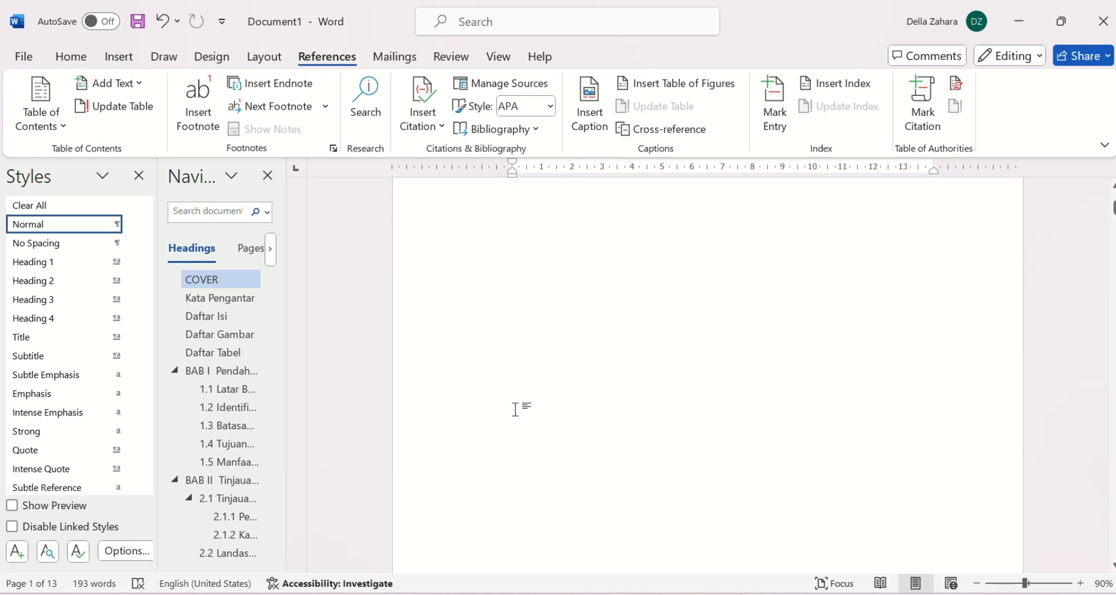
scroll(515, 409, "down", 5)
scroll(516, 407, "up", 2)
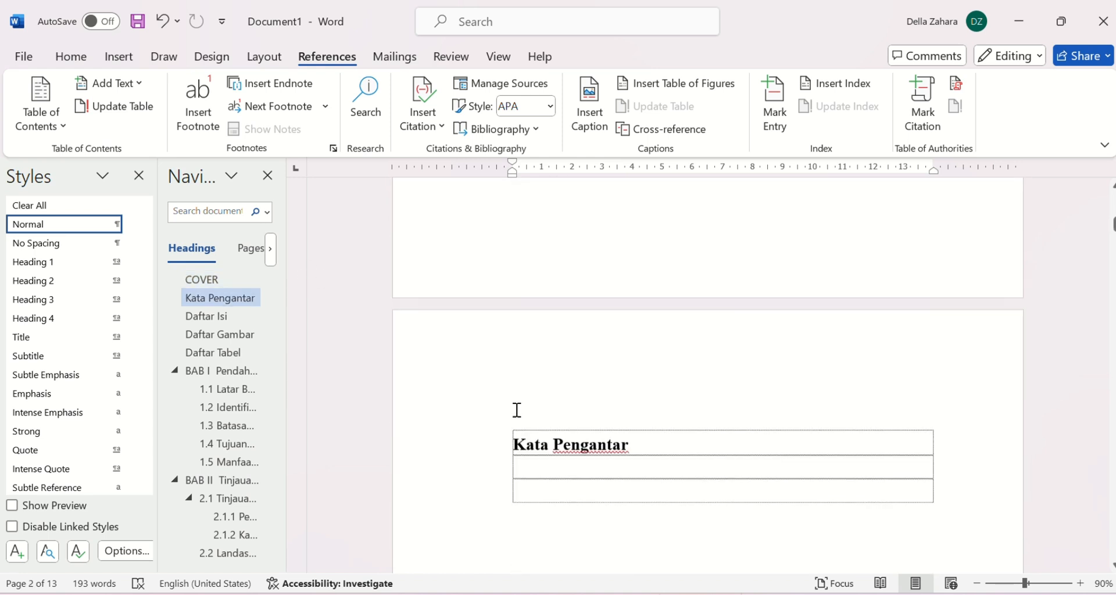
right_click(506, 300)
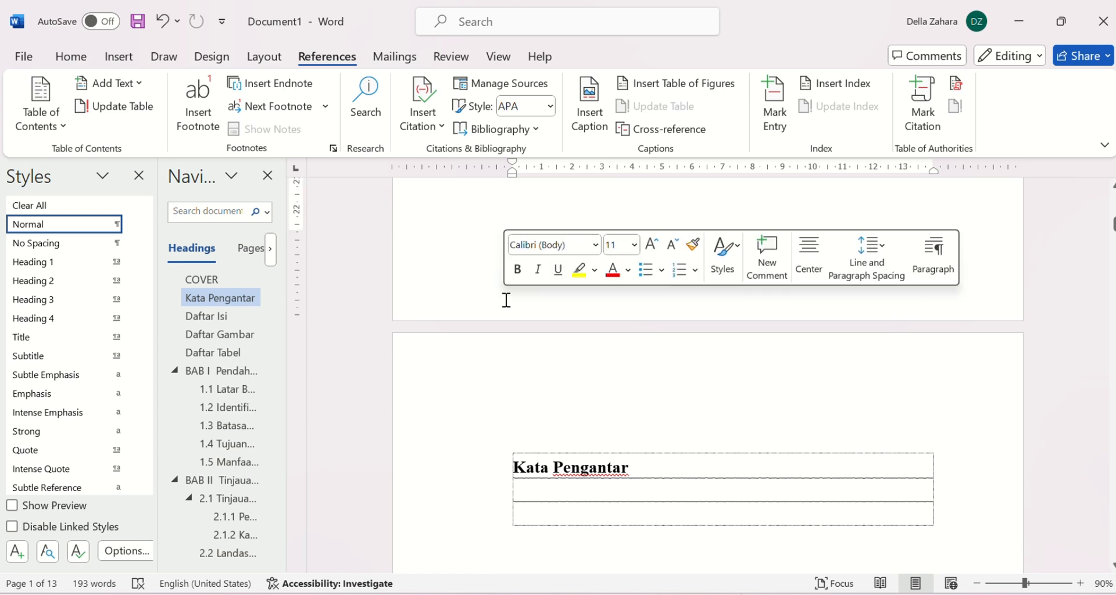
double_click(463, 293)
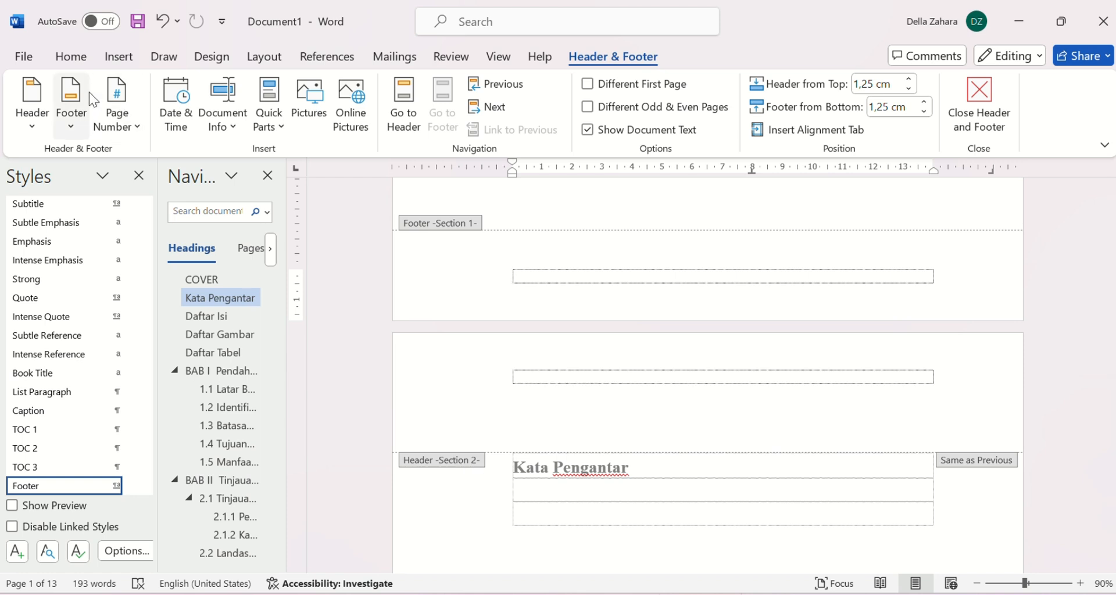
left_click(129, 54)
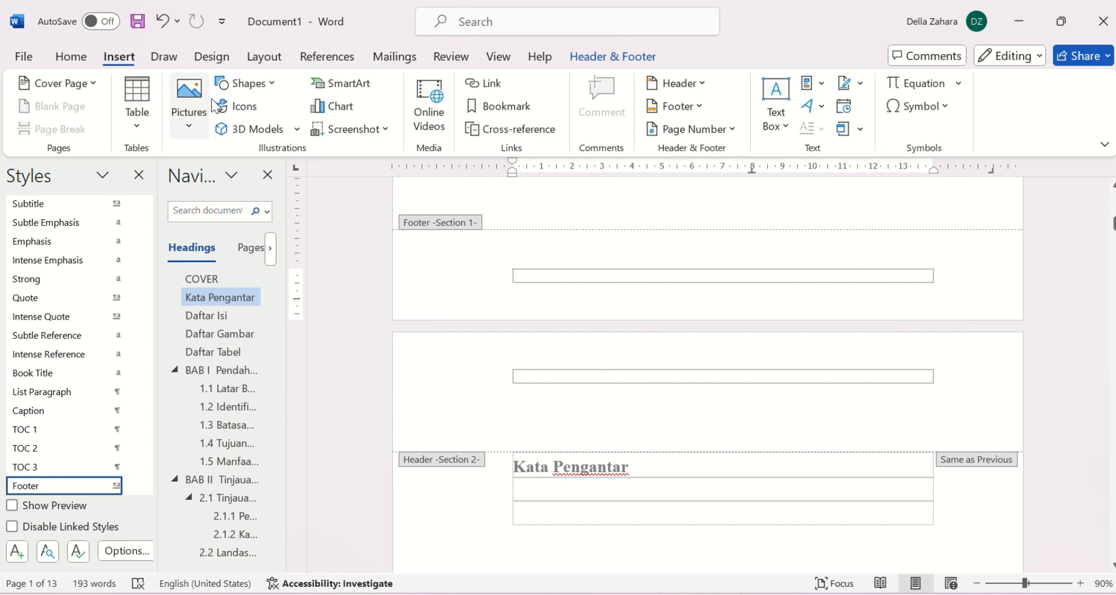
left_click(708, 132)
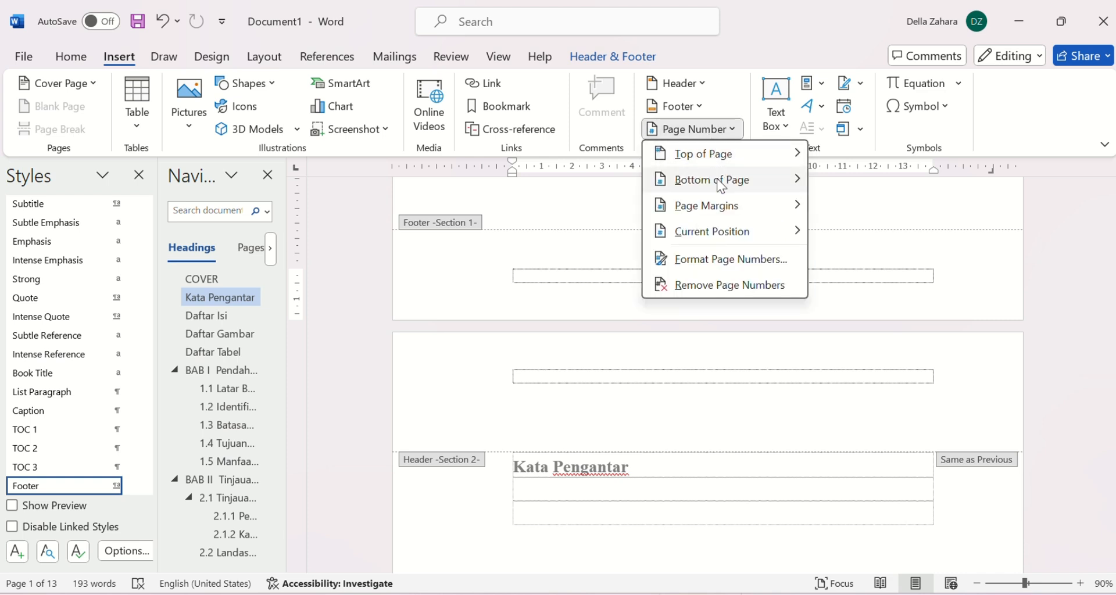
mouse_move(721, 186)
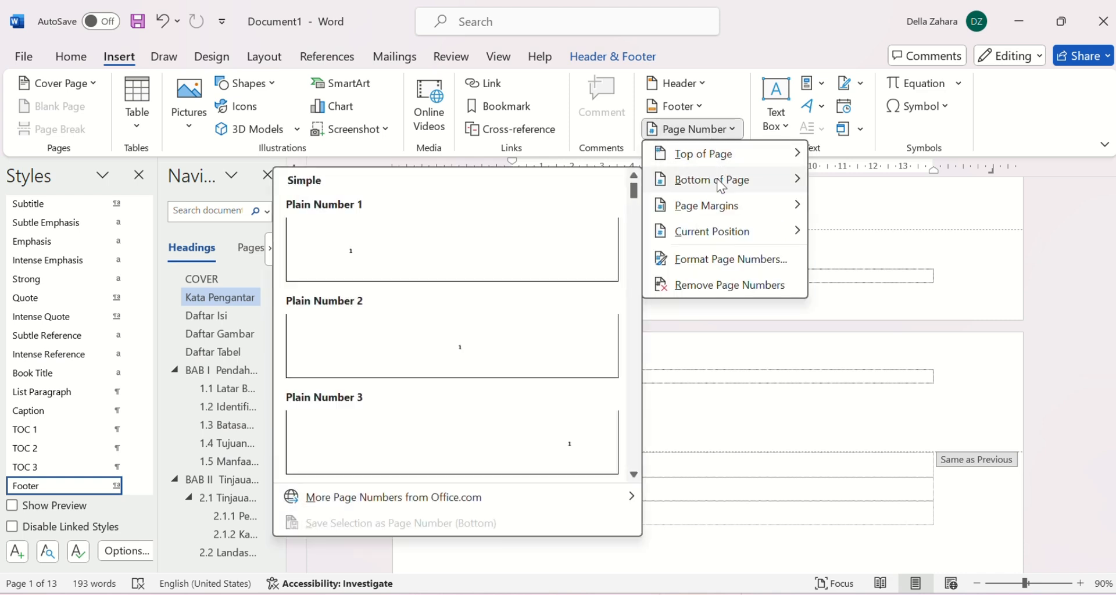
left_click(550, 344)
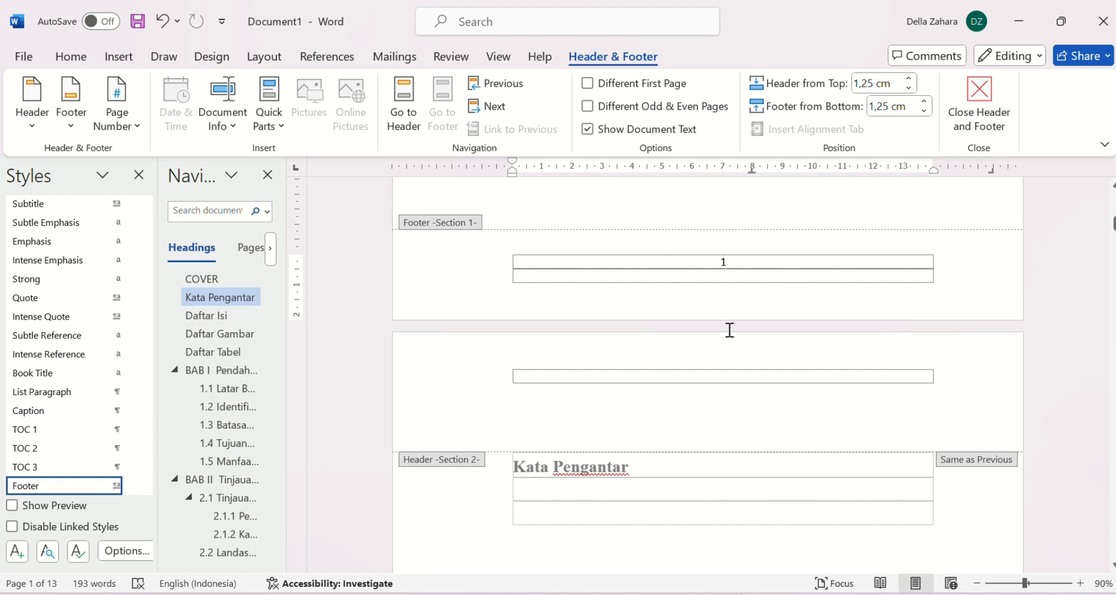
Unlink the Section 2 footer on the Kata Pengantar page from the previous section.
scroll(728, 384, "down", 5)
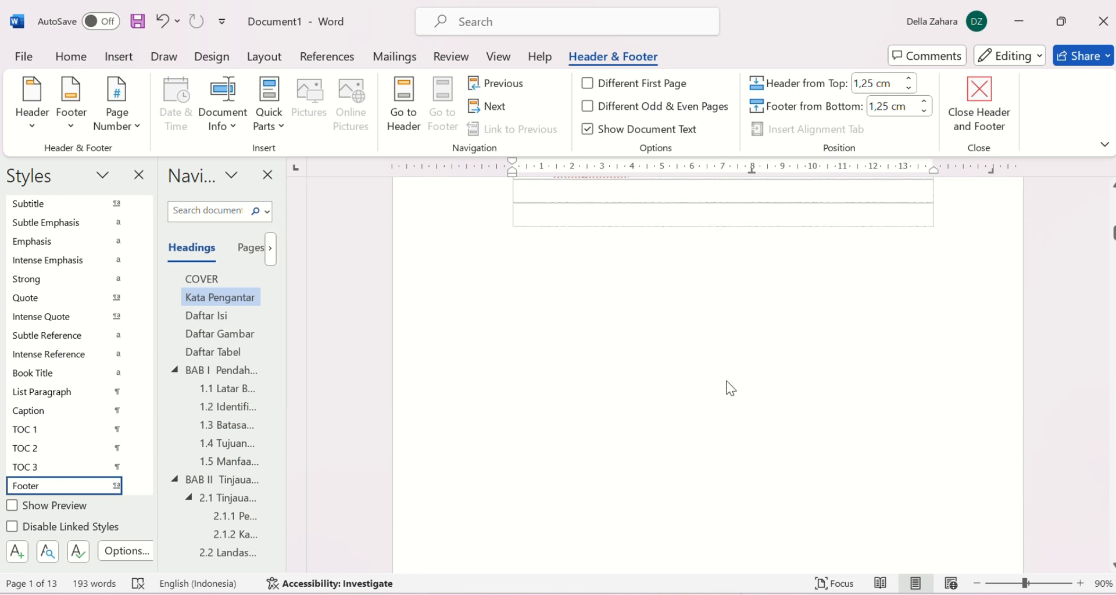
scroll(730, 389, "down", 2)
scroll(731, 388, "down", 2)
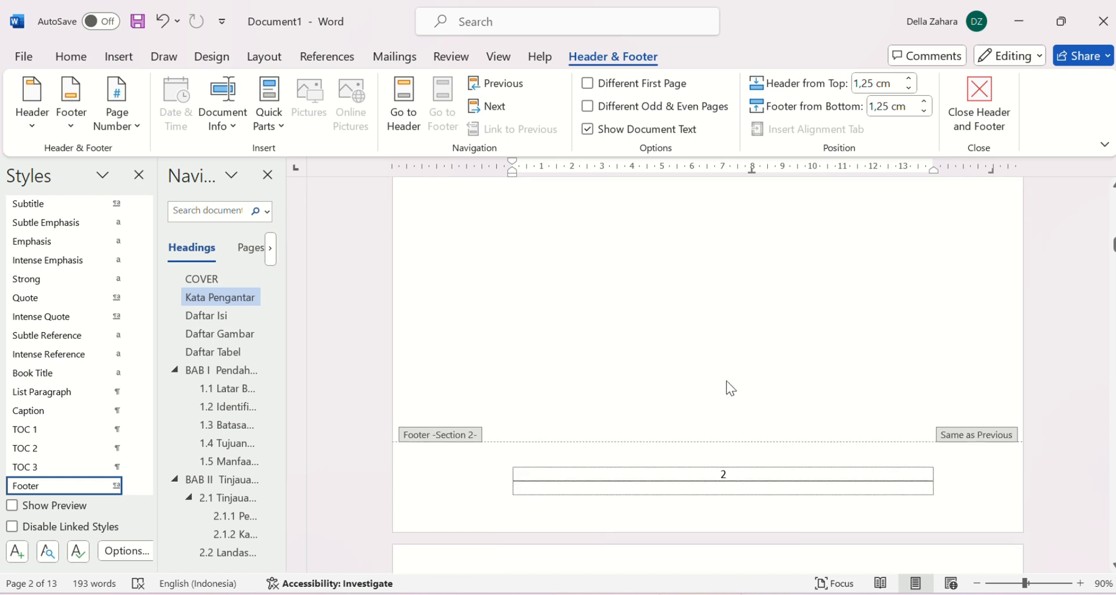
left_click(729, 477)
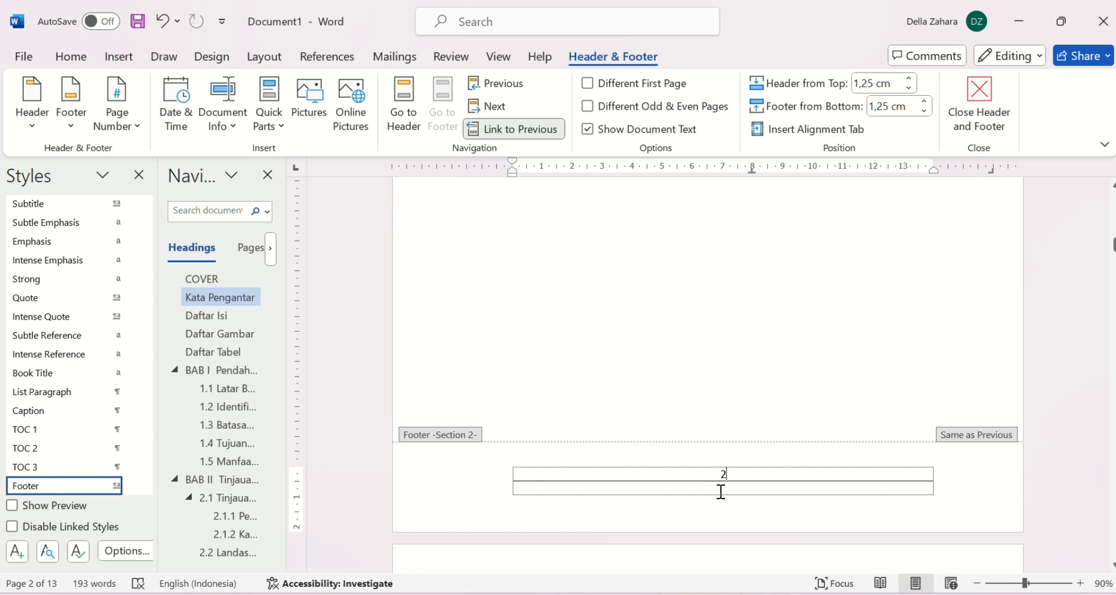
left_click(535, 131)
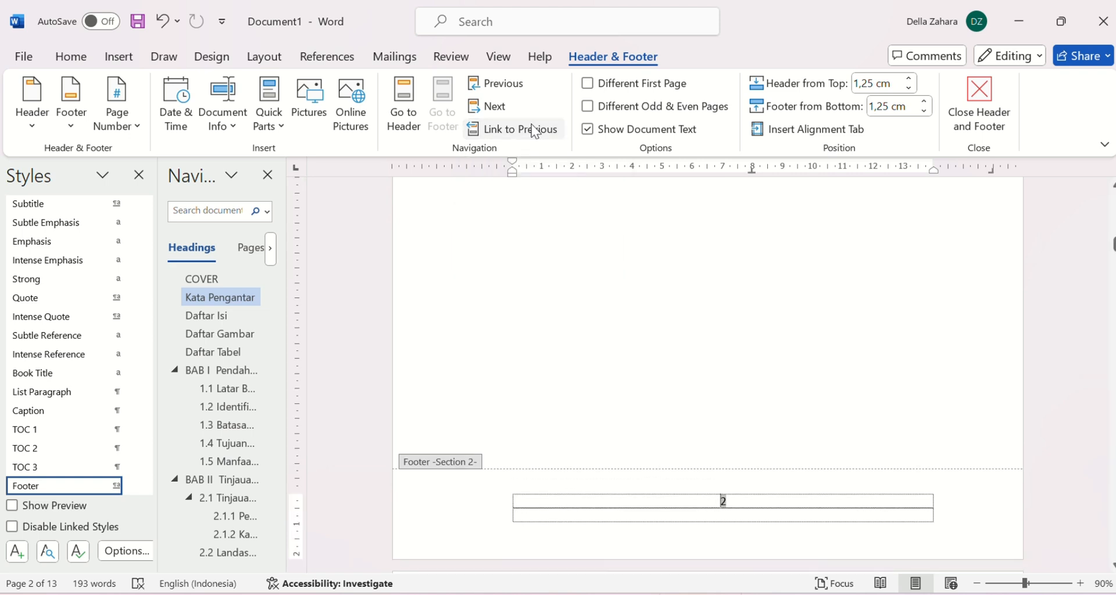
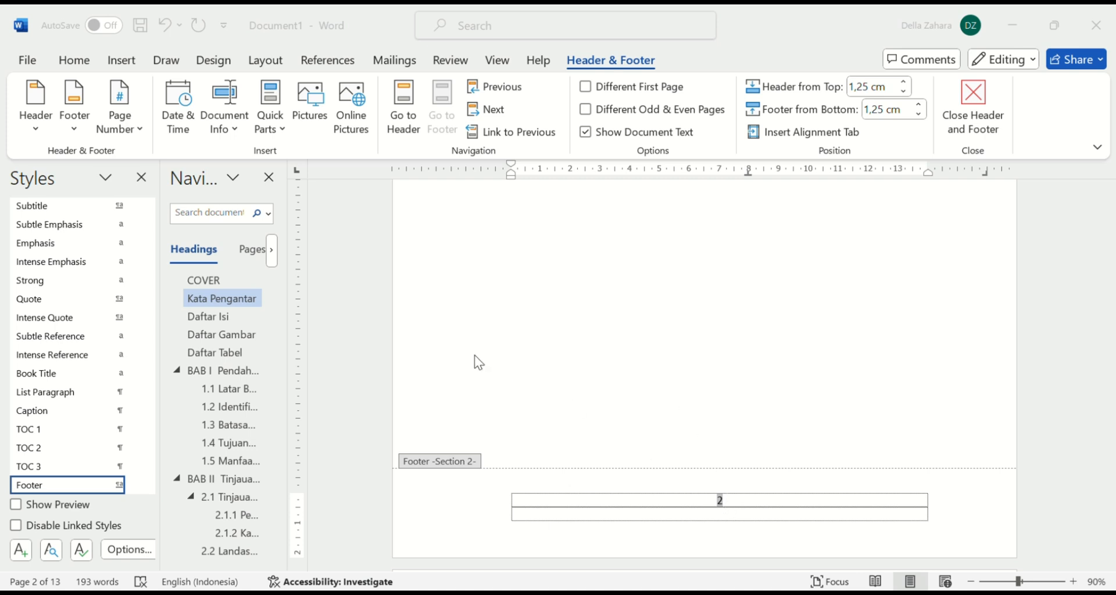
Format the Section 2 footer's page numbers as lowercase roman numerals (i, ii, iii, ...) starting at ii.
double_click(720, 498)
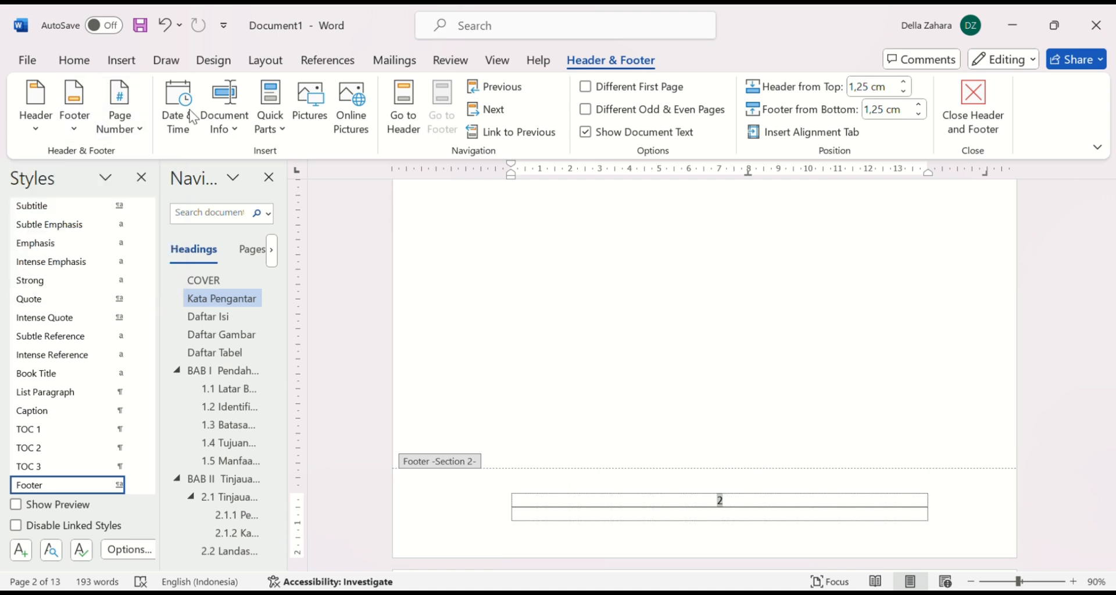
left_click(119, 128)
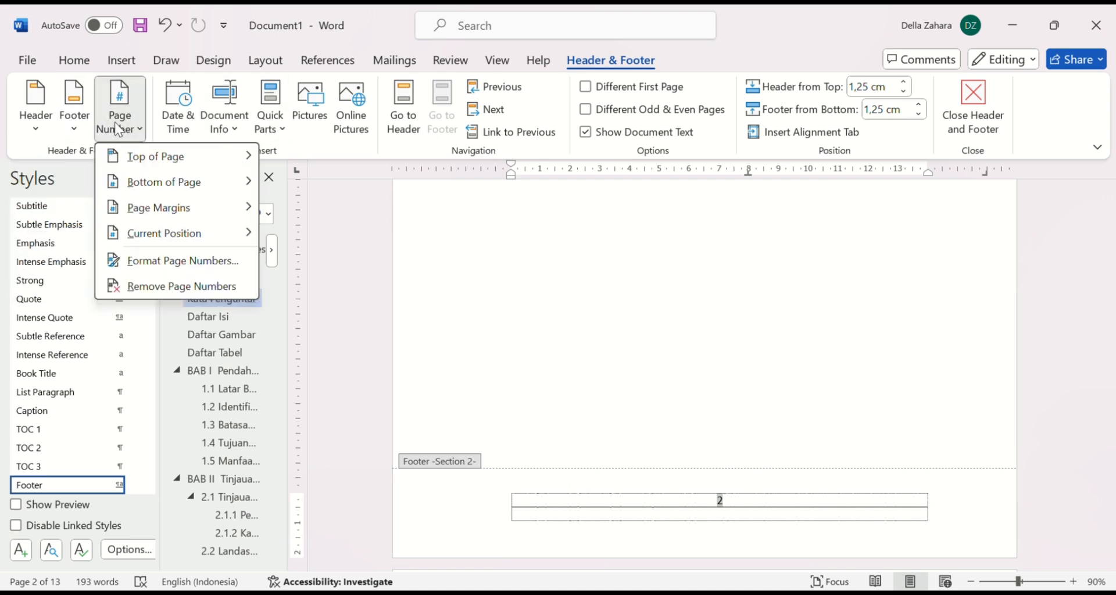
mouse_move(172, 189)
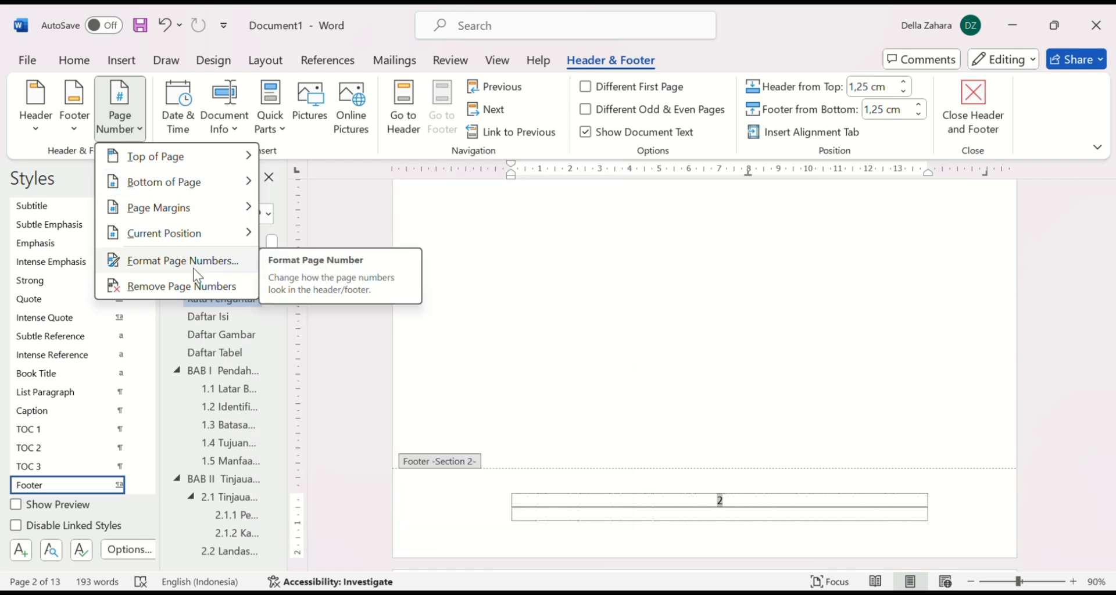
left_click(195, 268)
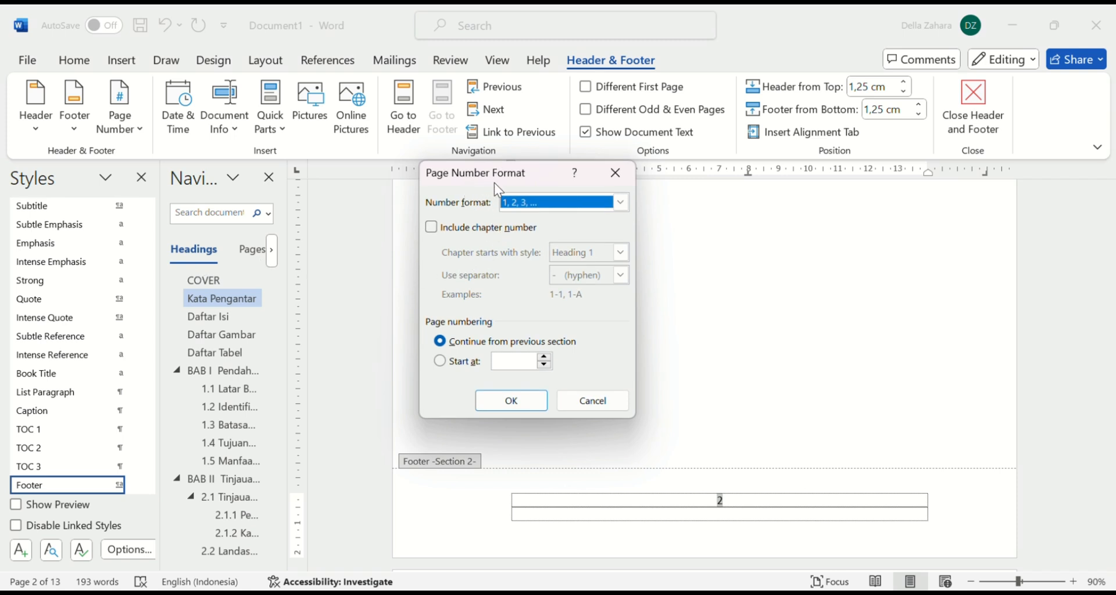
left_click(621, 202)
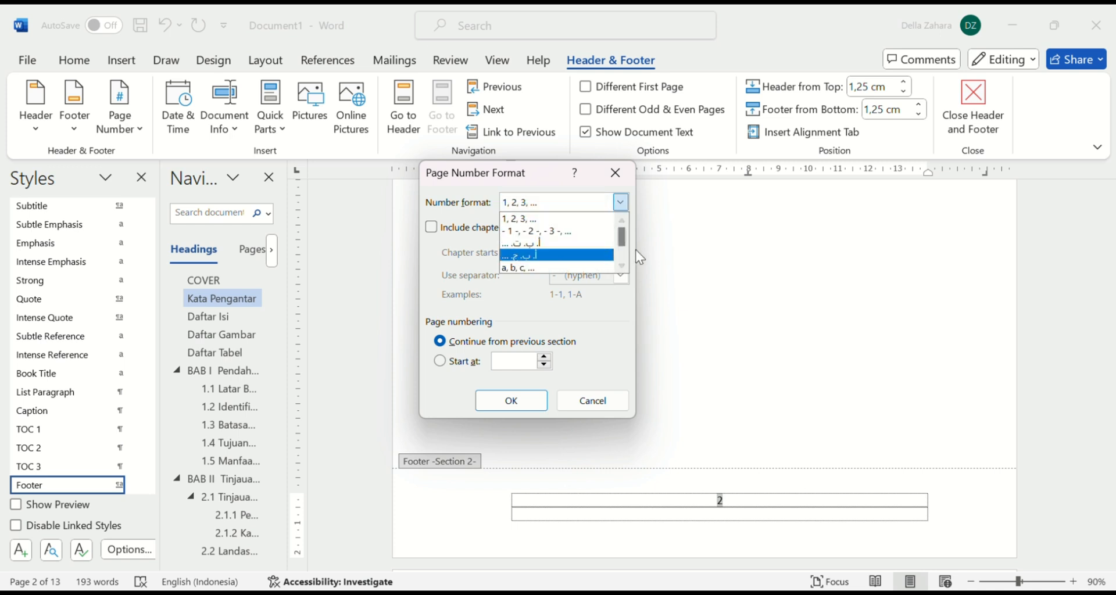
left_click_drag(627, 245, 625, 257)
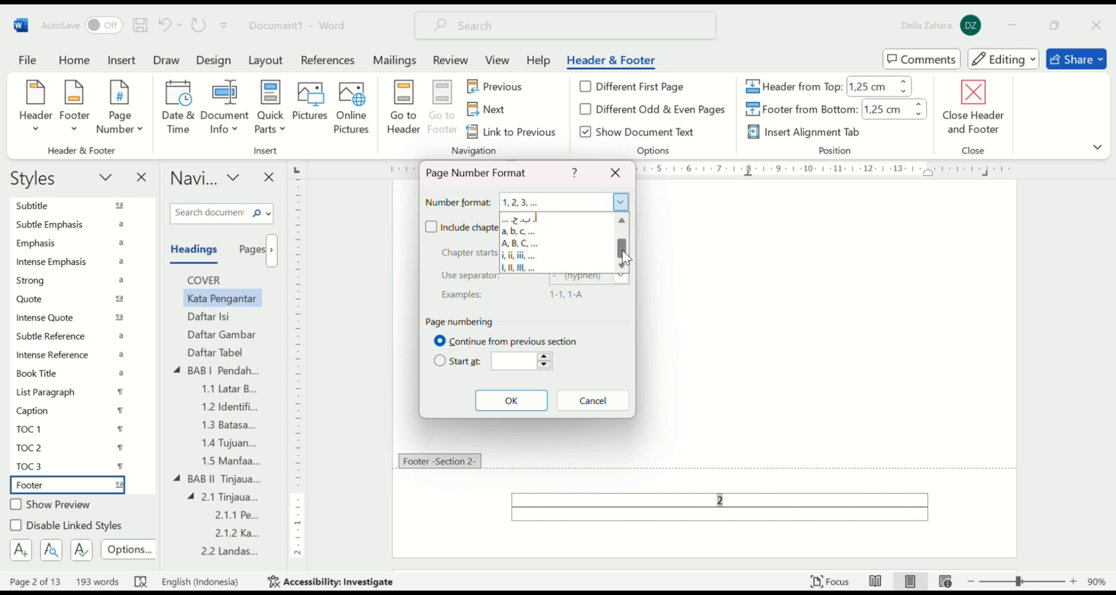
left_click(563, 256)
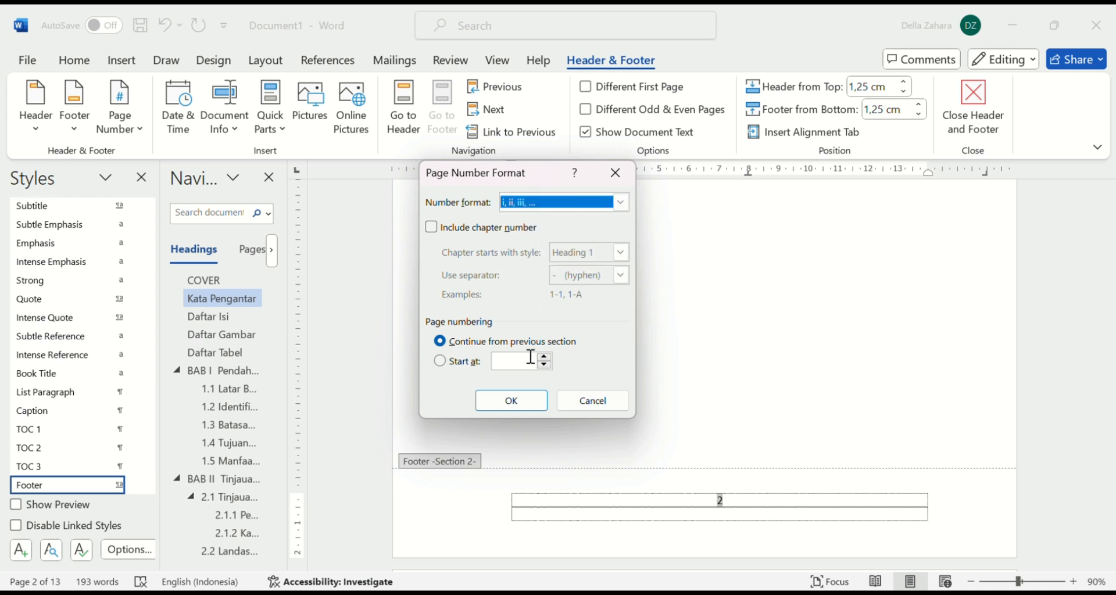
left_click(545, 366)
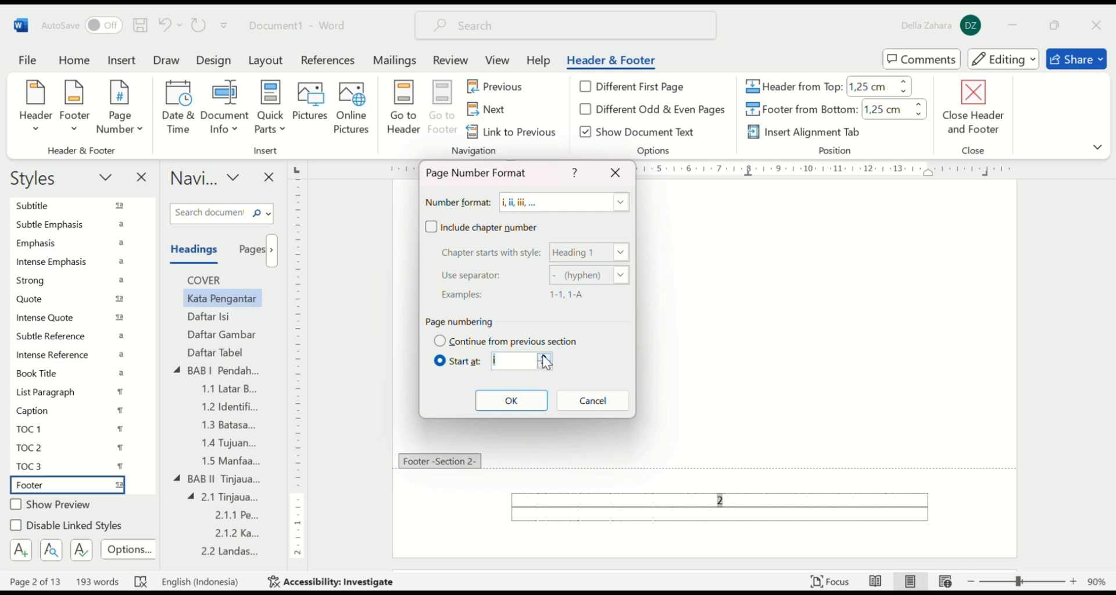
left_click(526, 401)
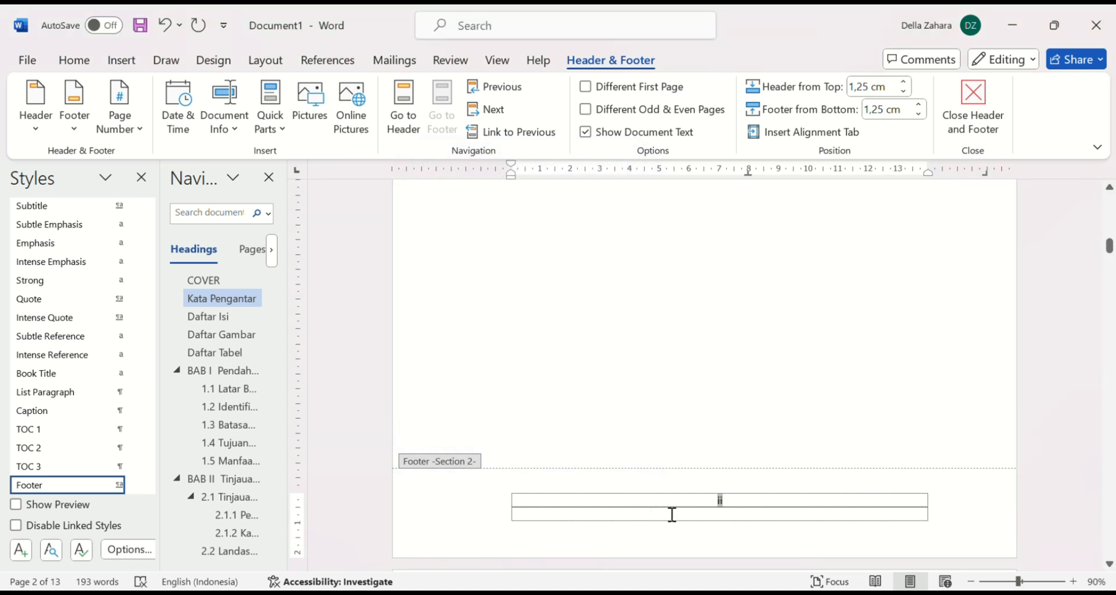
Set the page numbering in the Section 3 footer on the BAB I page to start at 1 in the 1, 2, 3, ... format.
scroll(737, 511, "down", 5)
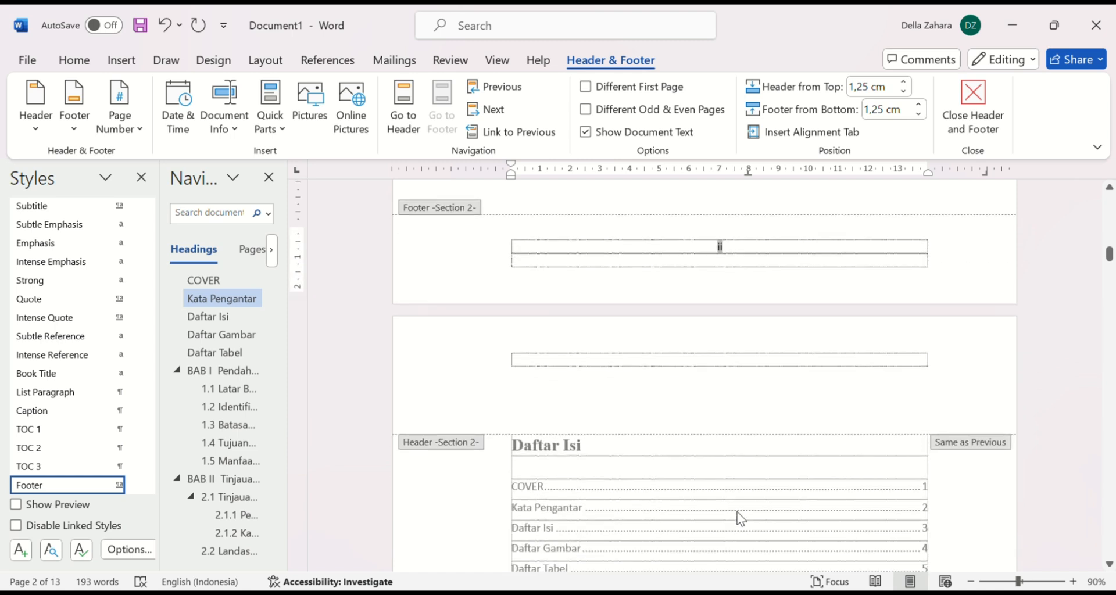
scroll(737, 511, "down", 14)
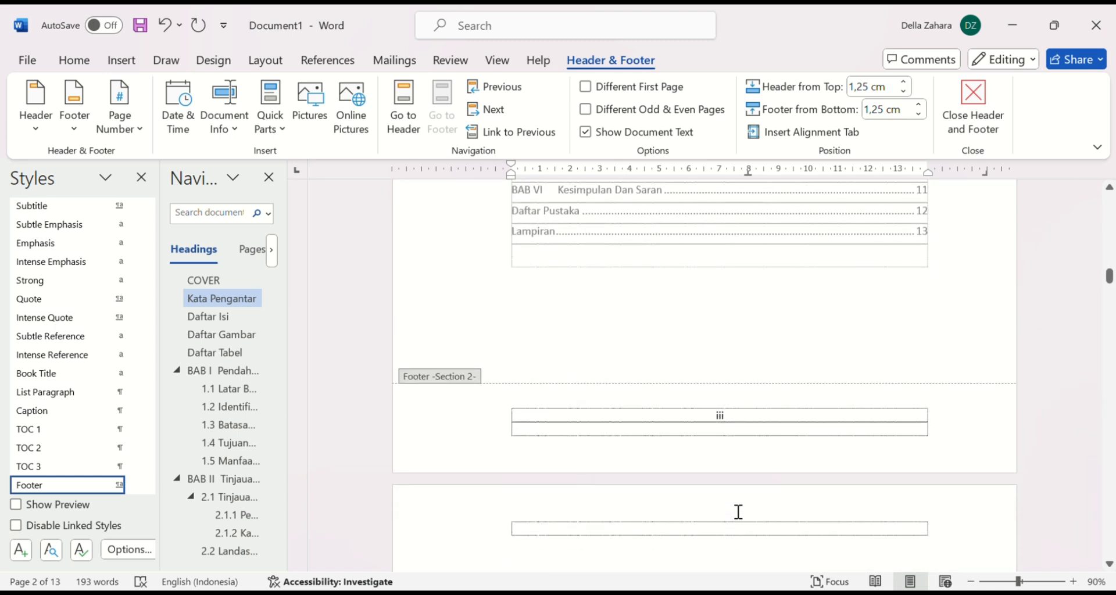
scroll(739, 512, "down", 12)
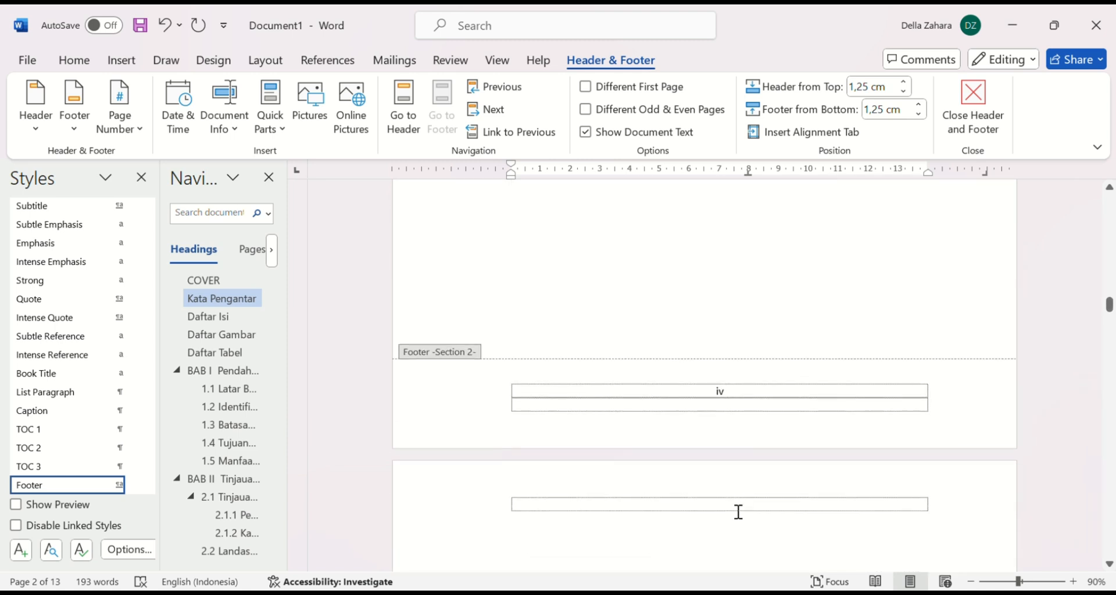
scroll(738, 511, "down", 12)
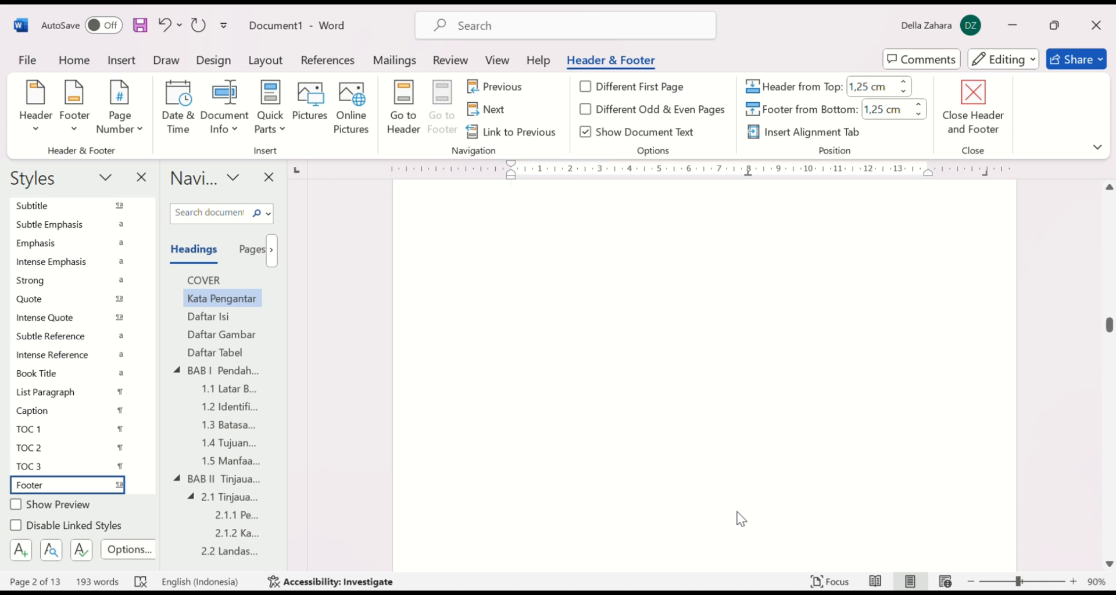
scroll(736, 512, "down", 12)
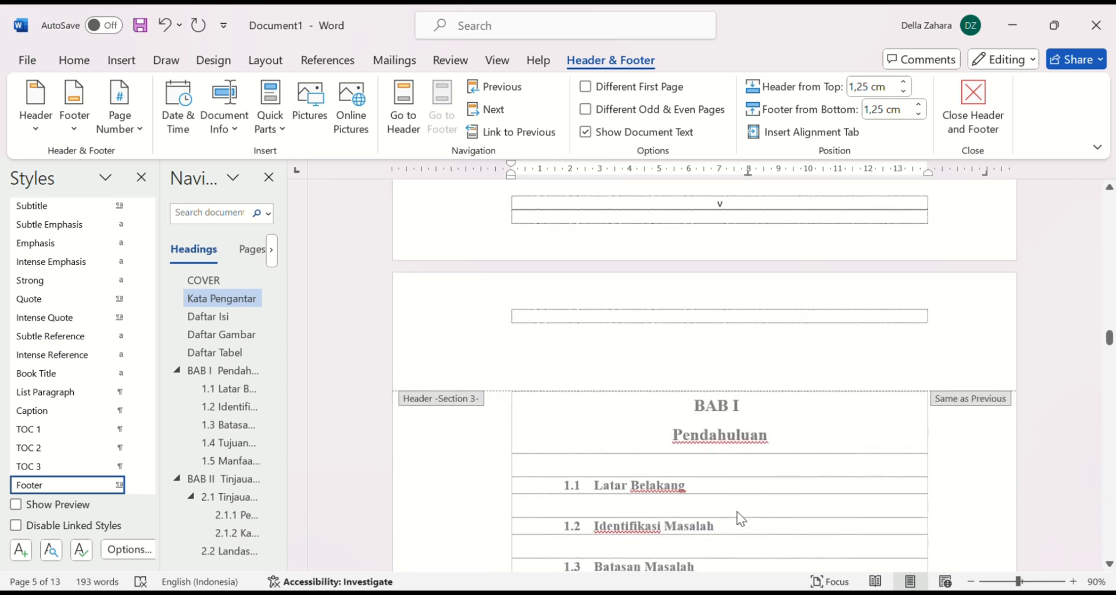
scroll(738, 513, "down", 3)
scroll(739, 513, "up", 3)
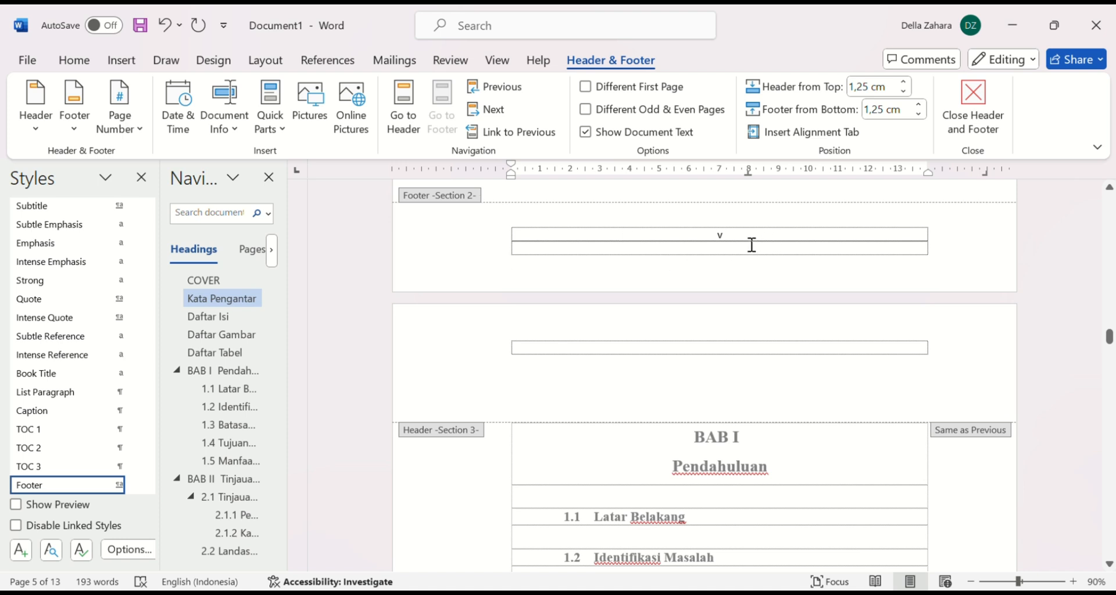
scroll(514, 463, "down", 10)
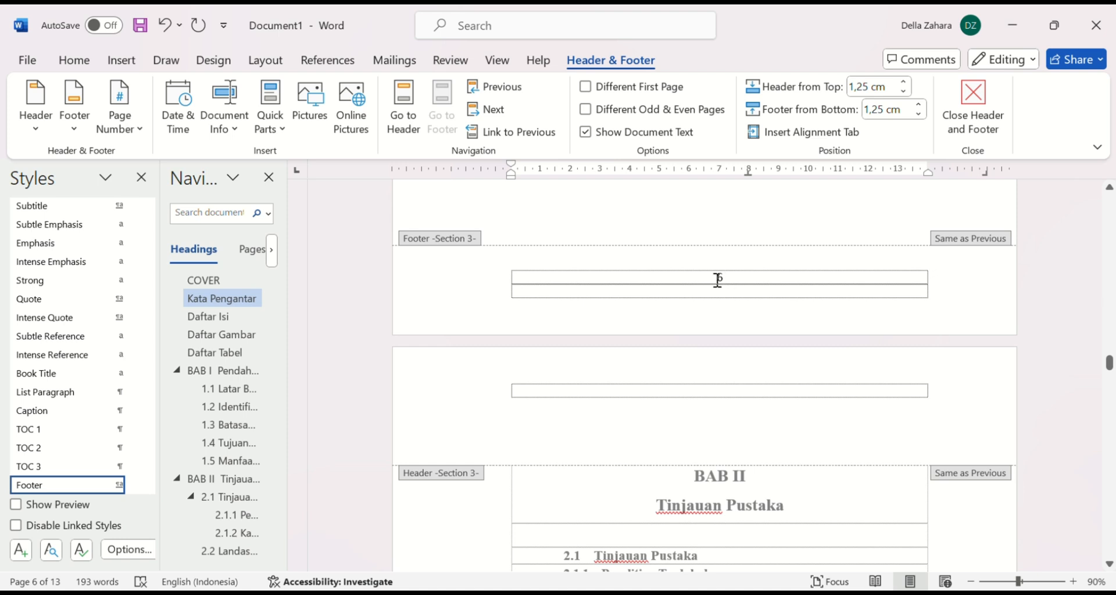
double_click(719, 279)
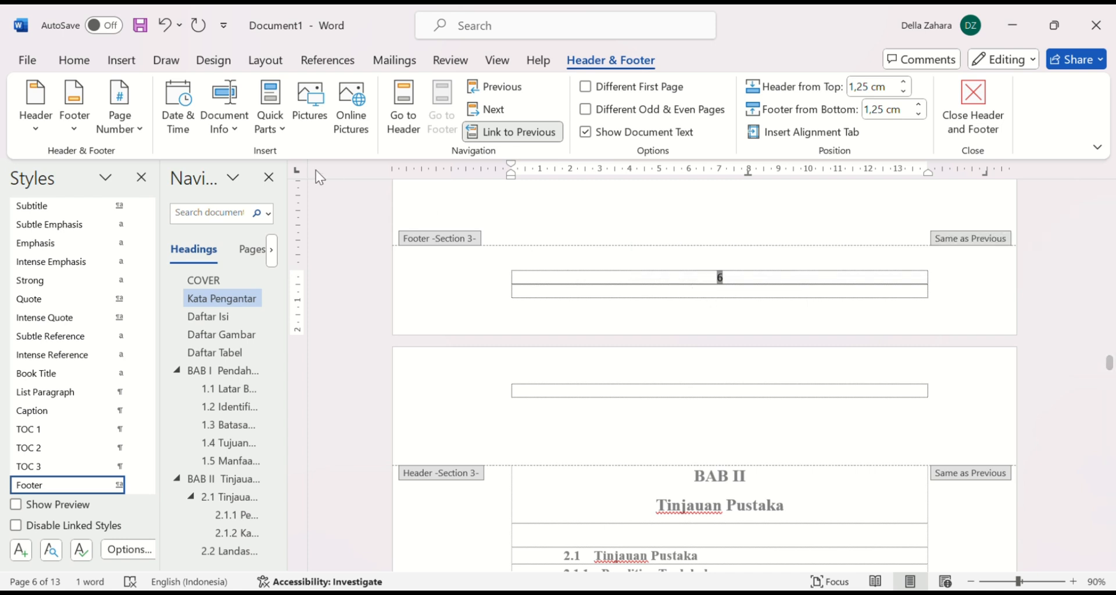
left_click(130, 116)
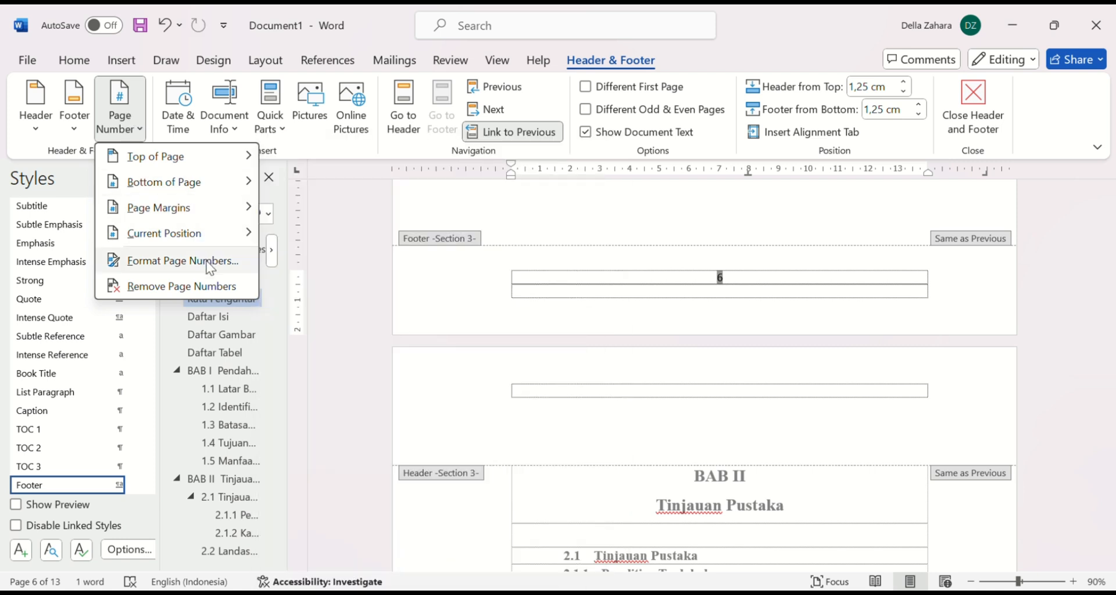
left_click(209, 264)
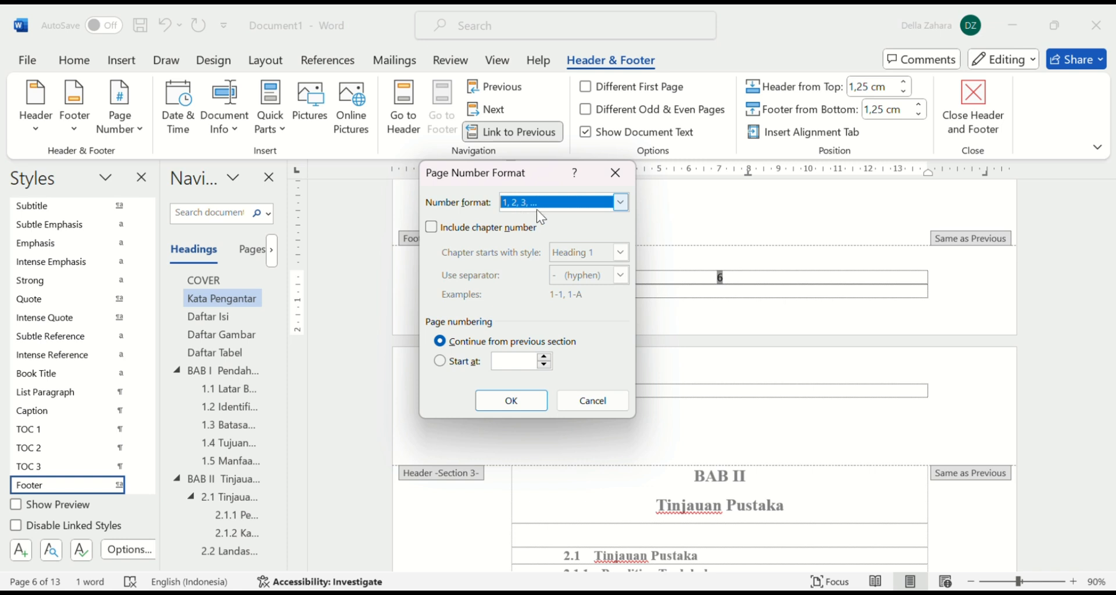
left_click(545, 358)
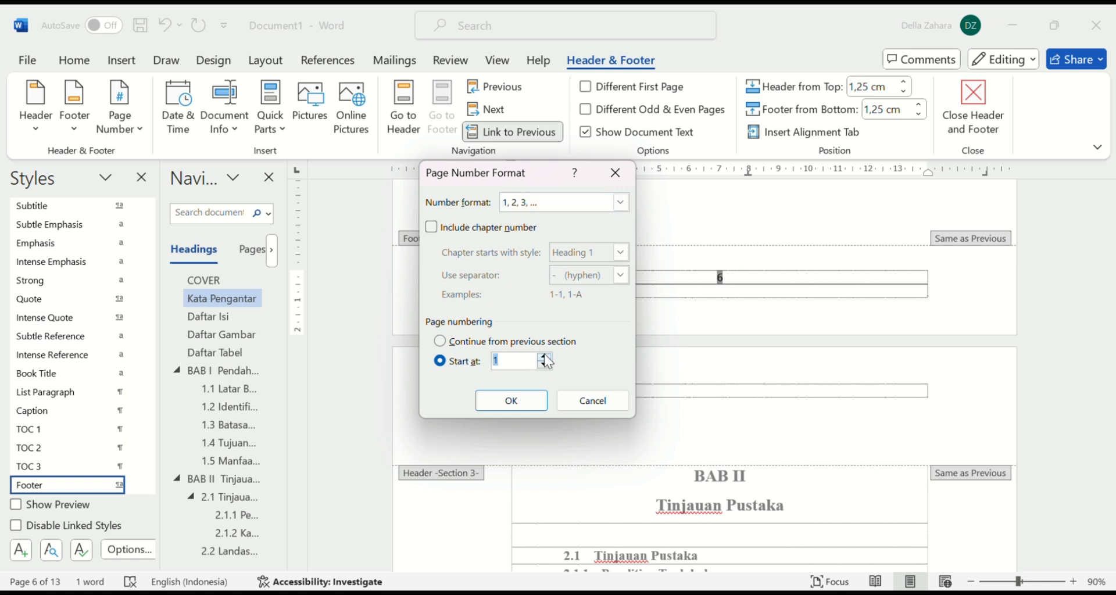
left_click(525, 405)
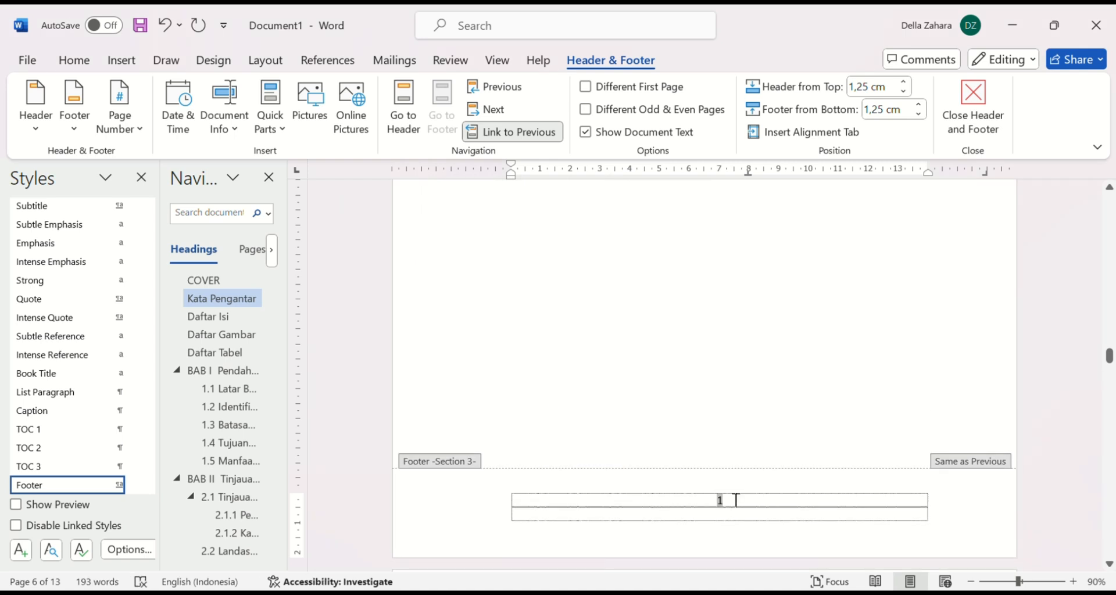
Check the footer page numbers from BAB II through Lampiran, and review the front-matter footers and the Daftar Isi page.
scroll(794, 431, "down", 10)
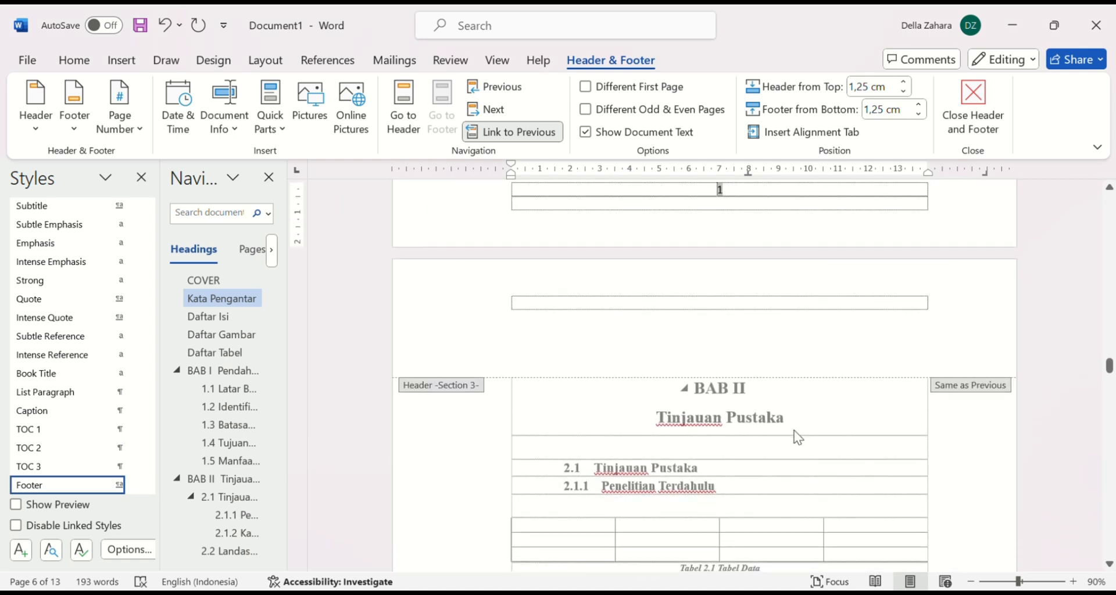
scroll(798, 437, "down", 10)
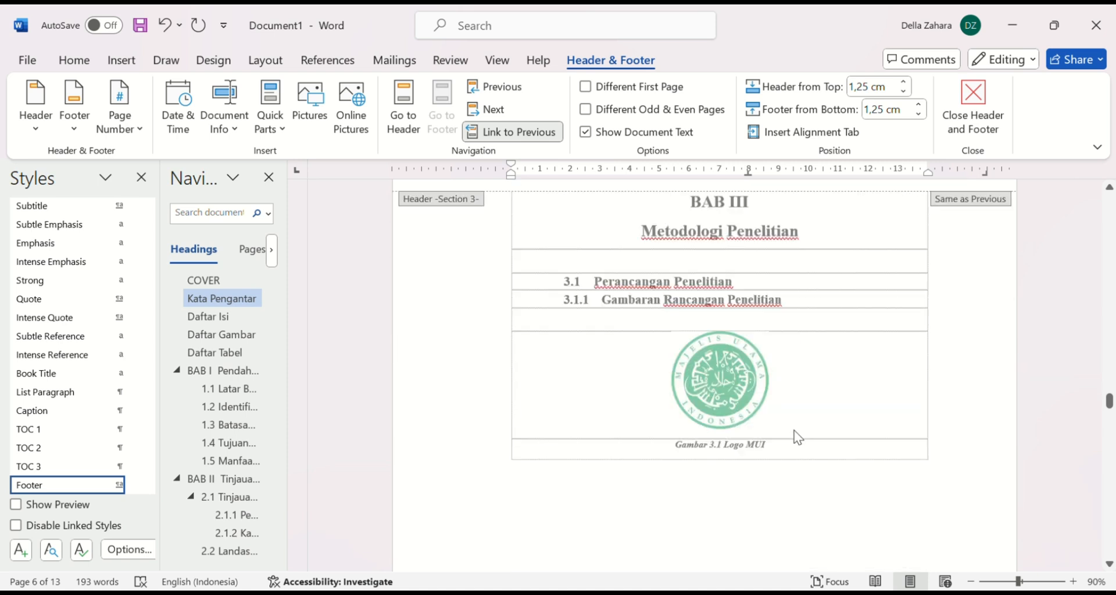
scroll(798, 437, "down", 10)
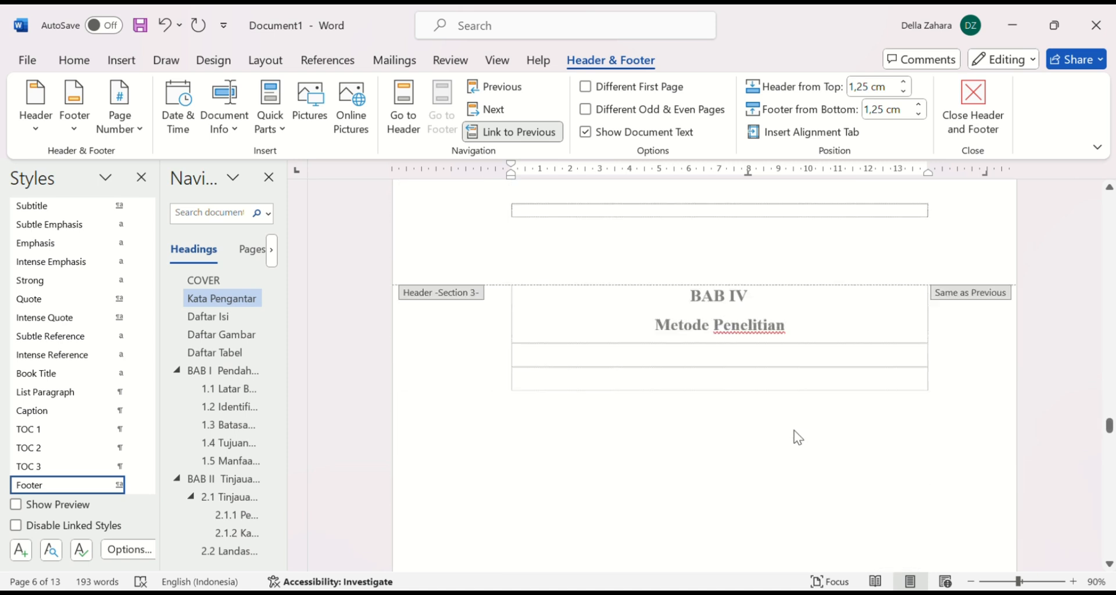
scroll(798, 438, "down", 10)
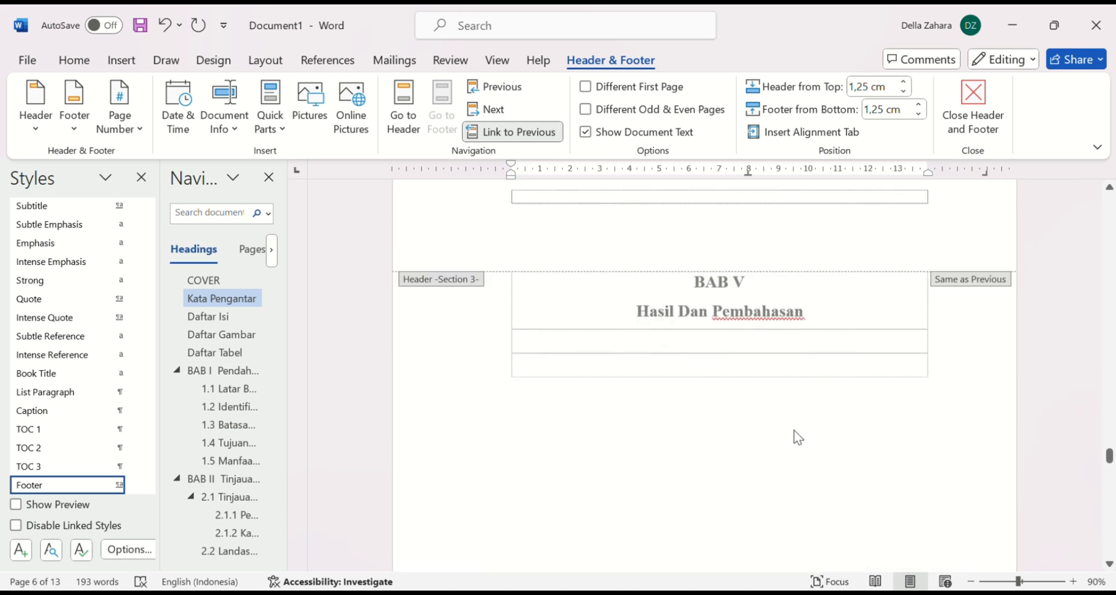
scroll(796, 437, "down", 10)
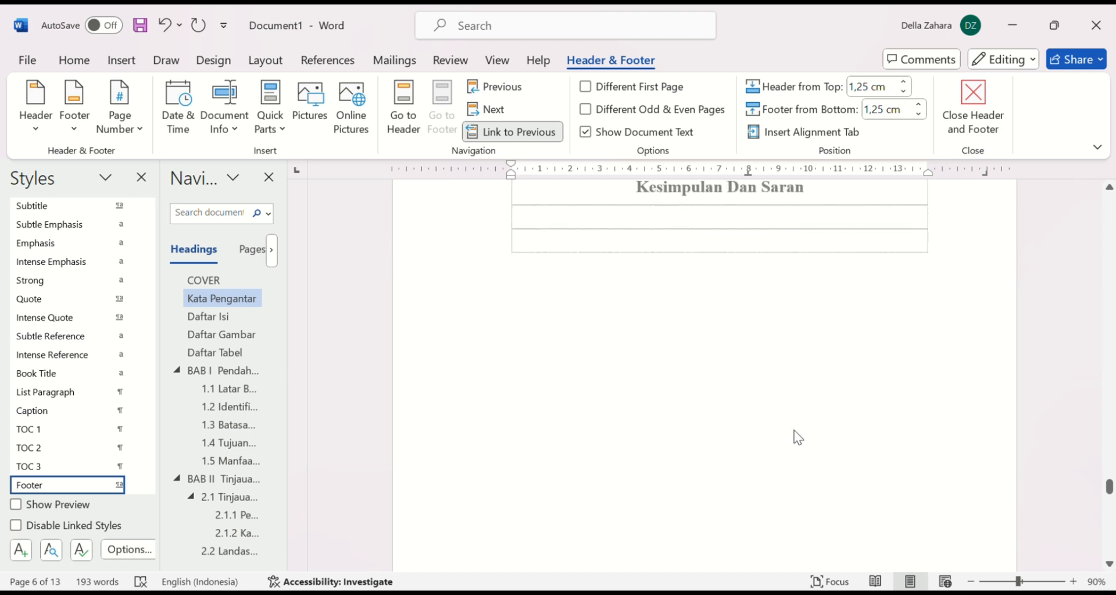
scroll(795, 430, "down", 10)
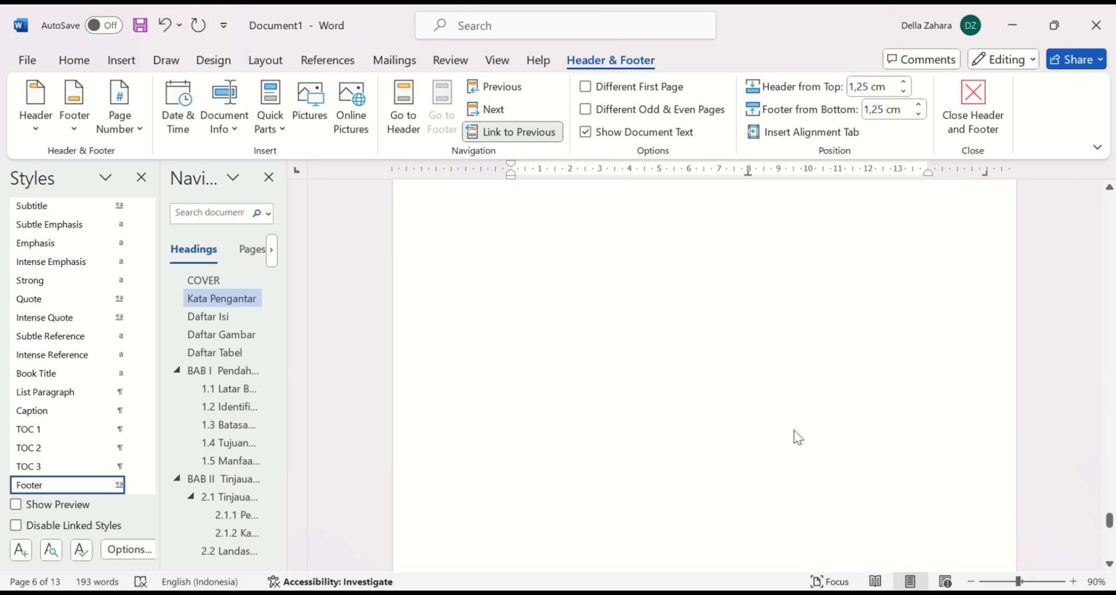
scroll(796, 433, "down", 5)
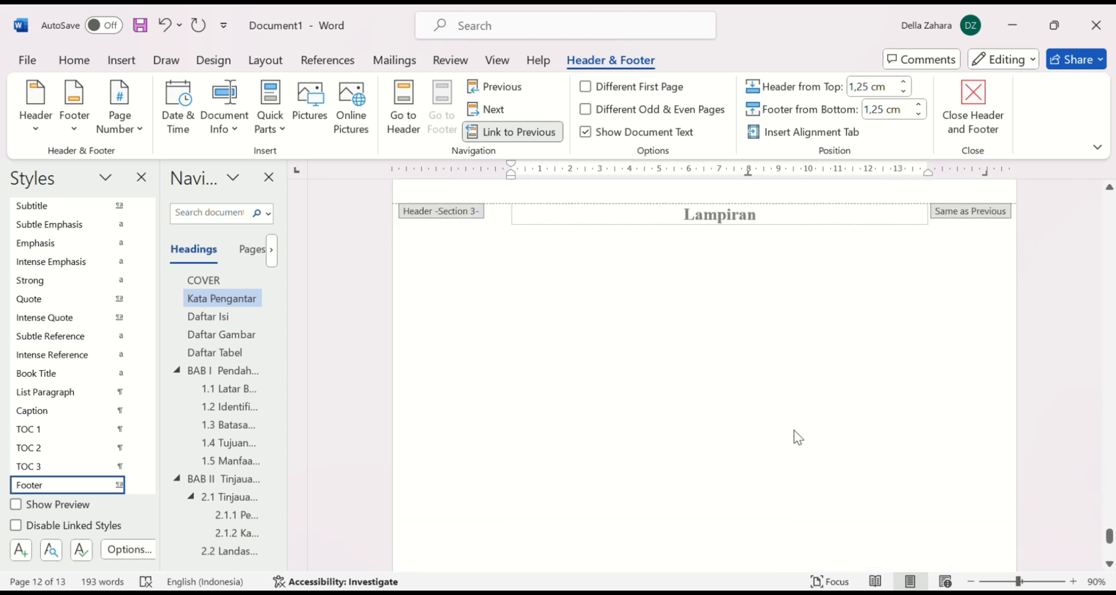
scroll(798, 437, "down", 8)
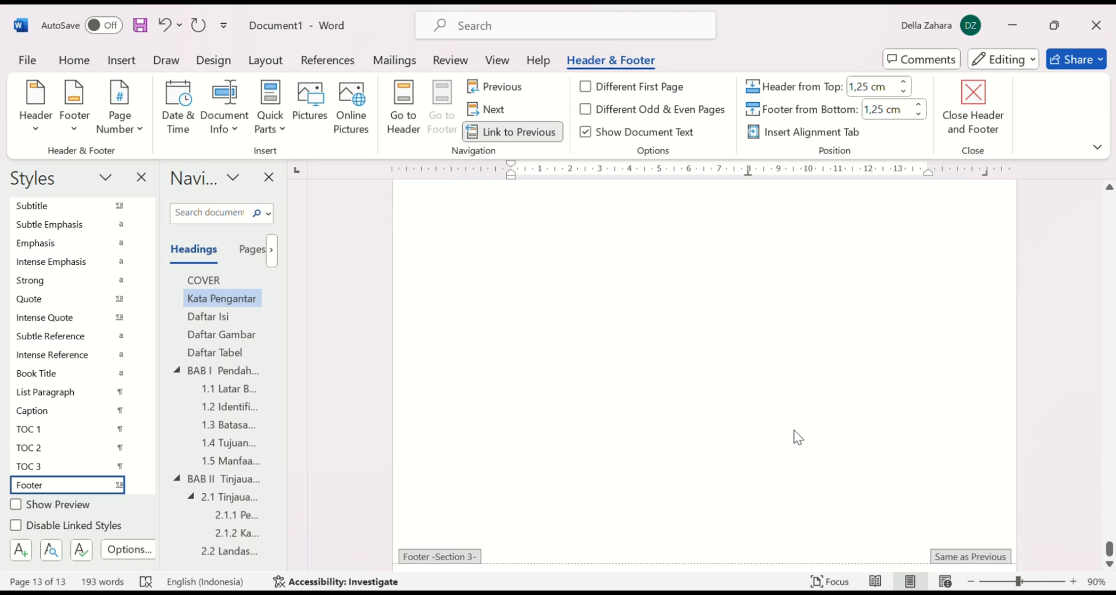
scroll(798, 437, "up", 12)
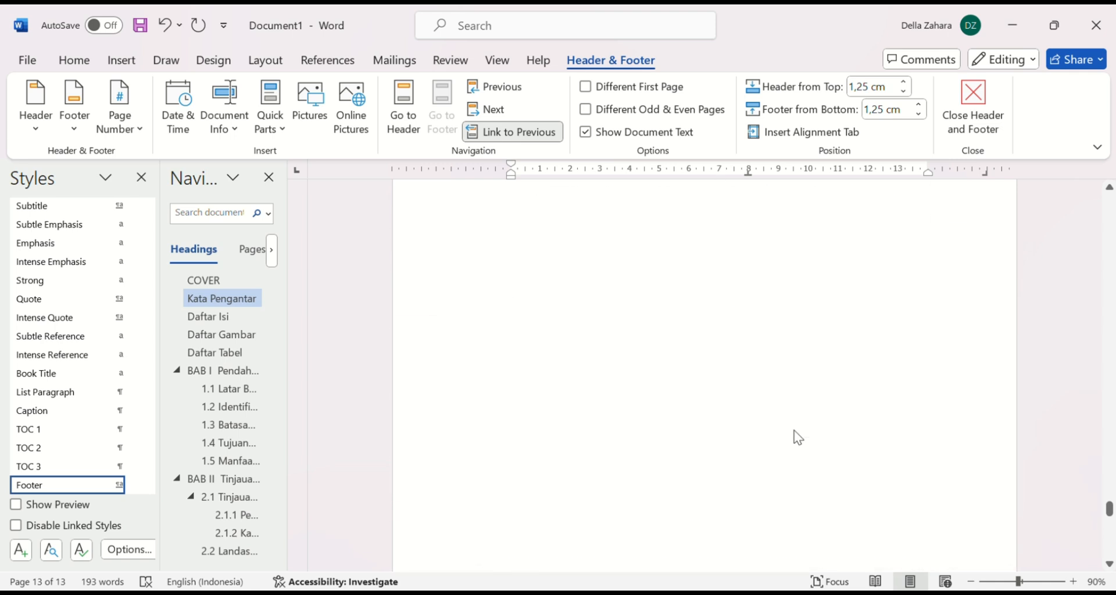
scroll(797, 437, "up", 10)
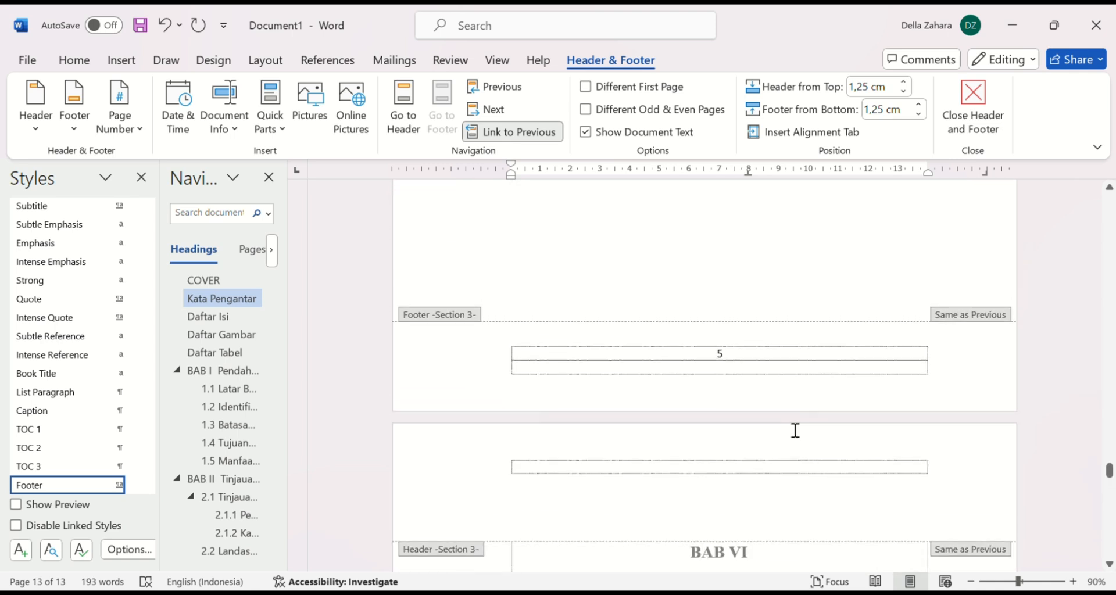
scroll(794, 431, "up", 10)
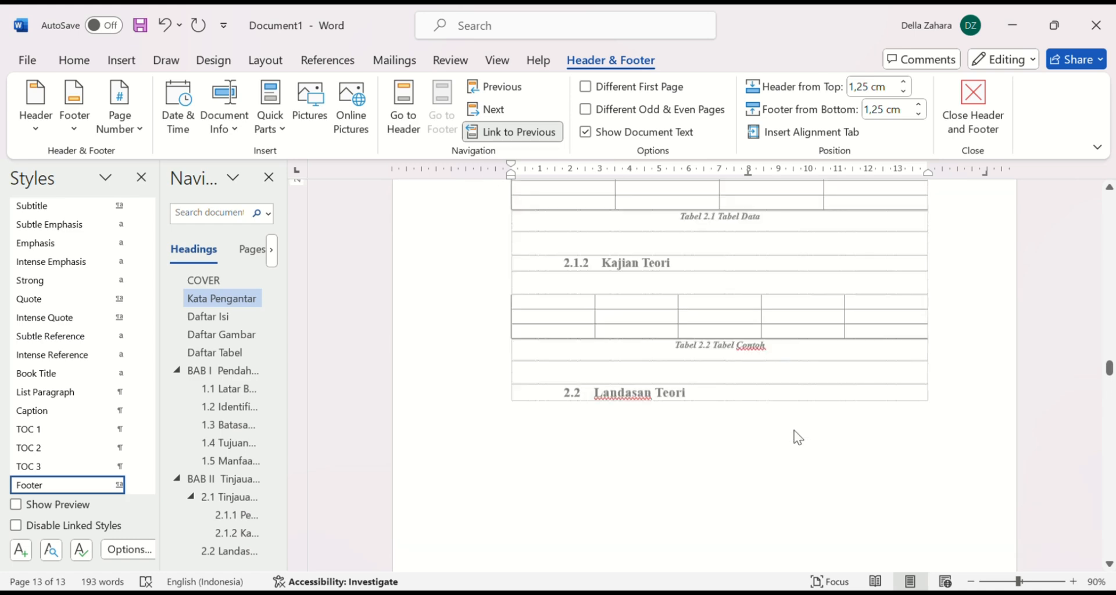
scroll(795, 430, "up", 8)
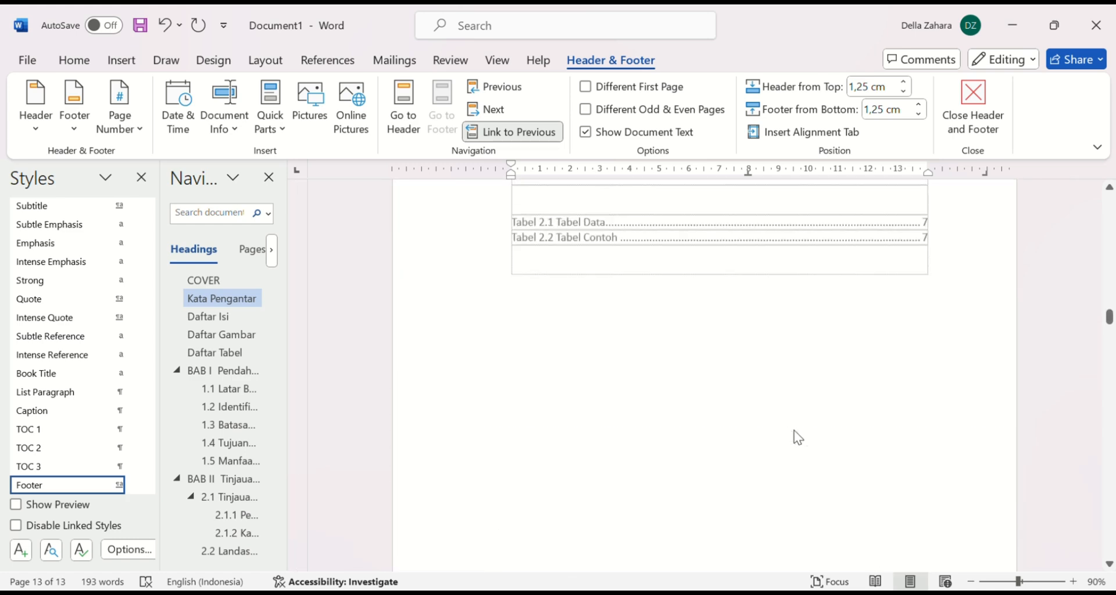
scroll(795, 430, "up", 8)
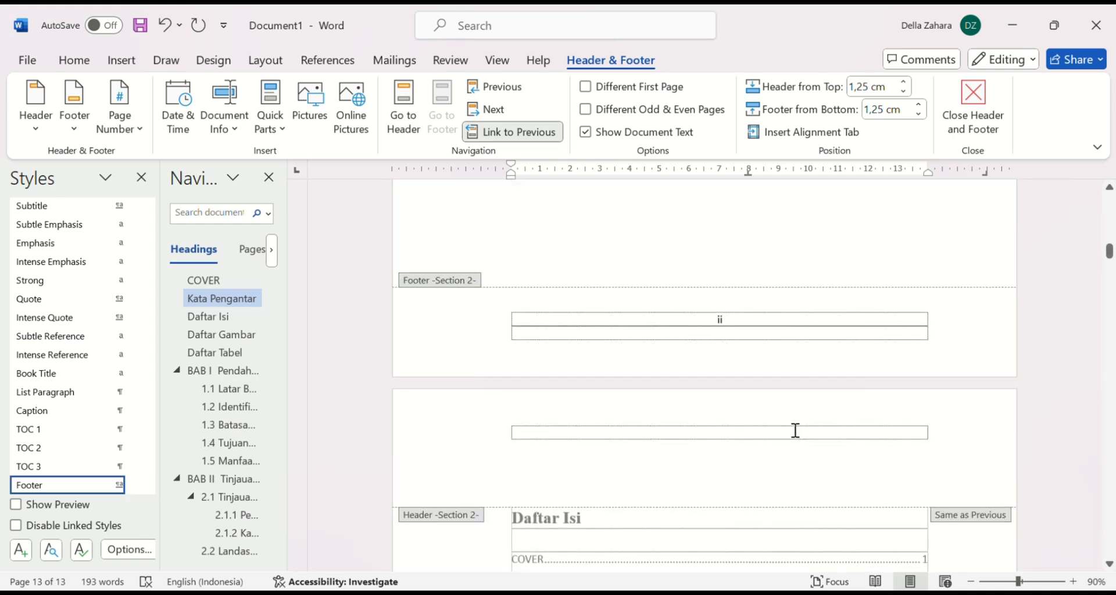
scroll(794, 430, "down", 8)
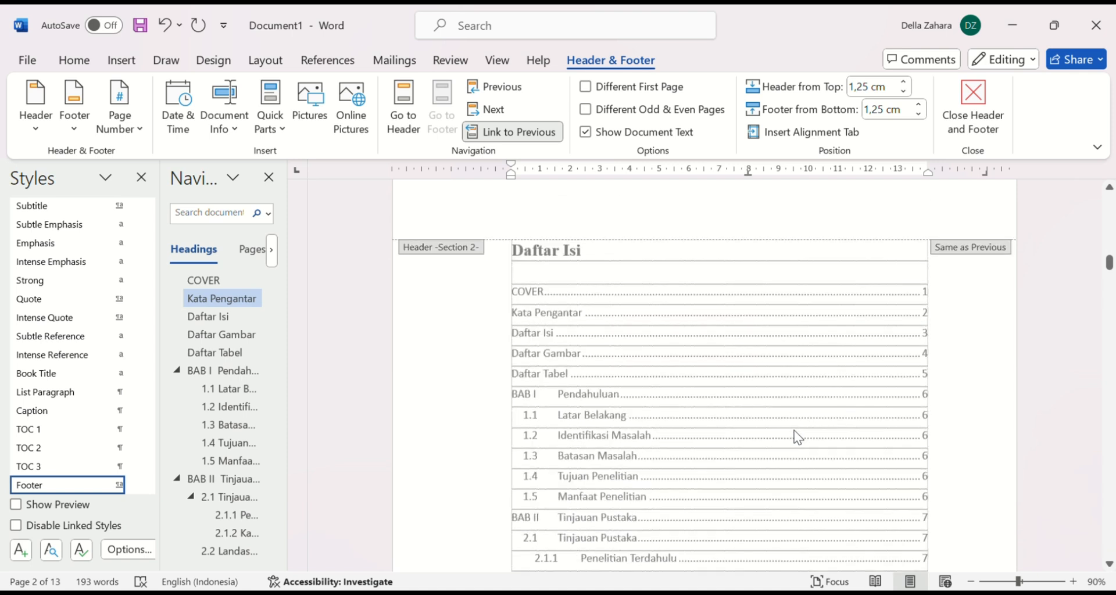
Delete the page number from the Section 1 footer on the cover page.
scroll(794, 431, "up", 3)
scroll(794, 430, "up", 5)
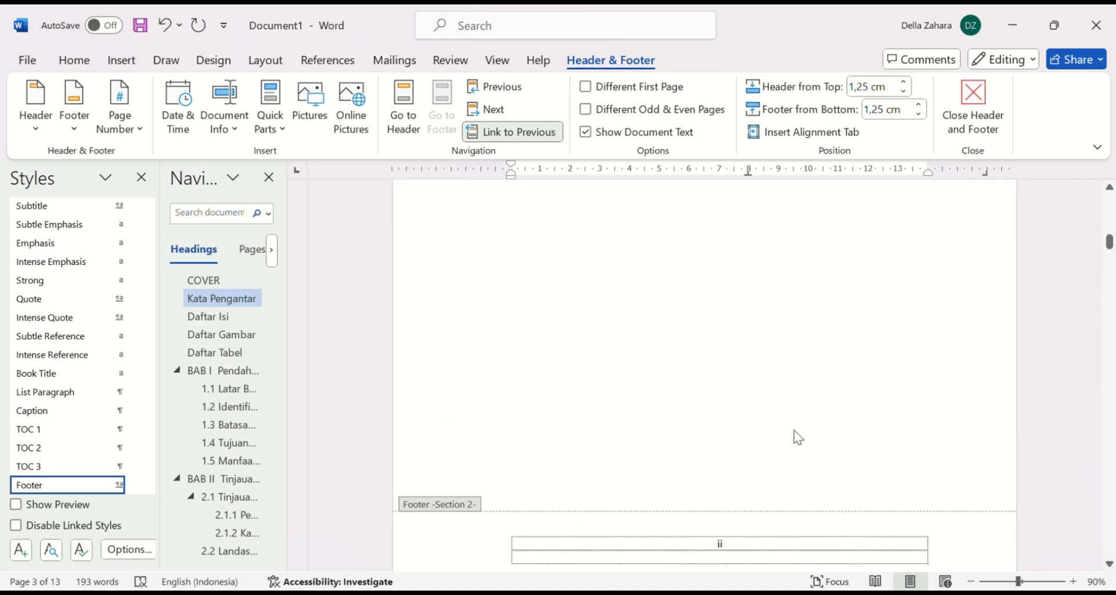
scroll(798, 433, "up", 3)
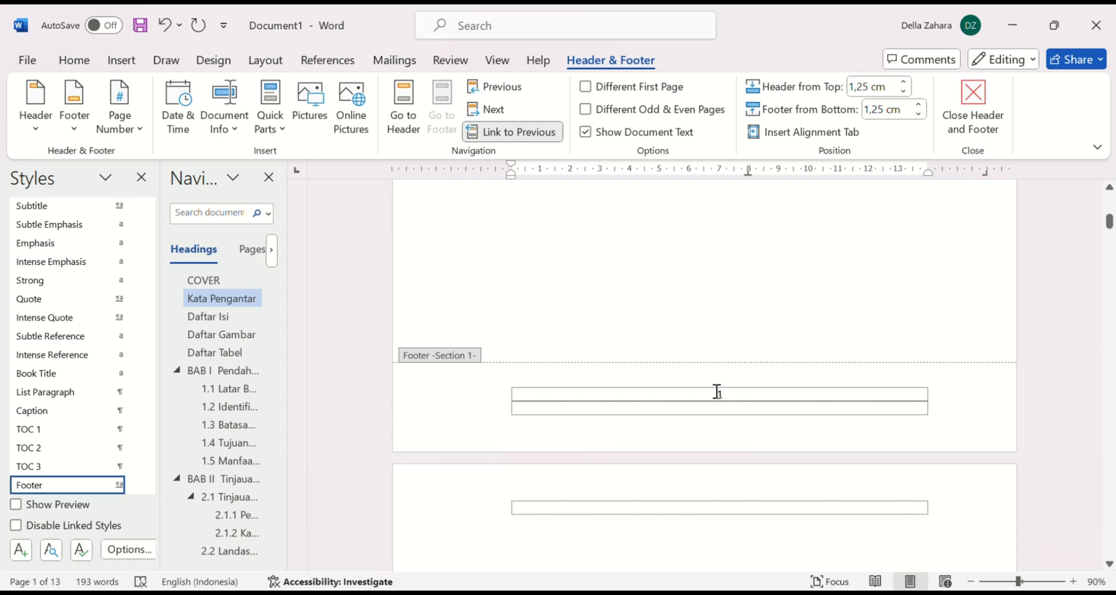
double_click(720, 394)
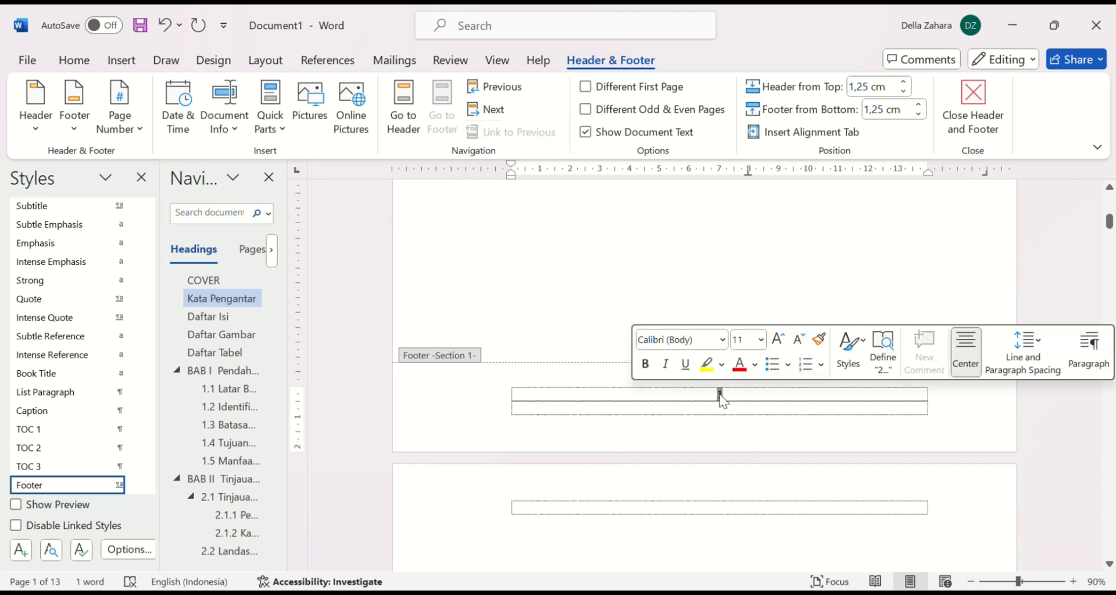
Compare the footers of the cover and Kata Pengantar pages, and leave footer editing.
scroll(860, 429, "down", 10)
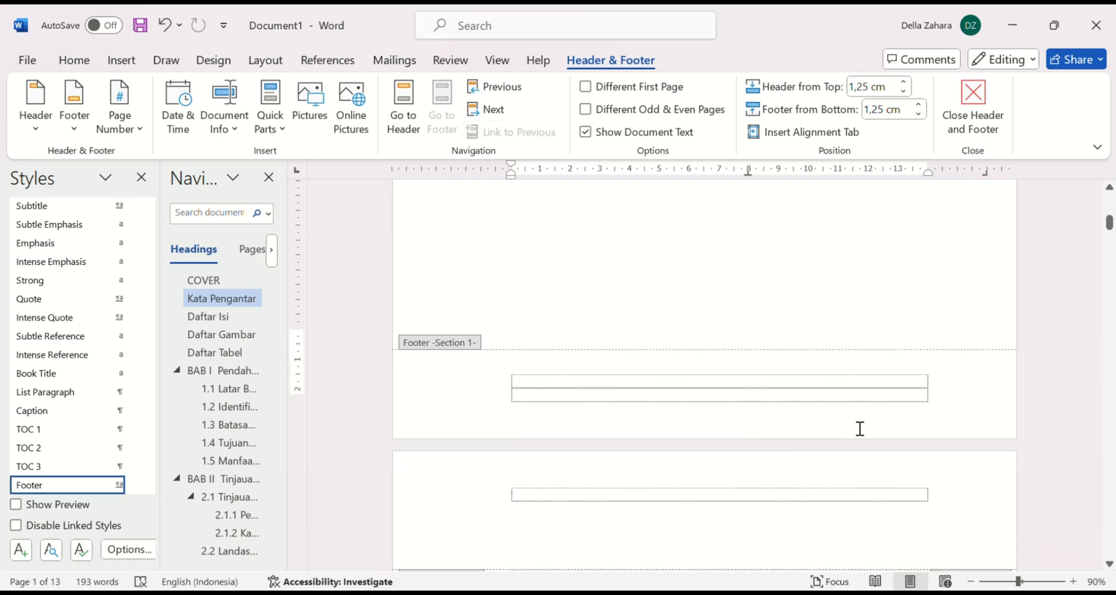
scroll(859, 428, "down", 3)
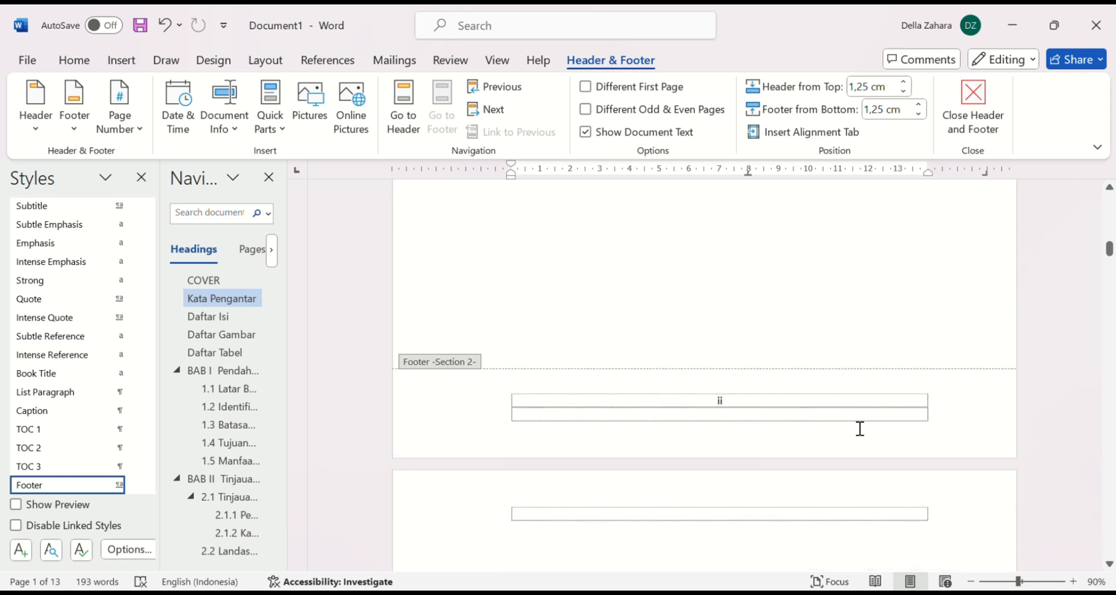
scroll(862, 435, "up", 12)
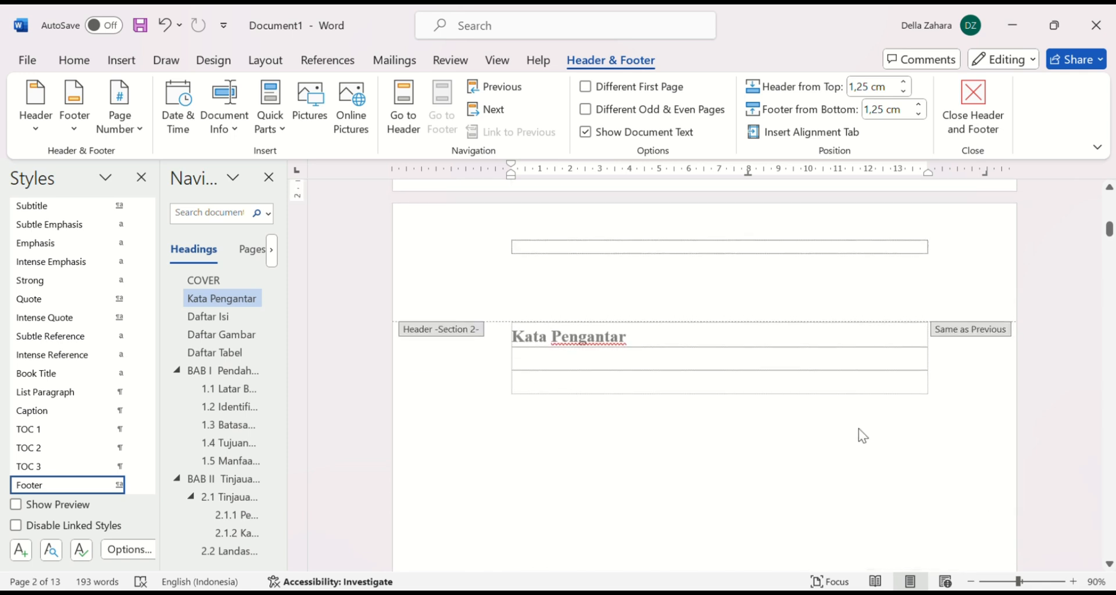
scroll(859, 430, "down", 5)
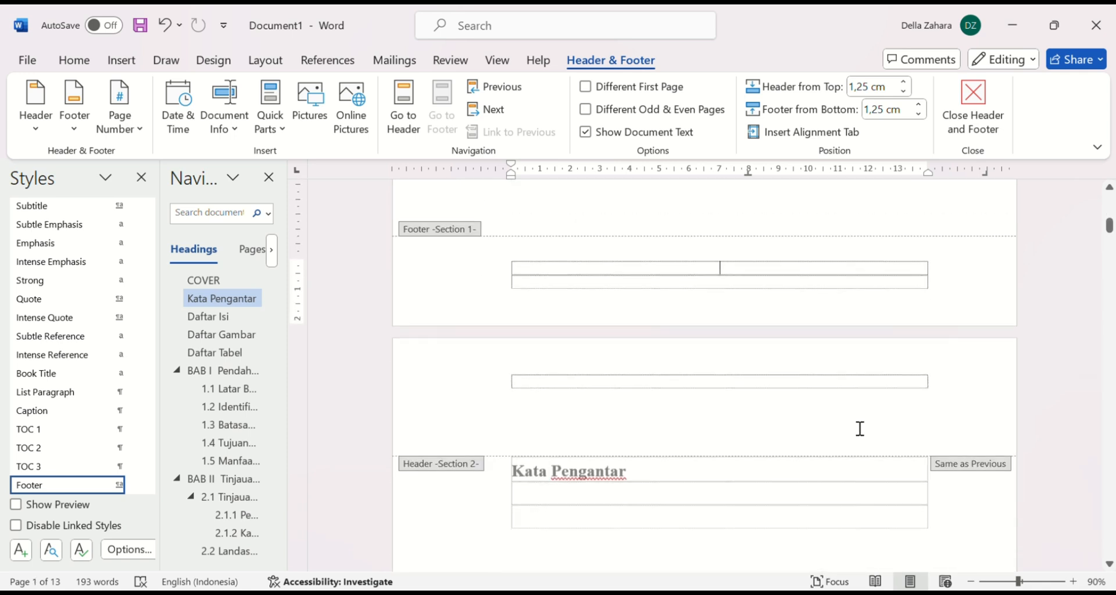
scroll(859, 428, "up", 3)
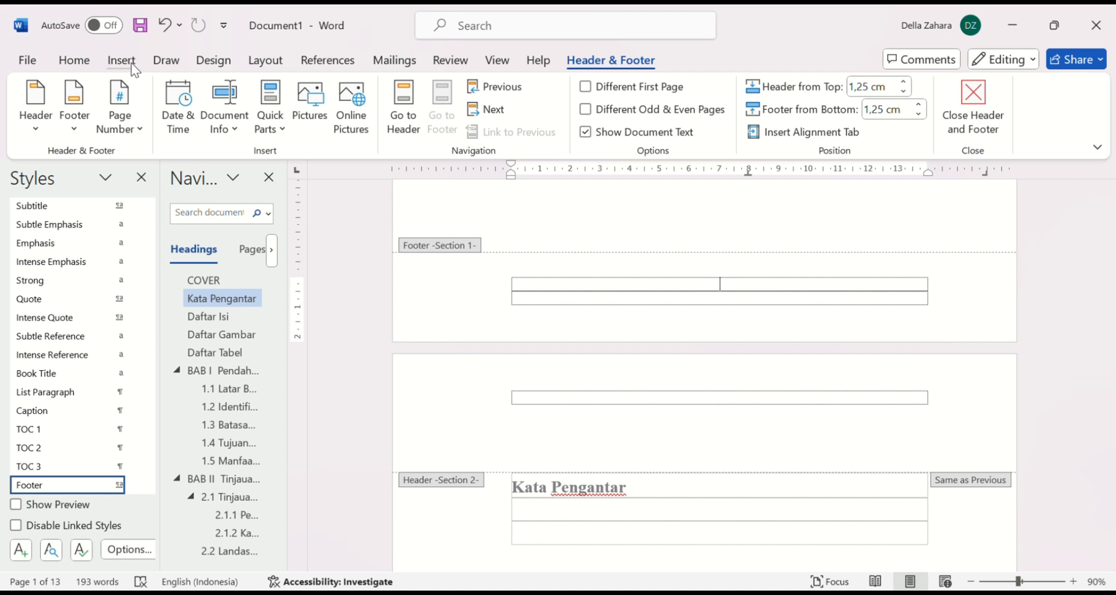
left_click(269, 64)
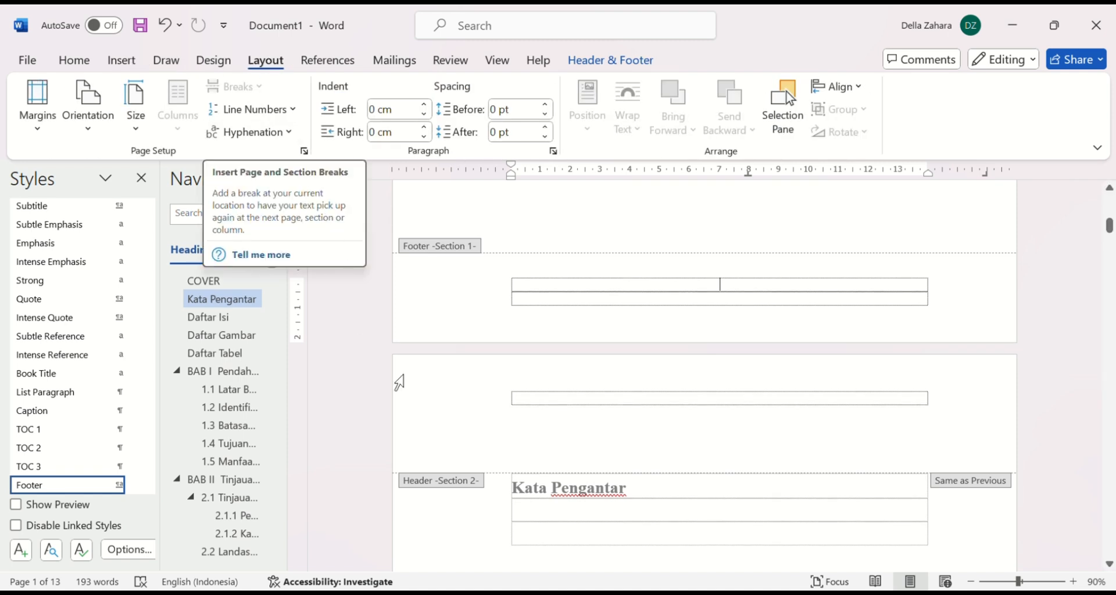
scroll(593, 468, "down", 3)
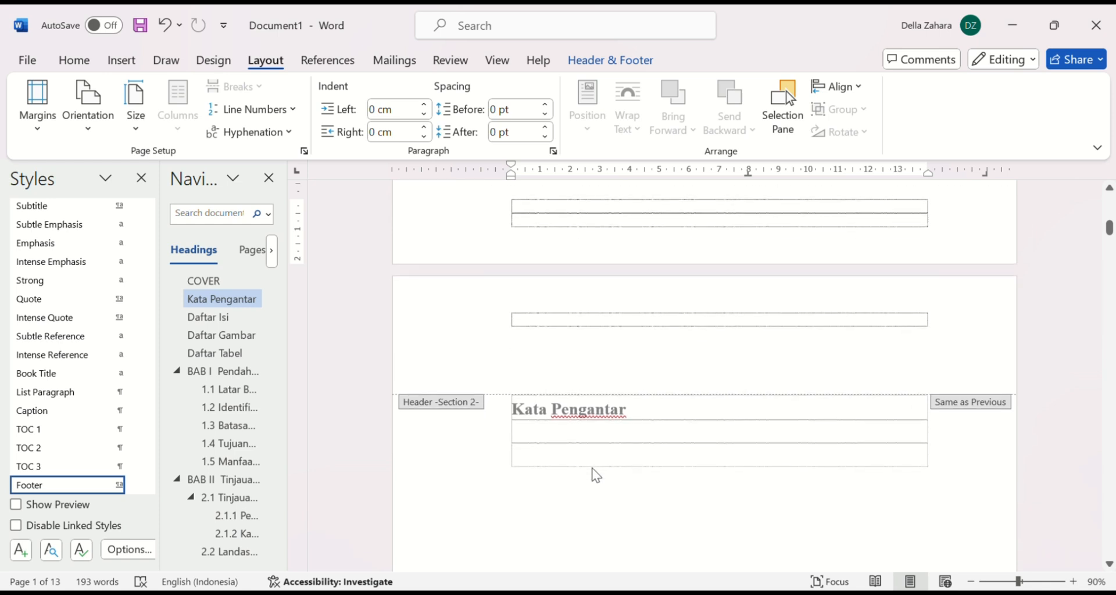
scroll(615, 305, "up", 3)
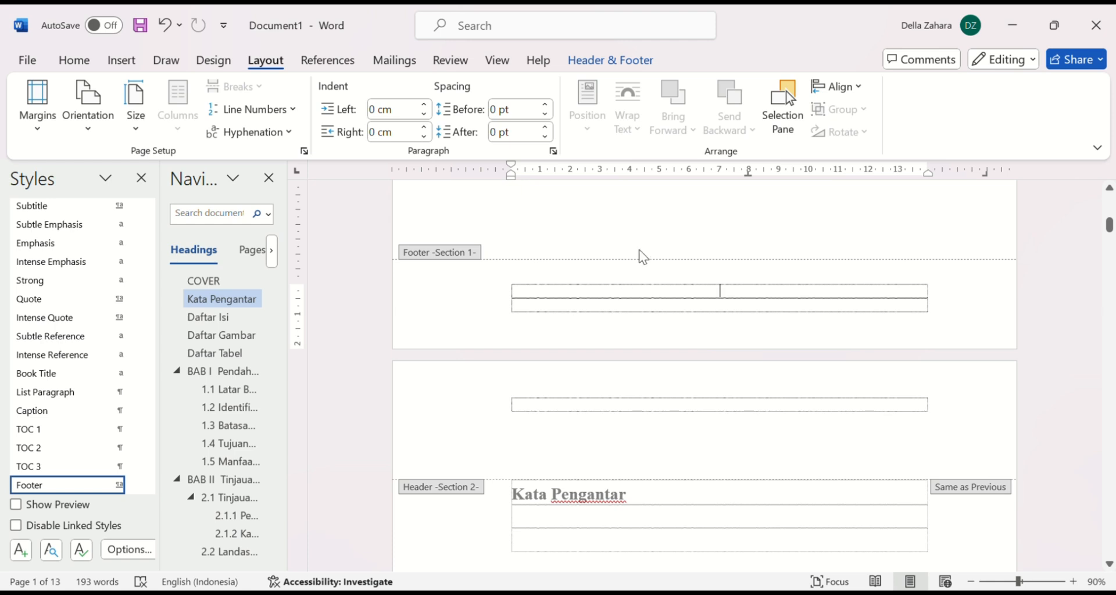
scroll(661, 472, "down", 4)
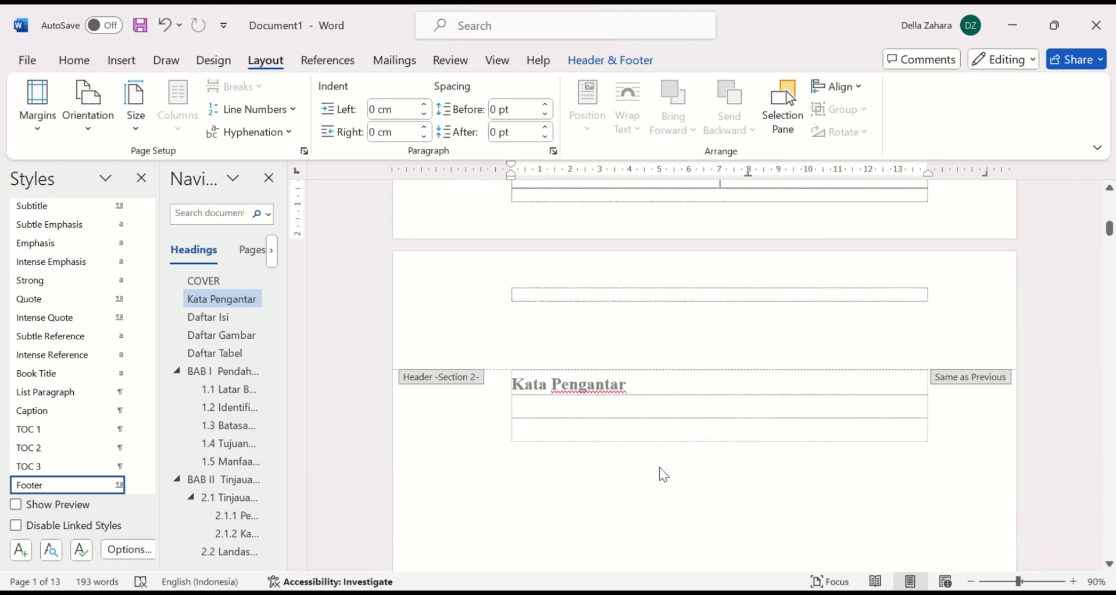
scroll(663, 475, "down", 4)
double_click(663, 475)
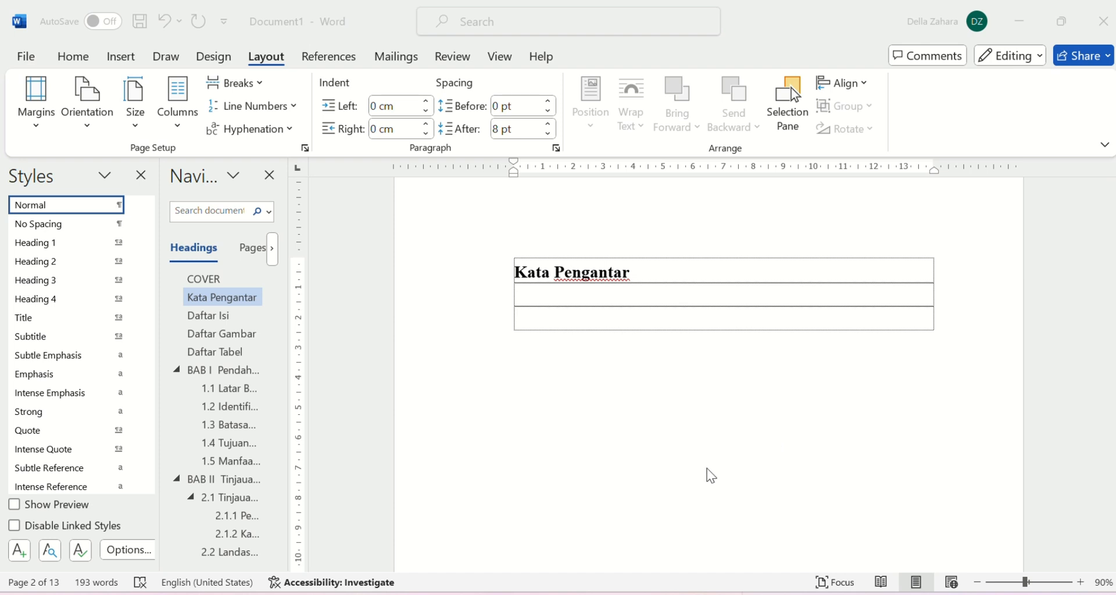
Update the entire table of contents on the Daftar Isi page and check its page numbers through Lampiran.
scroll(709, 474, "down", 3)
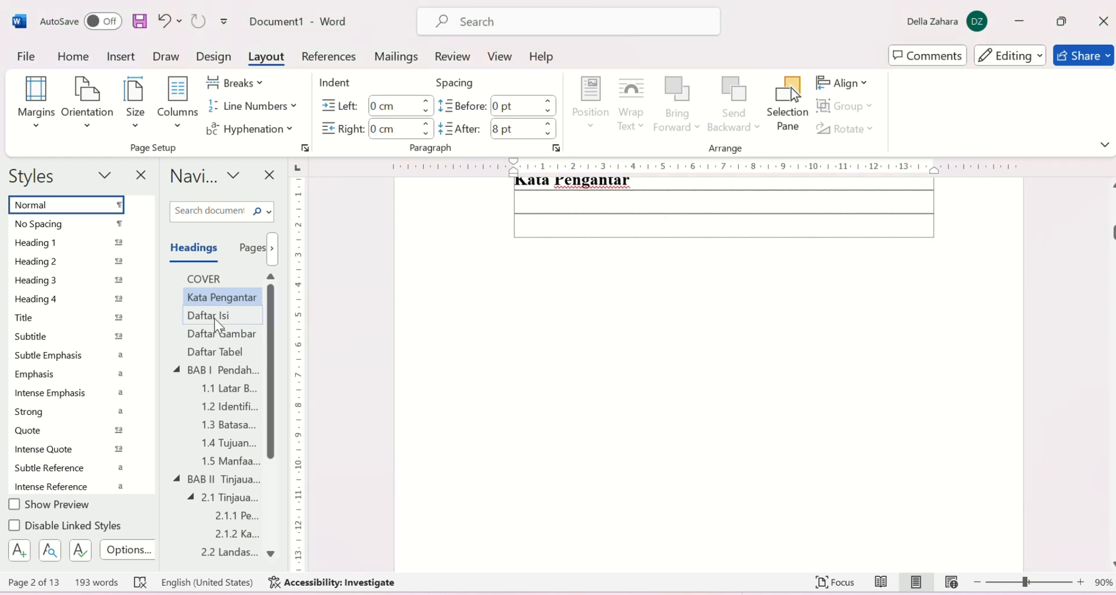
left_click(216, 319)
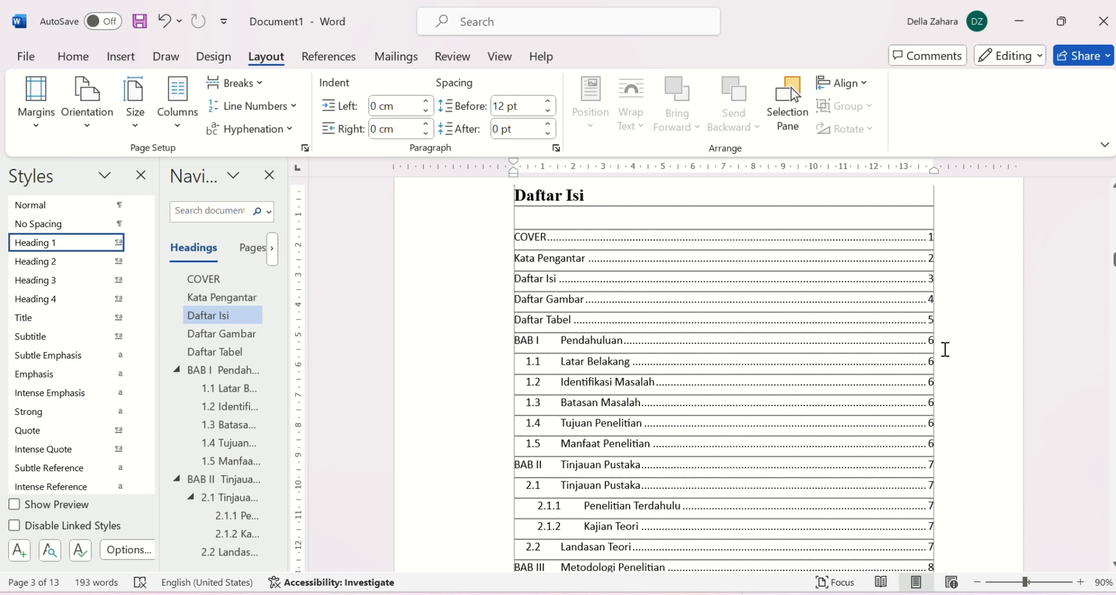
scroll(867, 510, "down", 8)
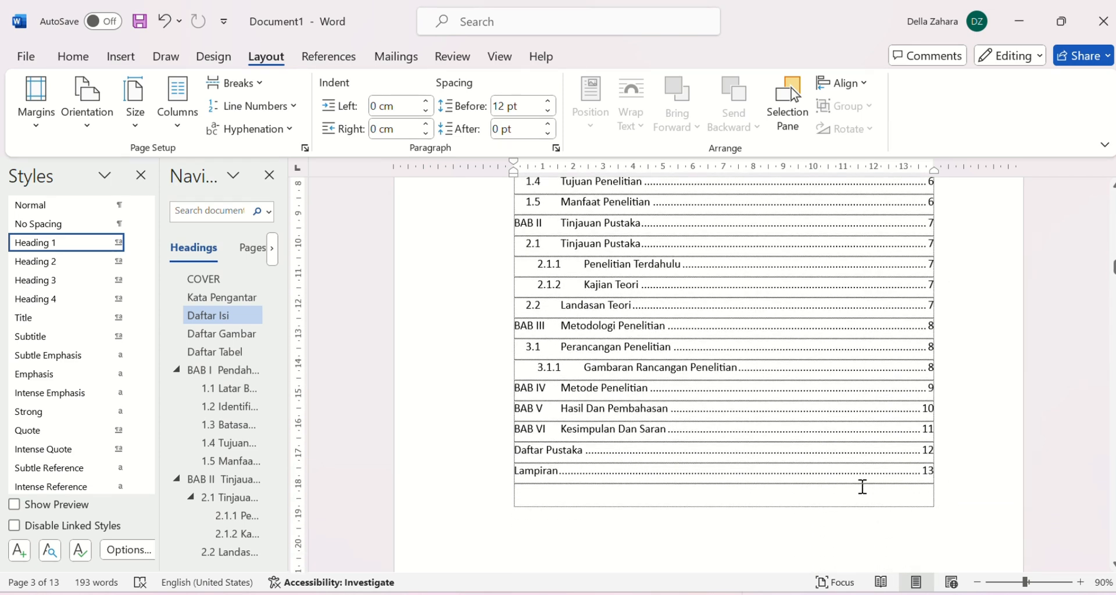
scroll(824, 333, "up", 3)
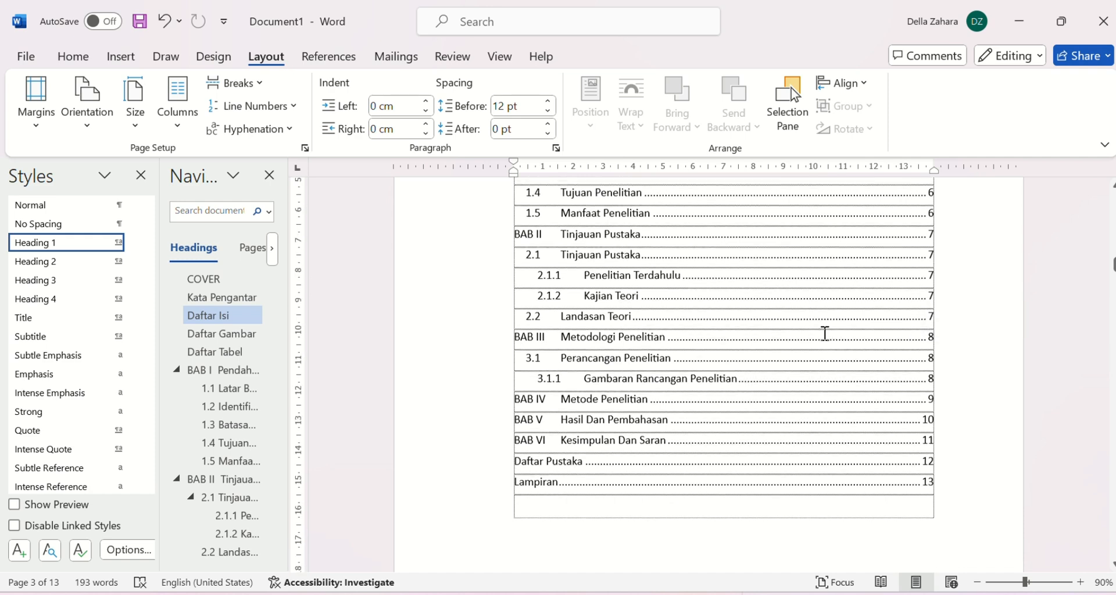
scroll(824, 332, "up", 4)
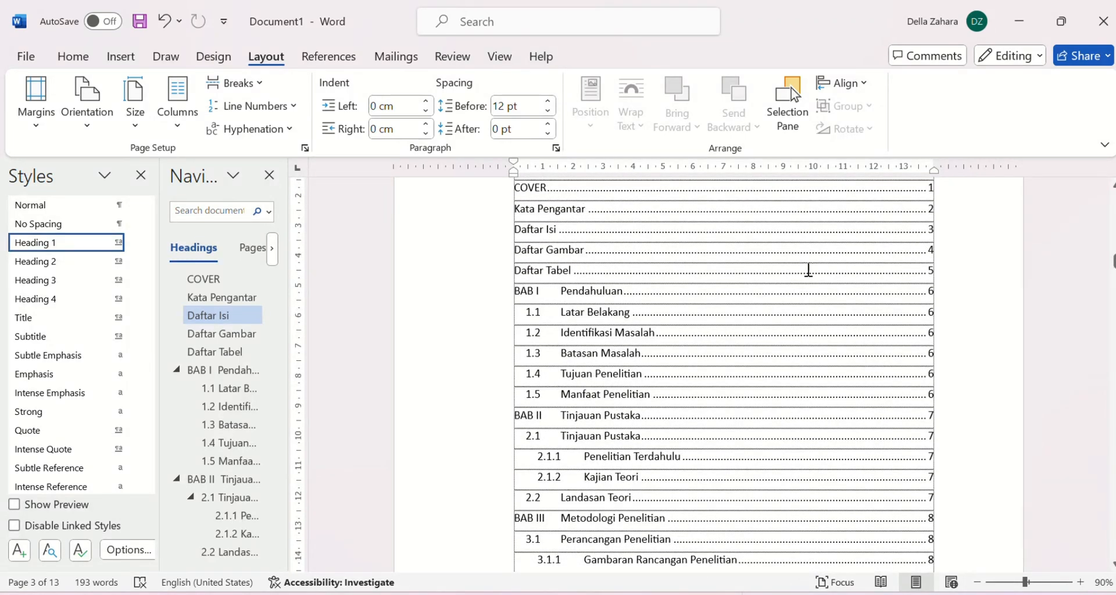
scroll(865, 264, "up", 3)
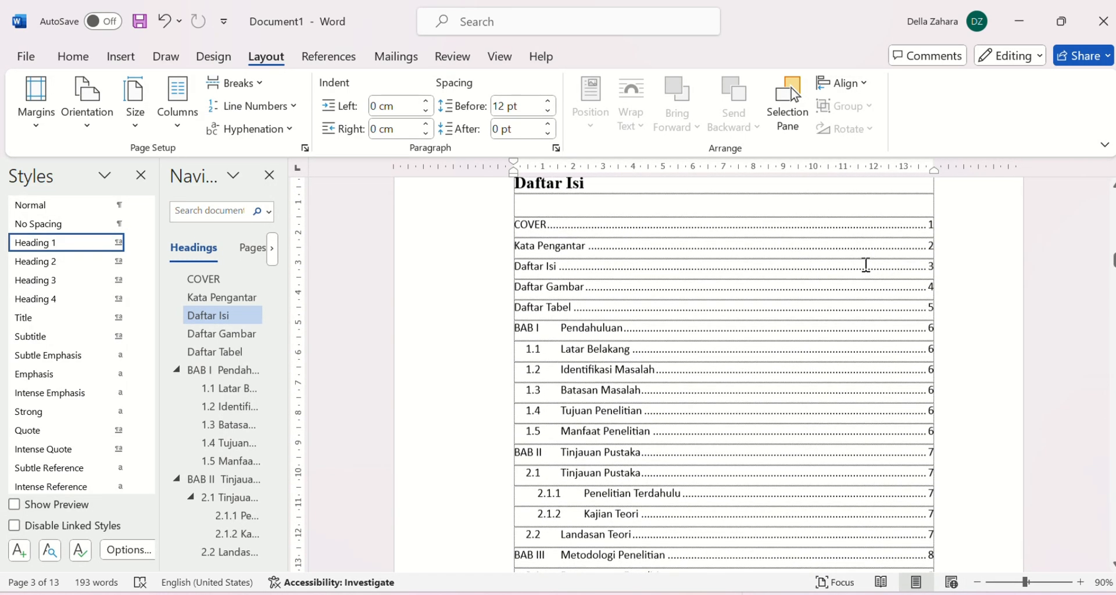
scroll(865, 264, "up", 1)
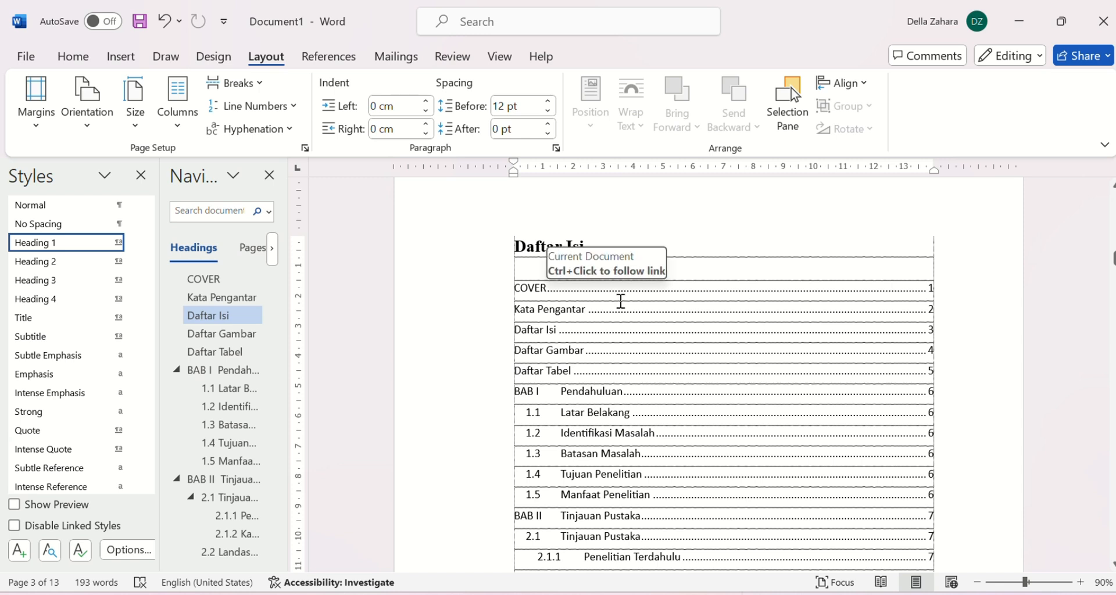
left_click(513, 288)
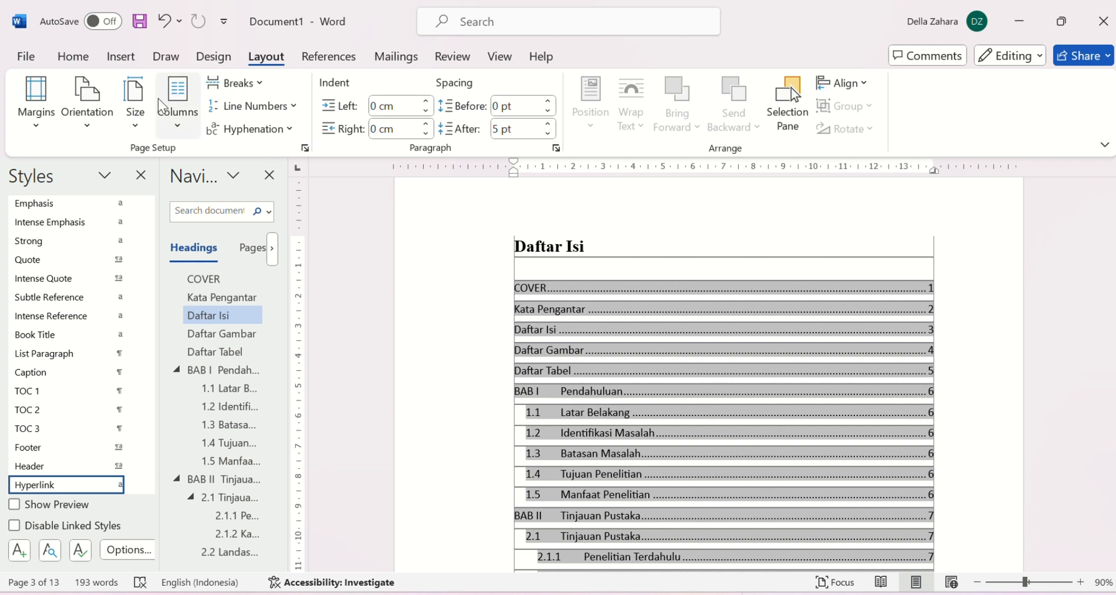
left_click(331, 58)
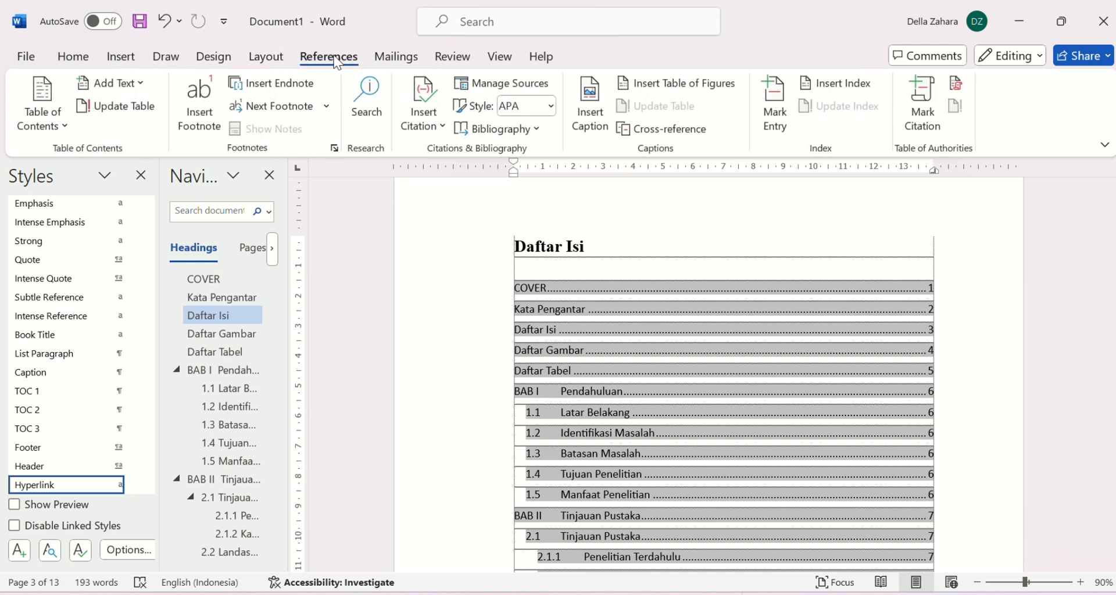
left_click(115, 105)
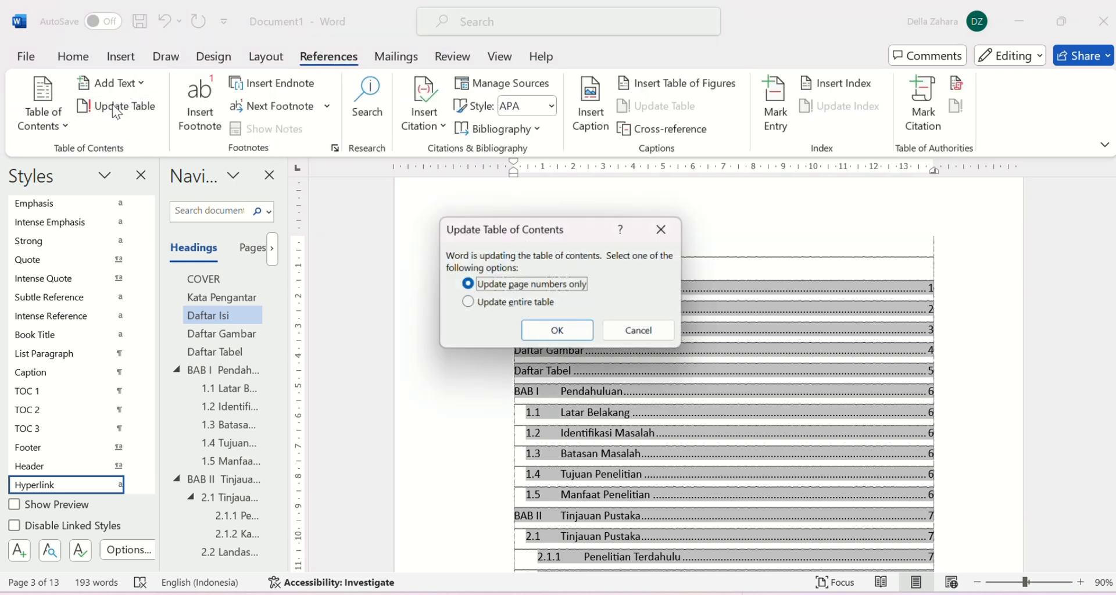
left_click(469, 305)
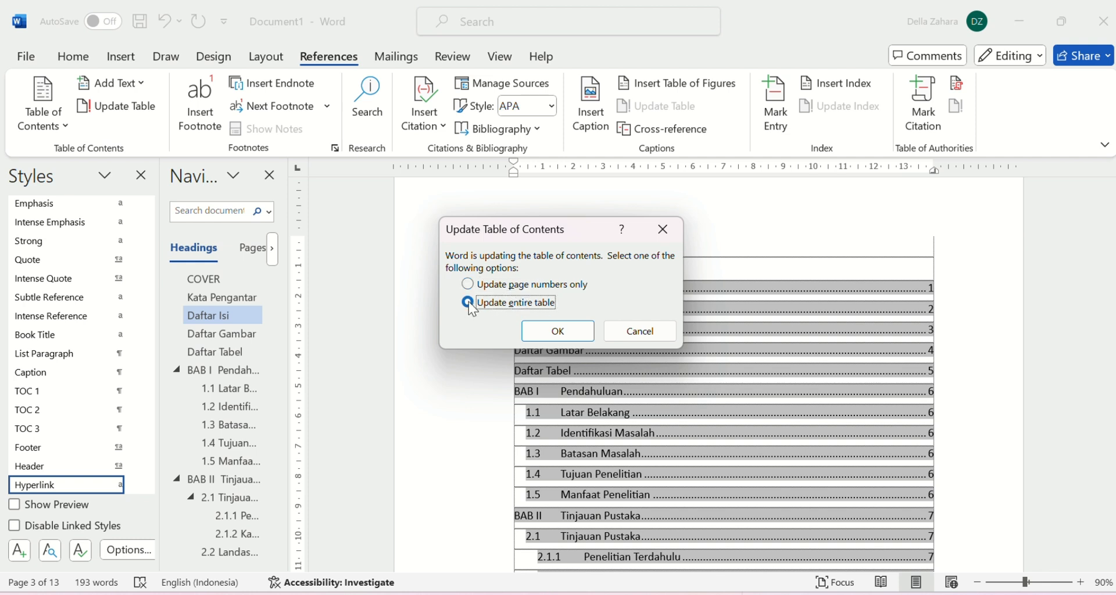
left_click(572, 341)
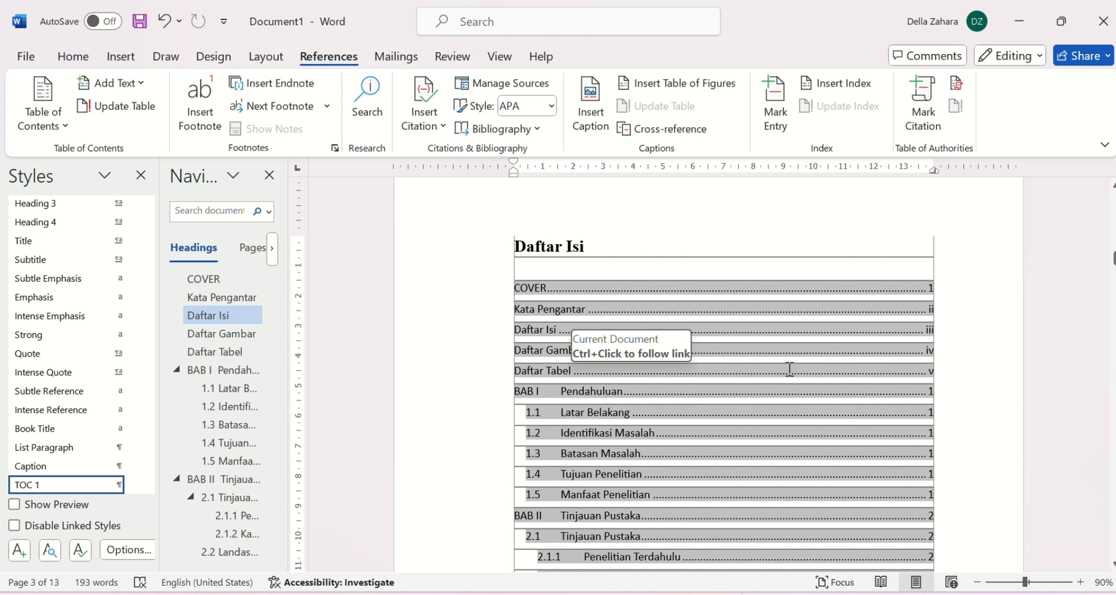
scroll(863, 374, "down", 5)
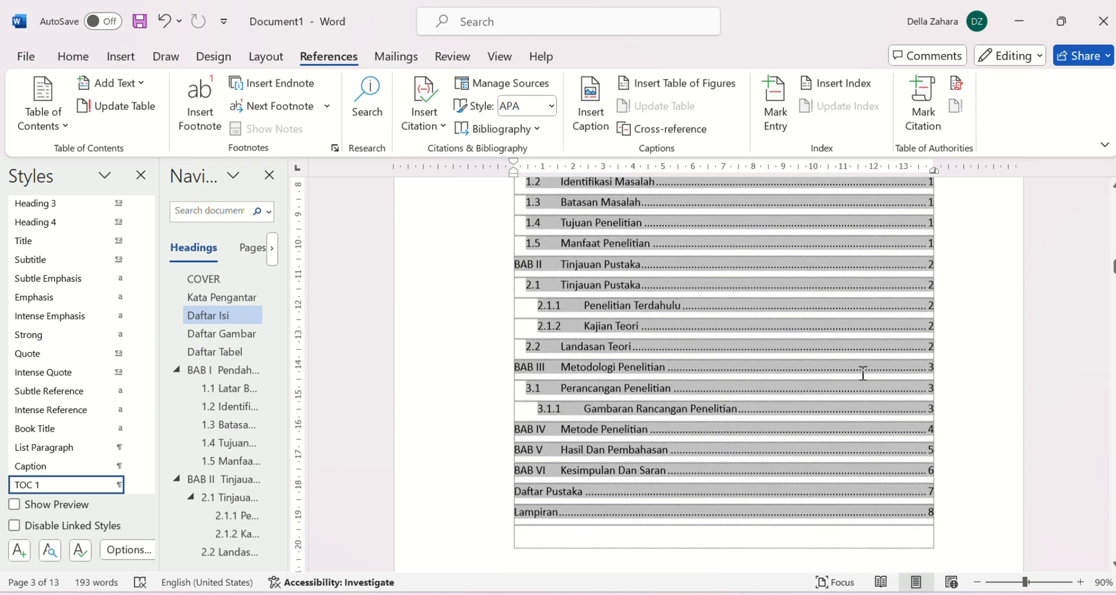
scroll(863, 374, "up", 5)
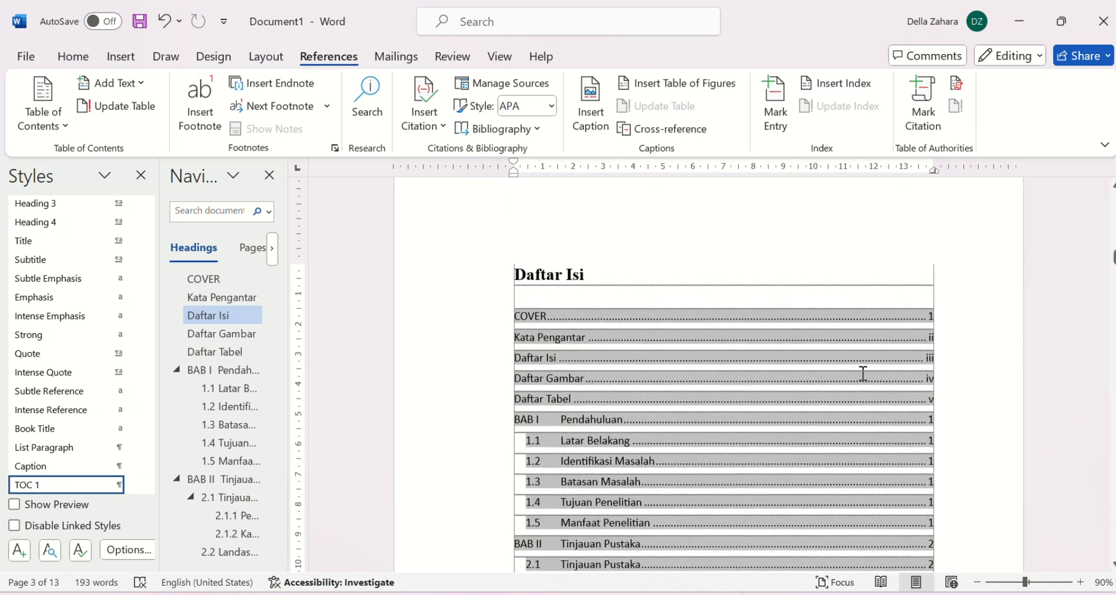
Apply the Normal style to the COVER title on the first page.
left_click(952, 322)
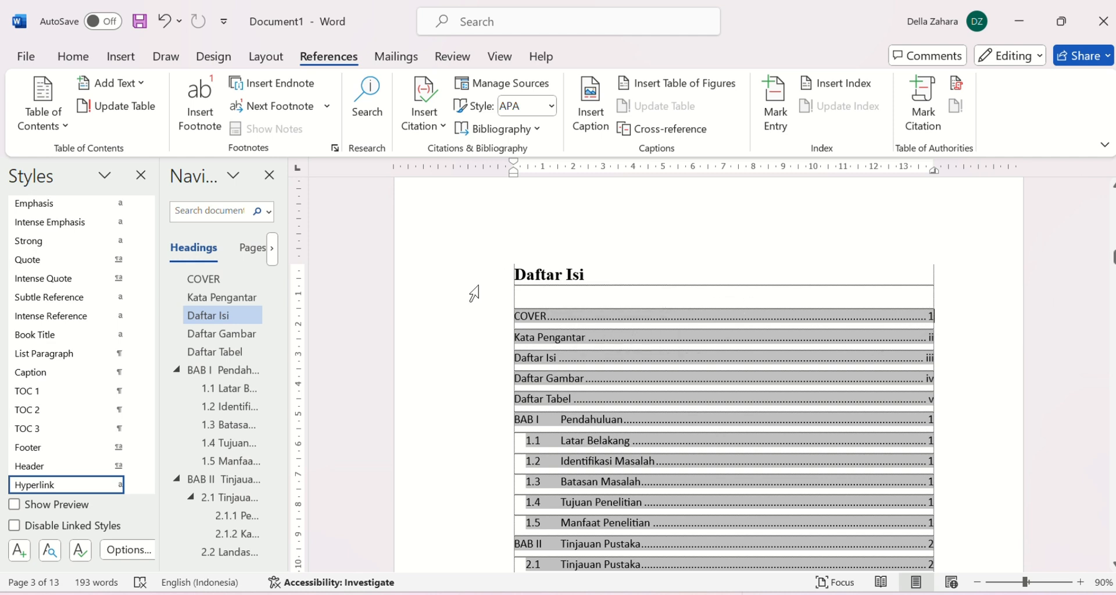
scroll(474, 292, "up", 2)
scroll(474, 292, "up", 6)
left_click(205, 281)
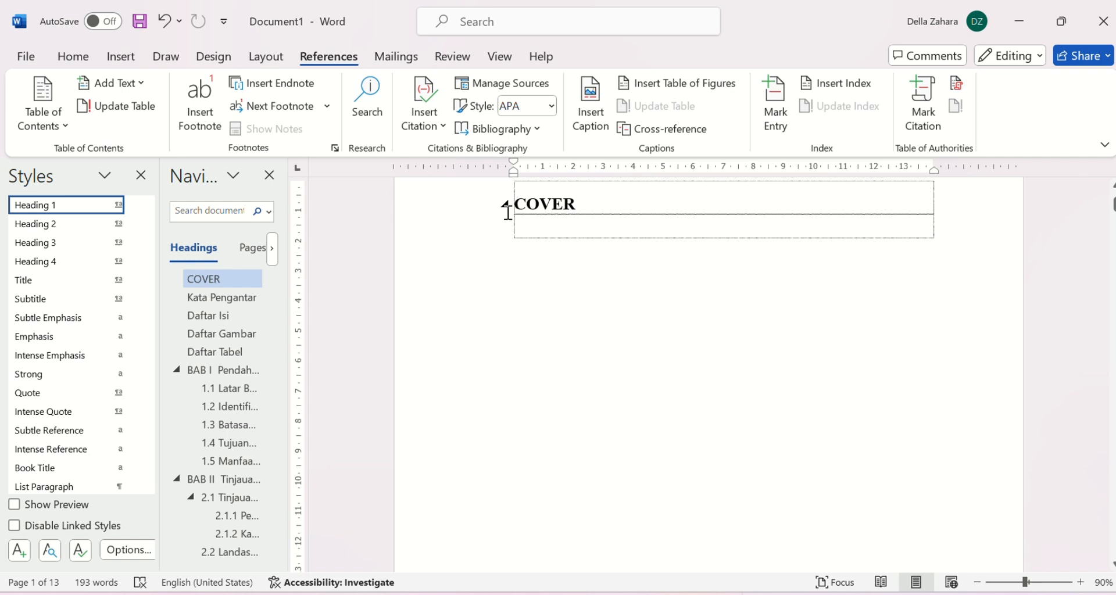
left_click_drag(515, 204, 584, 206)
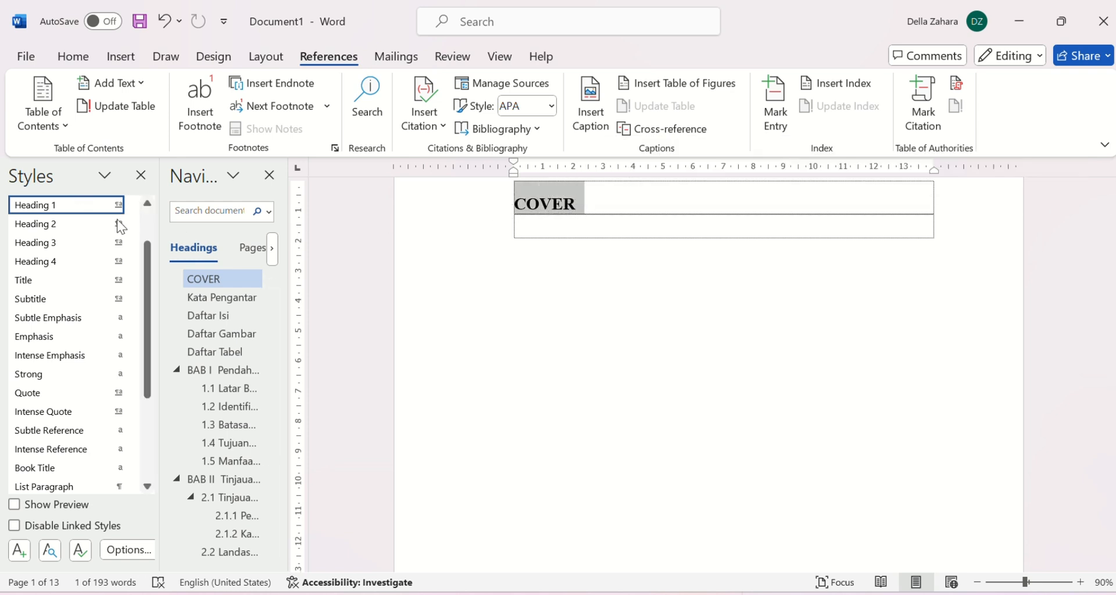
left_click_drag(151, 256, 151, 214)
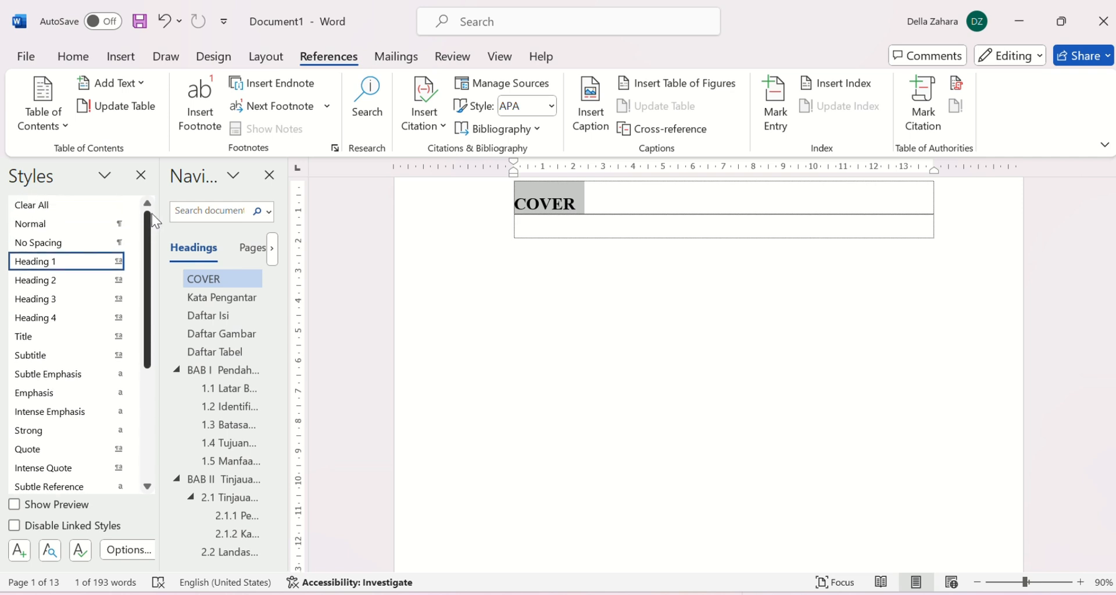
left_click(87, 226)
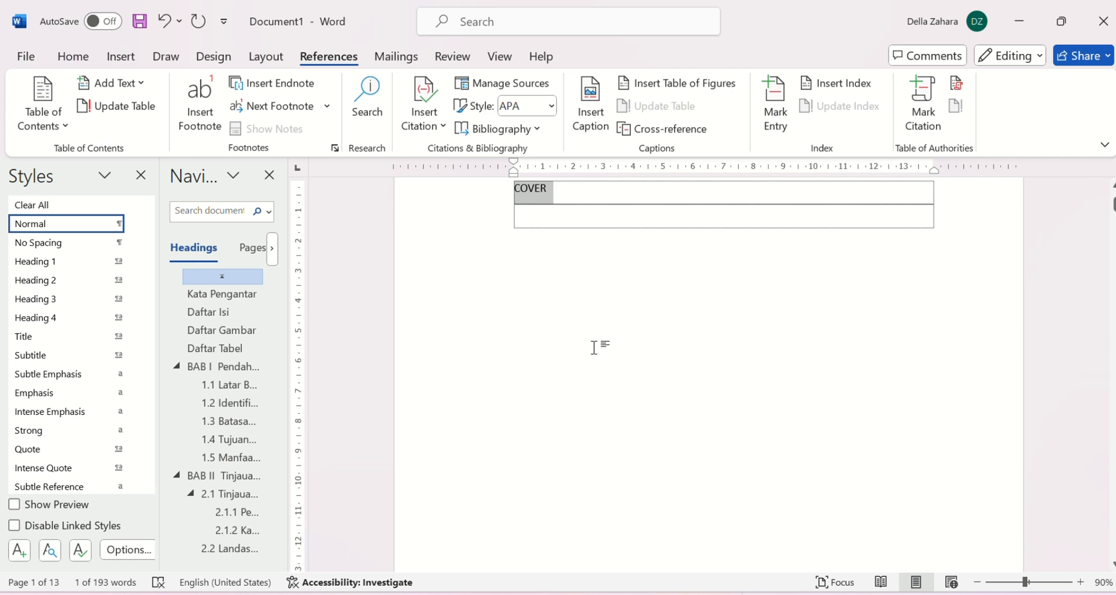
Set the COVER title's font size to 20.
left_click(81, 60)
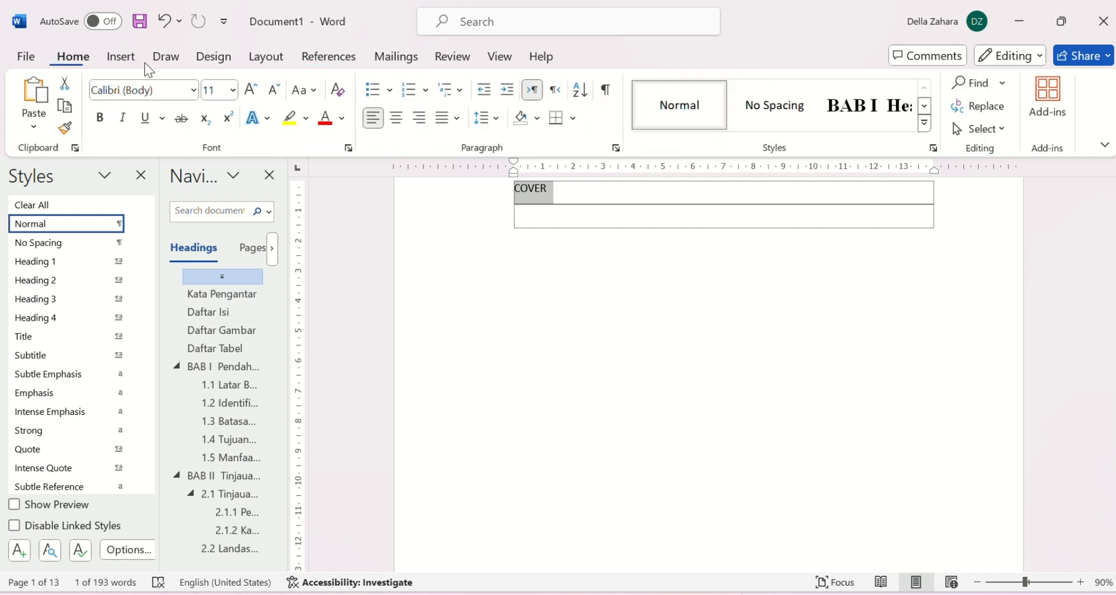
left_click(234, 97)
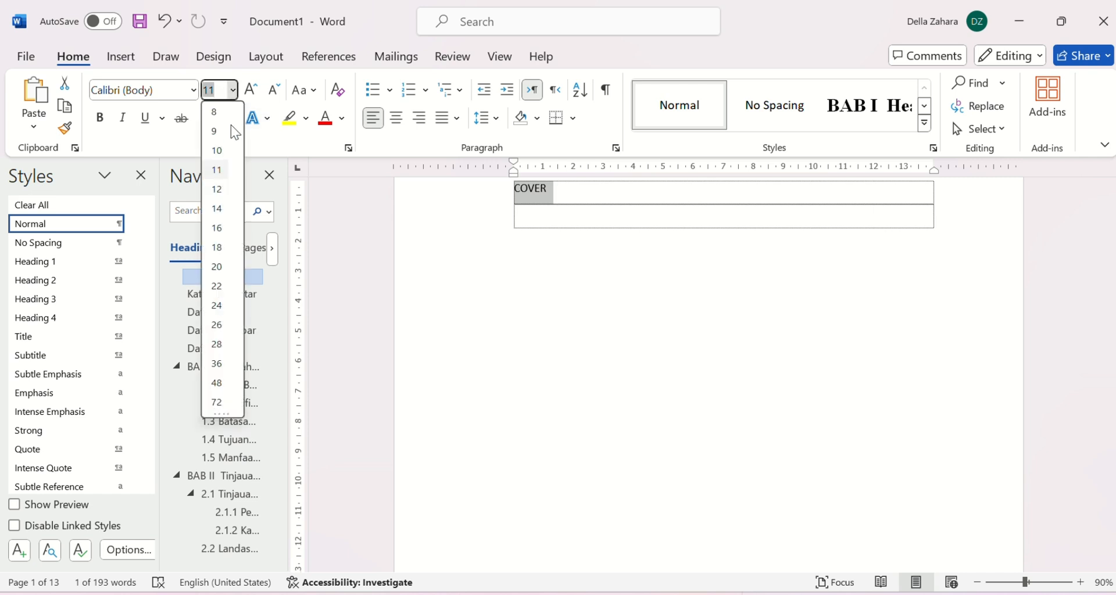
left_click(227, 274)
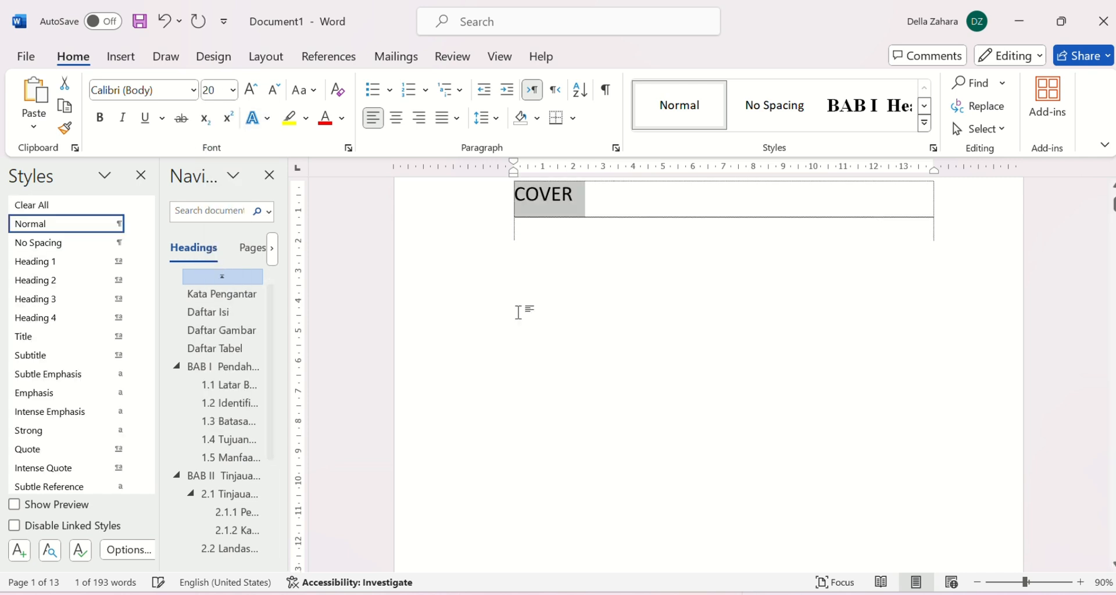
Update the entire table of contents on the Daftar Isi page and review its entries through Lampiran.
scroll(580, 385, "down", 10)
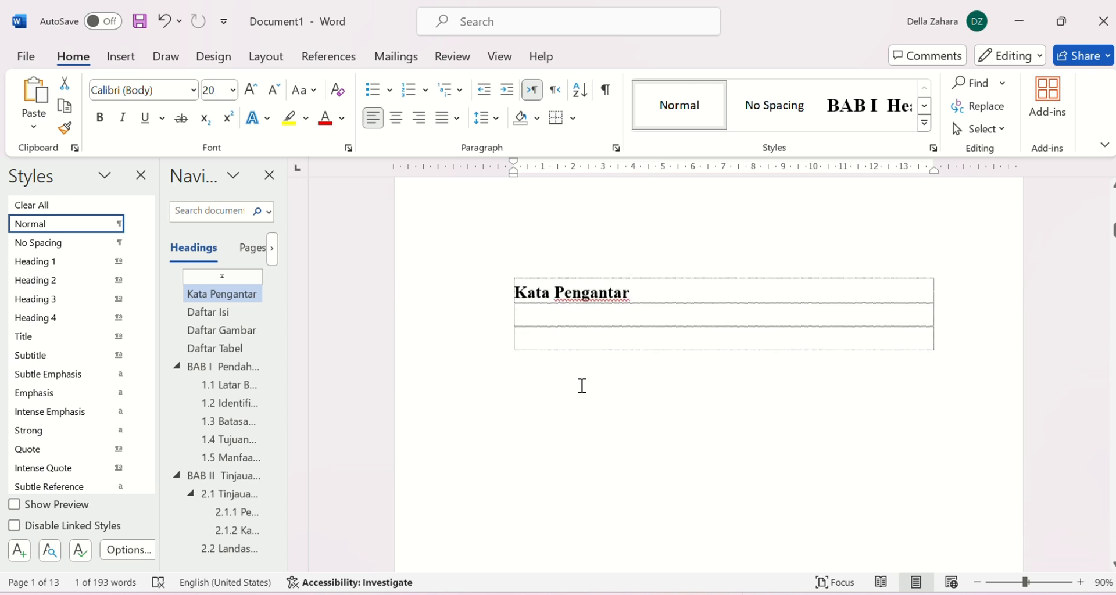
left_click(248, 311)
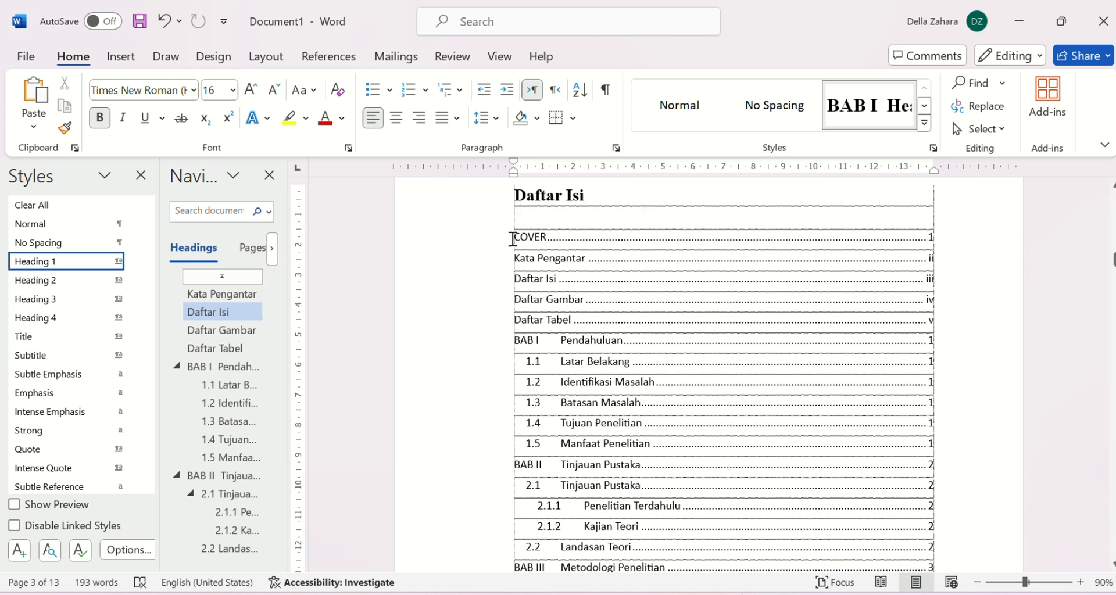
left_click(512, 239)
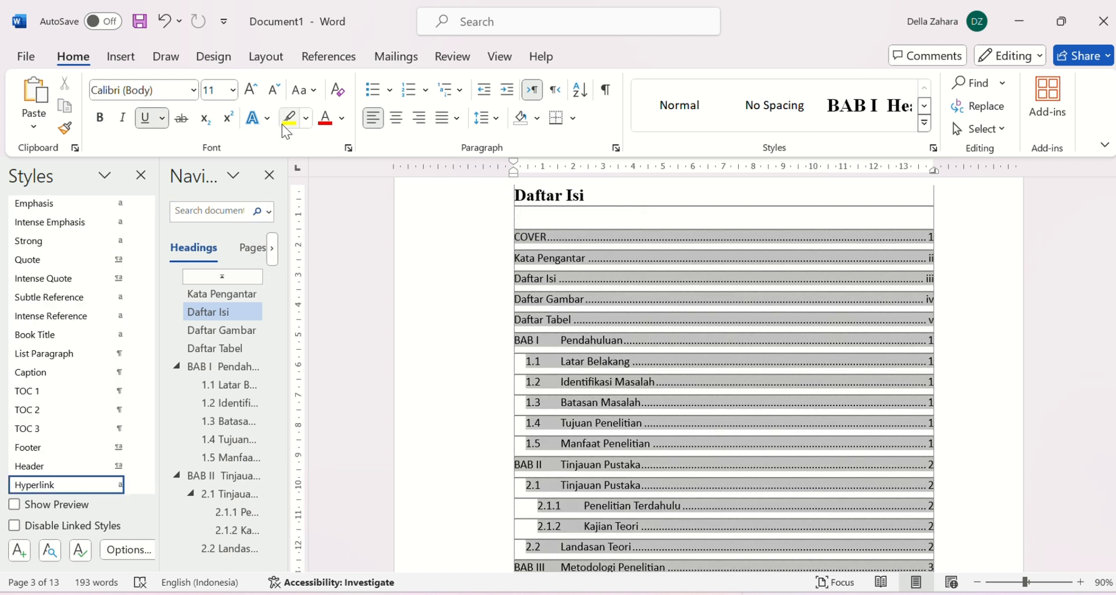
left_click(317, 57)
left_click(140, 106)
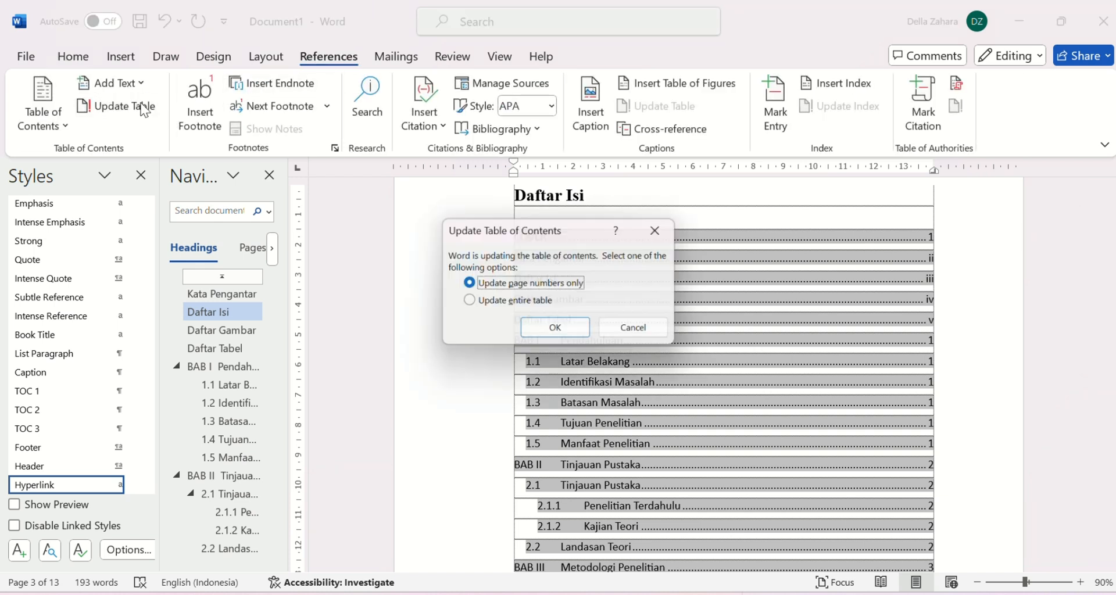
left_click(472, 303)
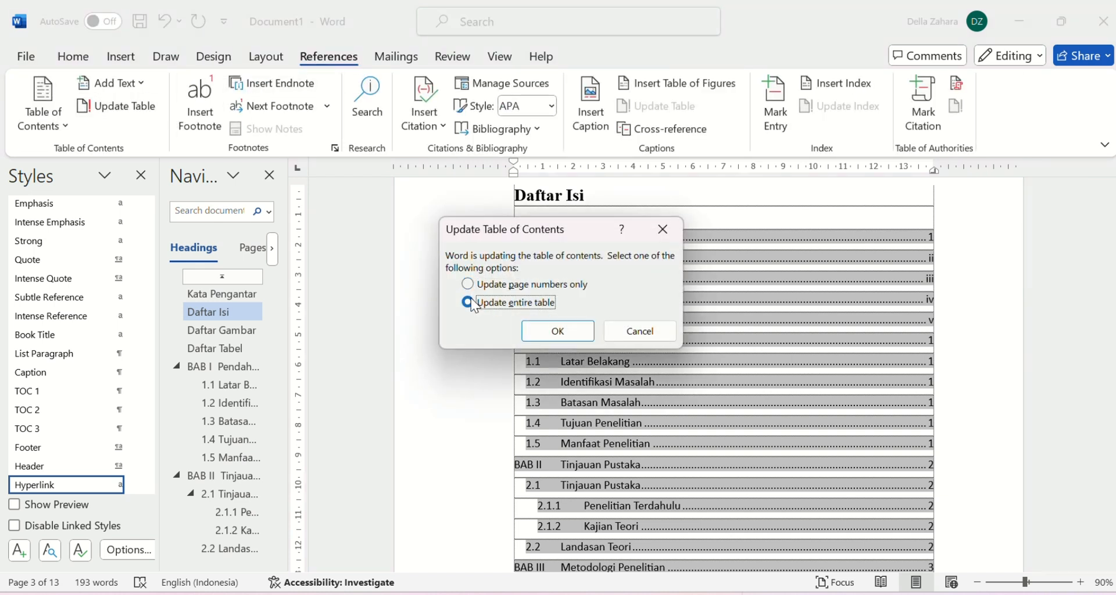
left_click(555, 334)
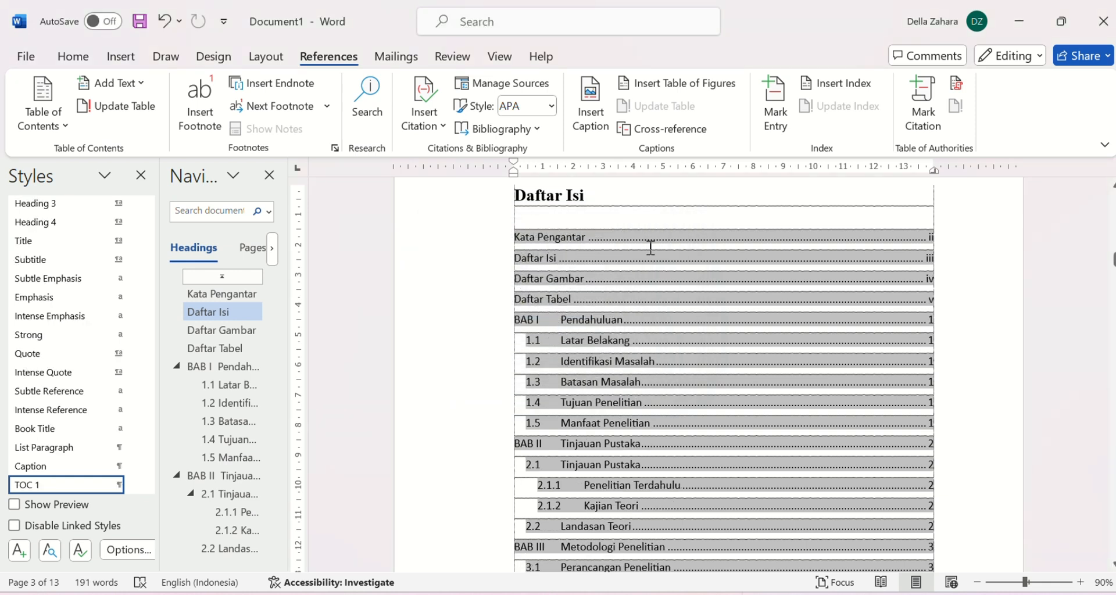
left_click(934, 296)
scroll(942, 466, "down", 6)
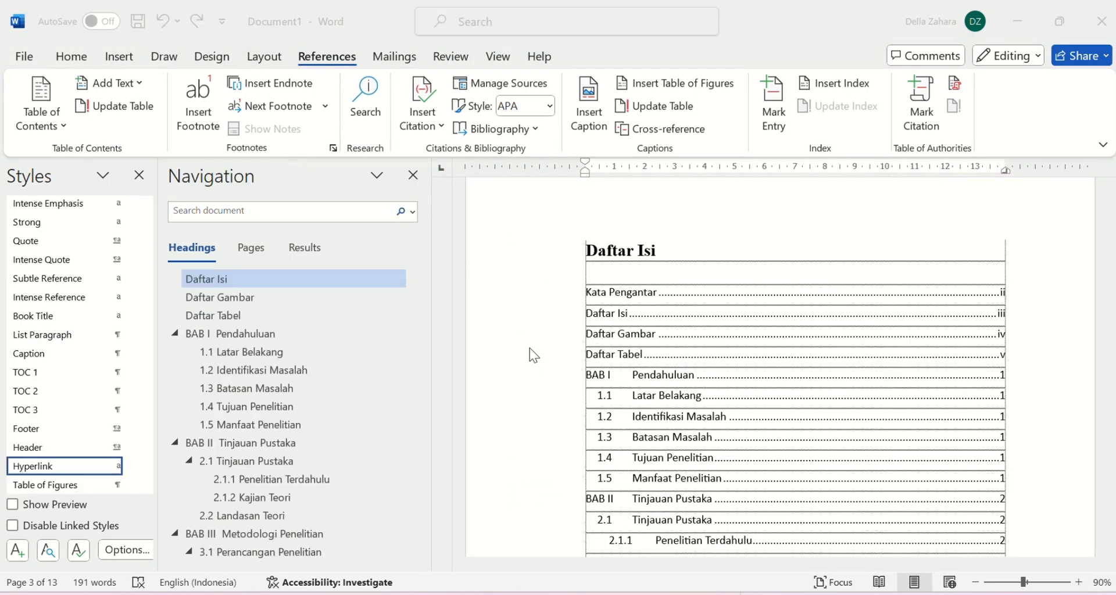
scroll(546, 398, "down", 6)
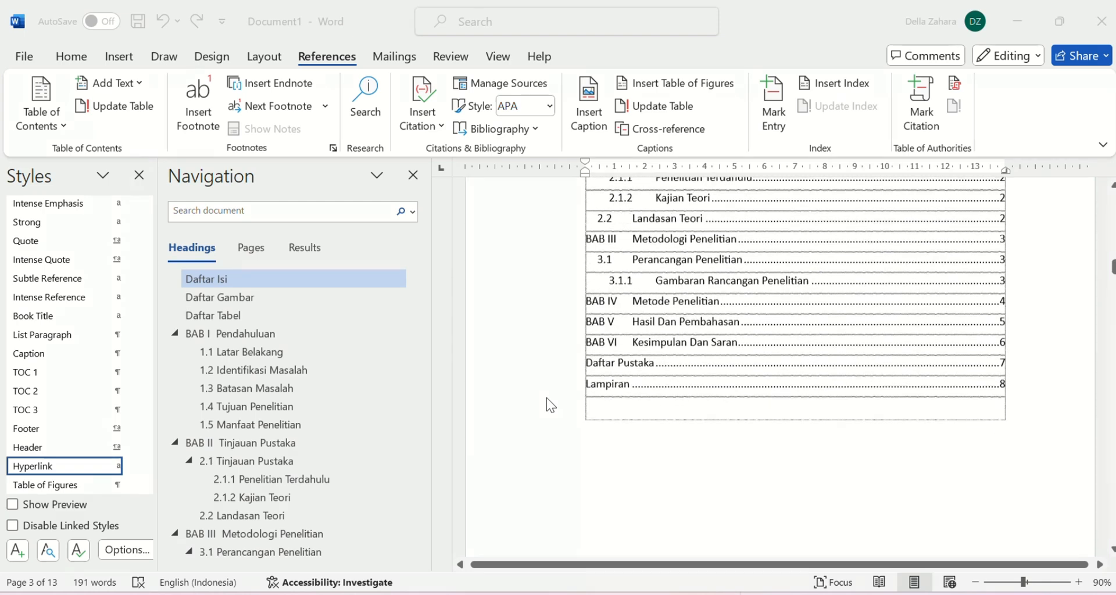
scroll(546, 401, "up", 7)
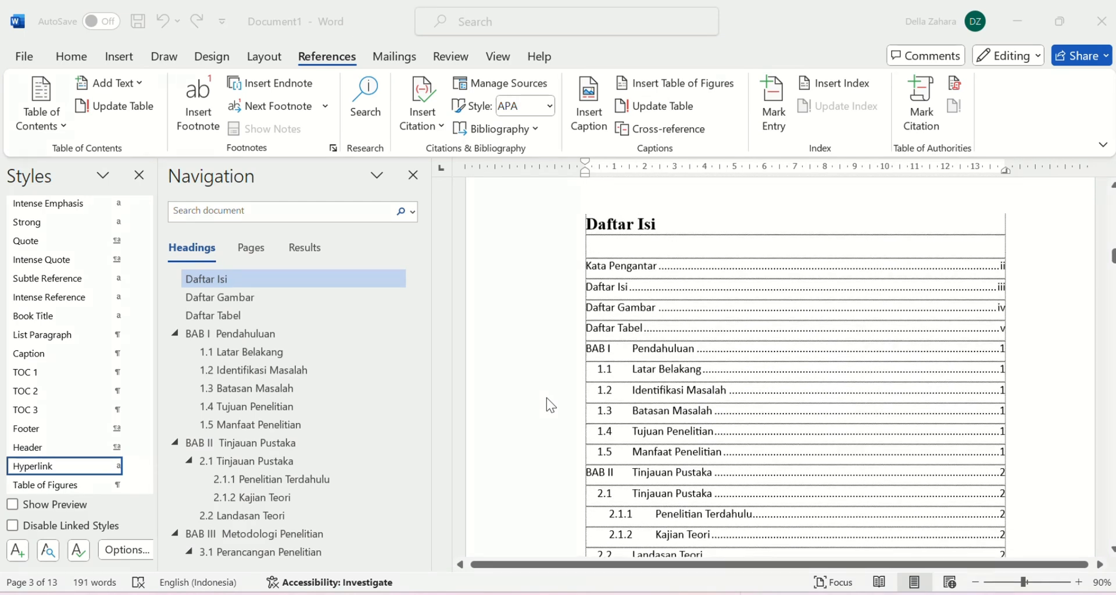
scroll(546, 398, "down", 6)
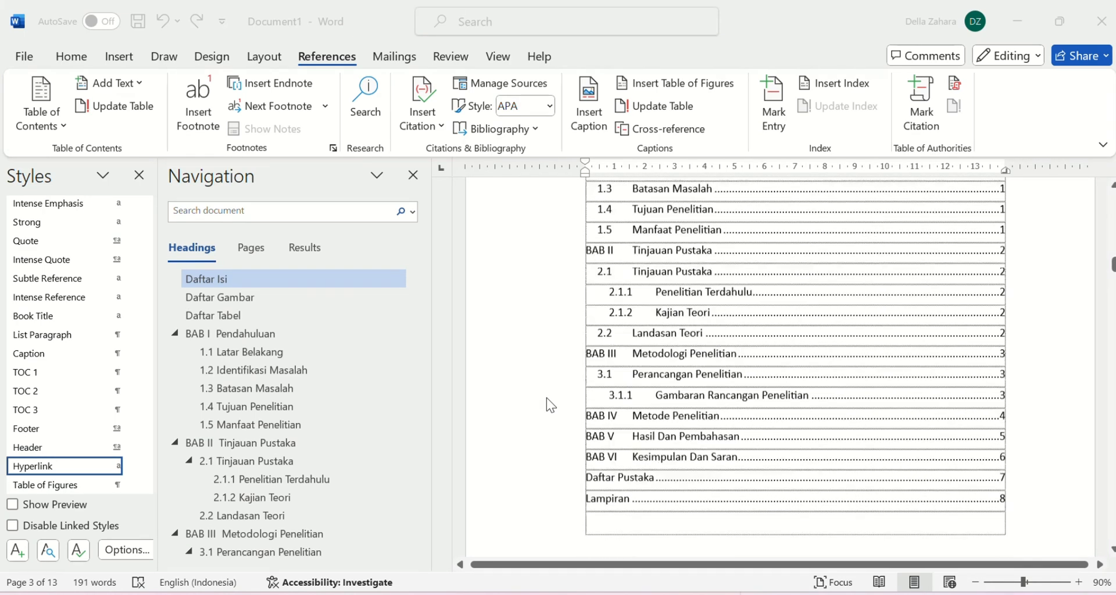
Update the entire list of figures on the Daftar Gambar page.
scroll(546, 399, "down", 5)
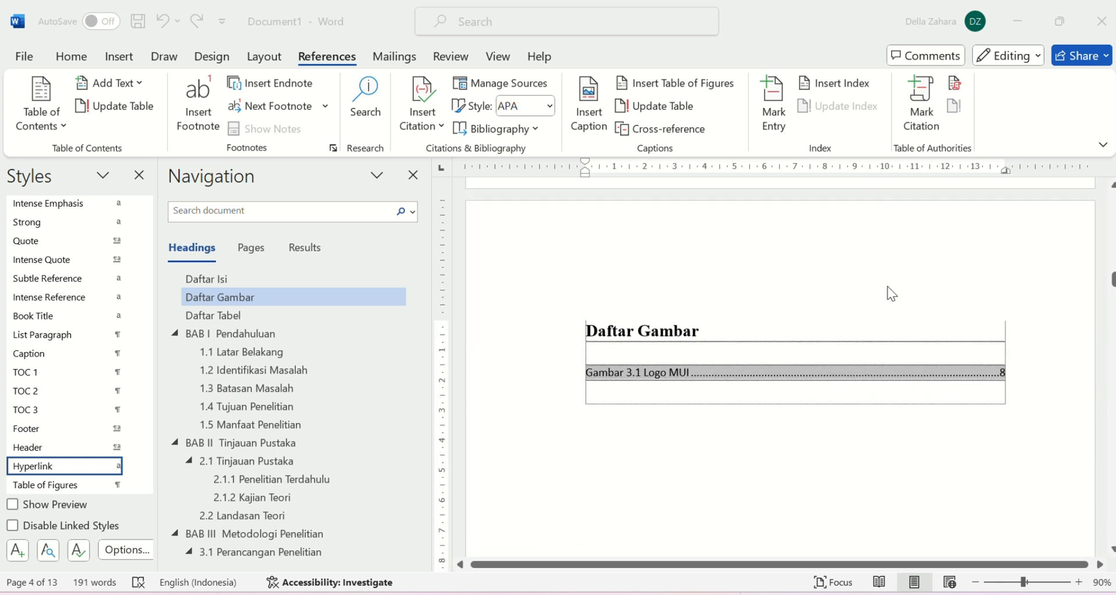
left_click(677, 108)
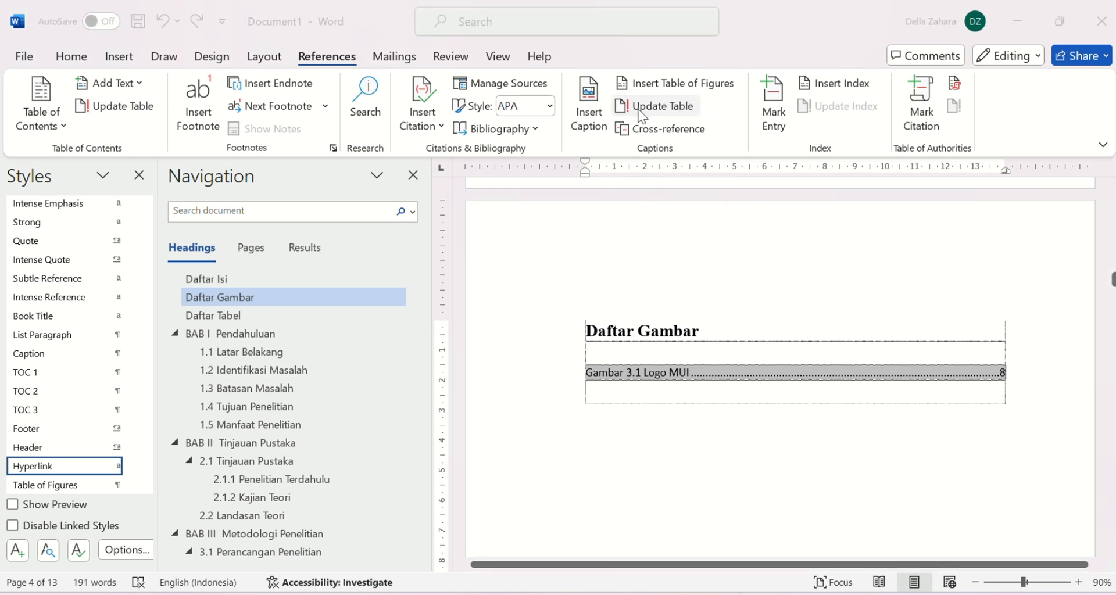
left_click(454, 303)
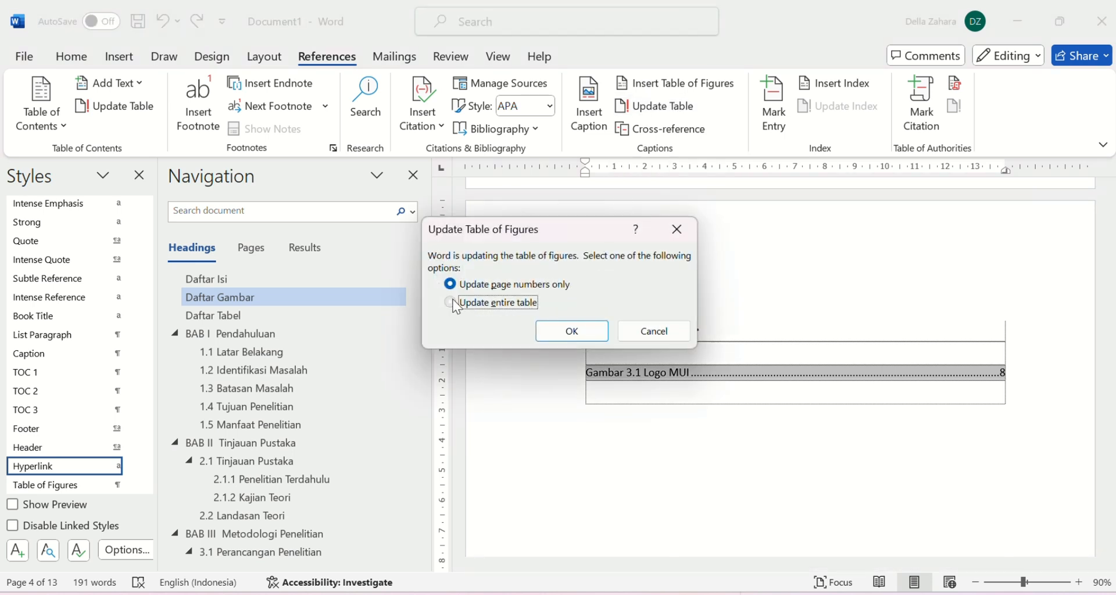
left_click(560, 336)
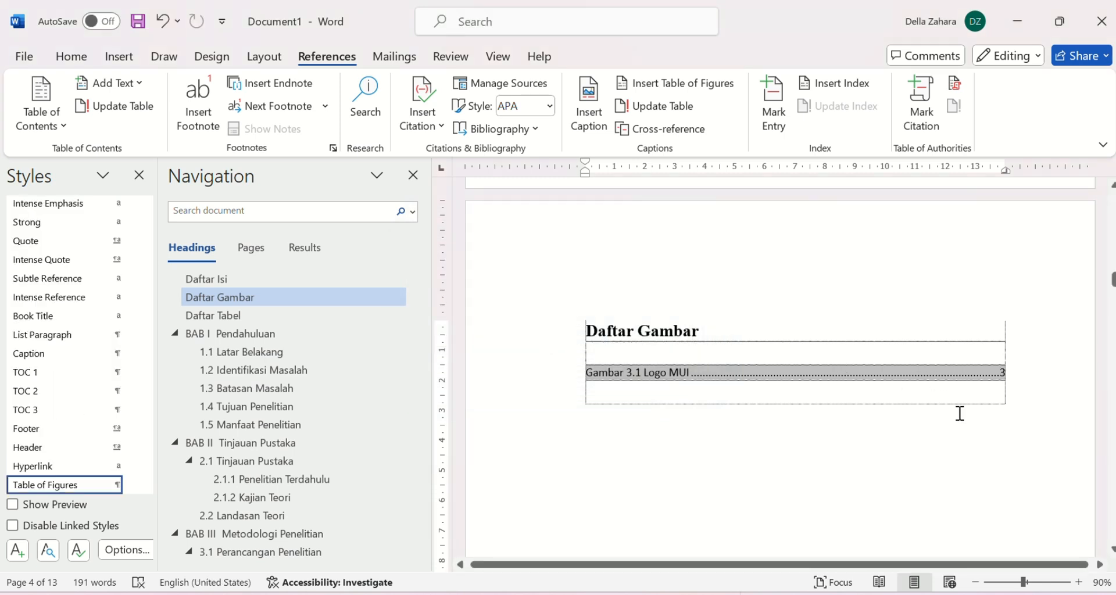
Update the entire list of tables on the Daftar Tabel page.
scroll(928, 481, "down", 8)
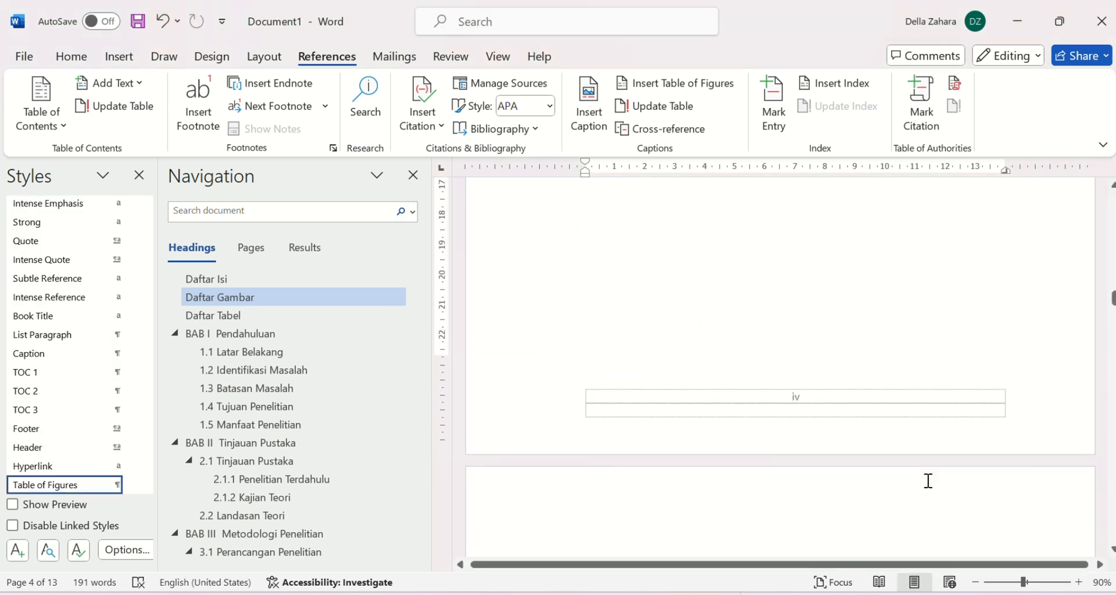
scroll(927, 480, "down", 4)
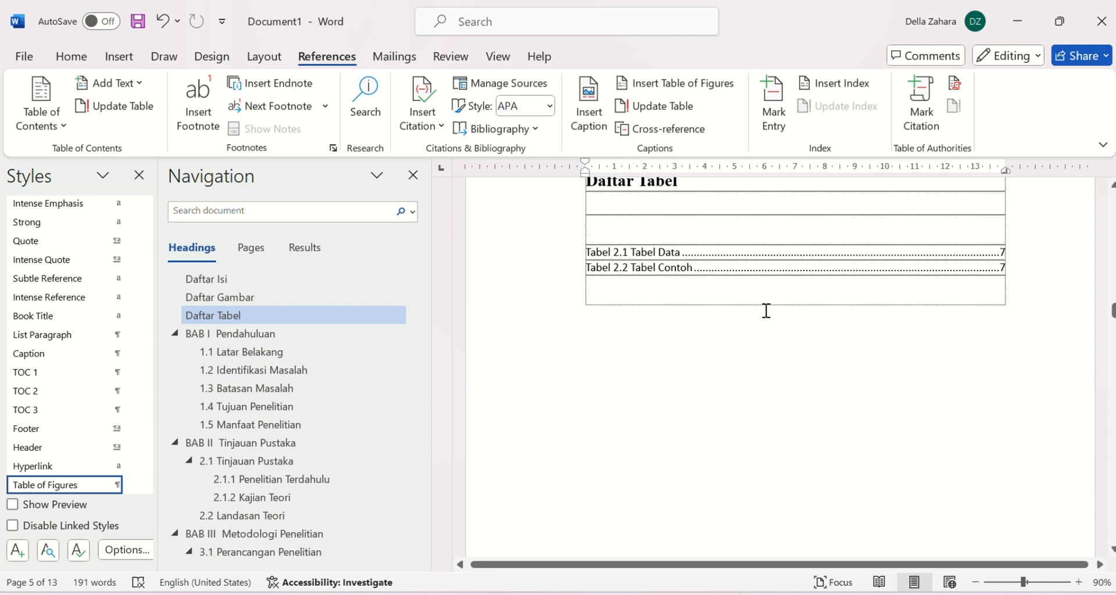
left_click(589, 251)
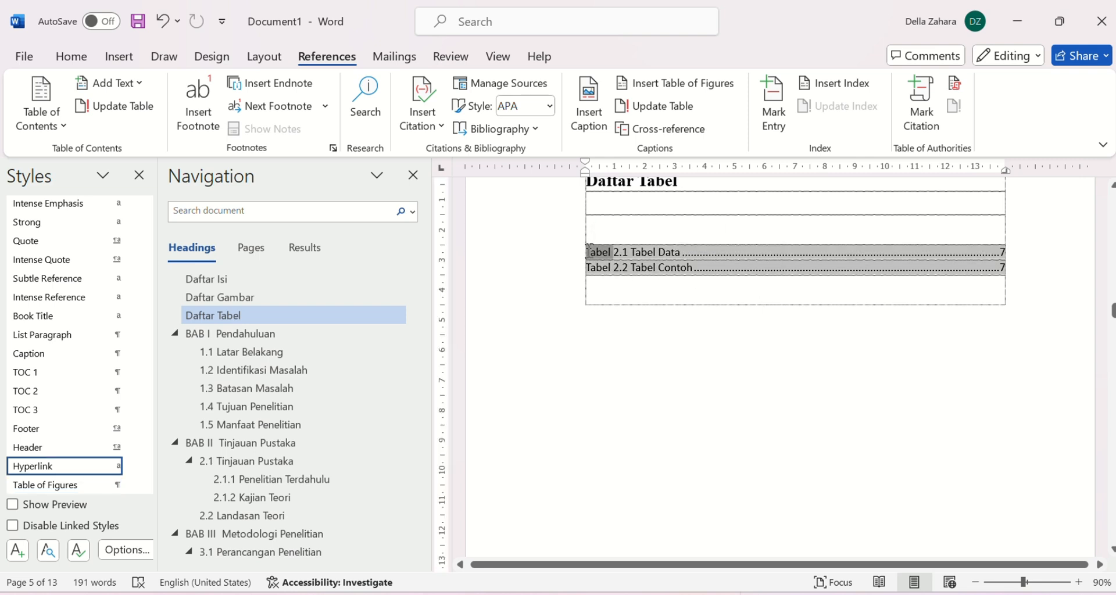
left_click(636, 111)
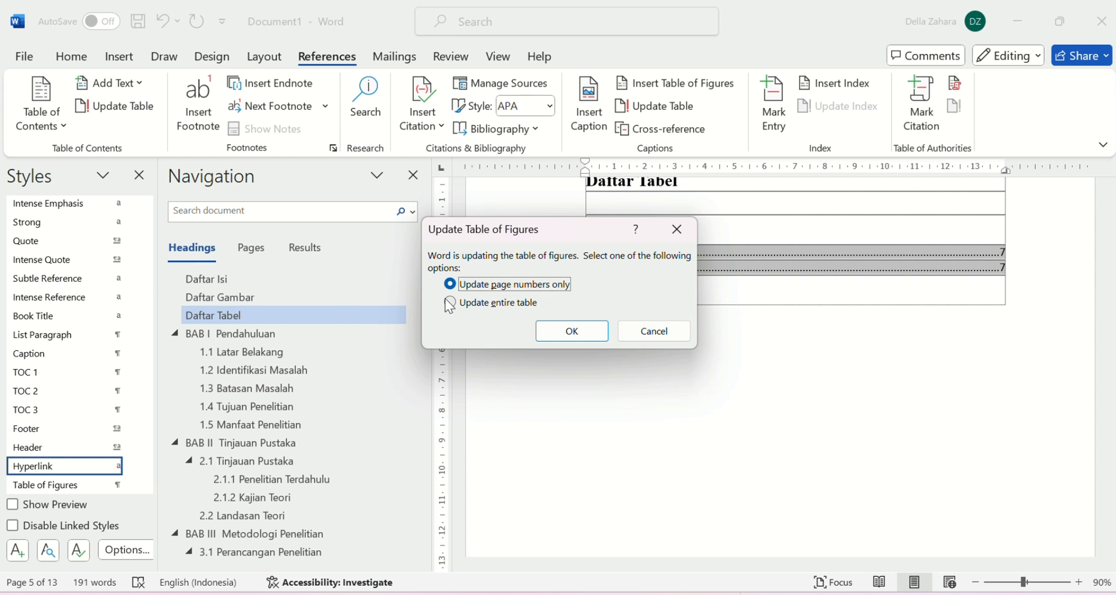
left_click(458, 309)
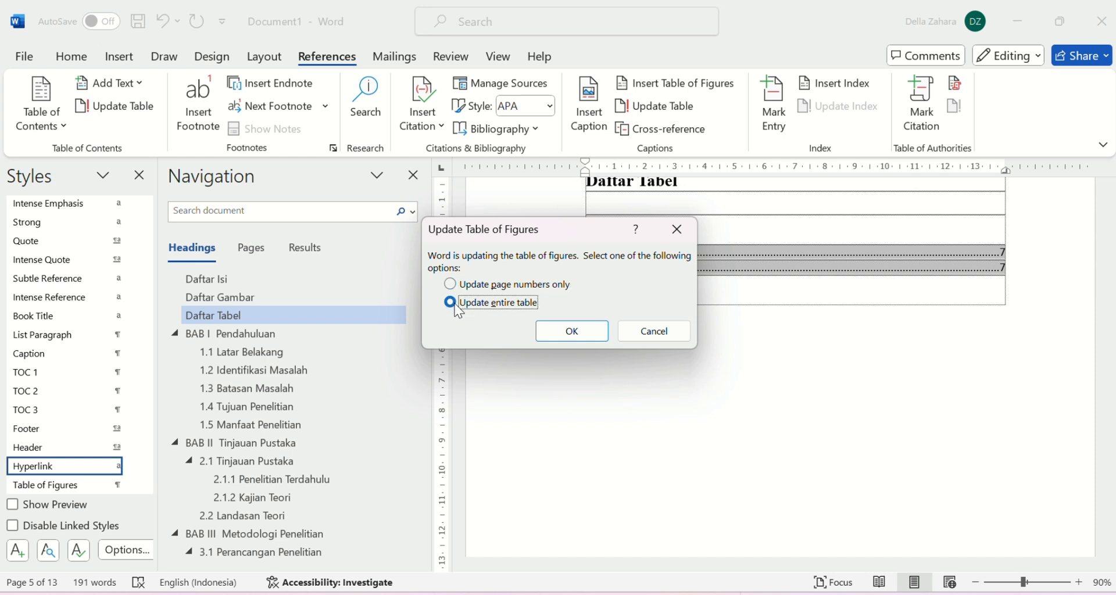
left_click(573, 337)
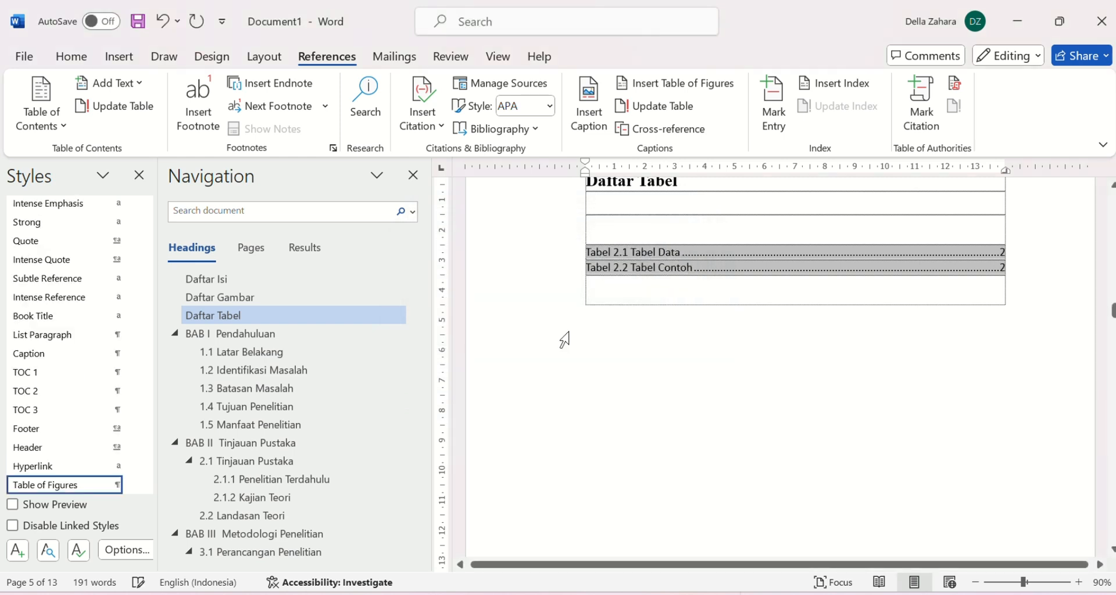
Follow the Gambar 3.1 Logo MUI entry in Daftar Gambar to its figure and check that page's footer number.
scroll(823, 360, "down", 10)
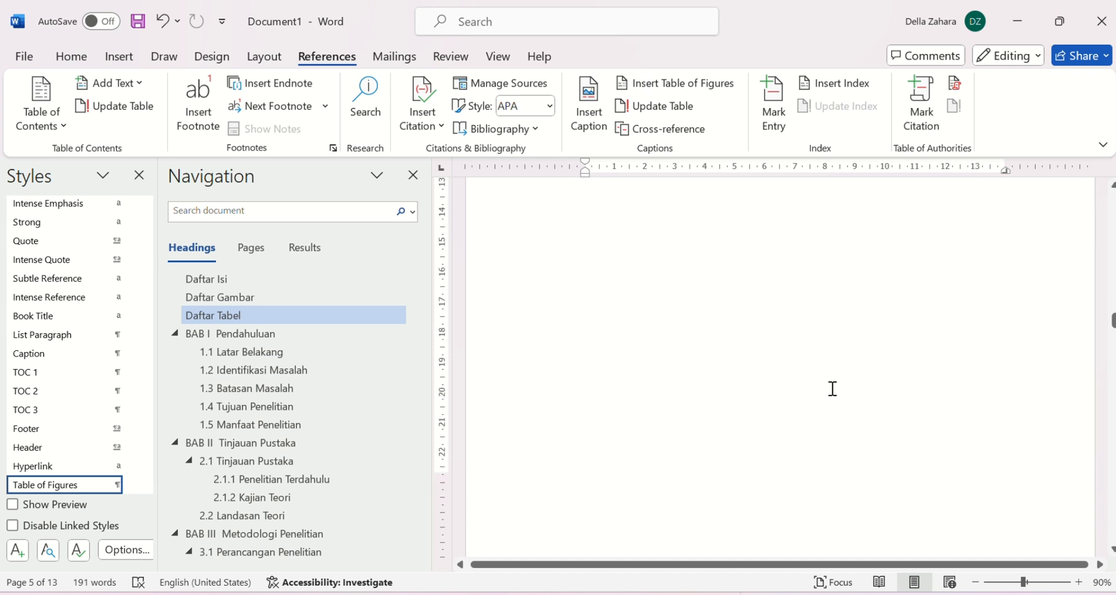
scroll(832, 388, "up", 10)
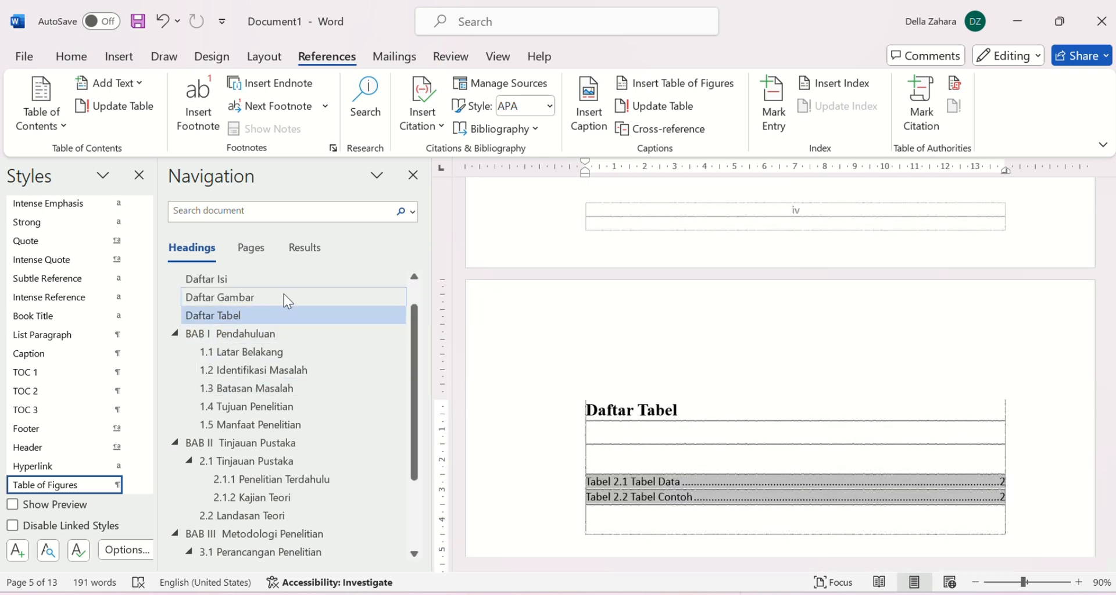
left_click(262, 301)
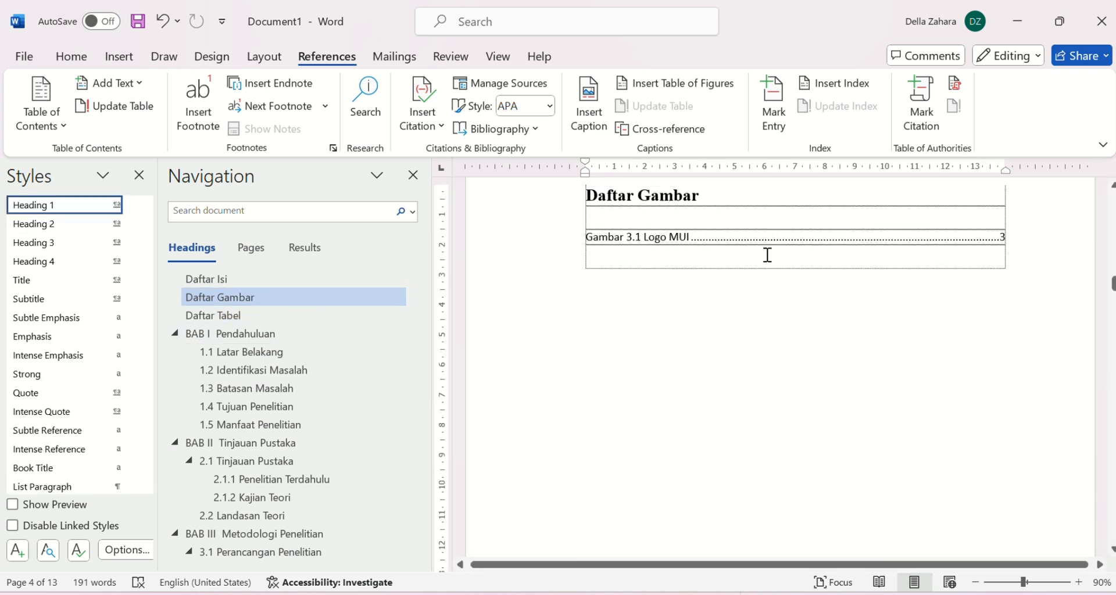
left_click(682, 241, "ctrl")
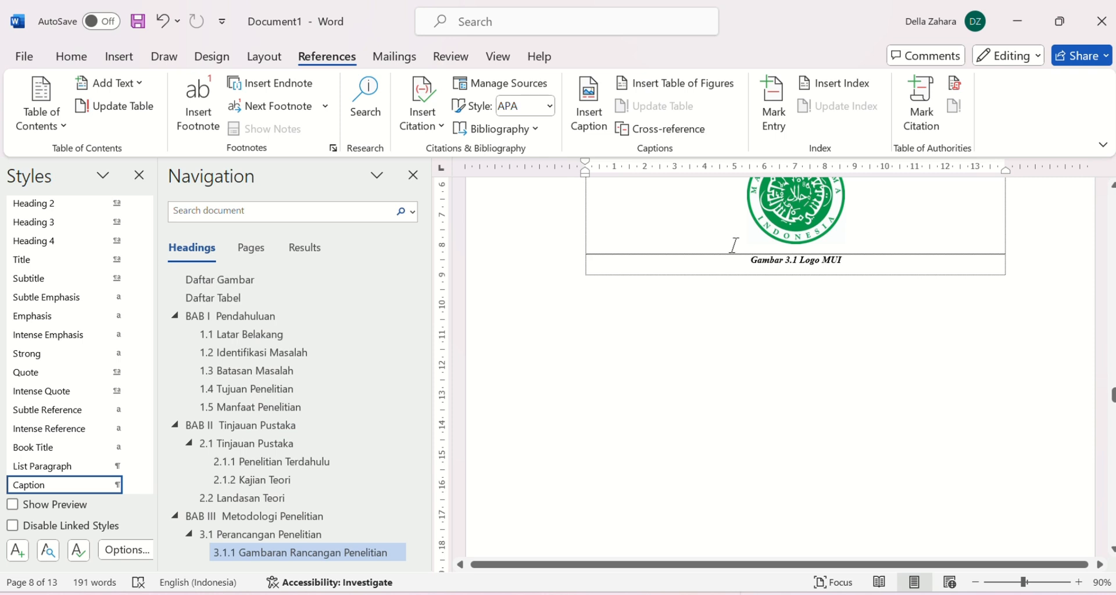
scroll(734, 244, "down", 5)
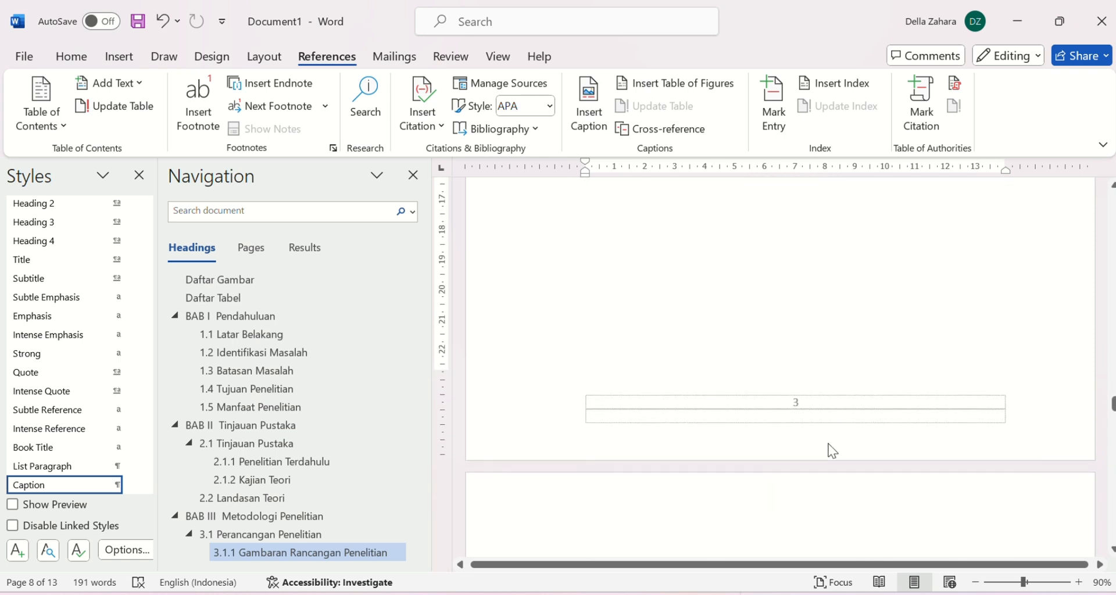
Follow the Tabel 2.1 Tabel Data entry in Daftar Tabel to its table and check that page's footer number.
left_click(313, 297)
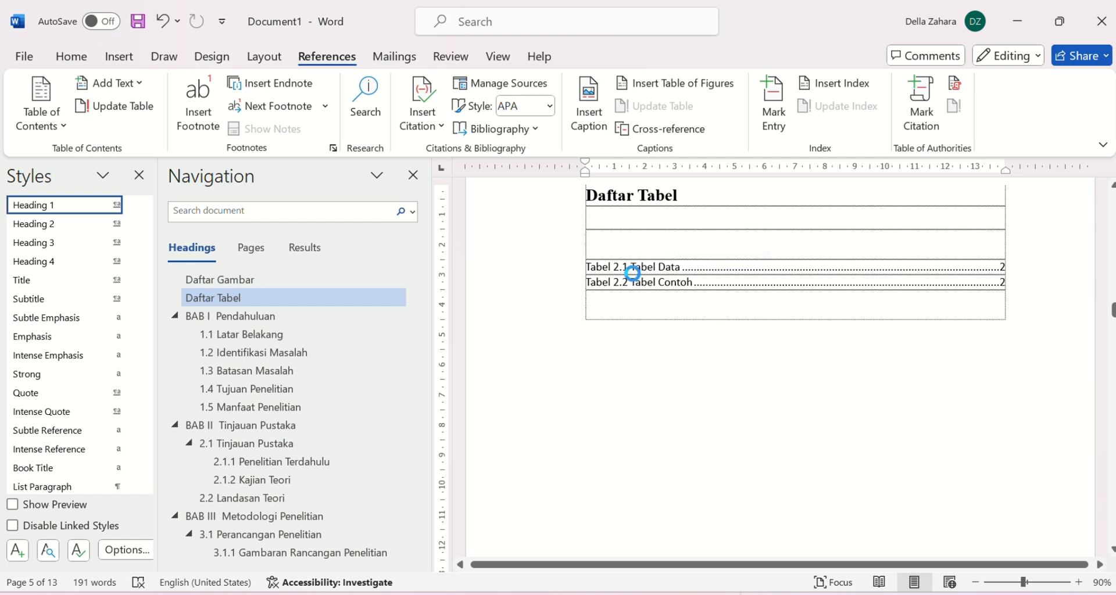
left_click(632, 268, "ctrl")
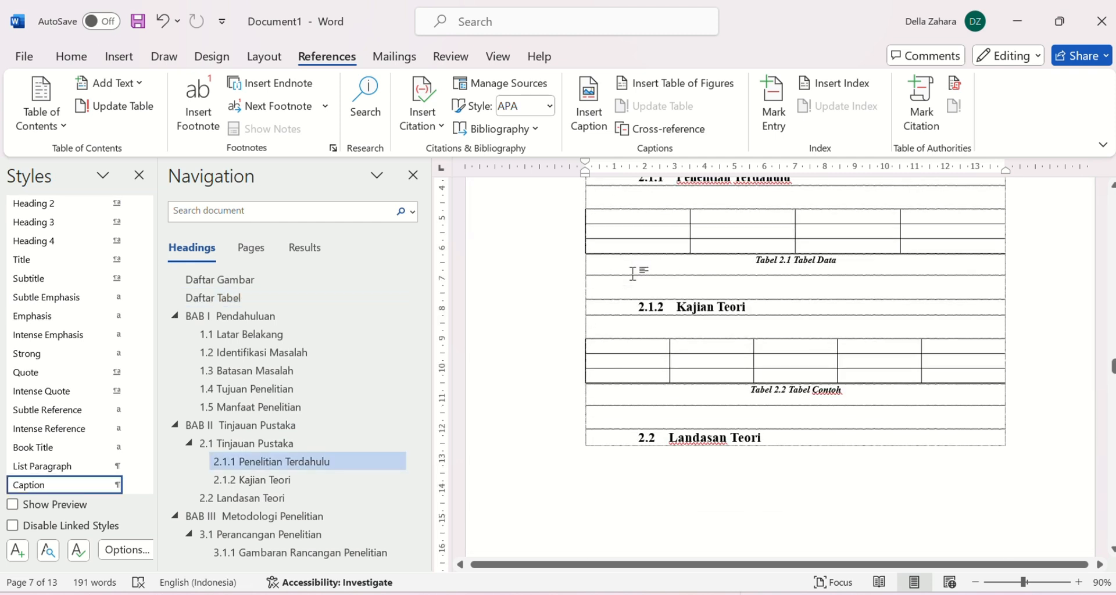
scroll(789, 491, "down", 5)
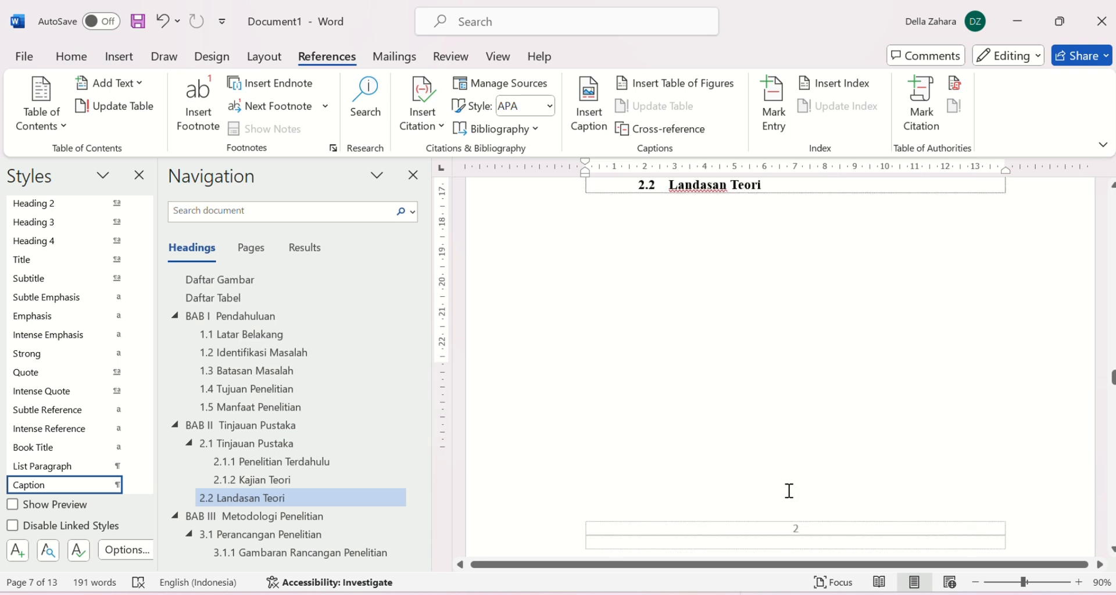
scroll(789, 491, "down", 3)
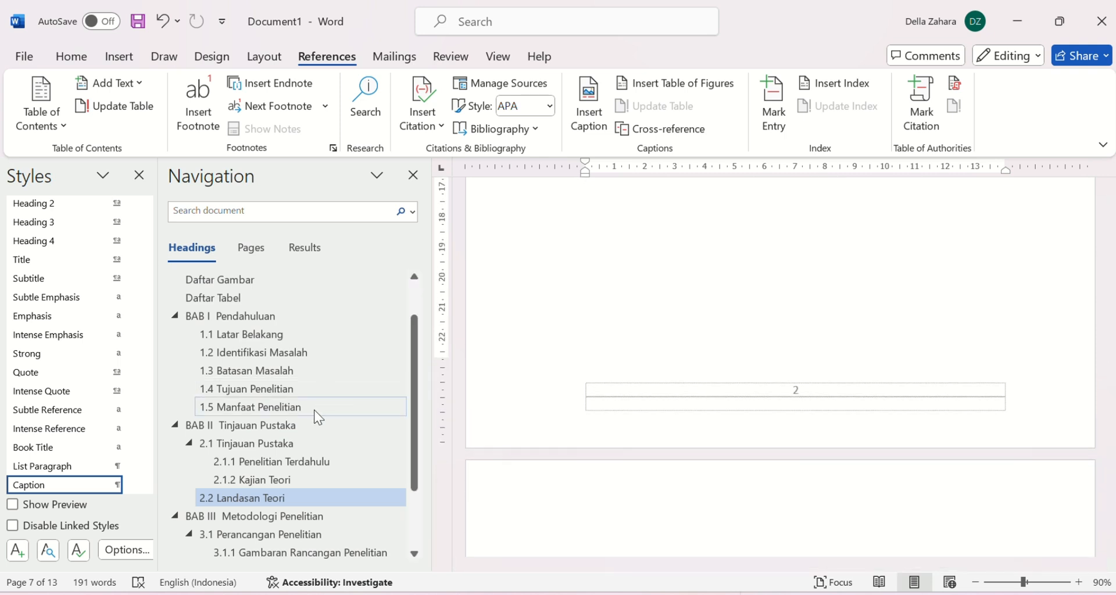
Follow the BAB VI Kesimpulan Dan Saran entry in Daftar Isi to its chapter and check that page's footer number.
left_click(314, 410)
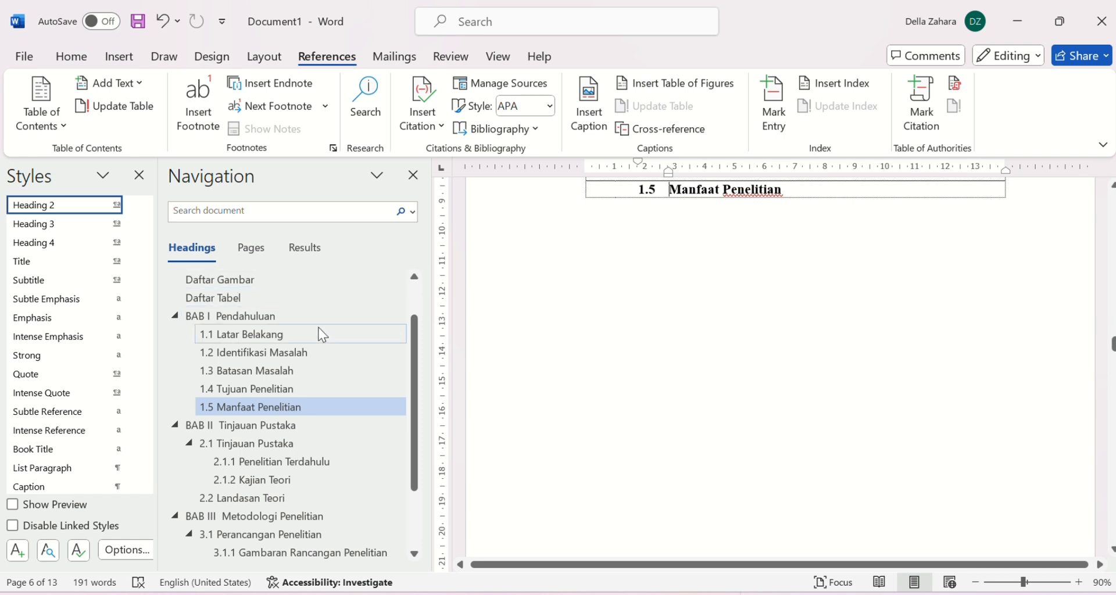
scroll(417, 365, "up", 2)
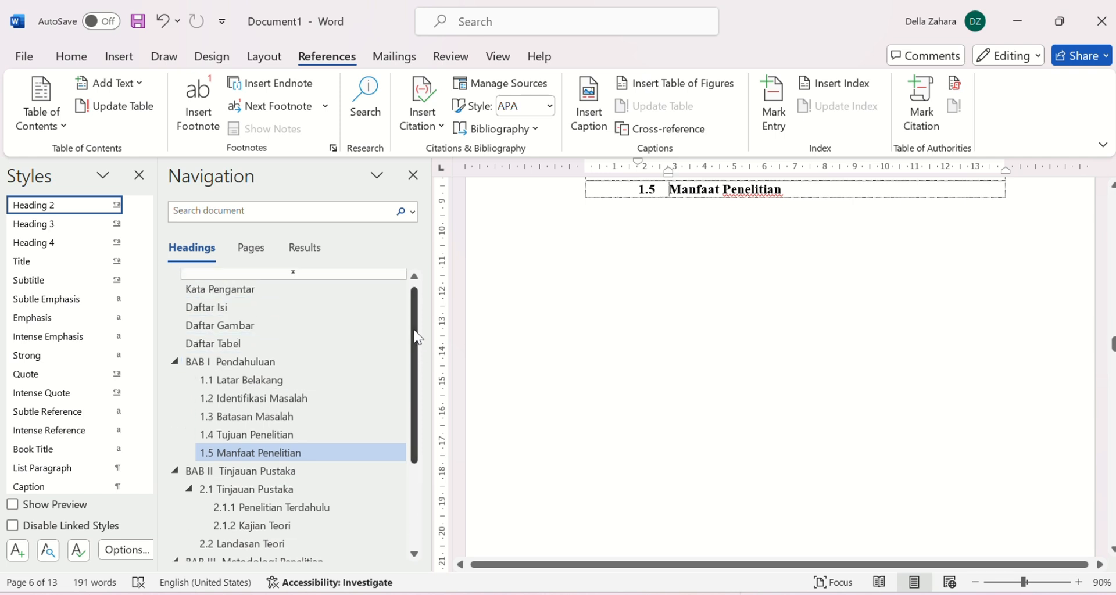
left_click(372, 308)
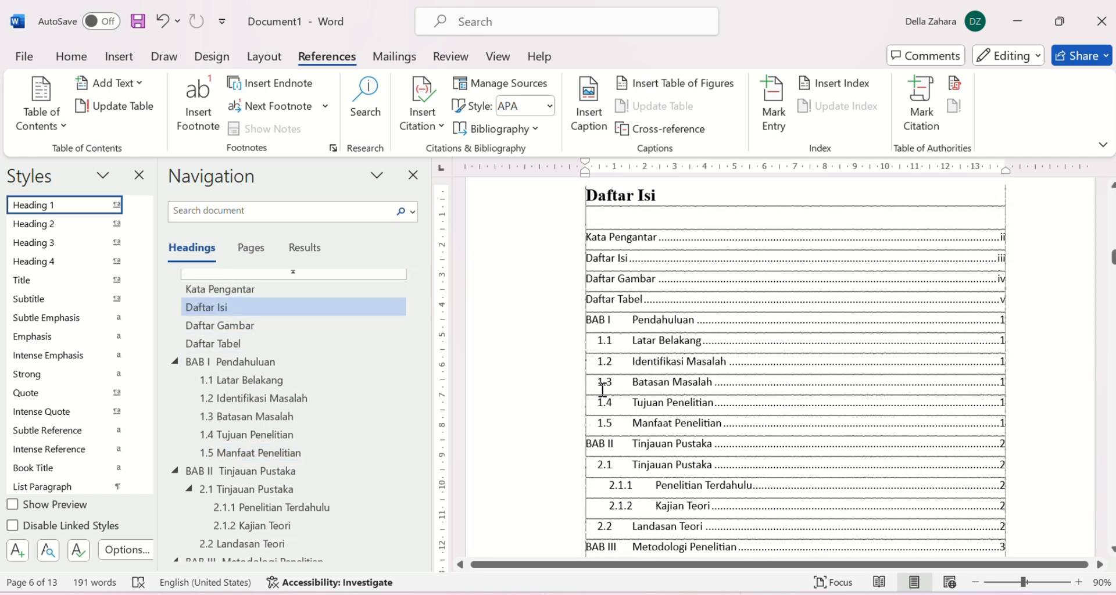
scroll(710, 462, "down", 5)
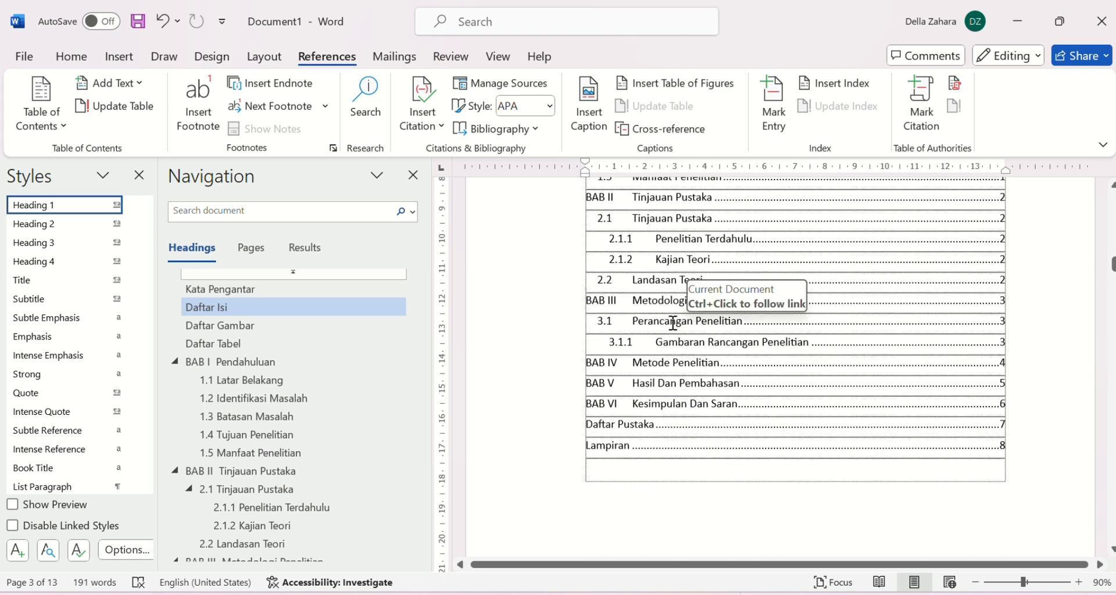
left_click(721, 409, "ctrl")
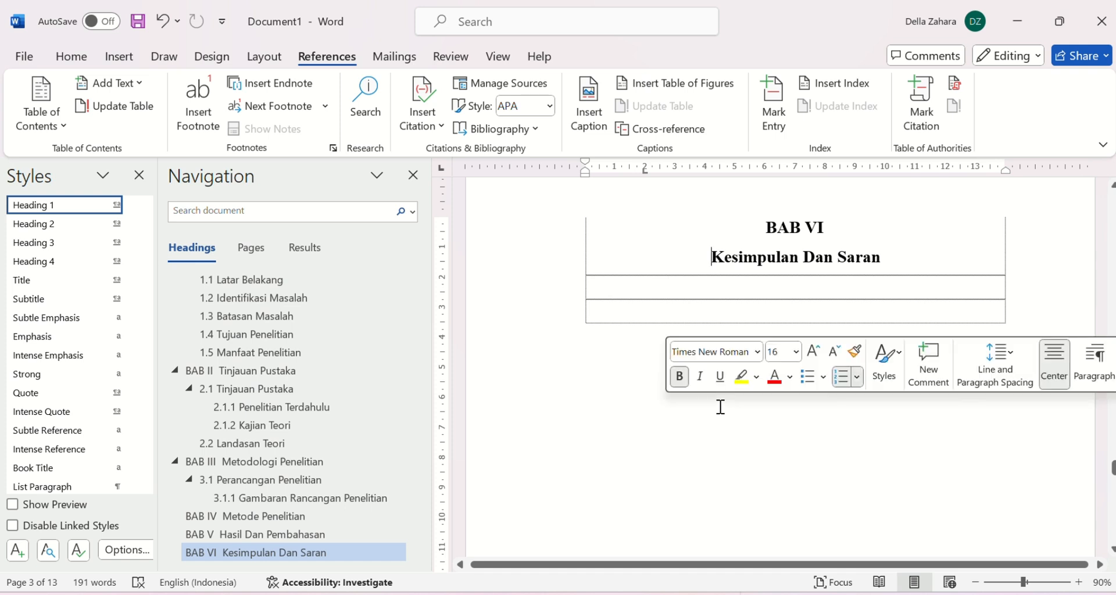
scroll(721, 407, "down", 3)
scroll(720, 407, "down", 5)
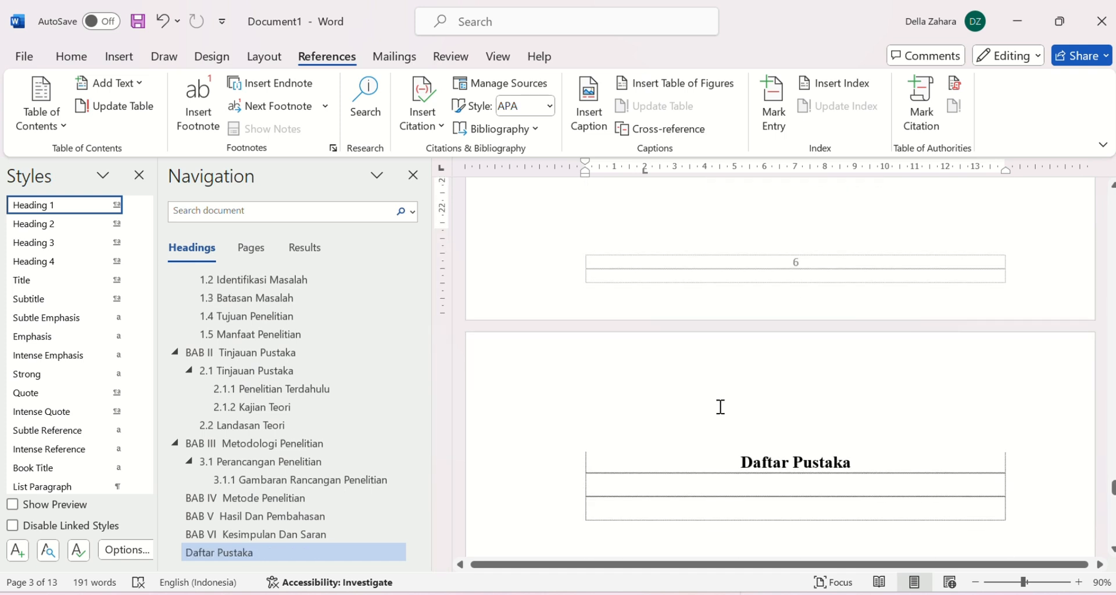